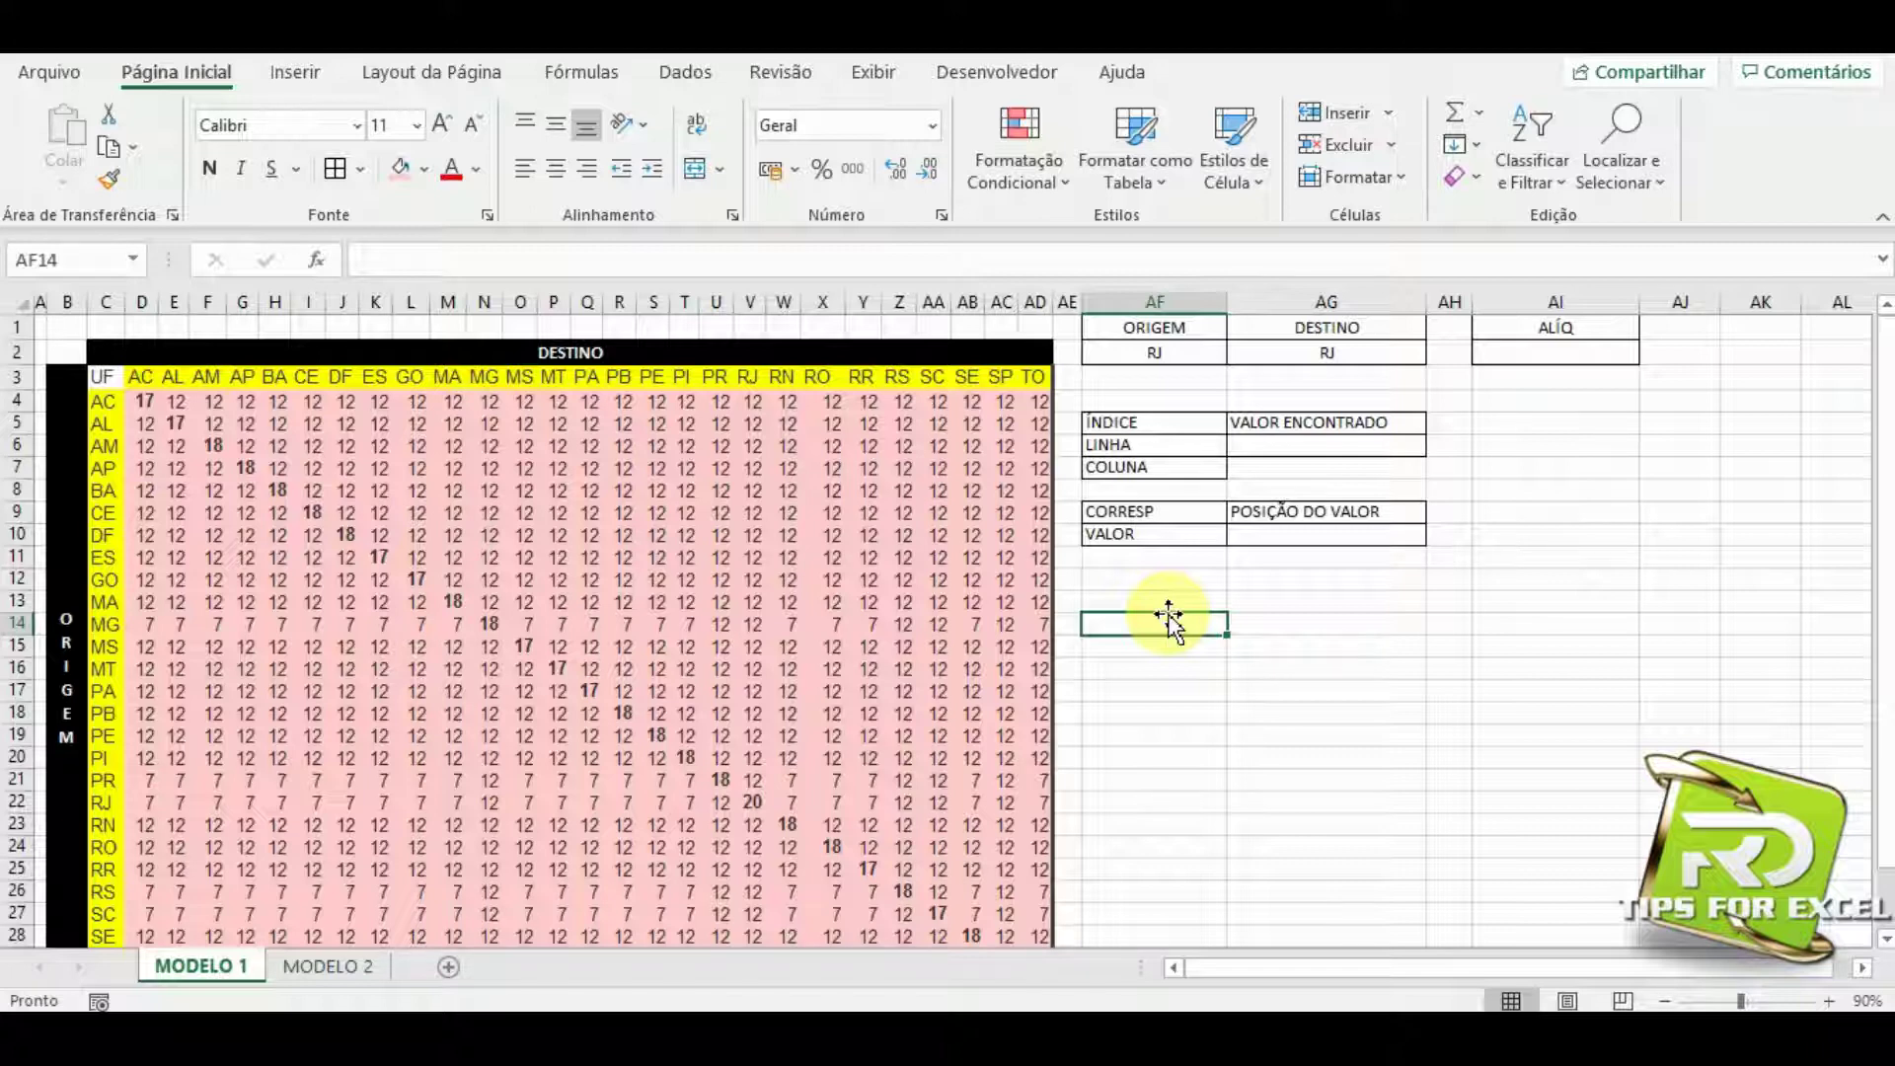
Examine the ORIGEM and DESTINO state headers and sample rate intersections in the MODELO 1 matrix, including the MG row.
scroll(756, 415, down, 1)
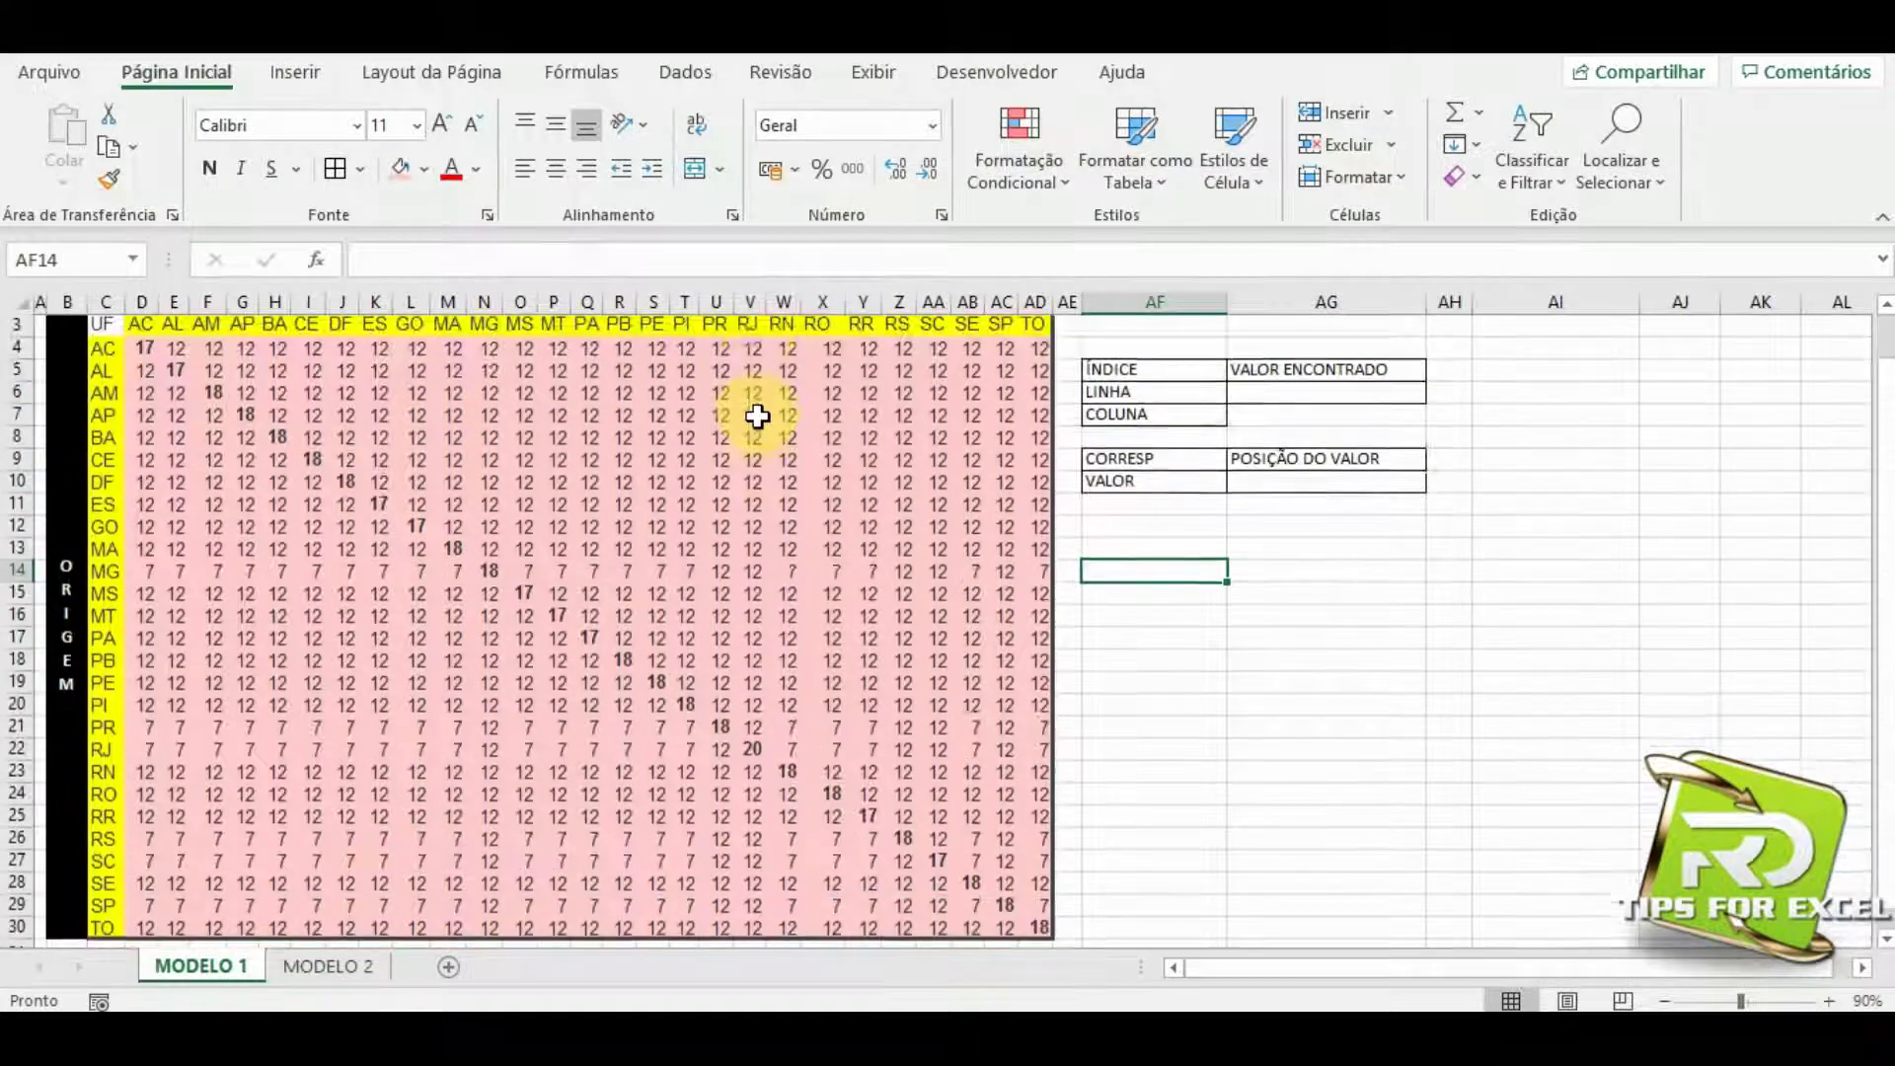
scroll(752, 415, up, 1)
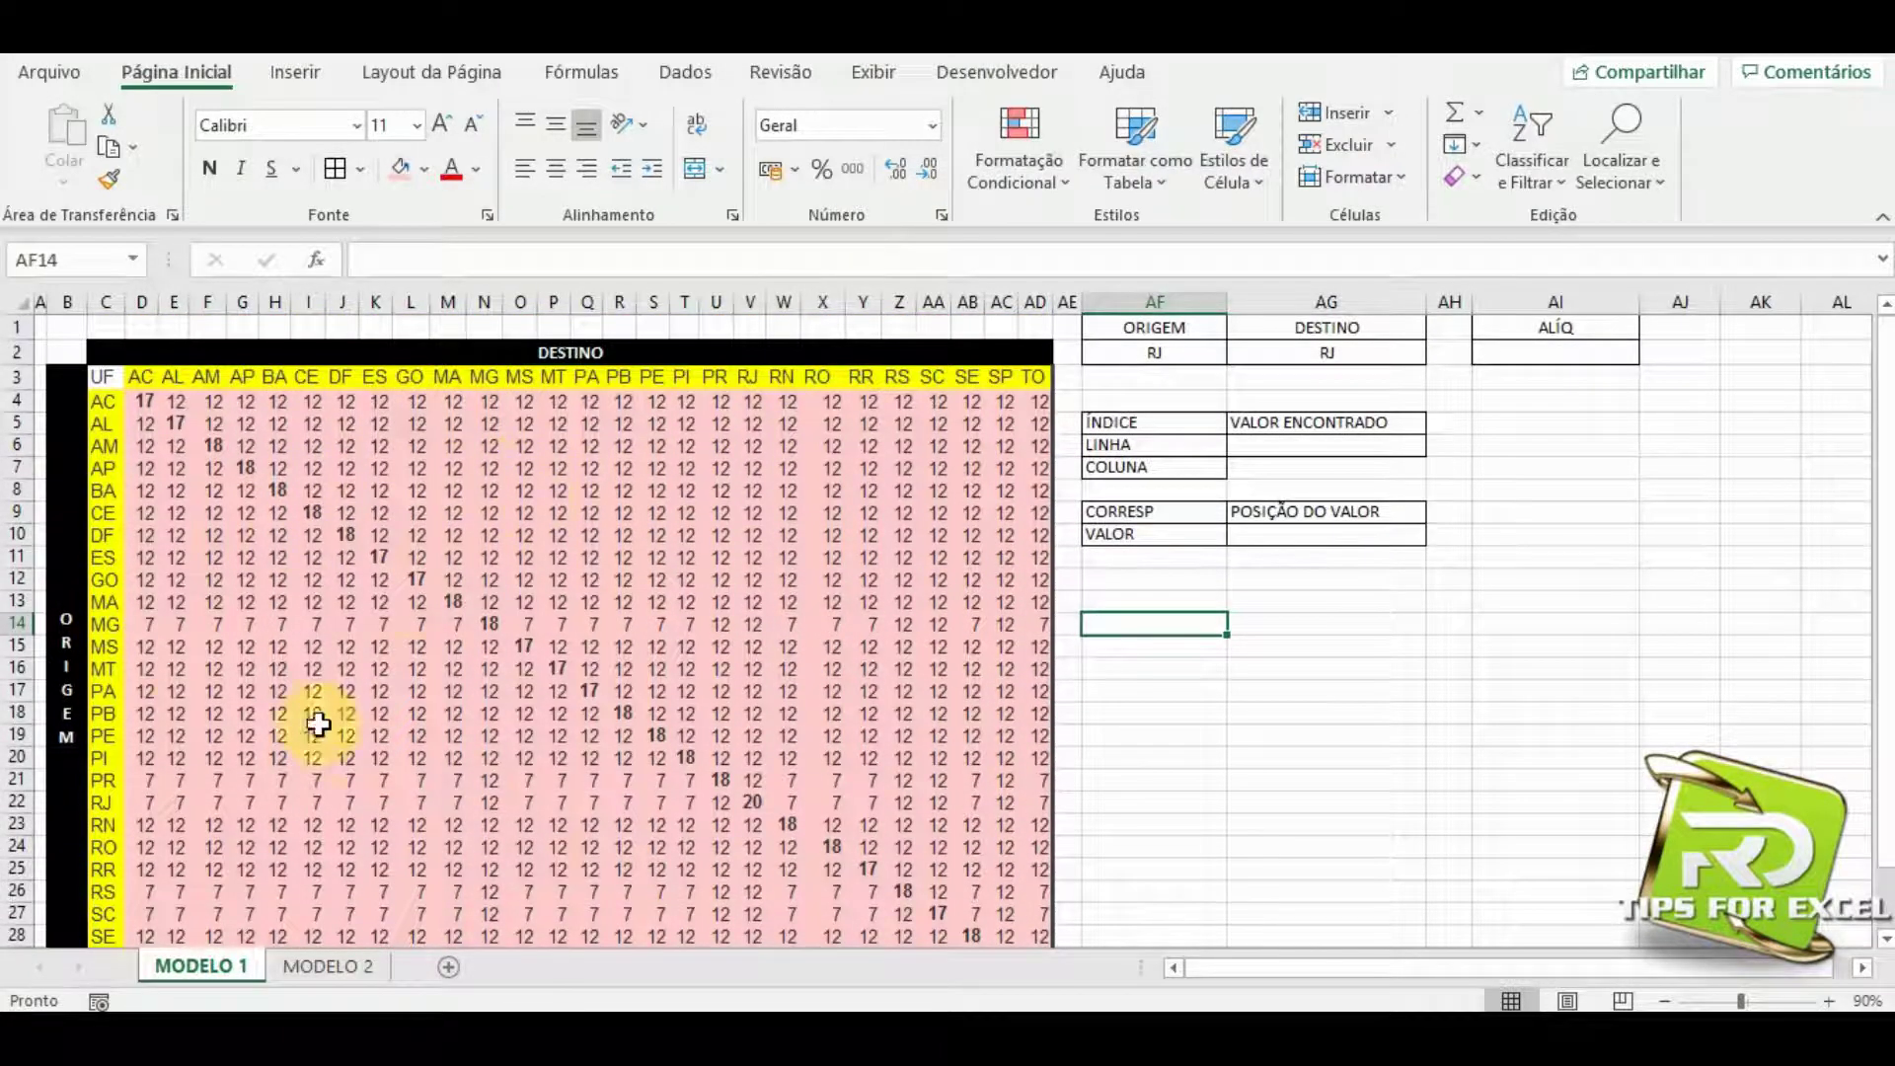
drag(102, 534, 101, 735)
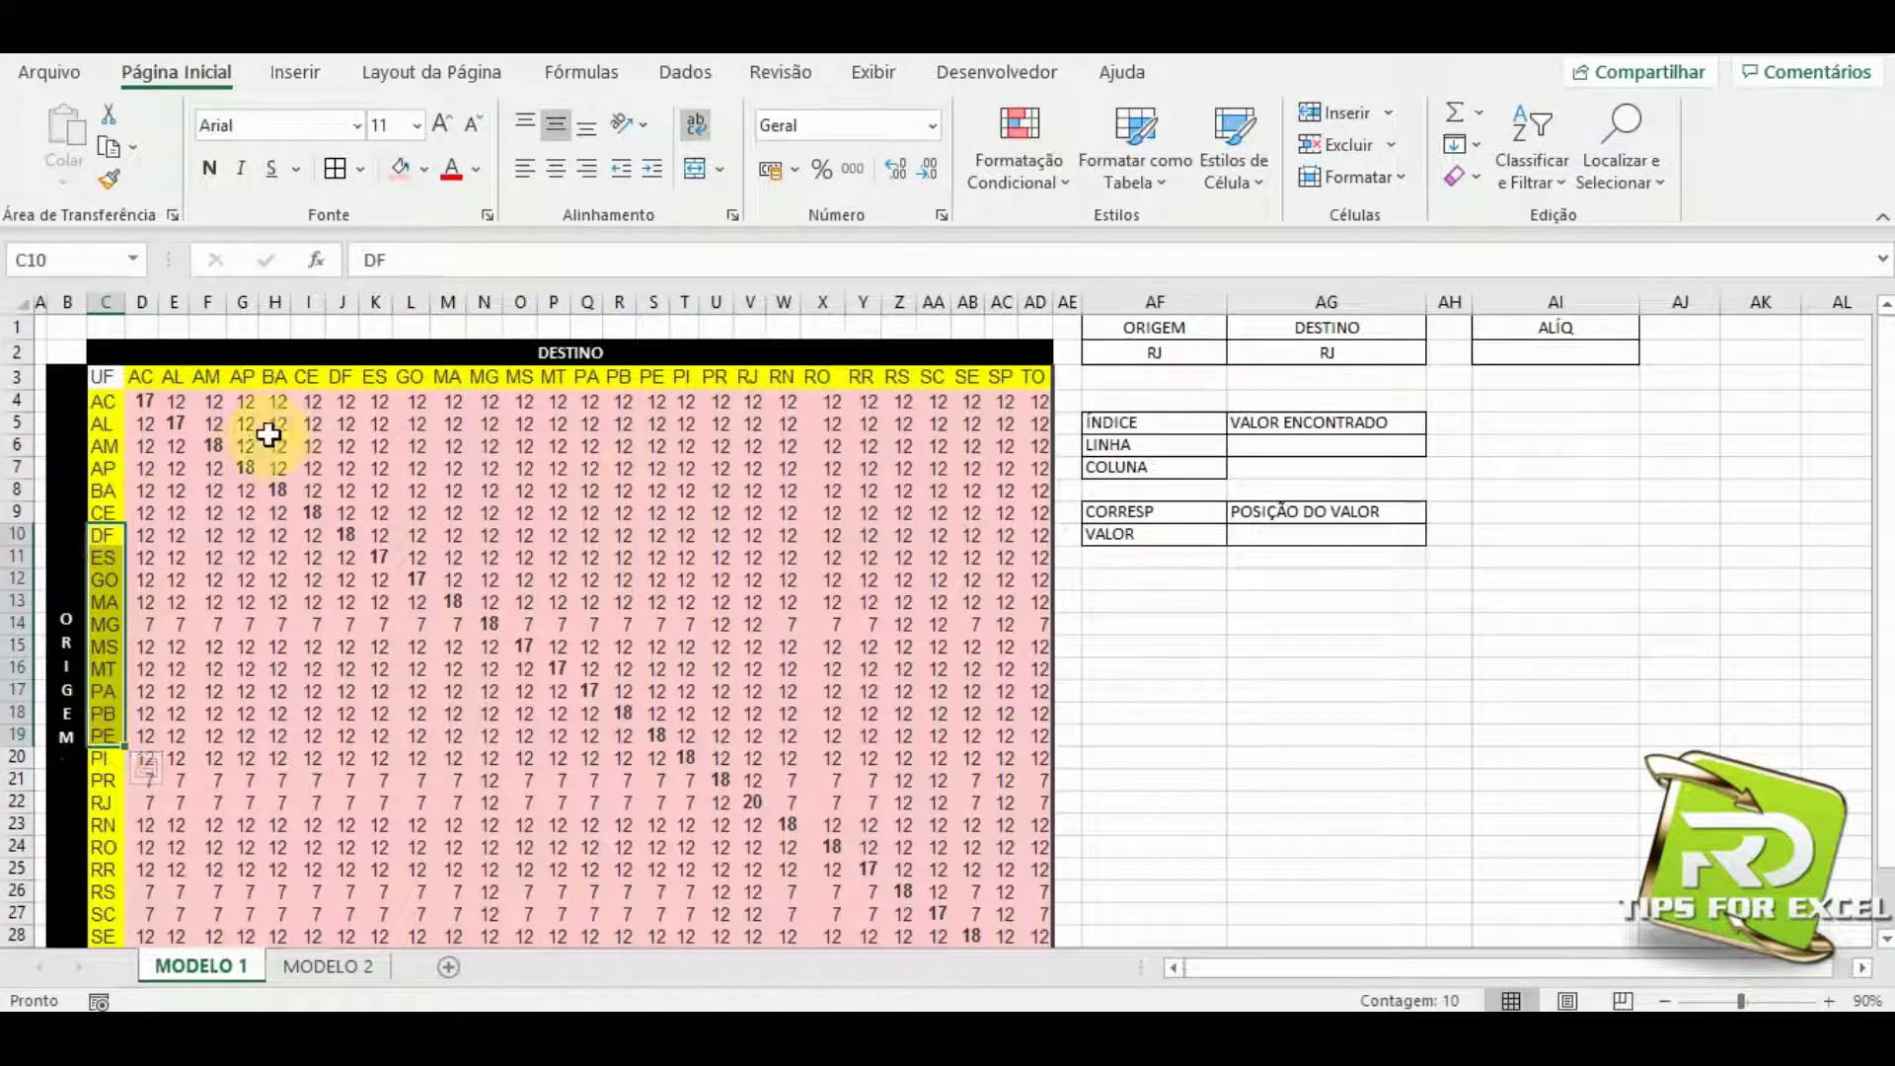
drag(204, 377, 688, 377)
drag(103, 424, 115, 727)
click(104, 666)
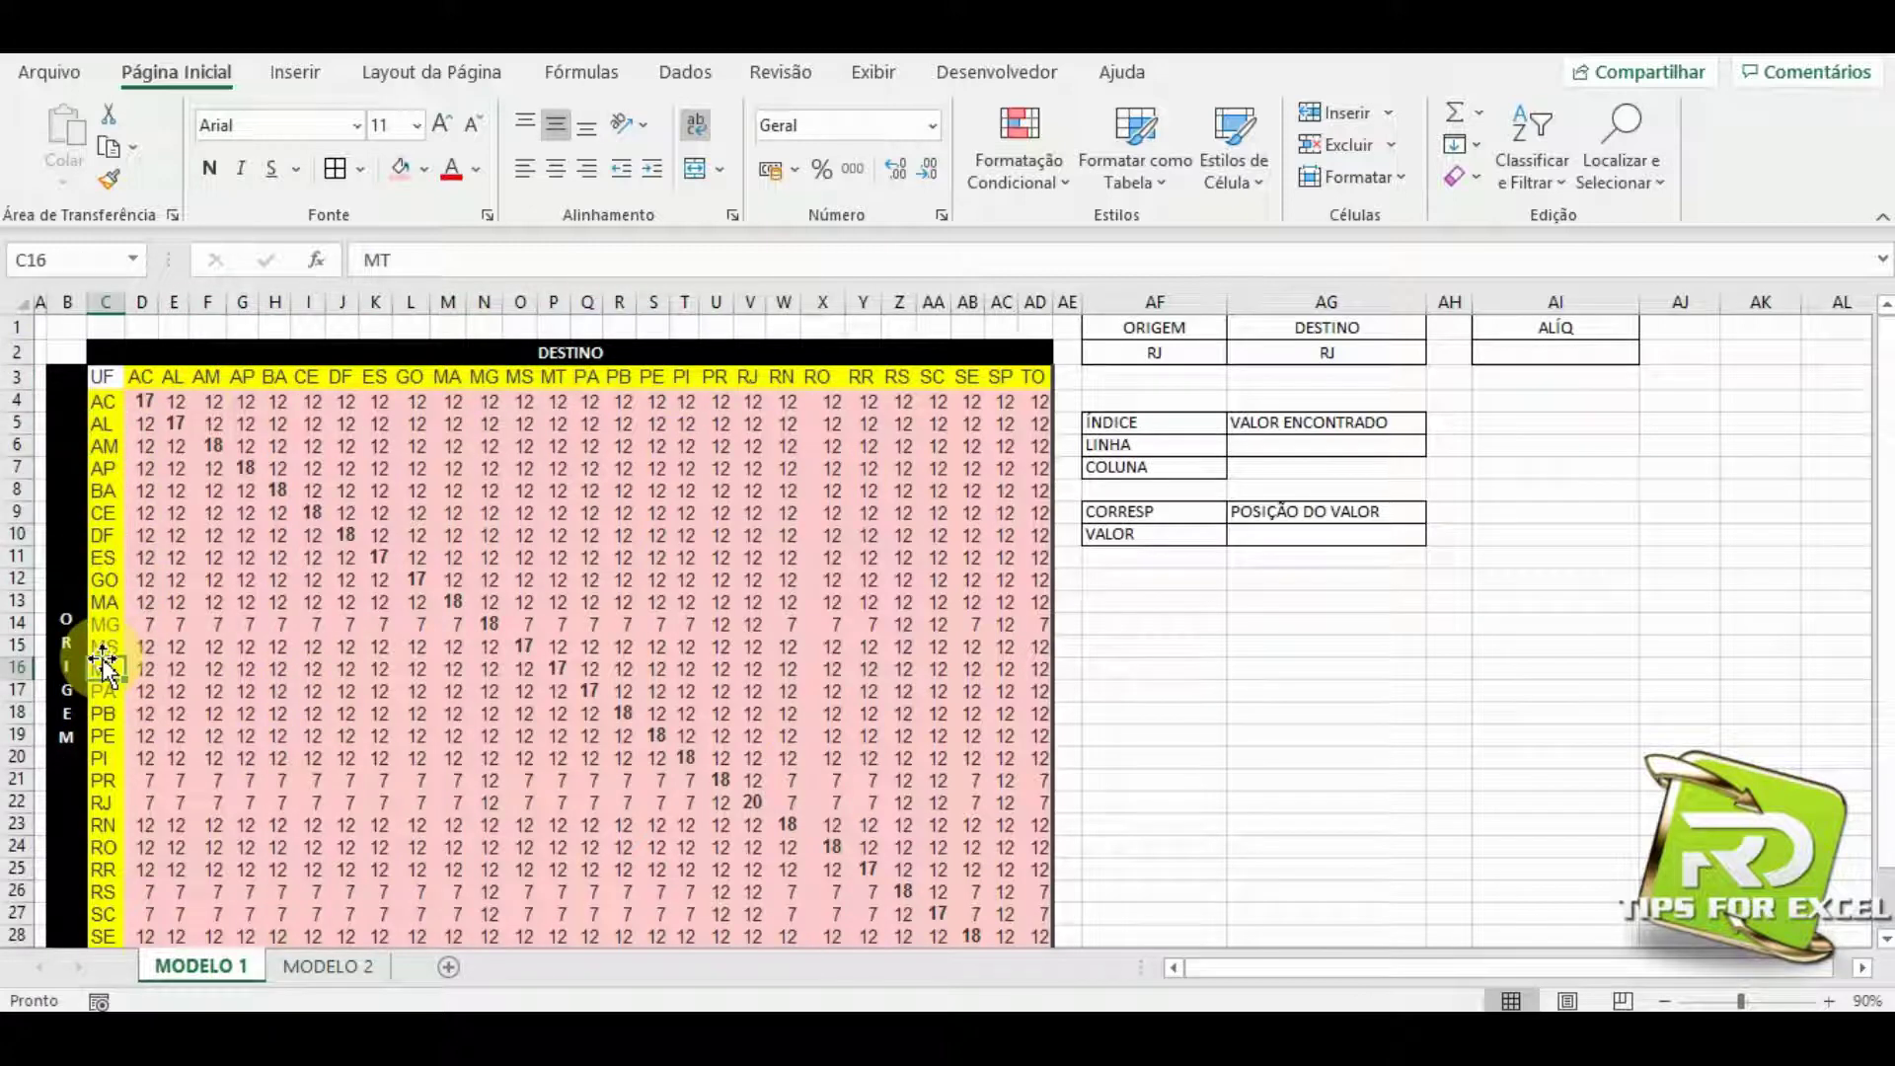
click(456, 377)
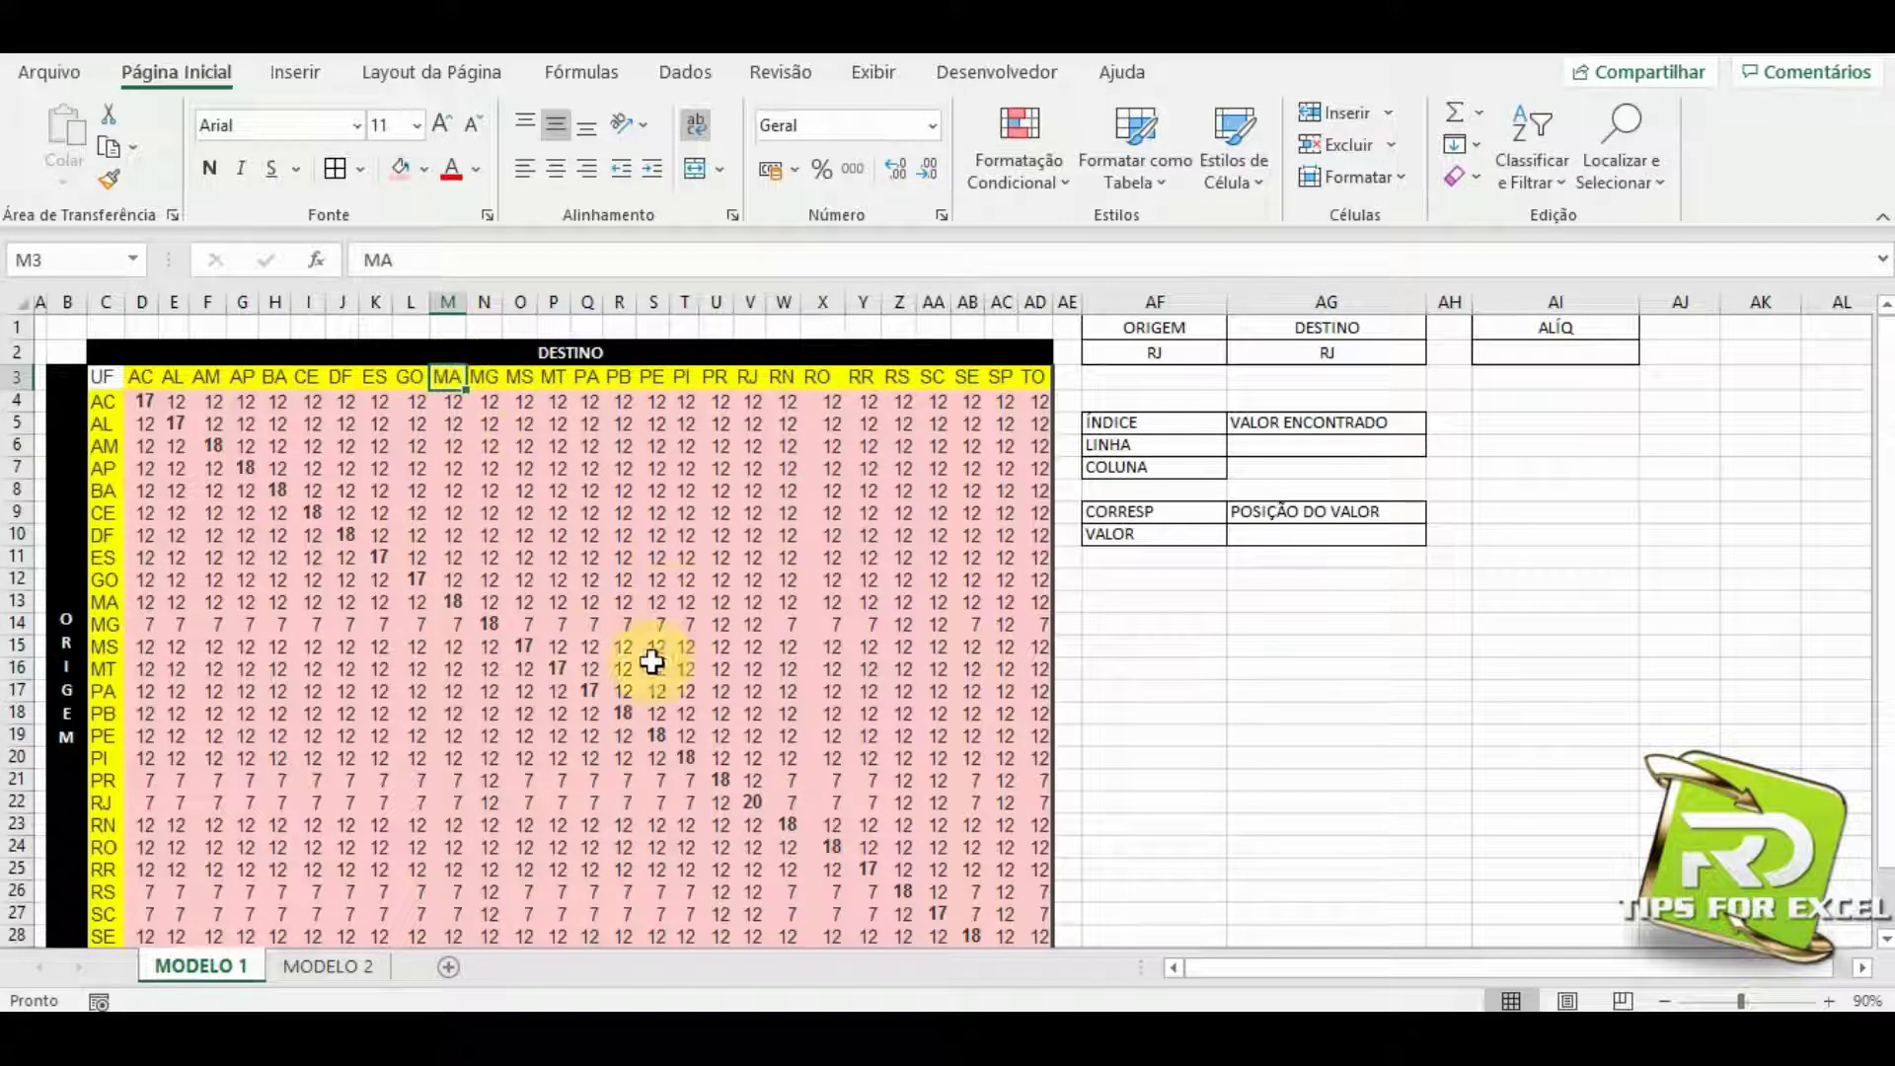
click(456, 624)
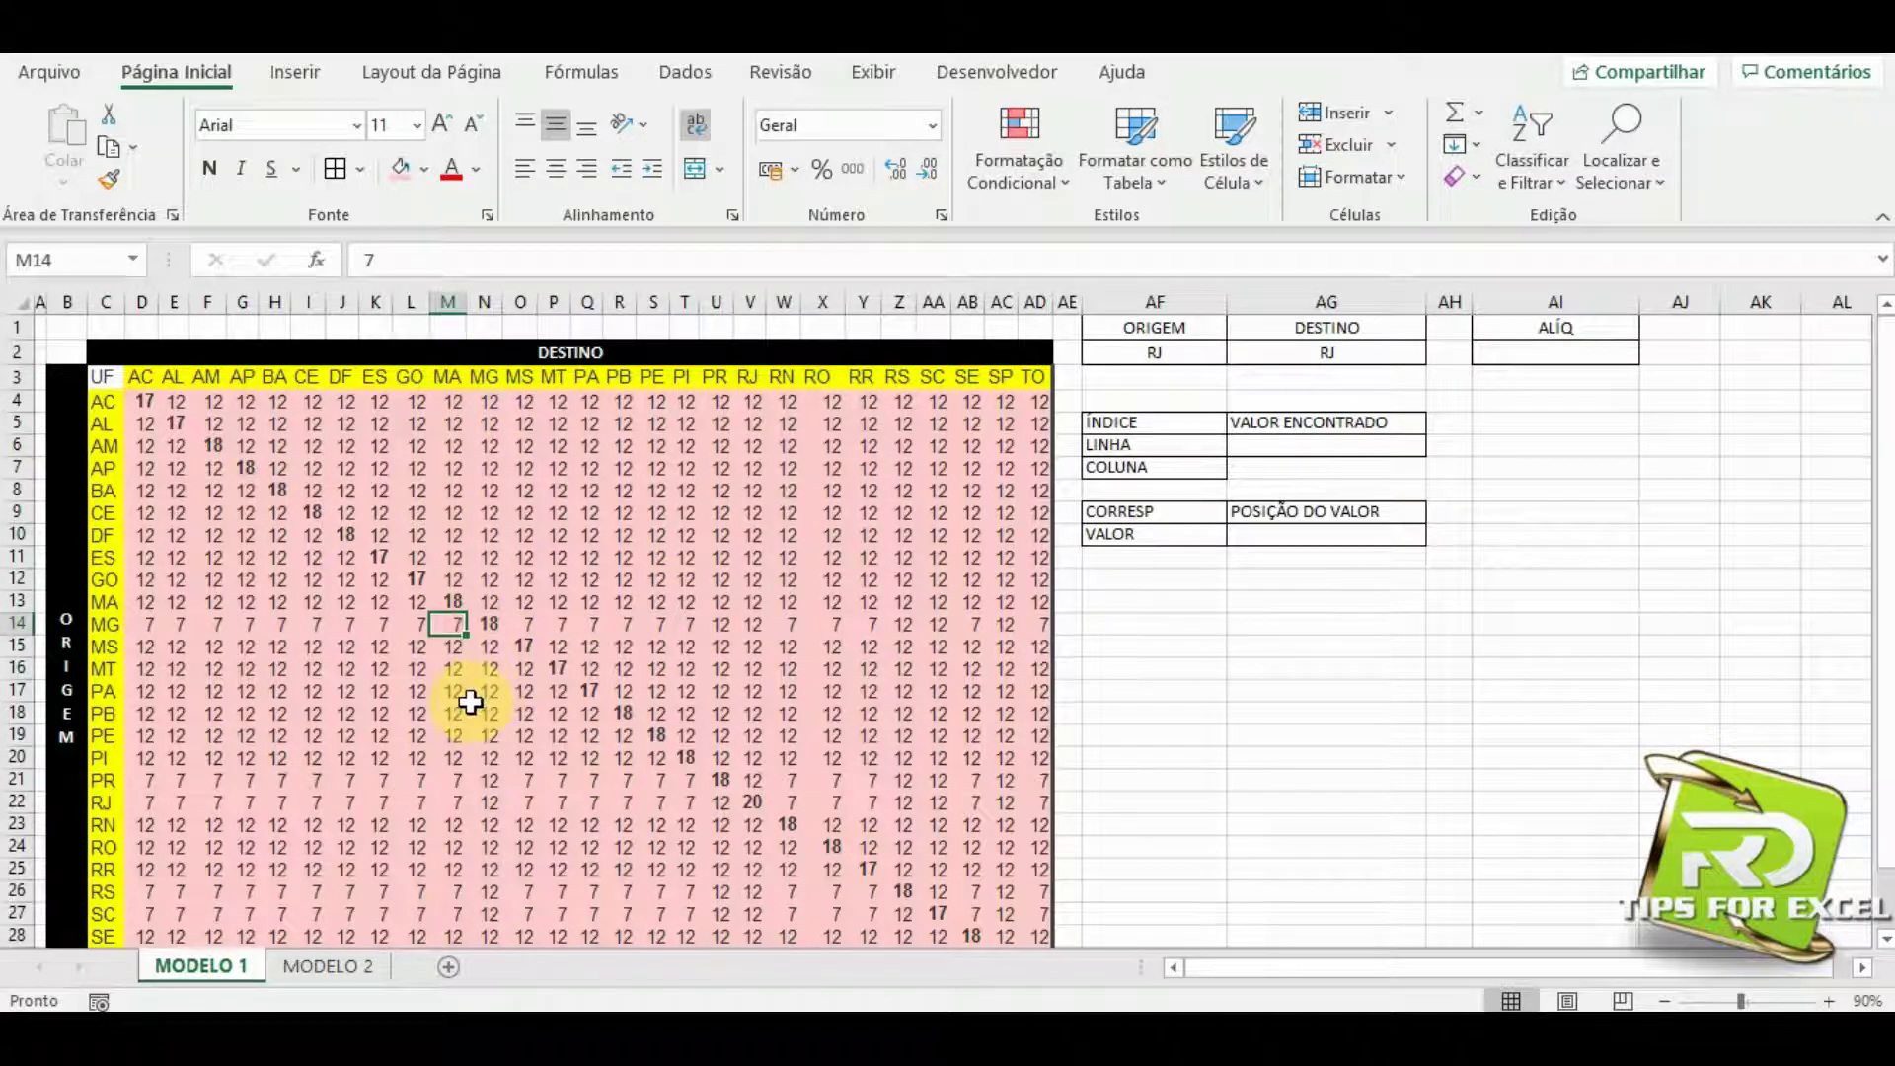
click(555, 690)
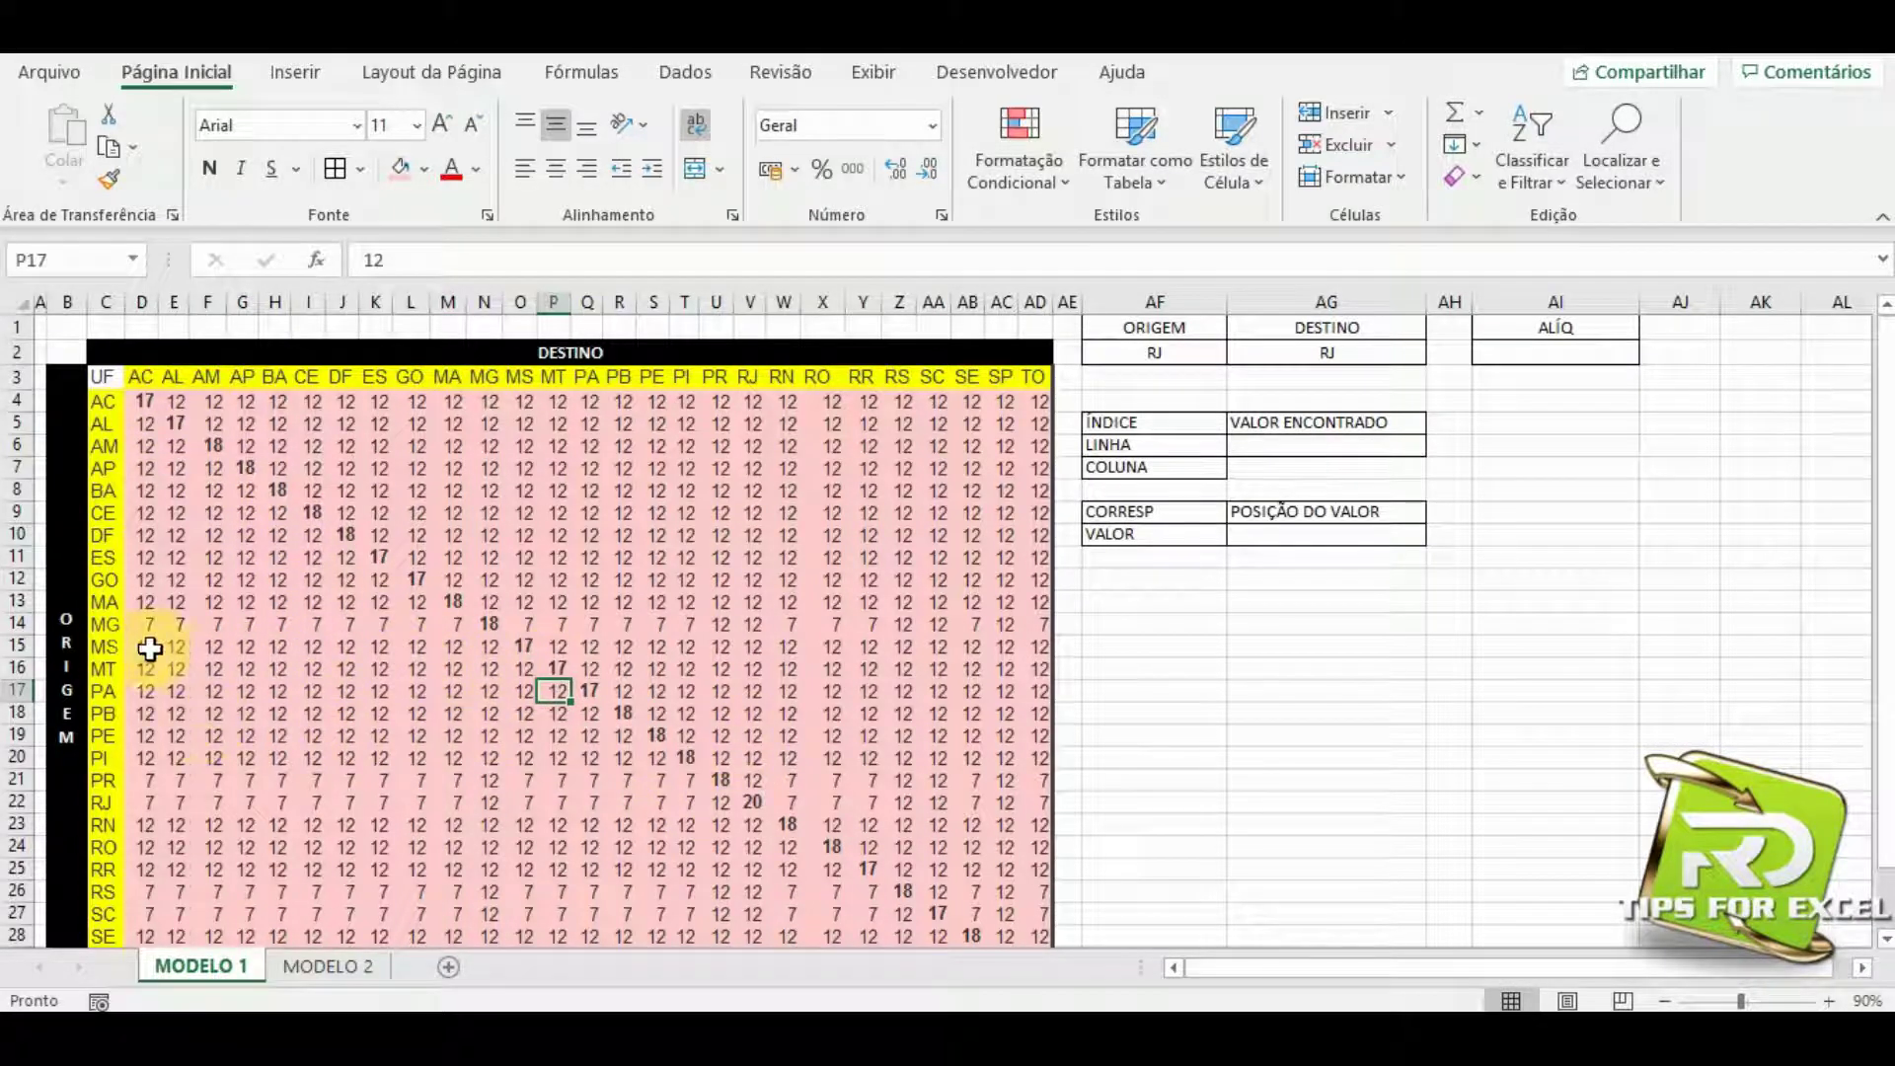
click(109, 668)
click(555, 376)
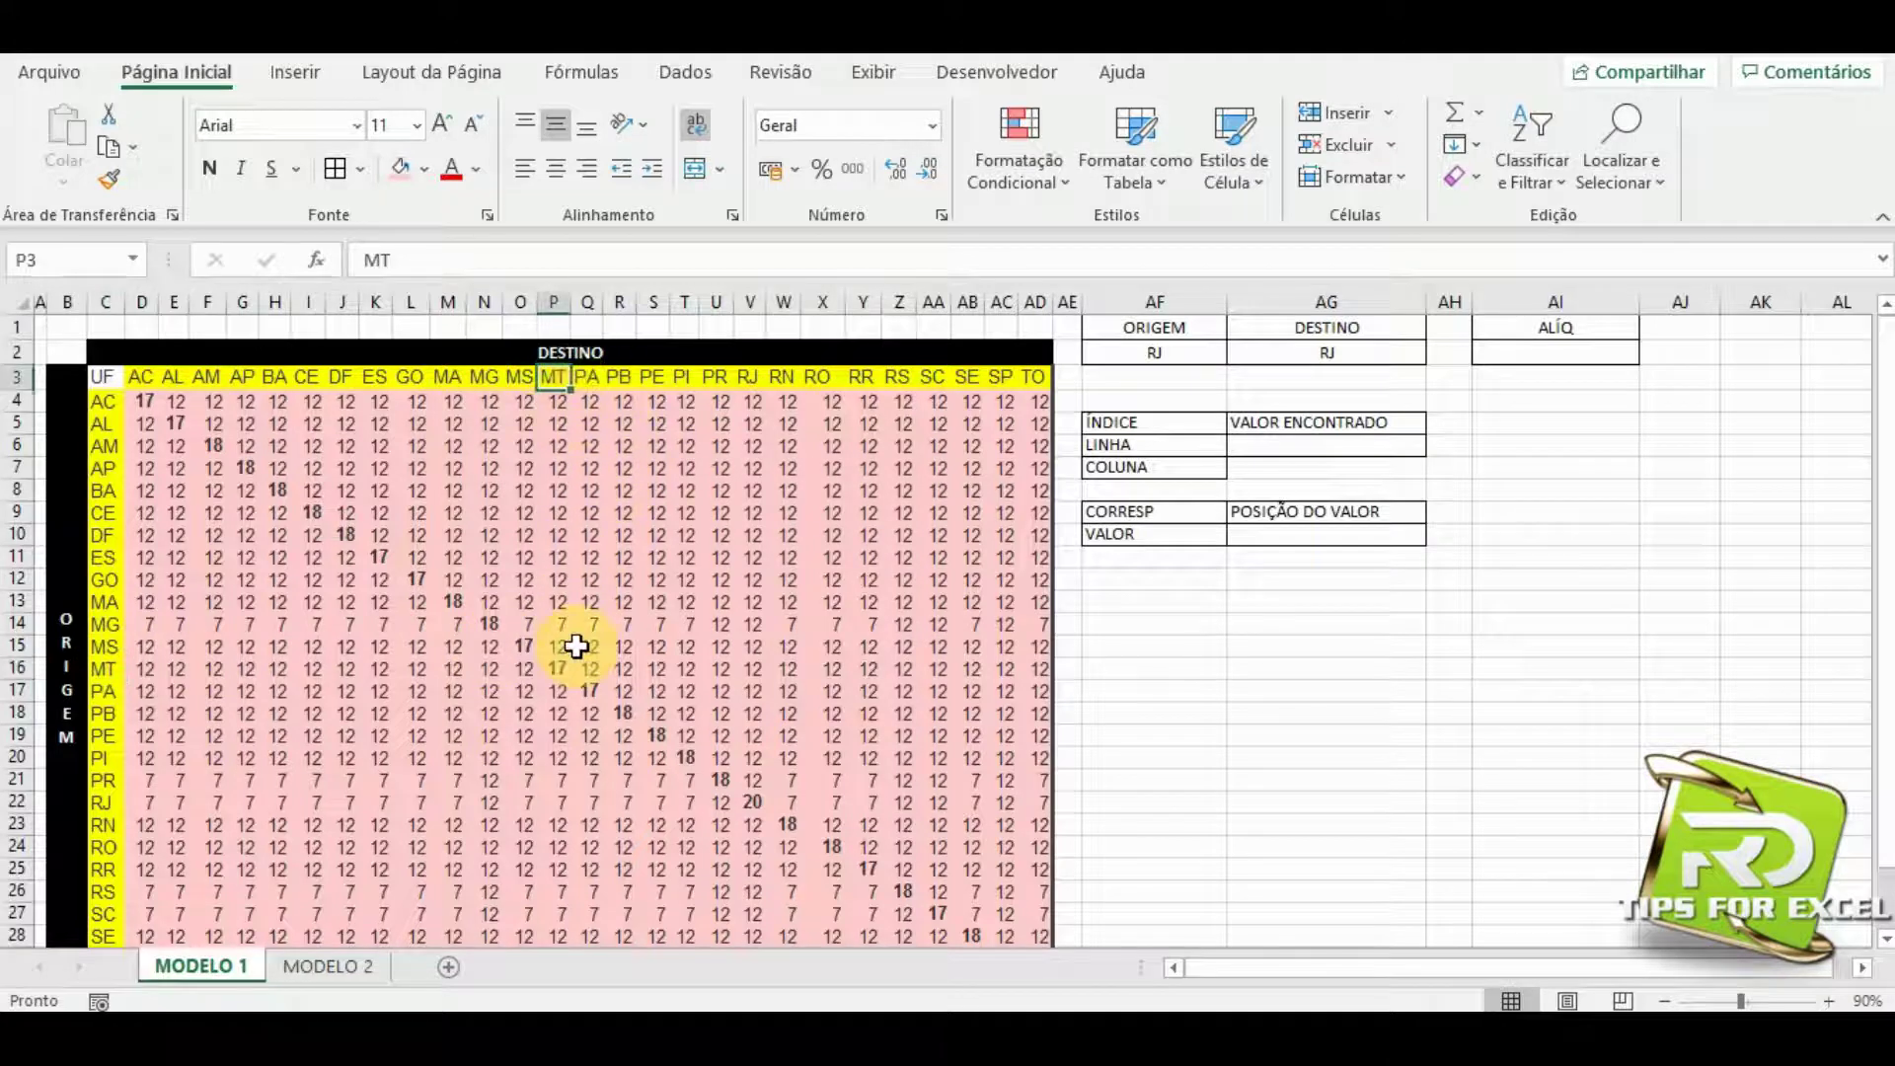
click(446, 625)
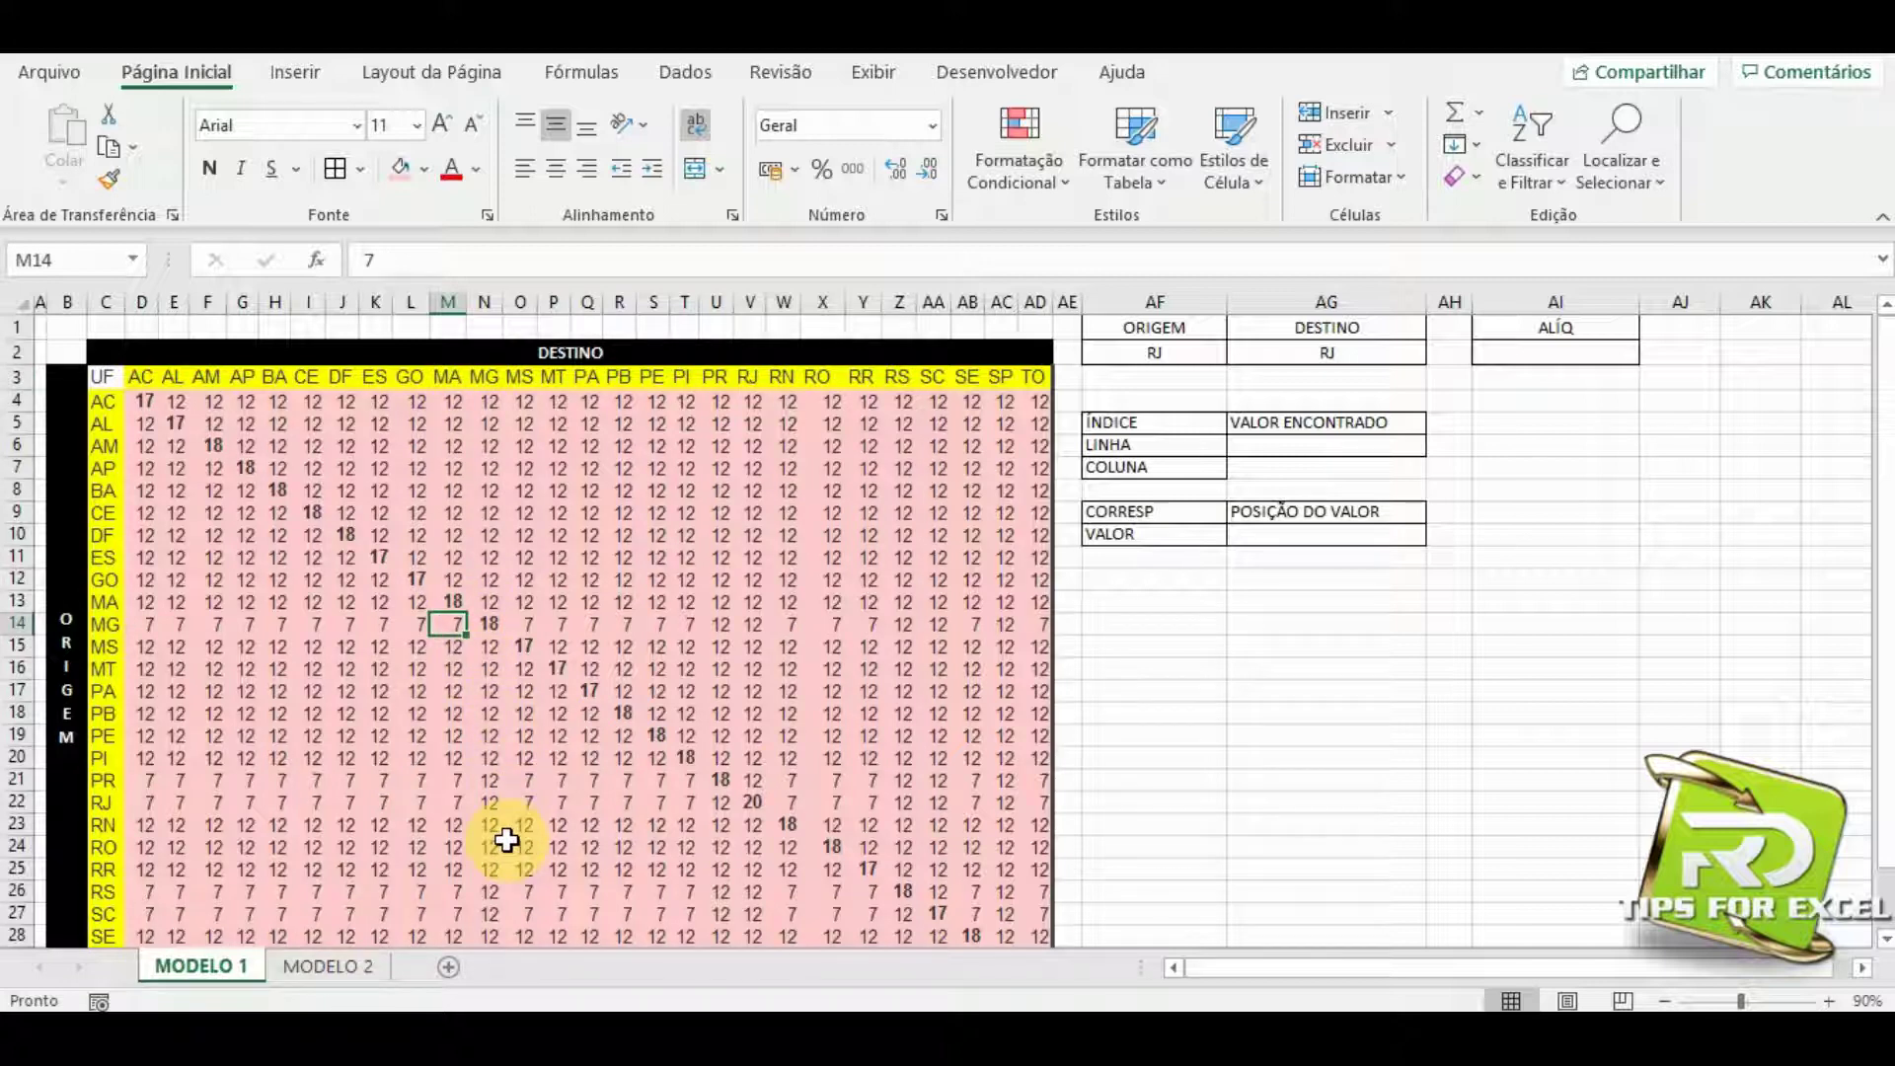
click(491, 625)
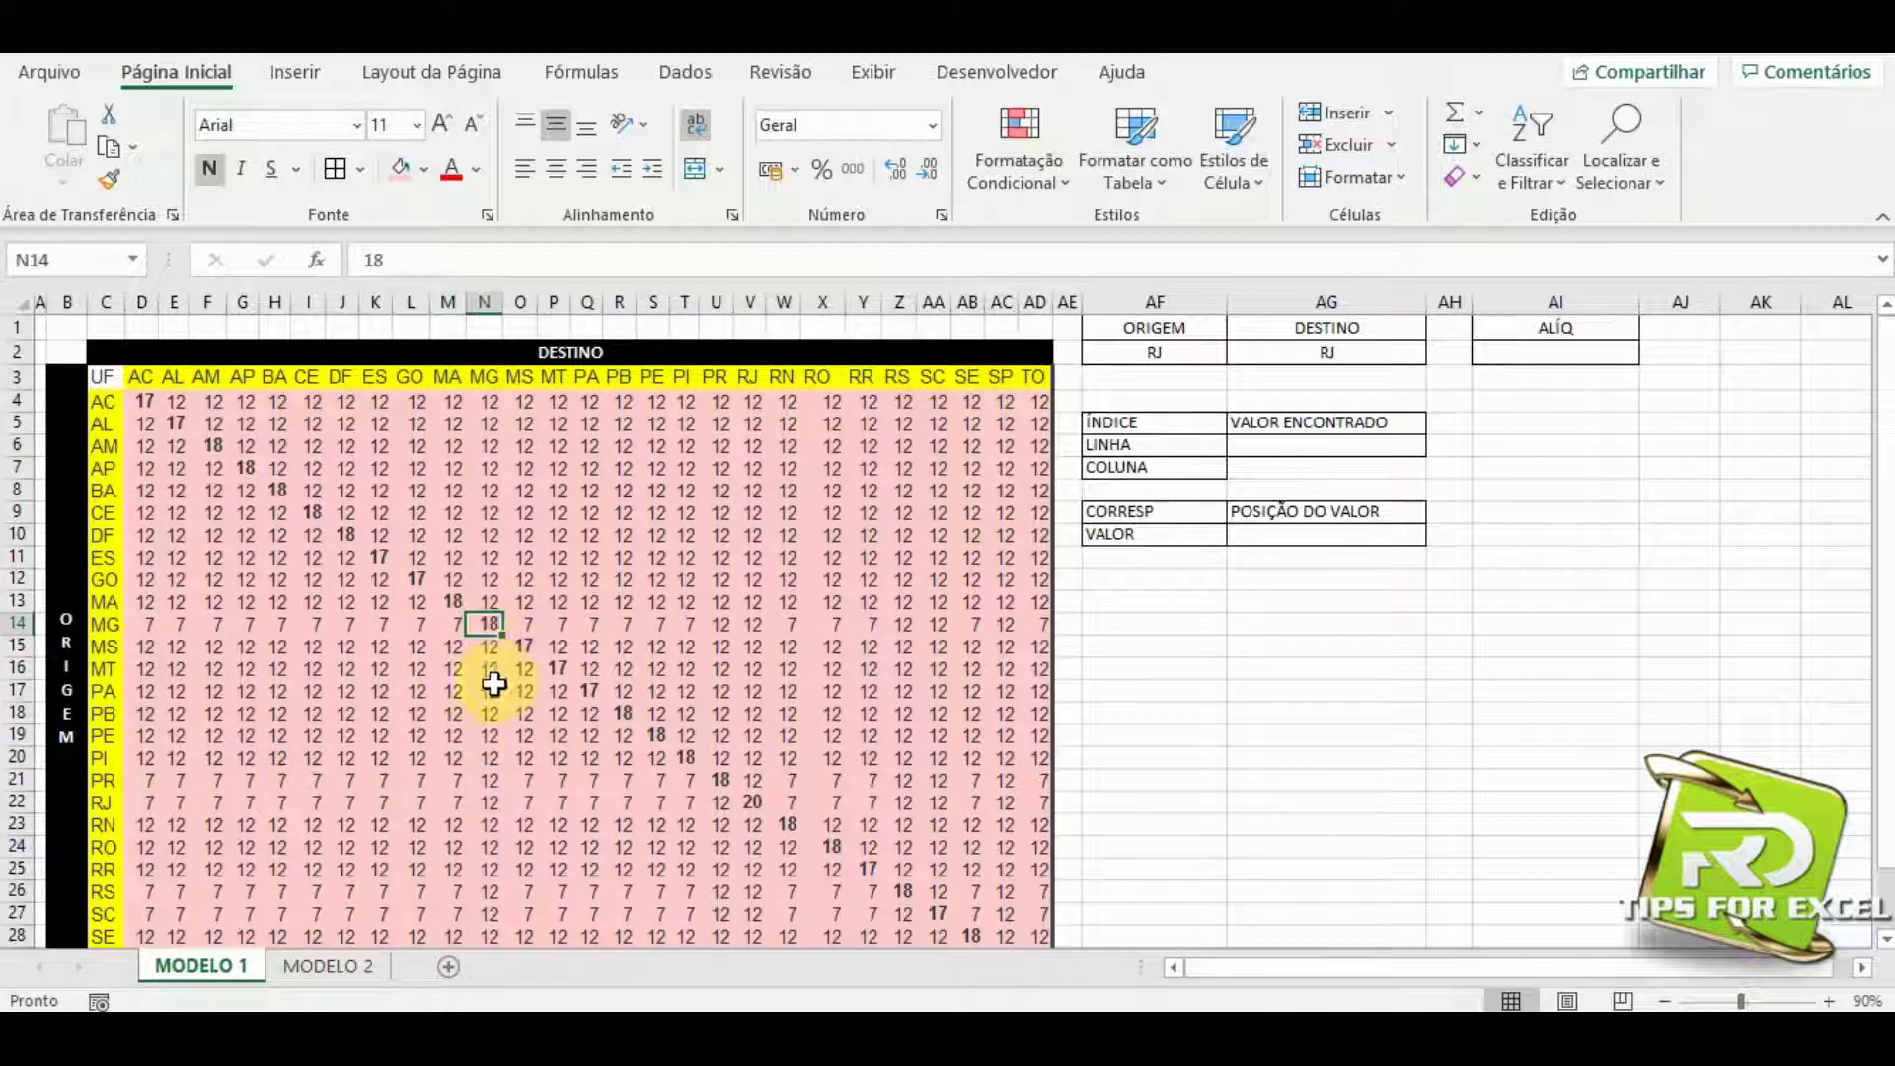
click(748, 623)
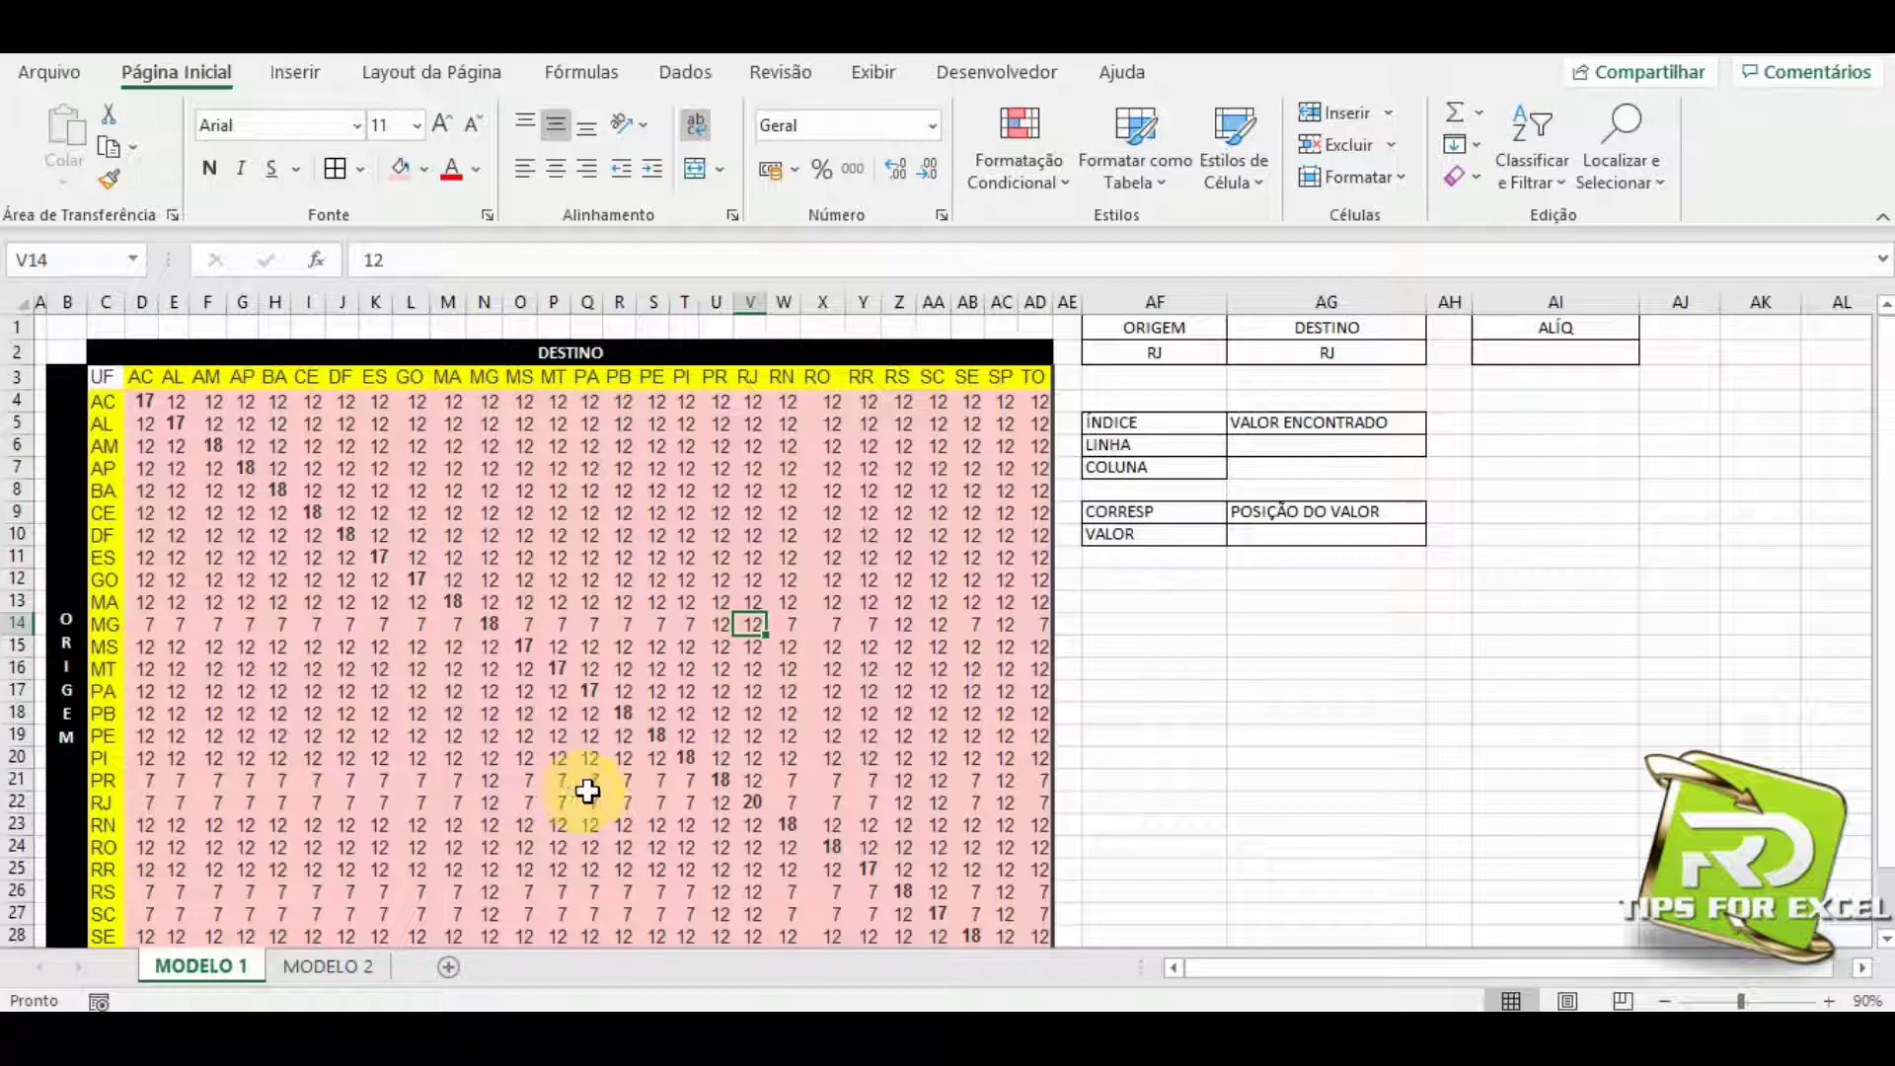
Set the DESTINO state in cell AG2 to MG.
click(1285, 356)
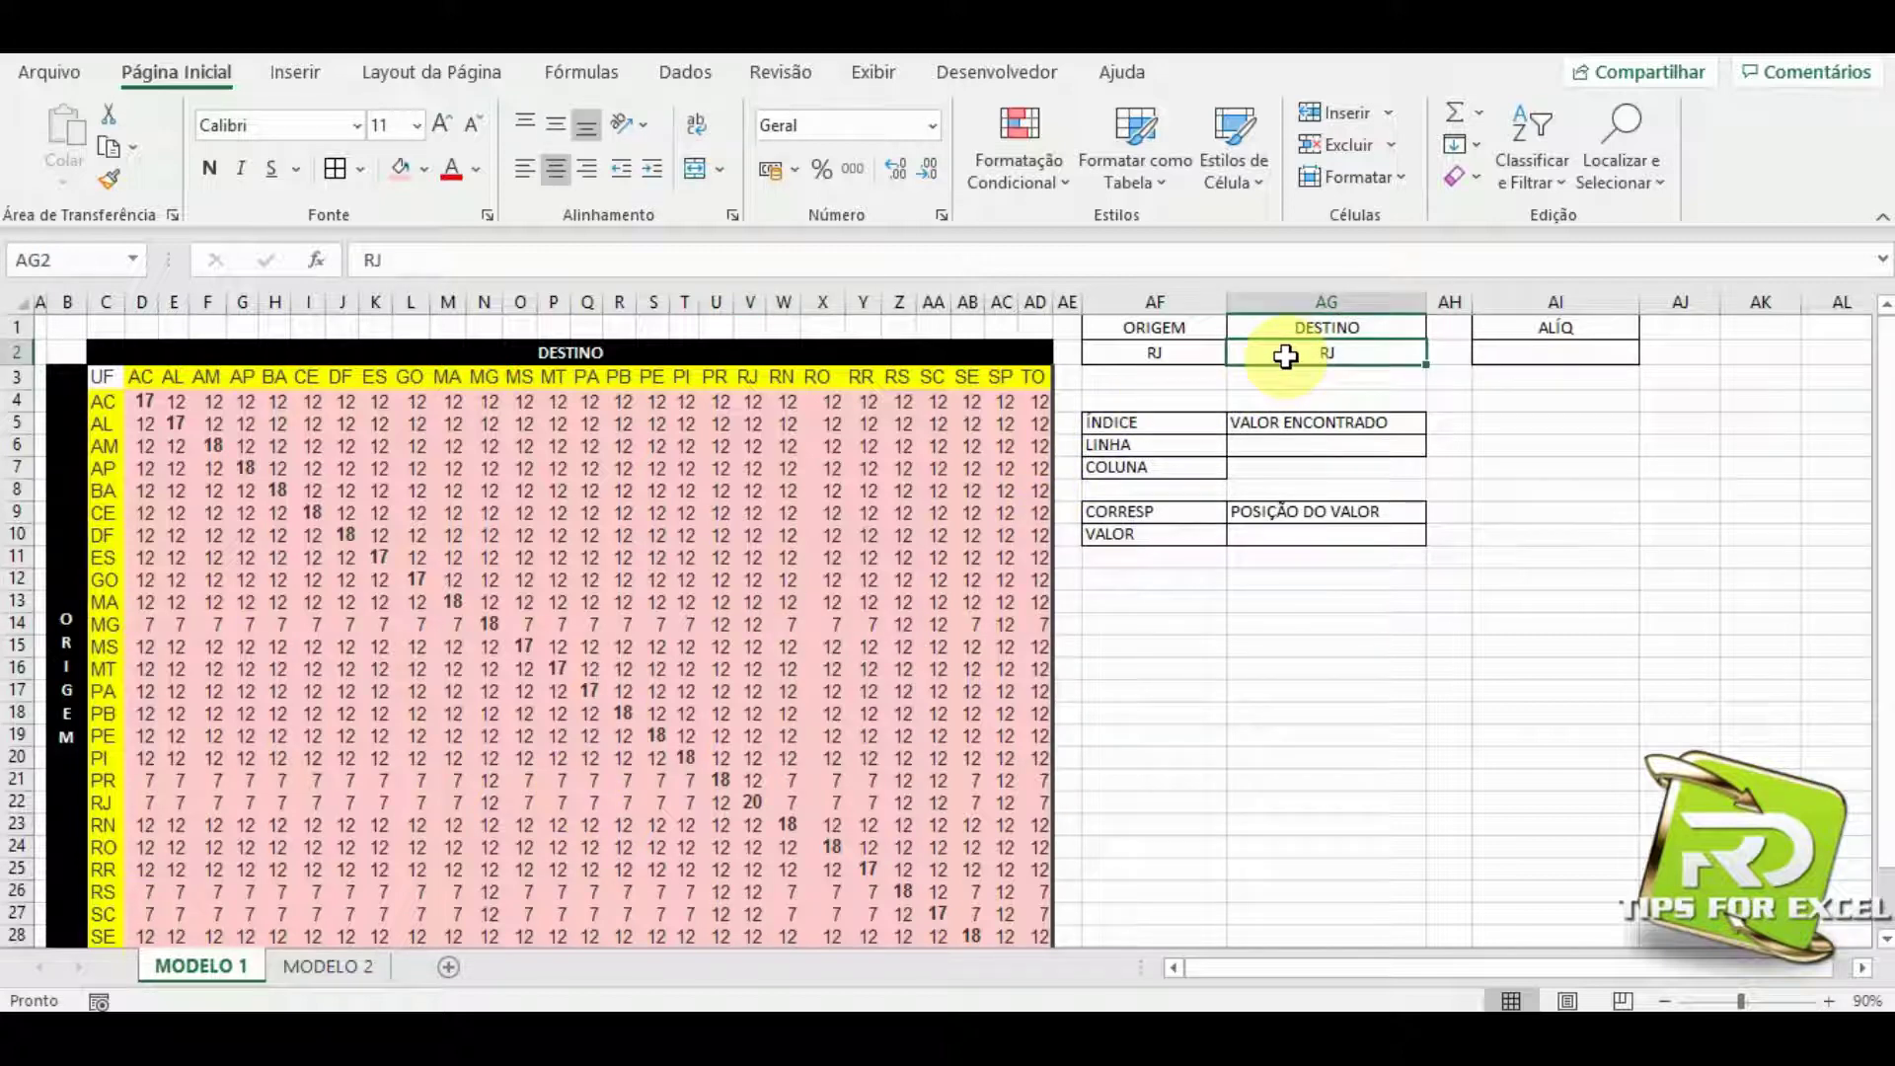
text(MG)
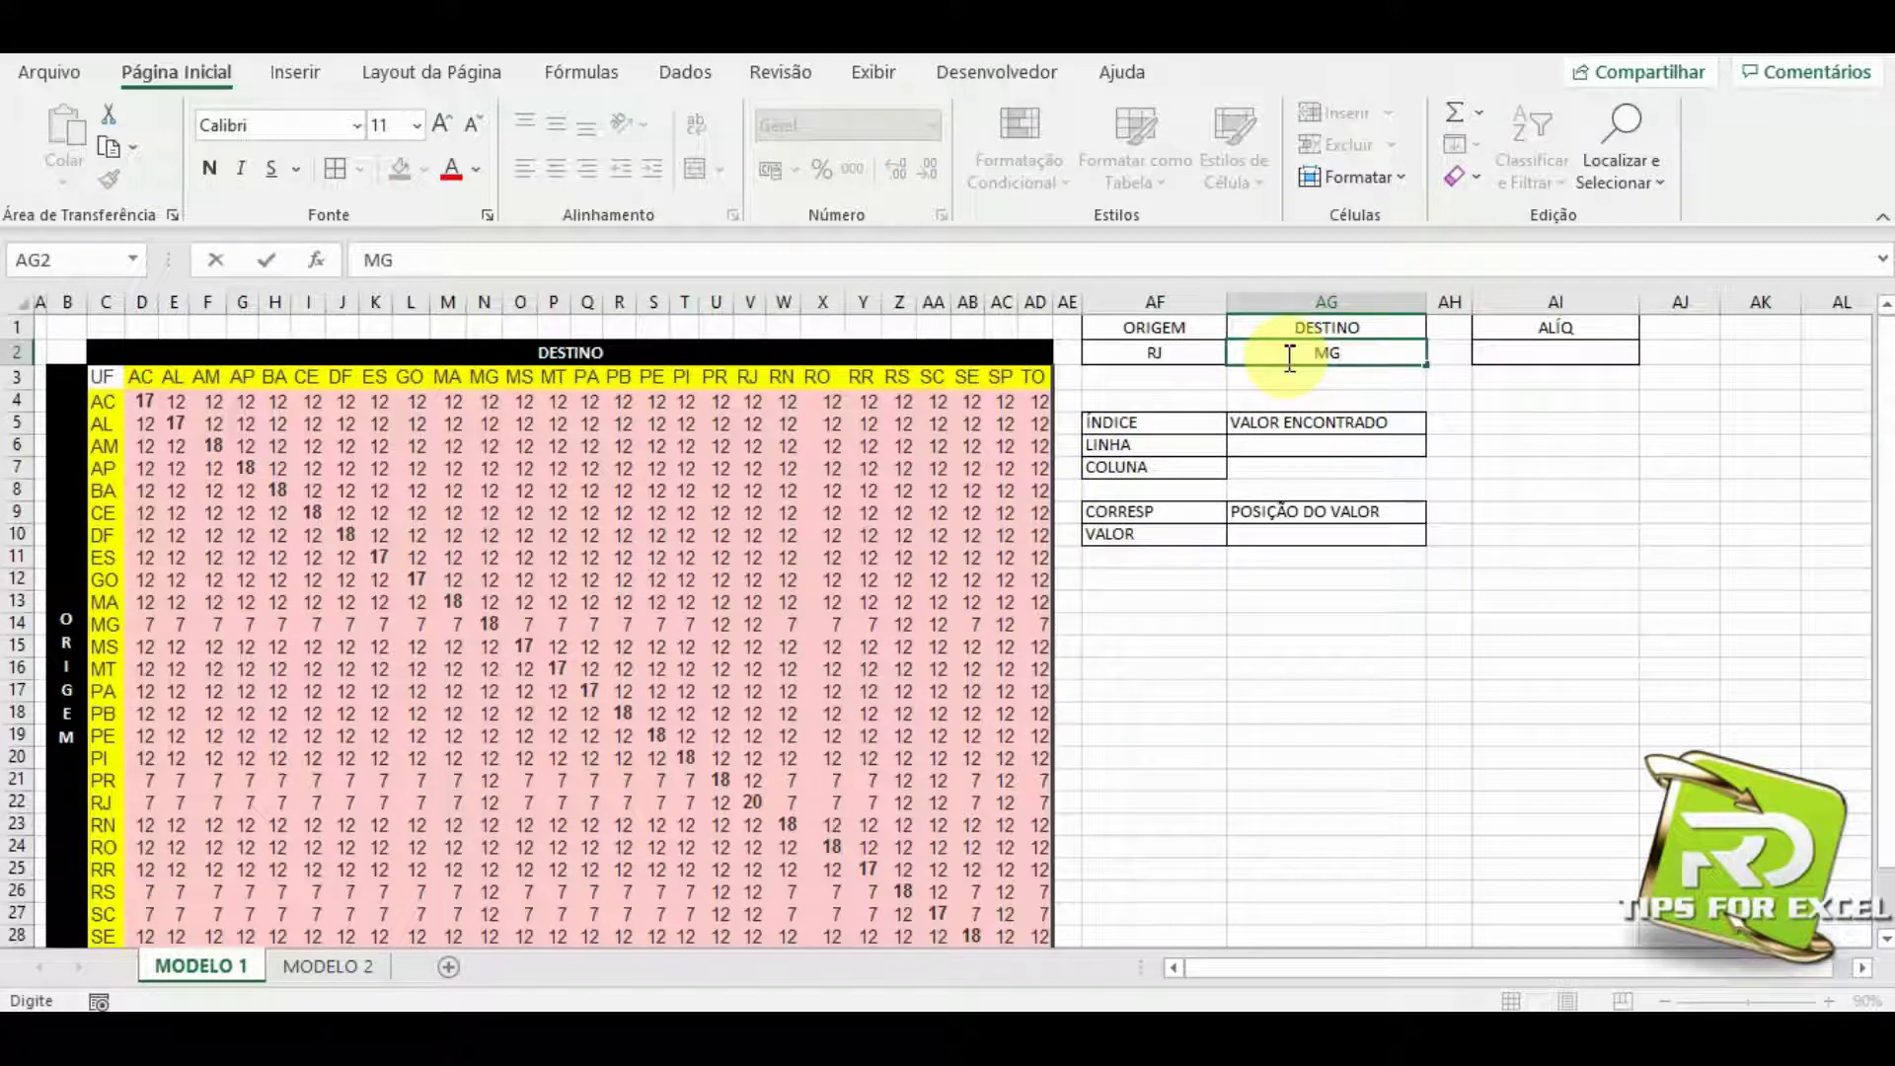
key(Return)
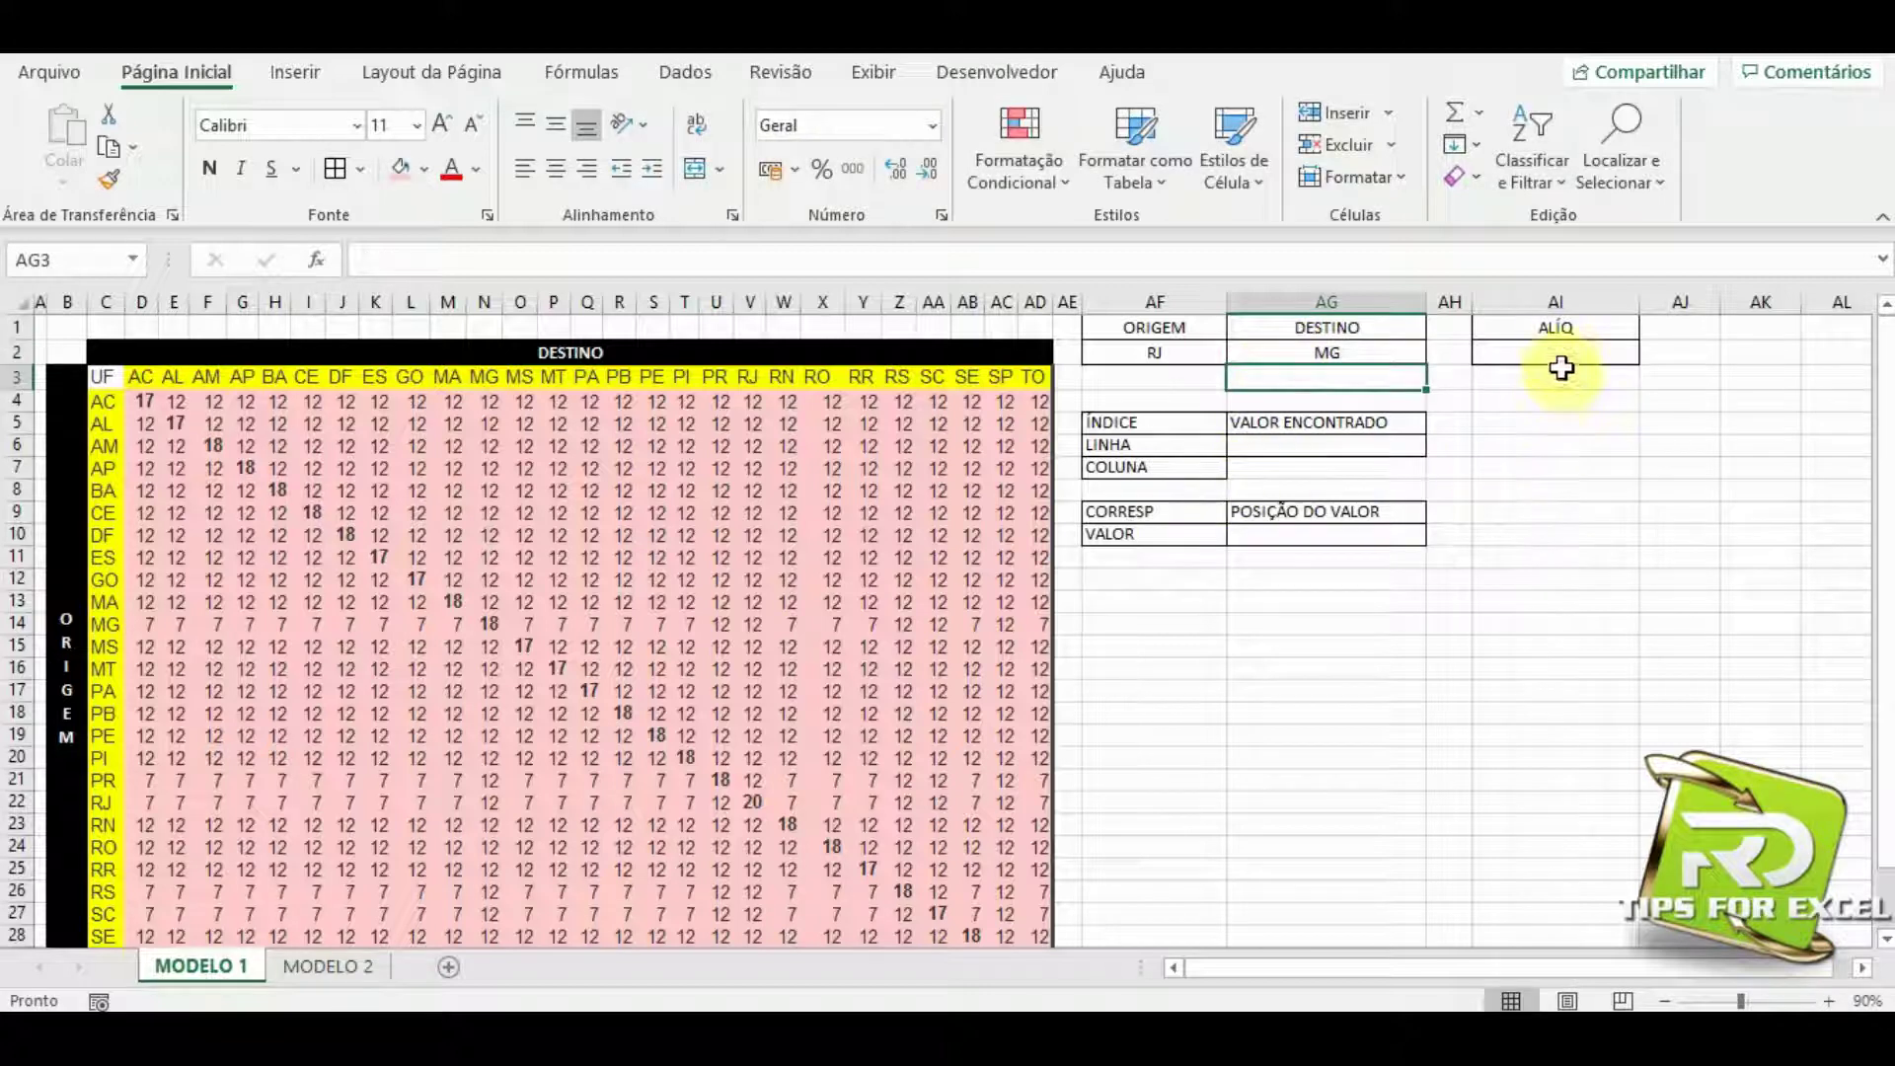
Review the ORIGEM and DESTINO input cells, the ALÍQ output cell and the LINHA and COLUNA rows of the ÍNDICE table.
click(1558, 355)
click(1132, 357)
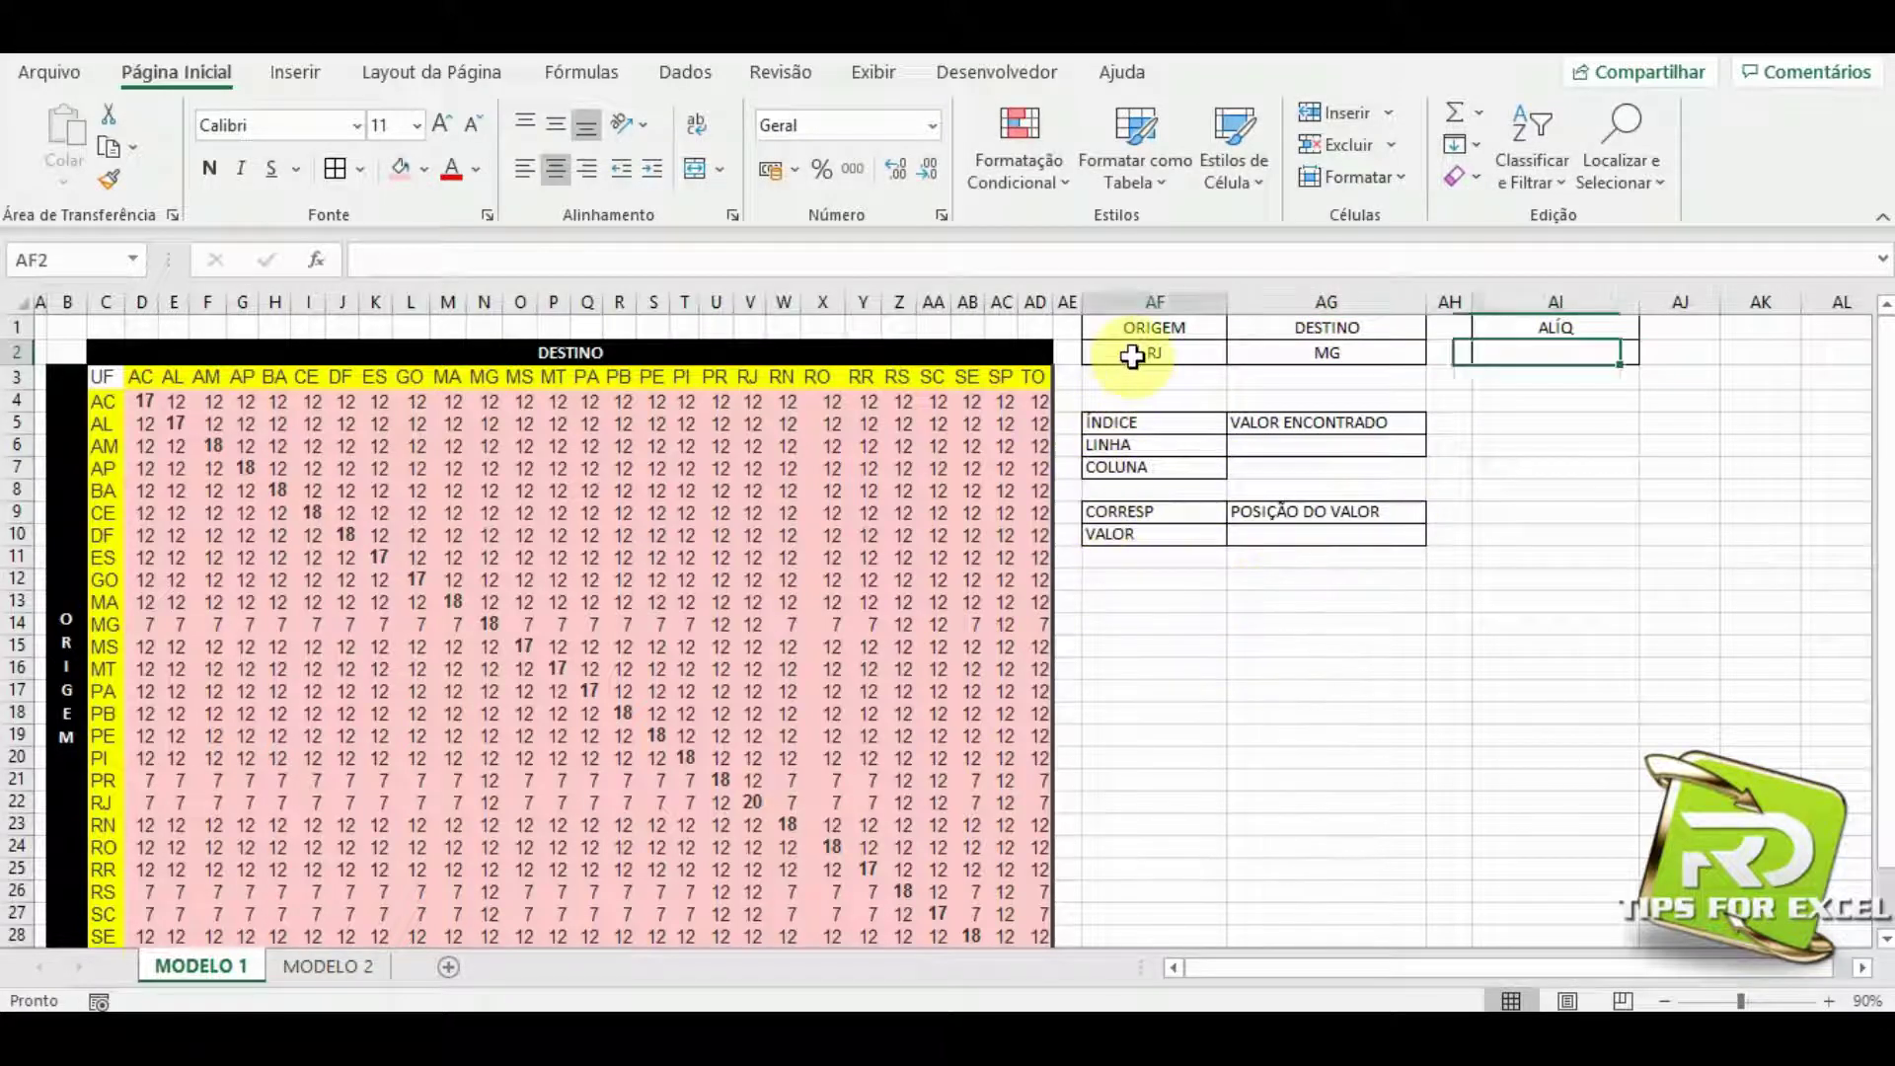
click(1290, 353)
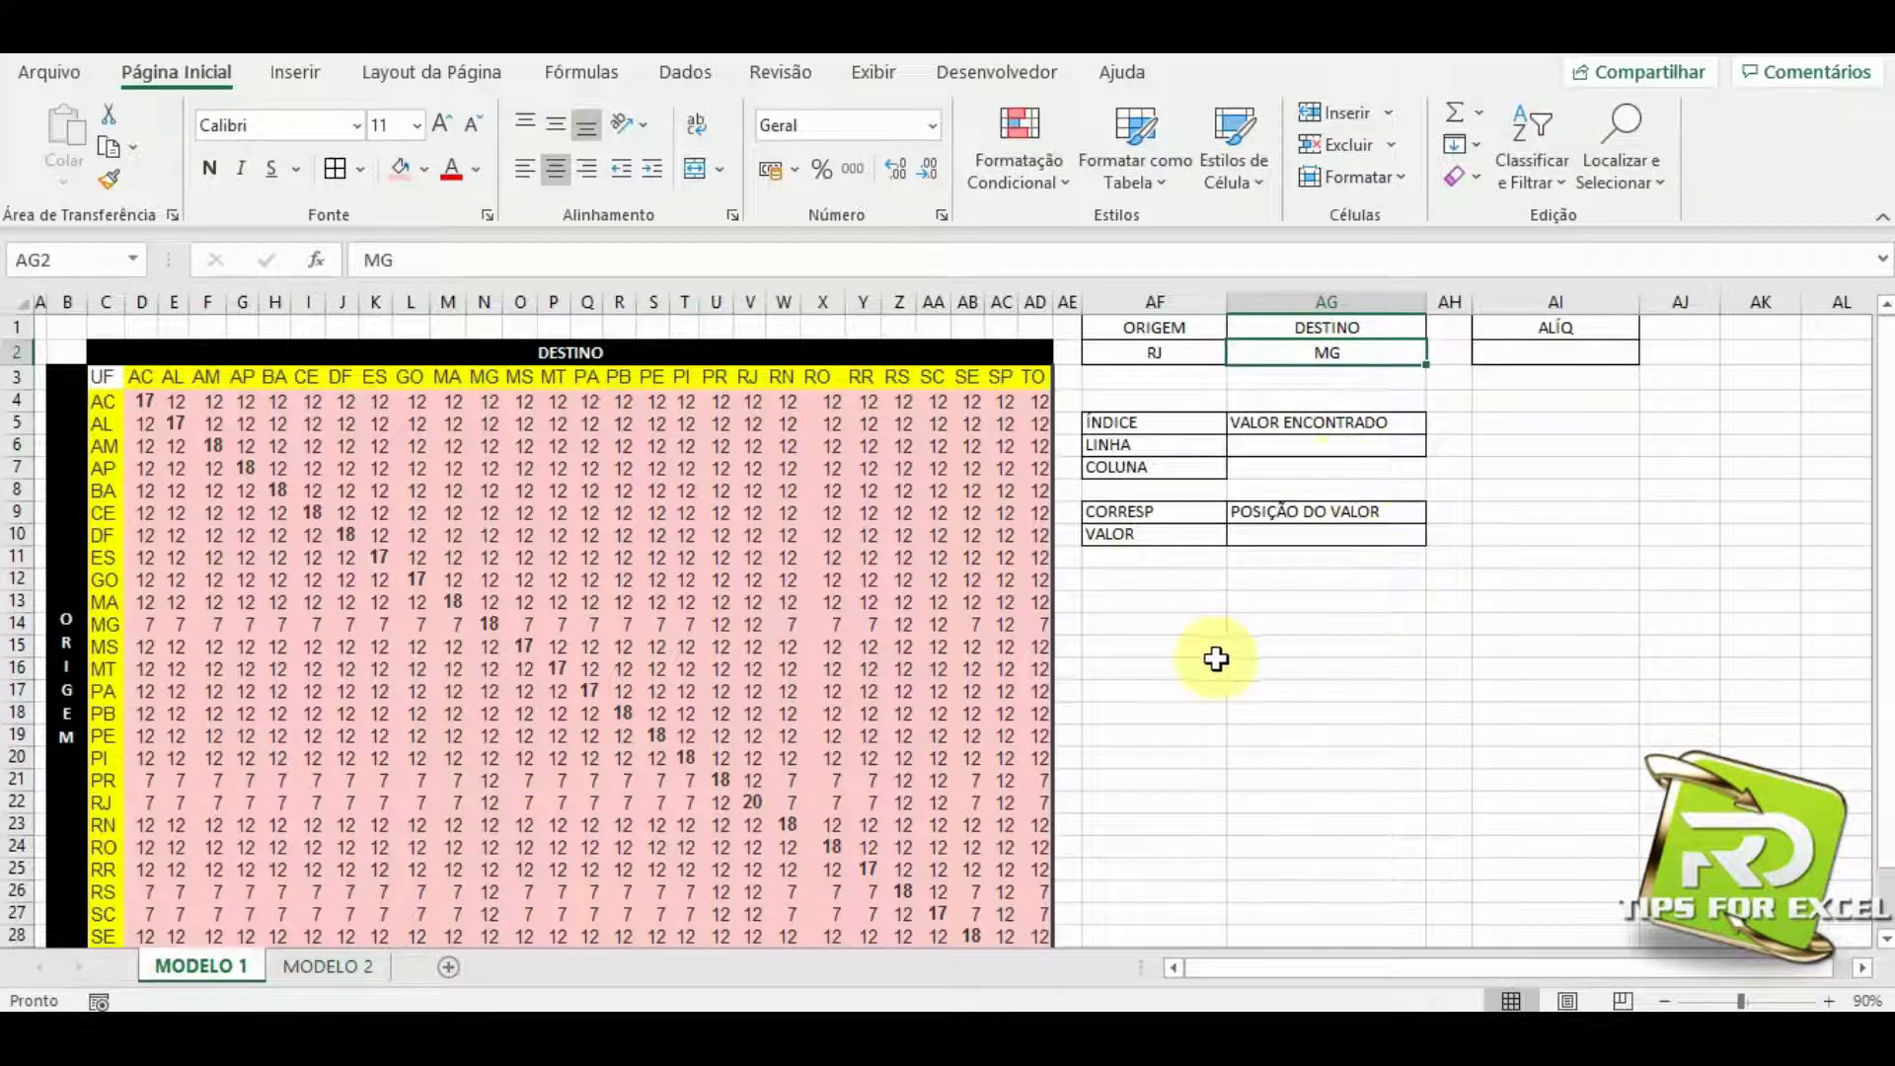
click(1131, 356)
click(1294, 356)
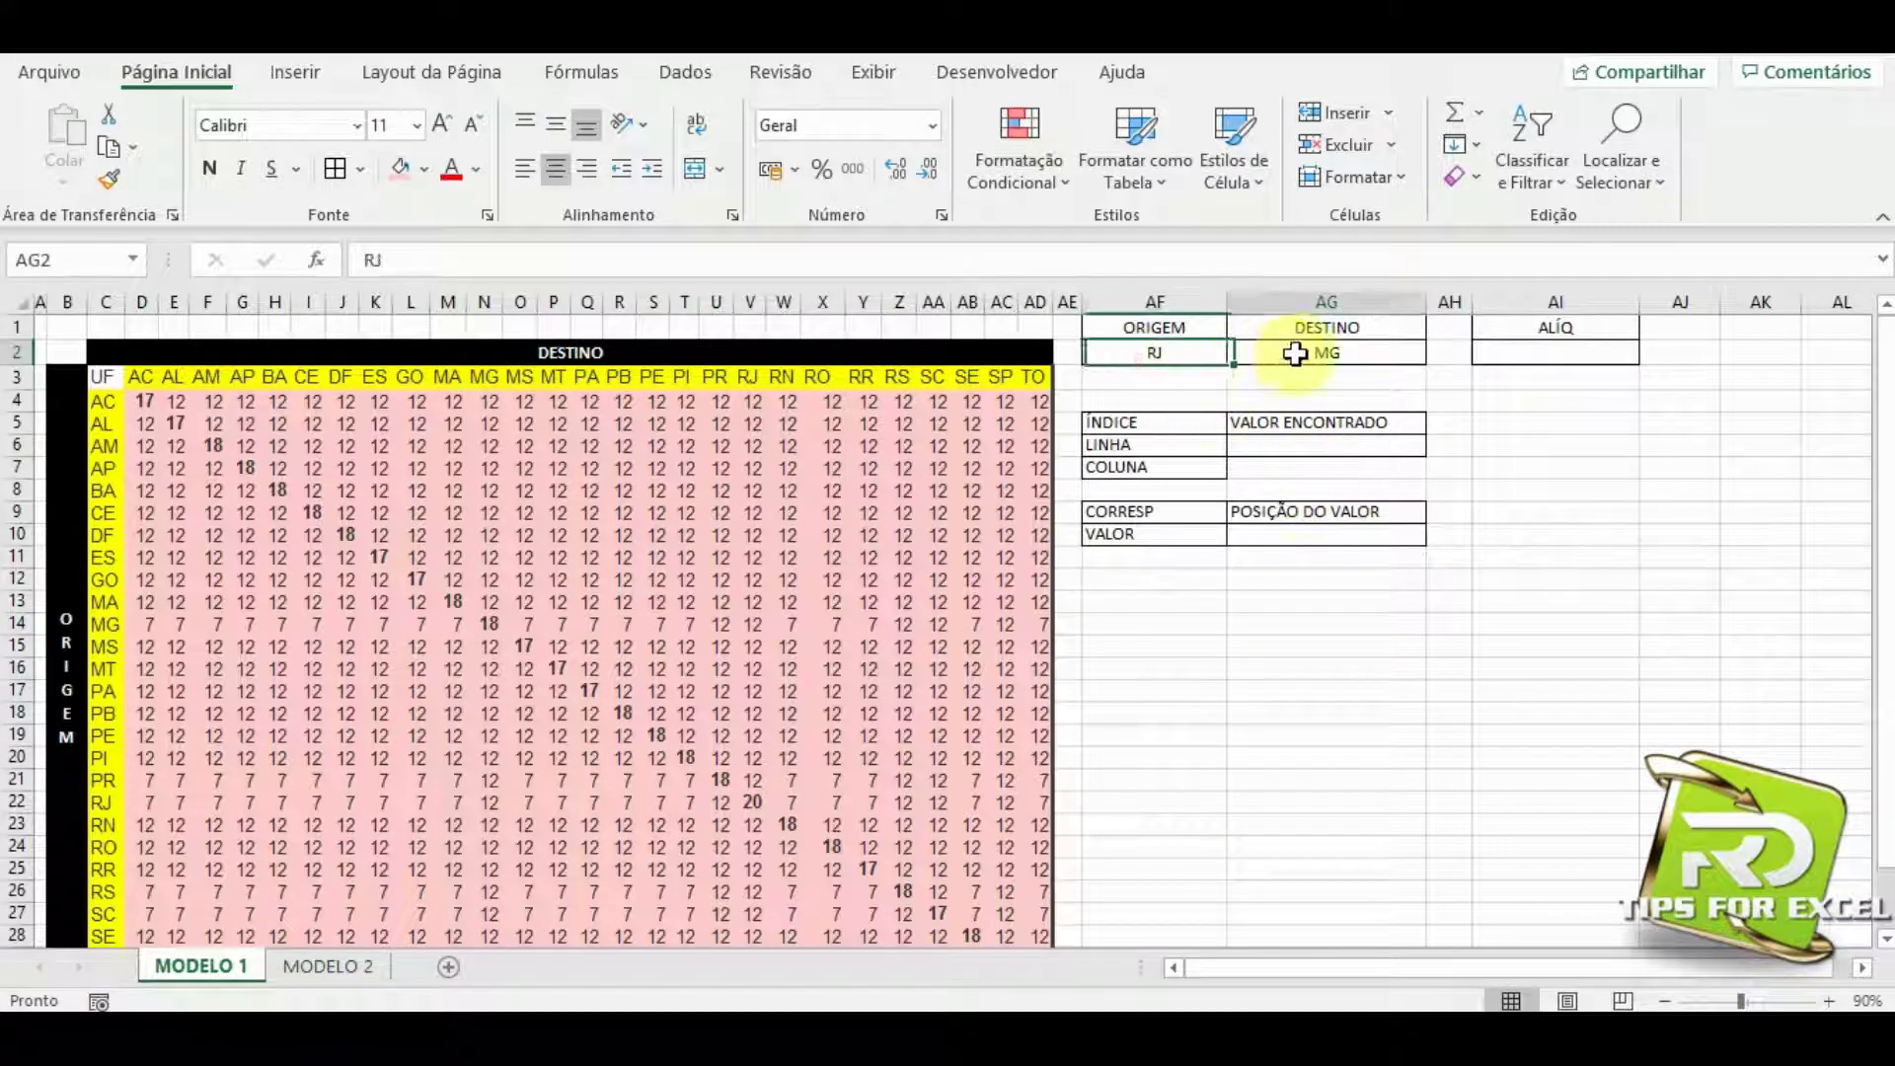
click(1208, 354)
click(1293, 352)
click(1525, 351)
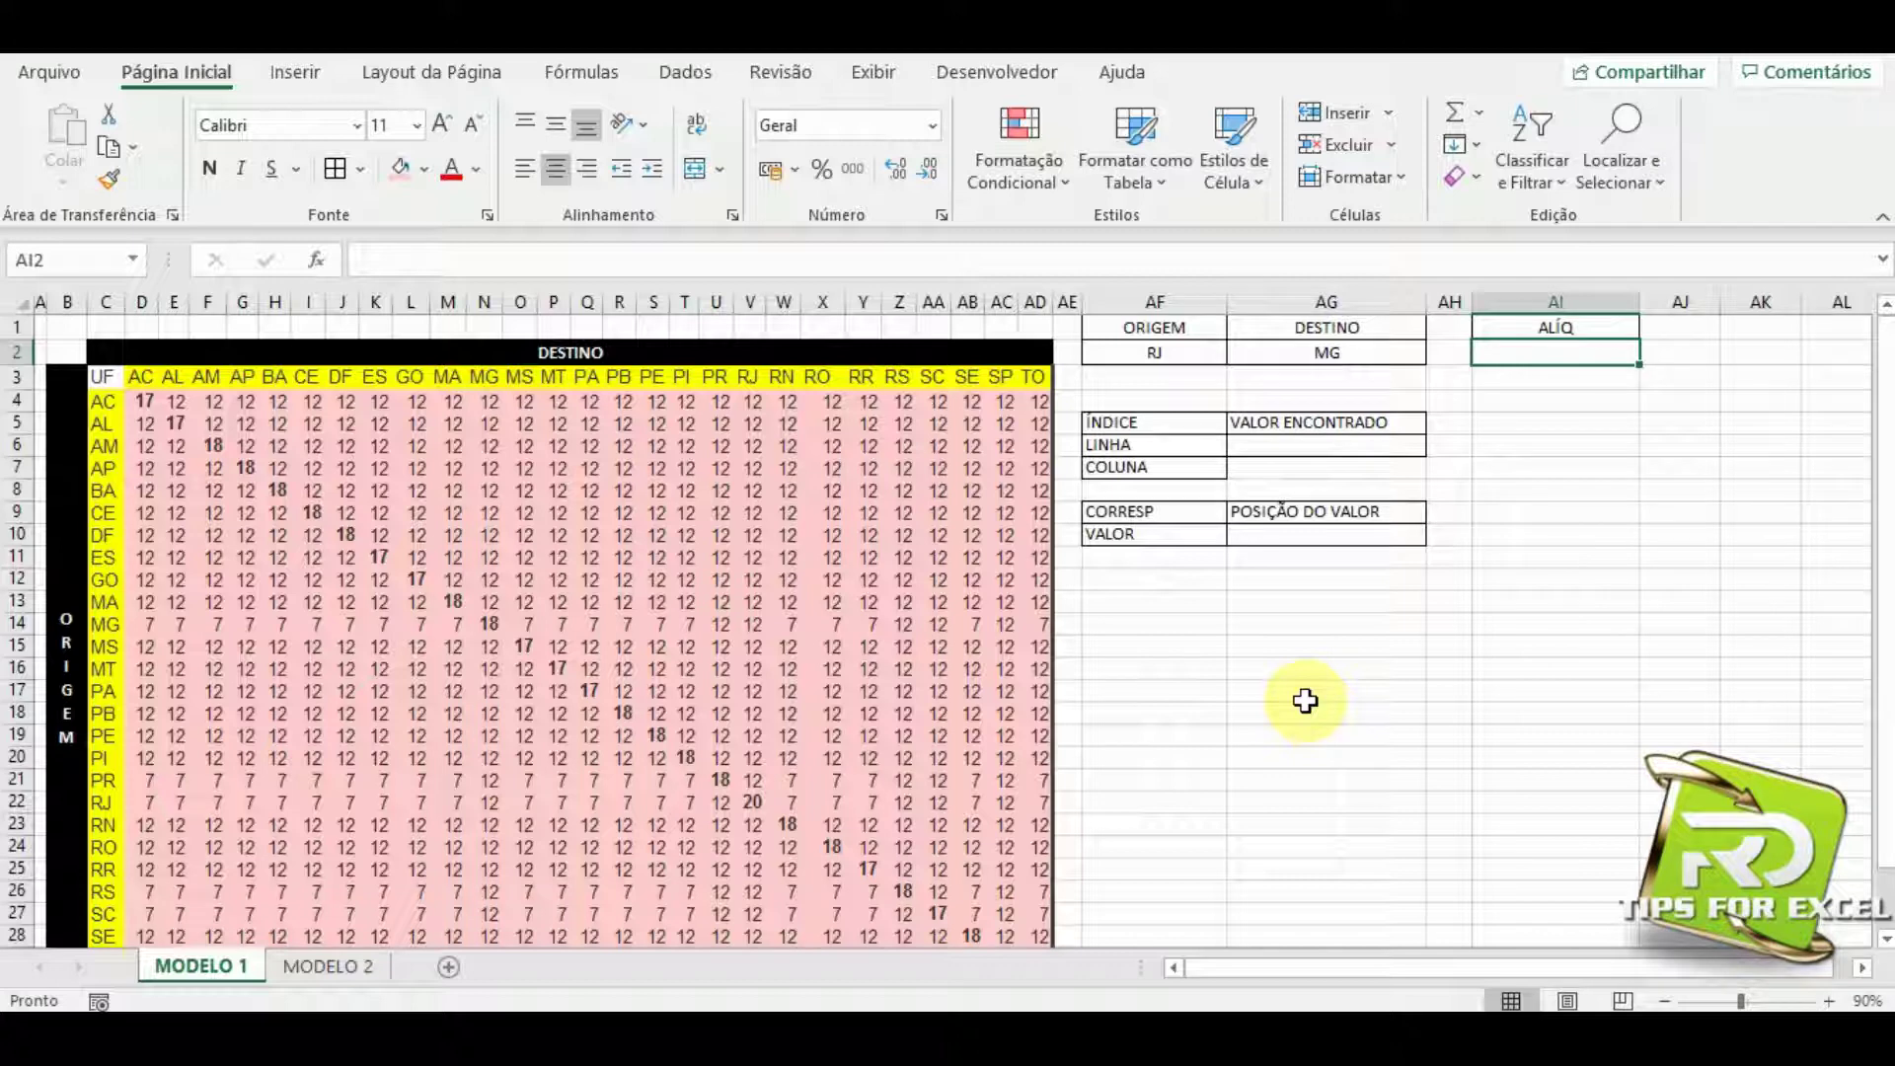
click(1205, 672)
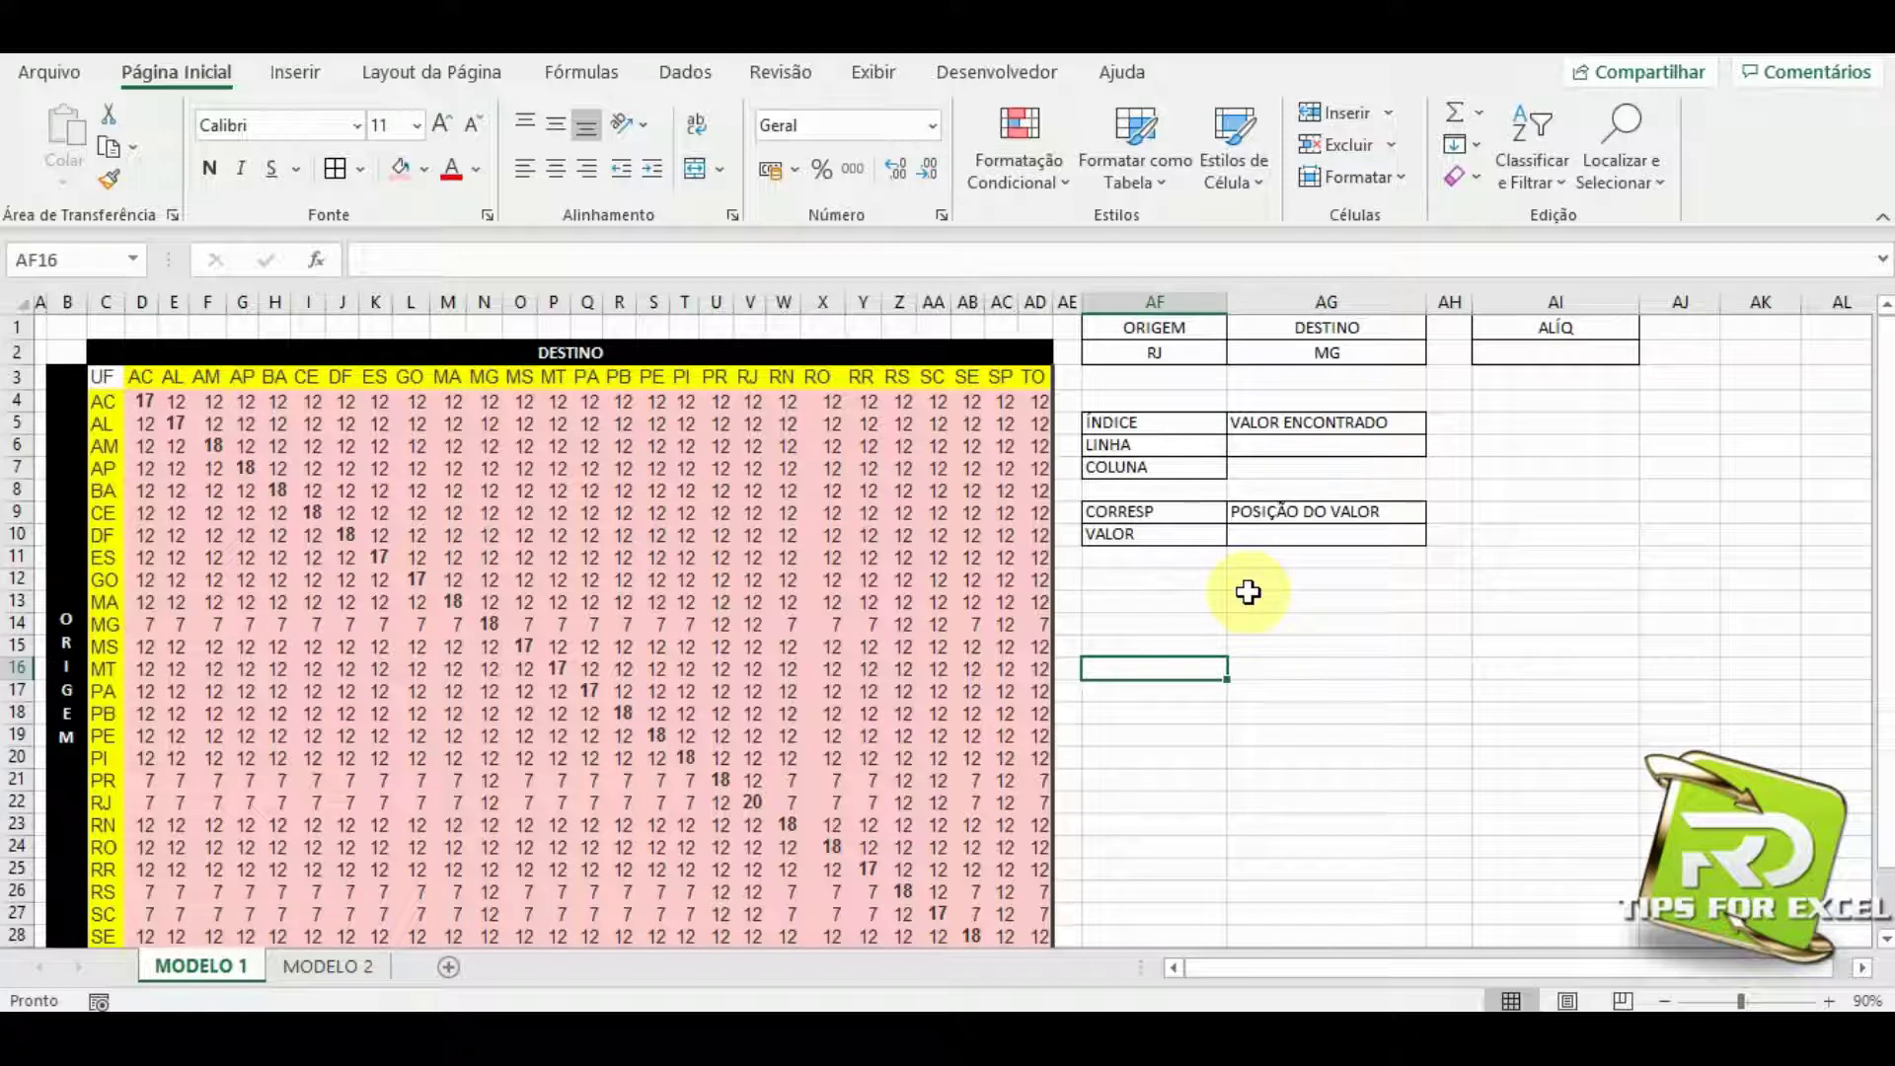
click(1273, 444)
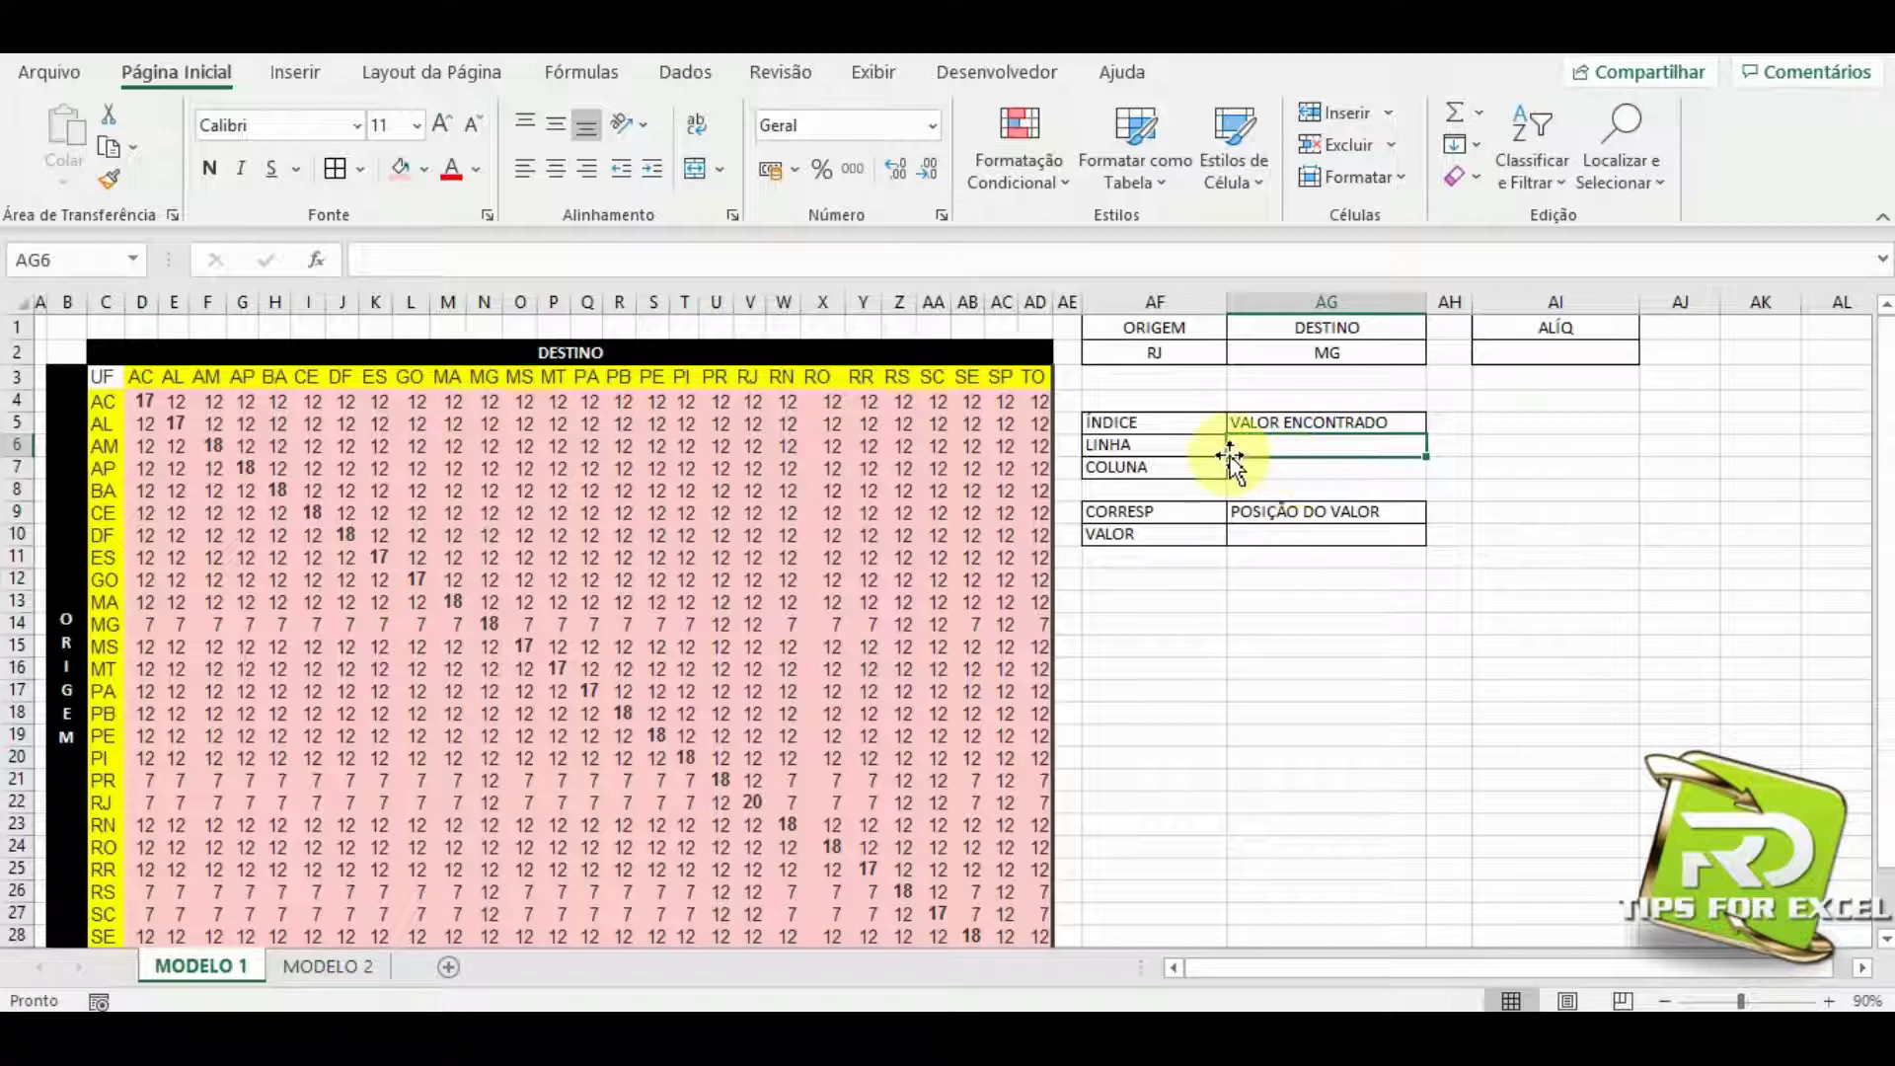
click(1145, 444)
click(1135, 485)
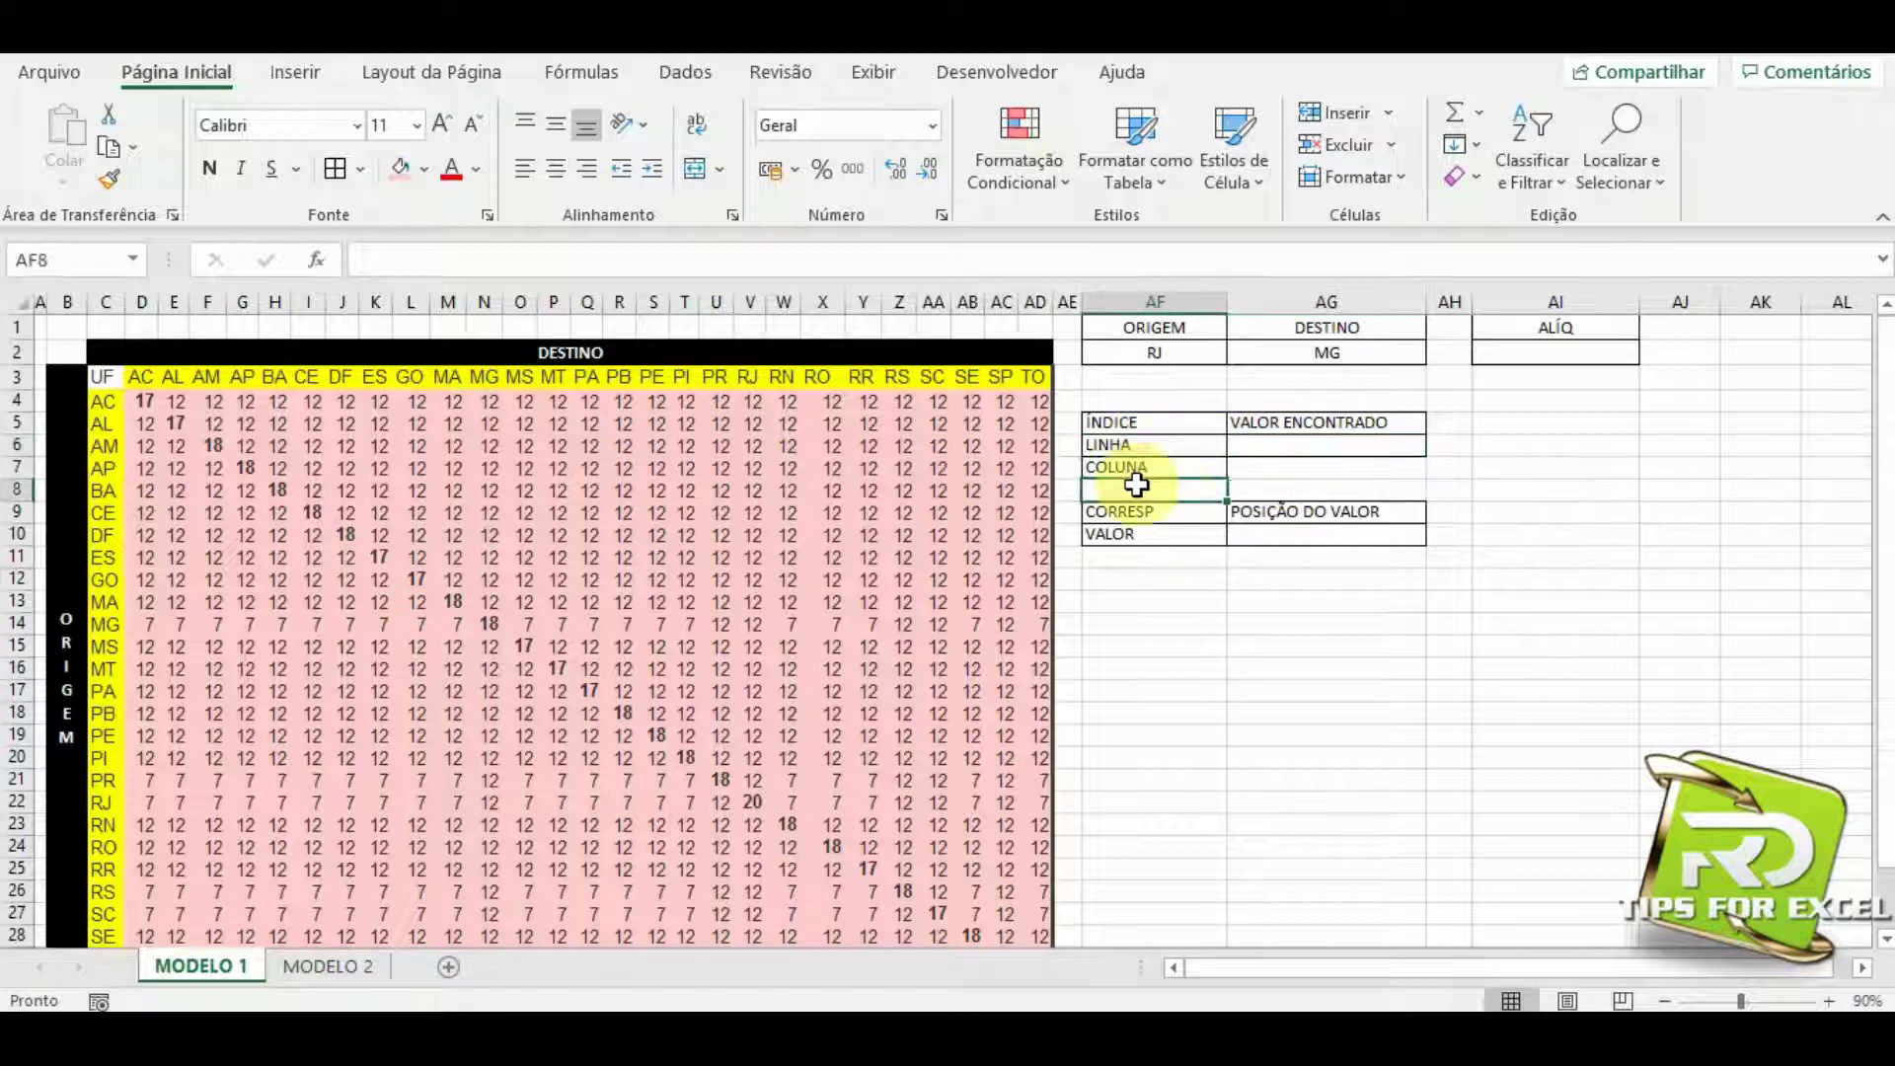
Enter the formula =ÍNDICE(D4:AD30;9;9) in cell AG6, under VALOR ENCONTRADO.
click(1305, 449)
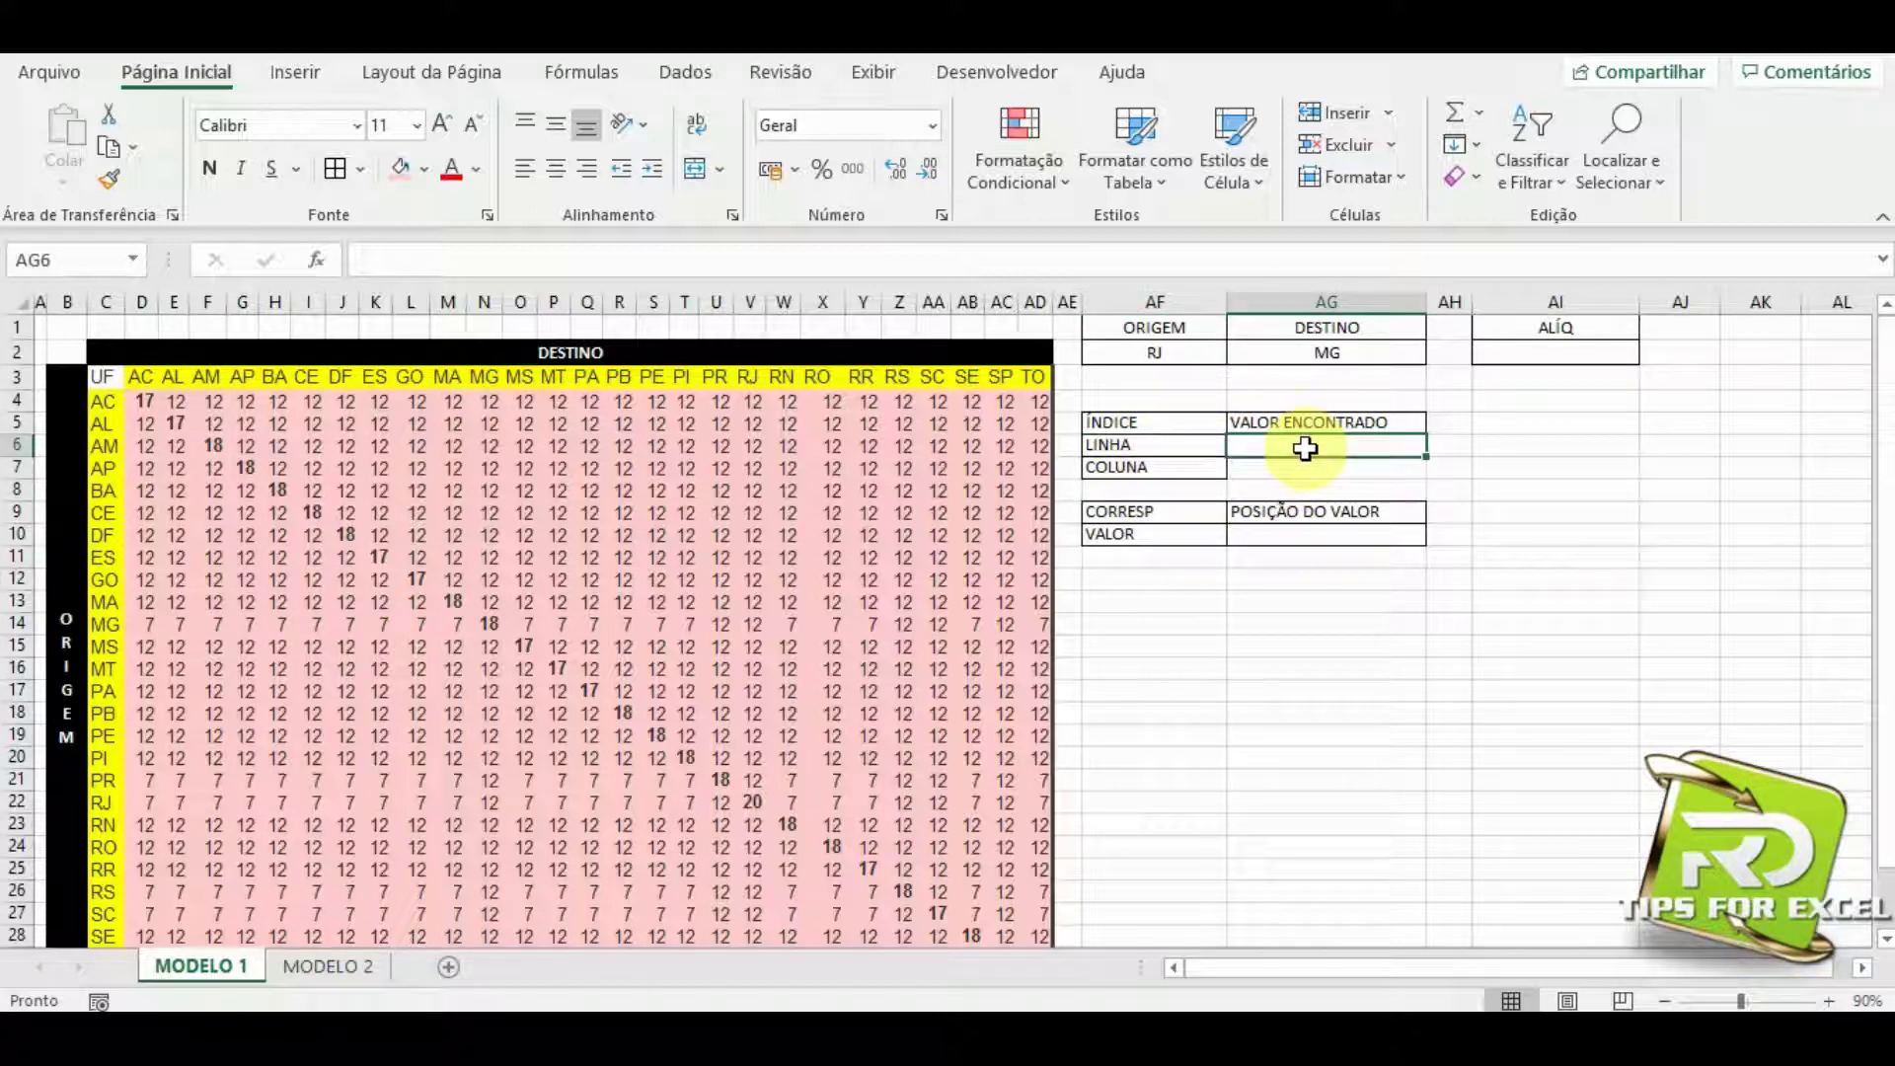
text(=ÍNDICE()
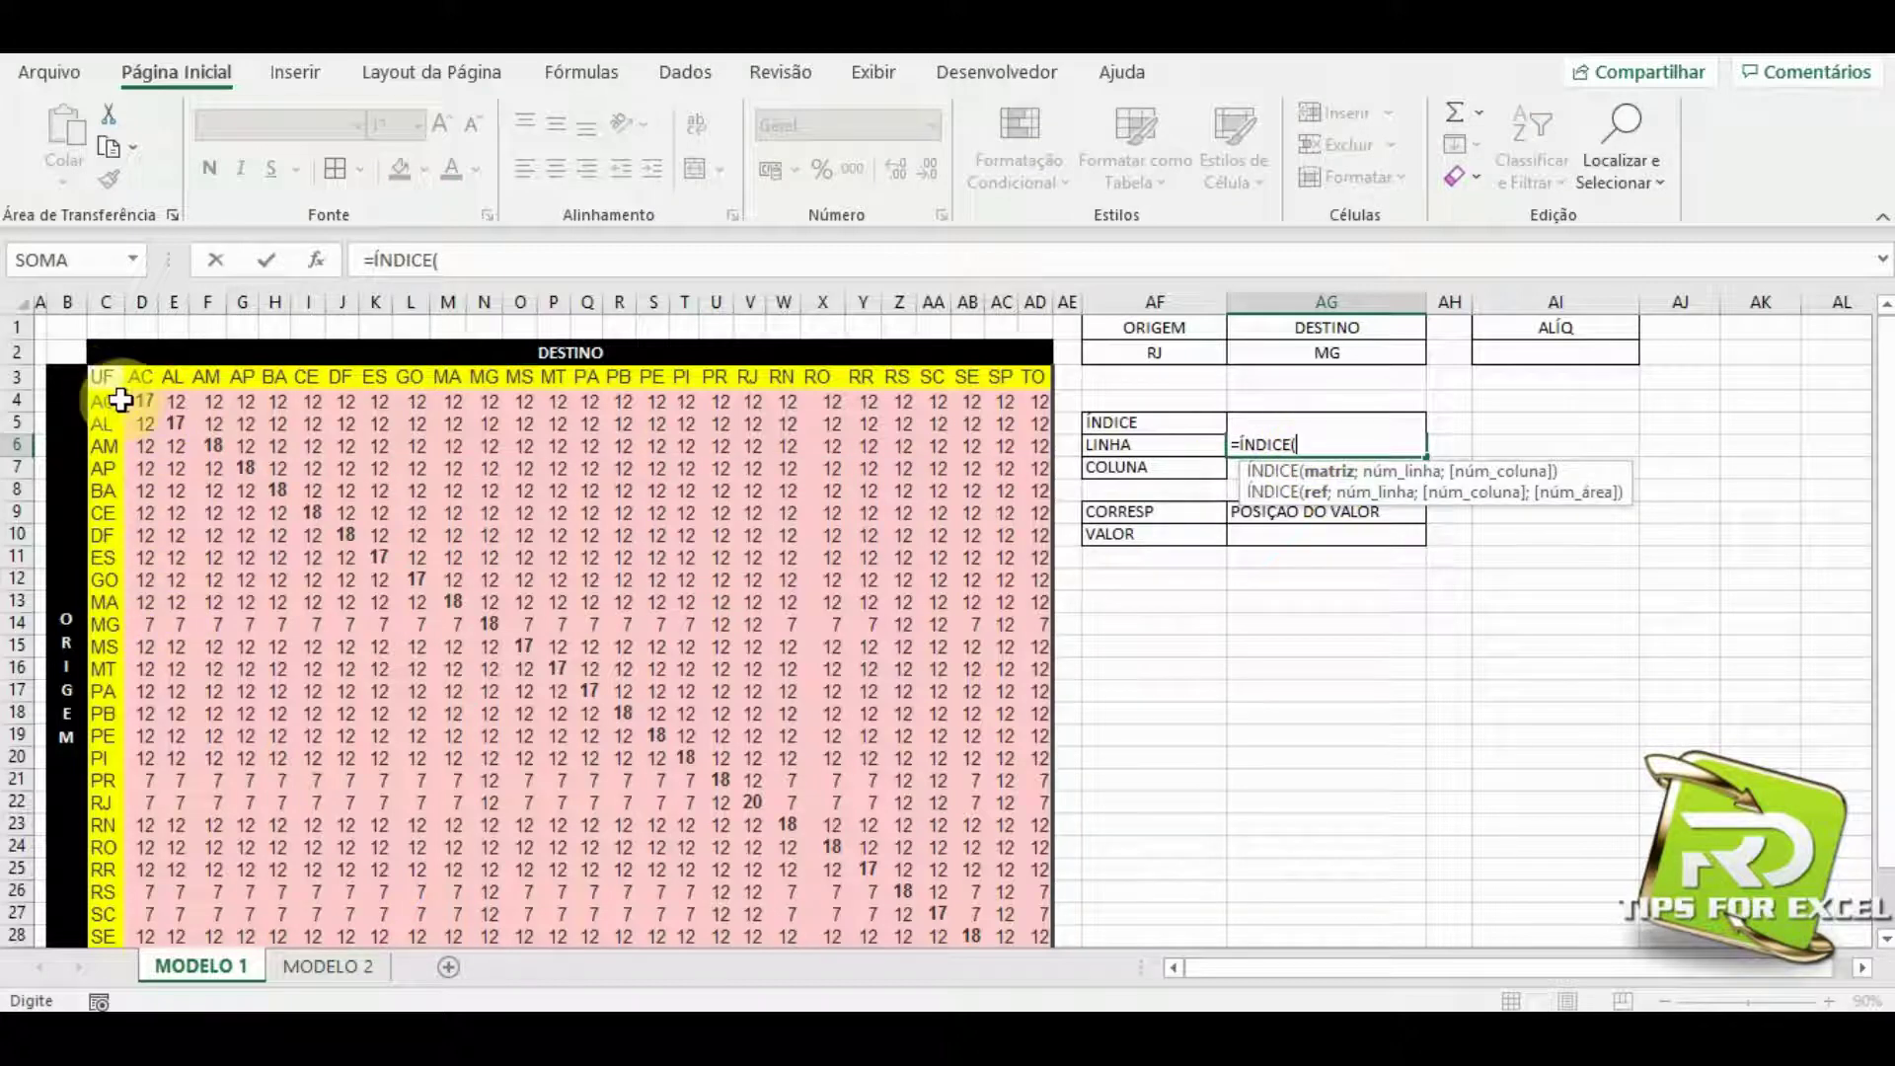
drag(136, 399, 1051, 906)
scroll(1199, 779, up, 1)
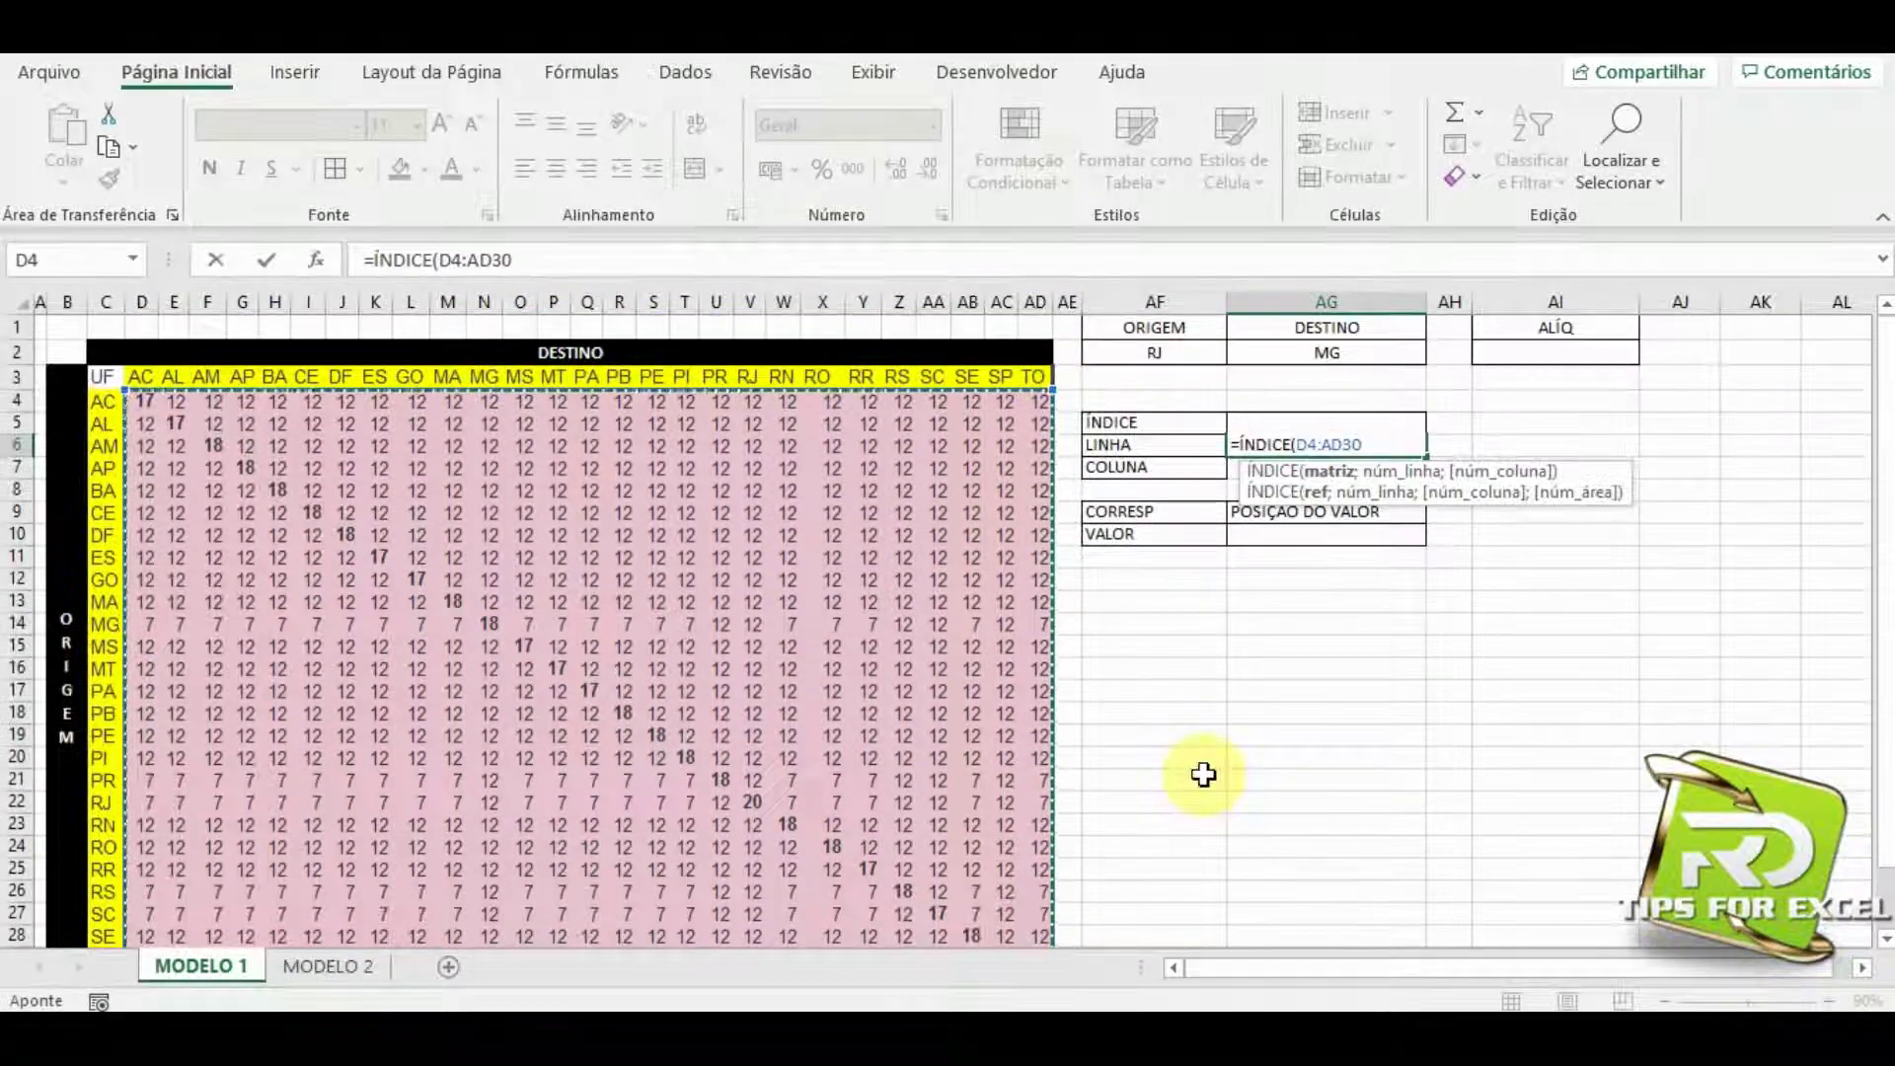
drag(1580, 473, 1009, 494)
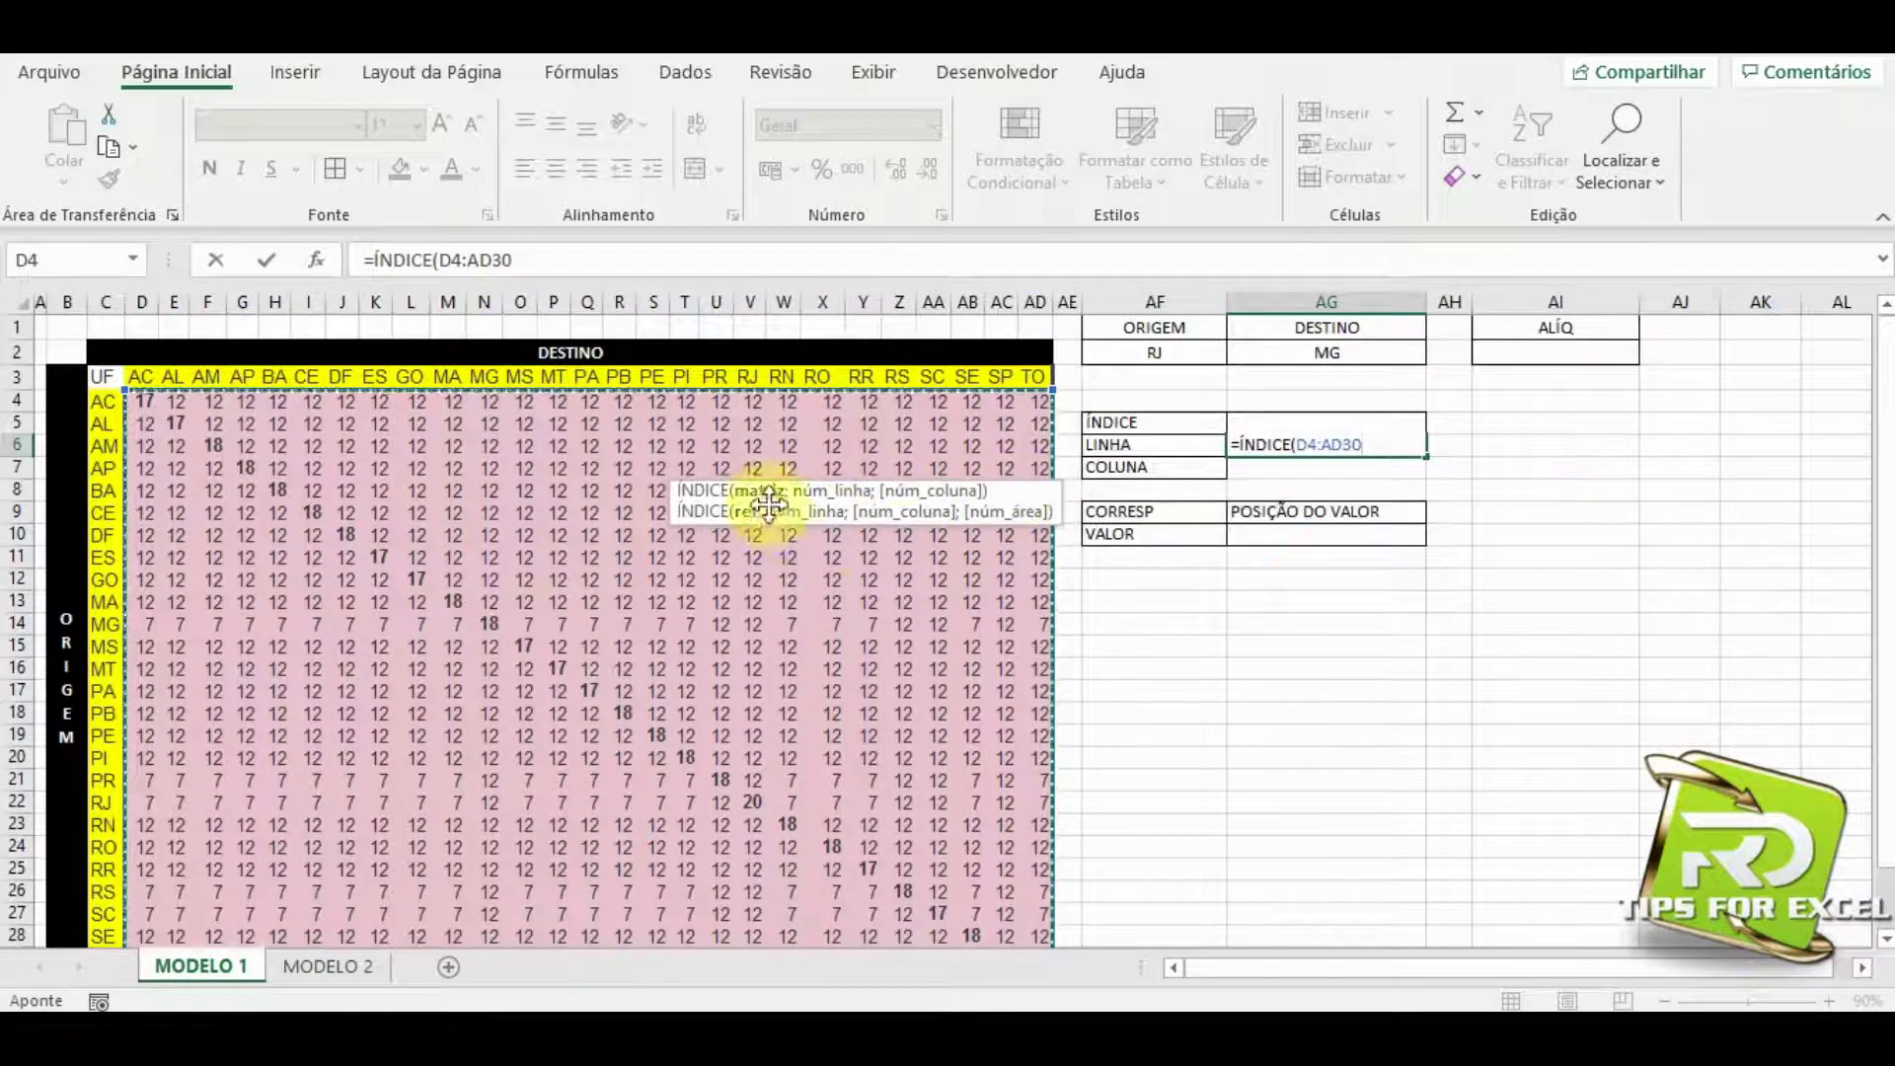
text(;)
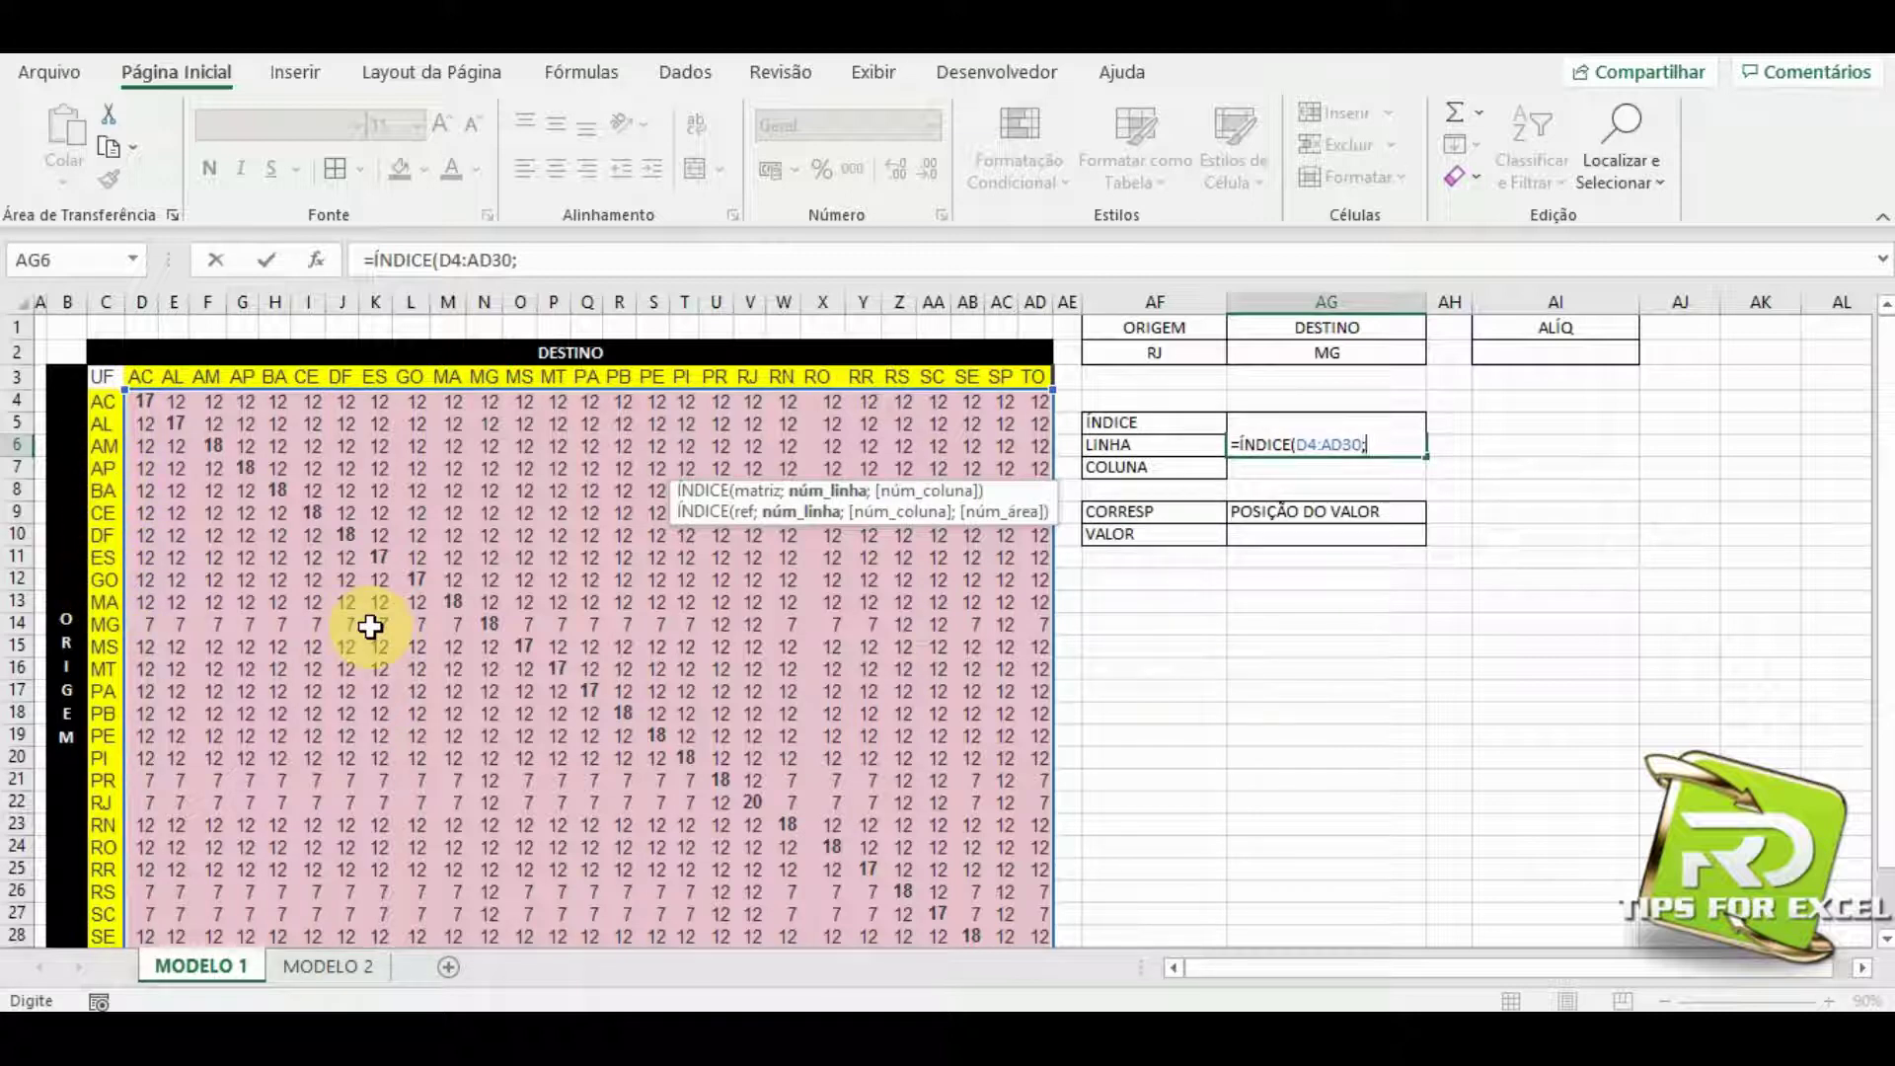
text(9;9)
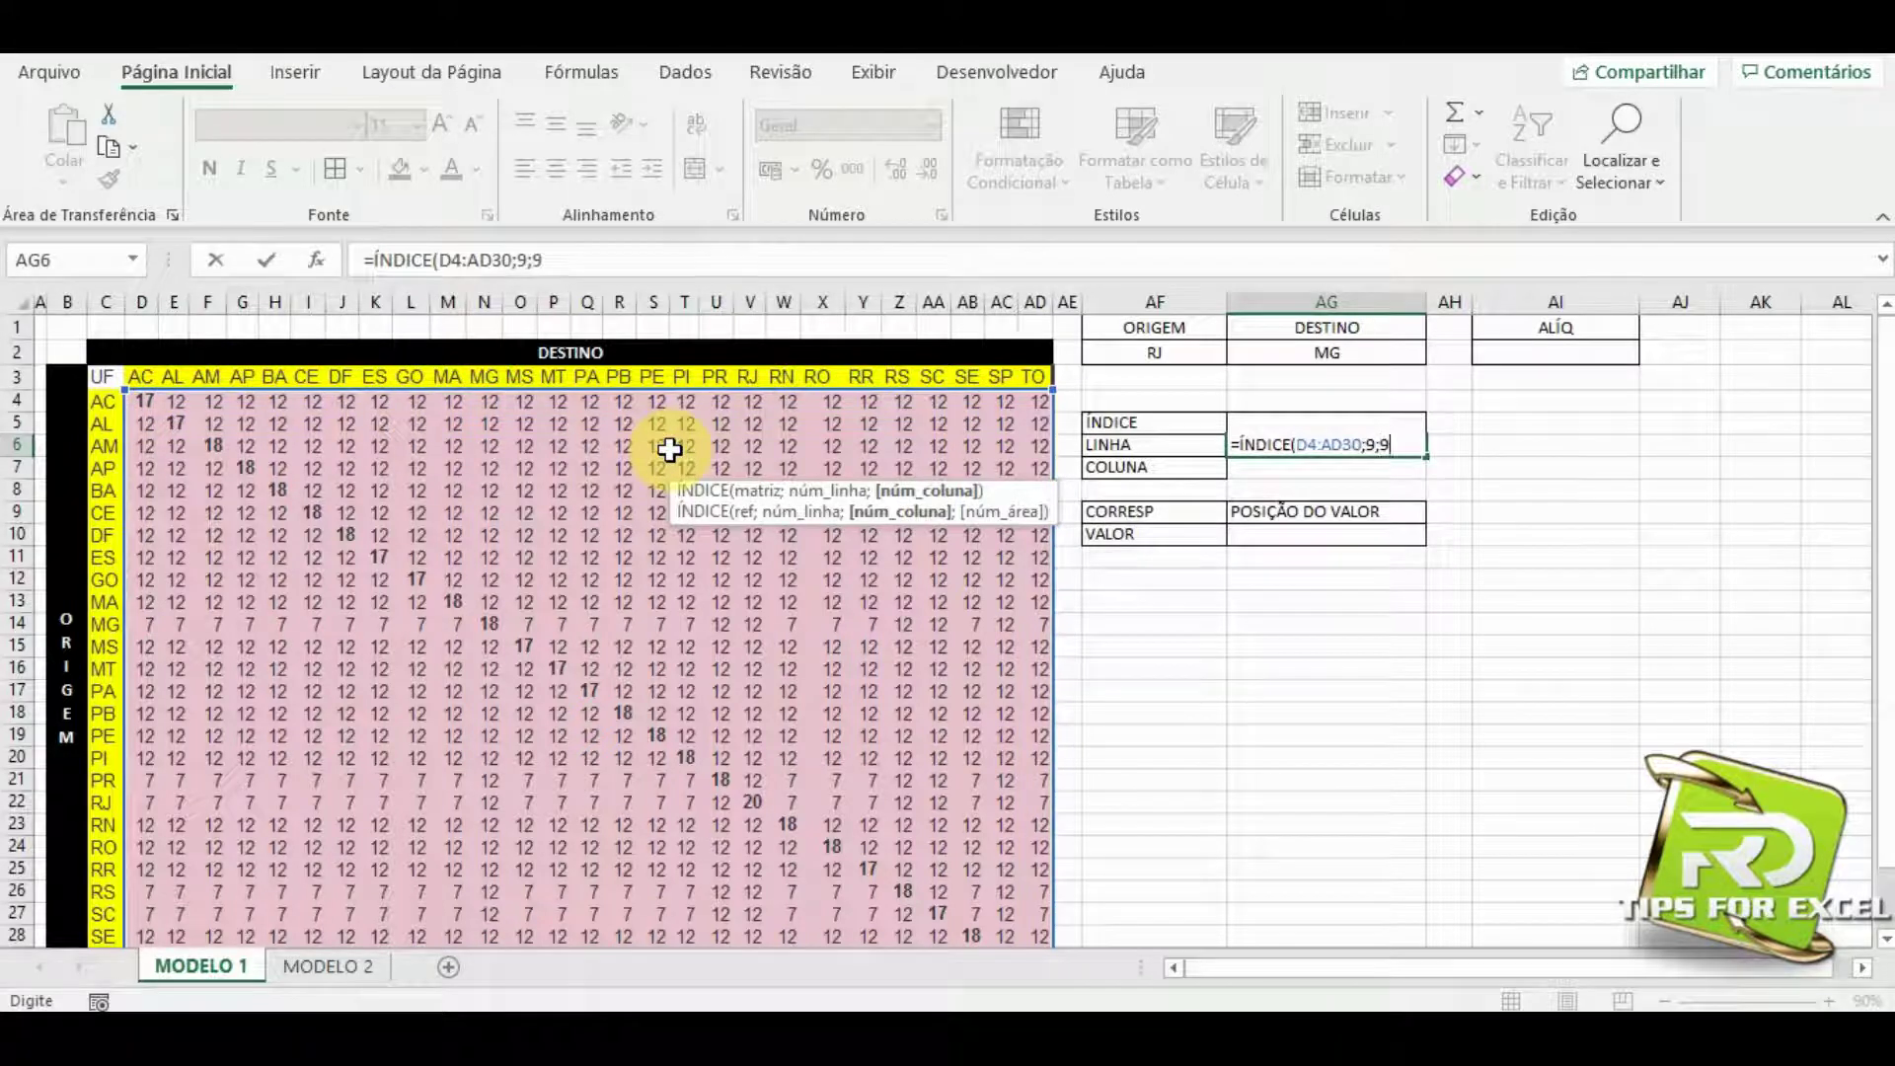
text())
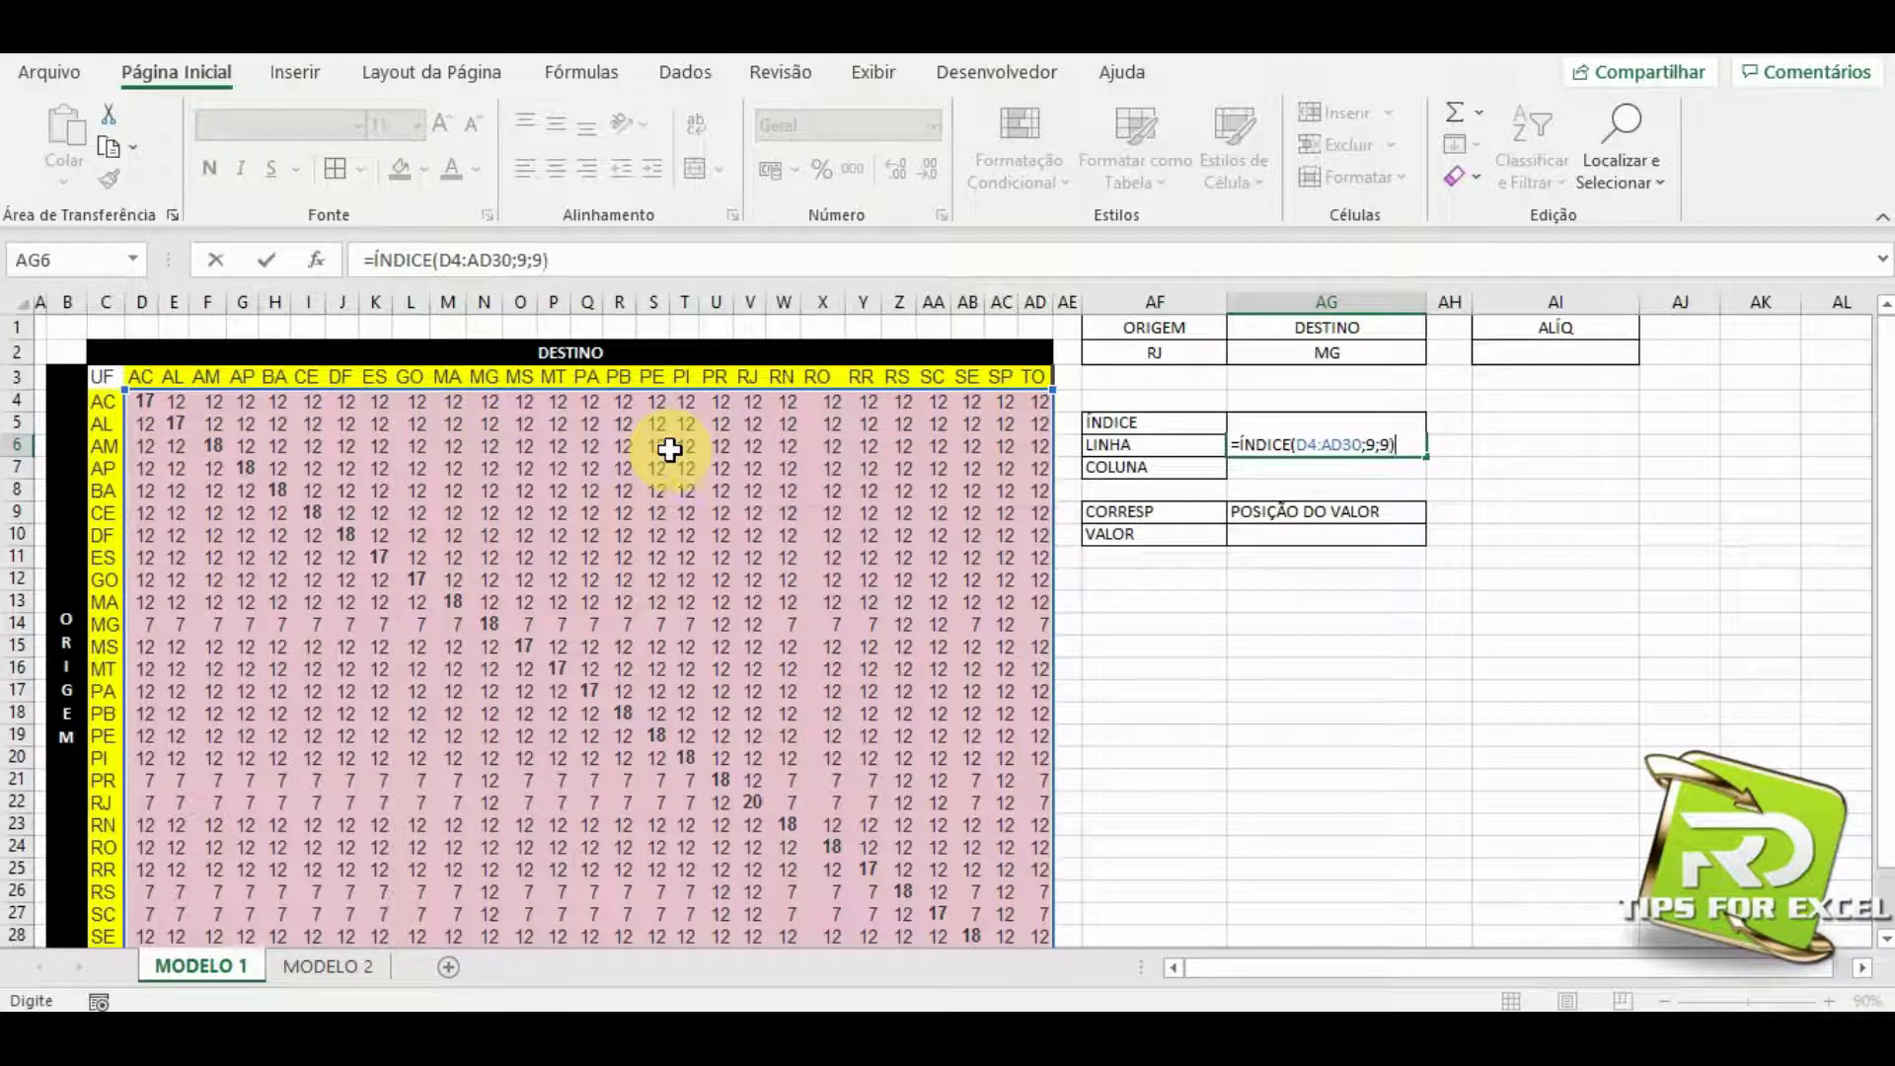
key(Return)
key(Up)
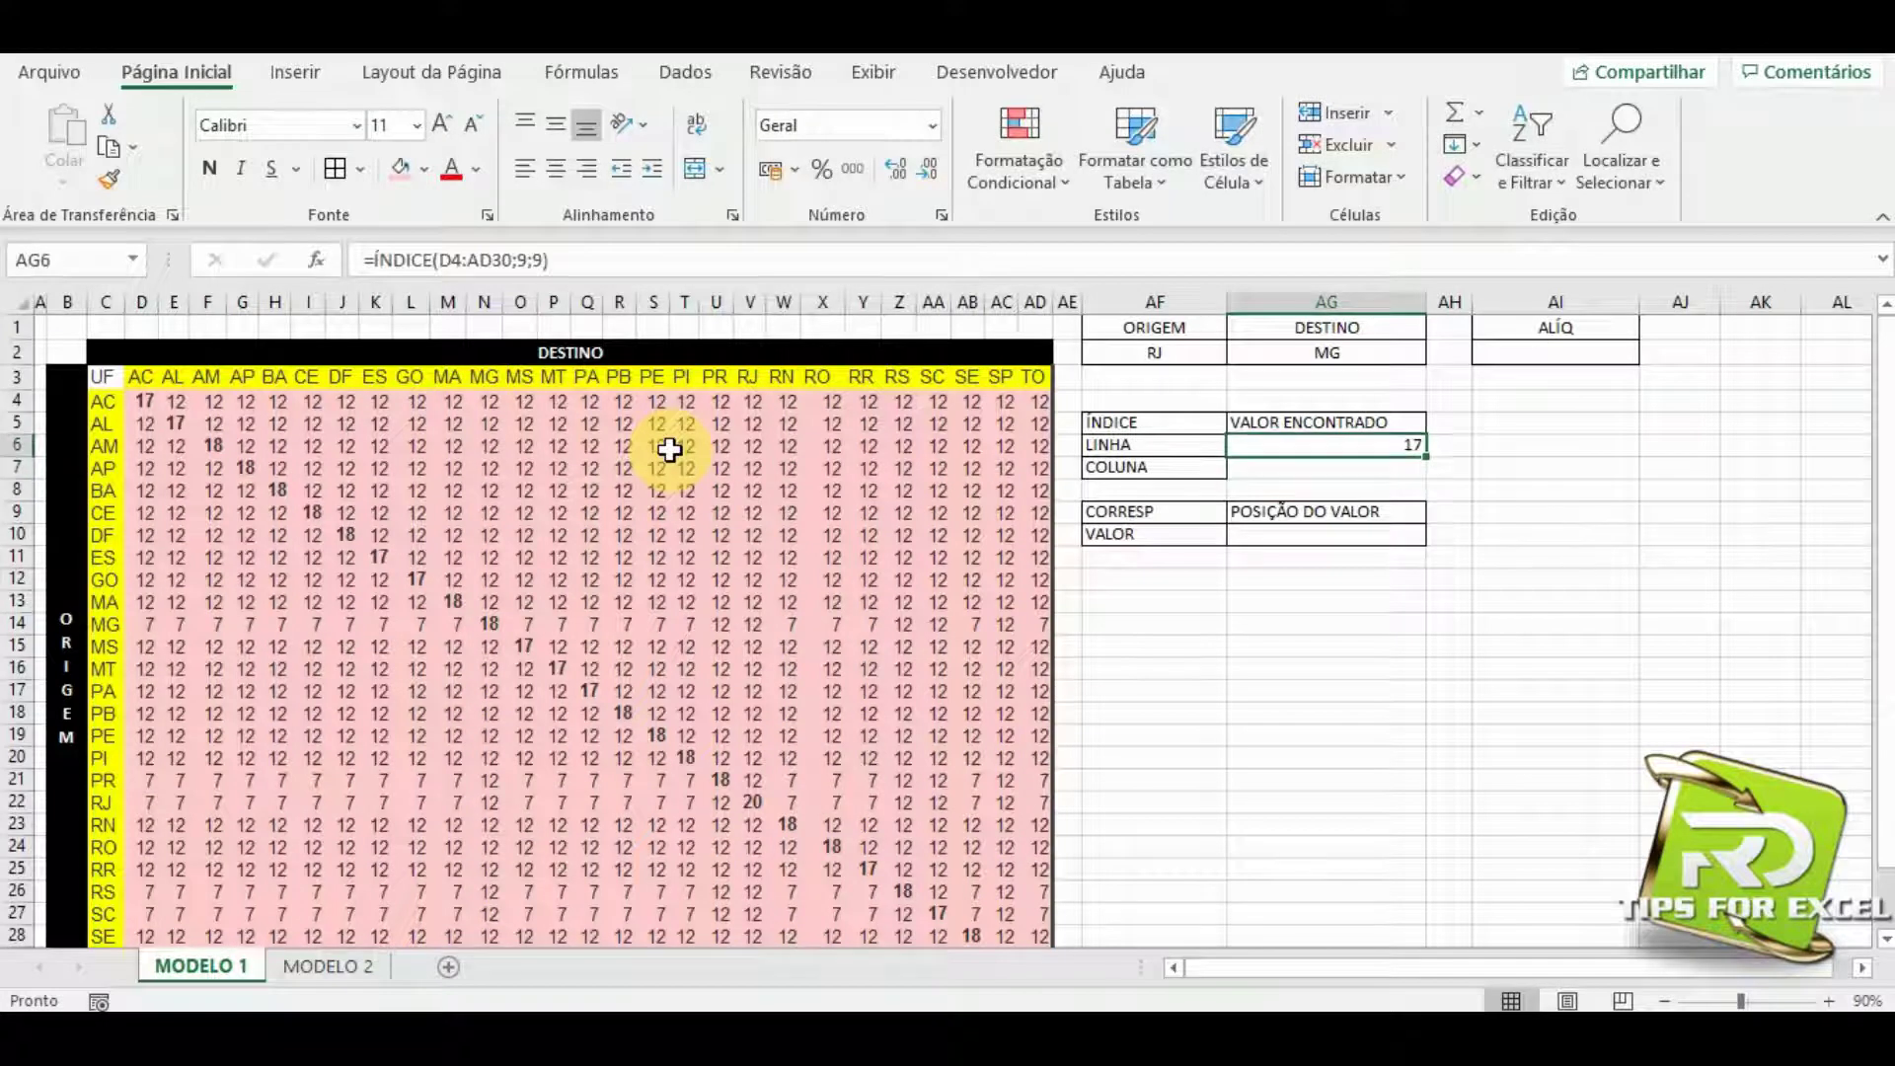
Compare the ÍNDICE result in AG6 with the matrix cell in the ninth row and ninth column, L12.
click(379, 559)
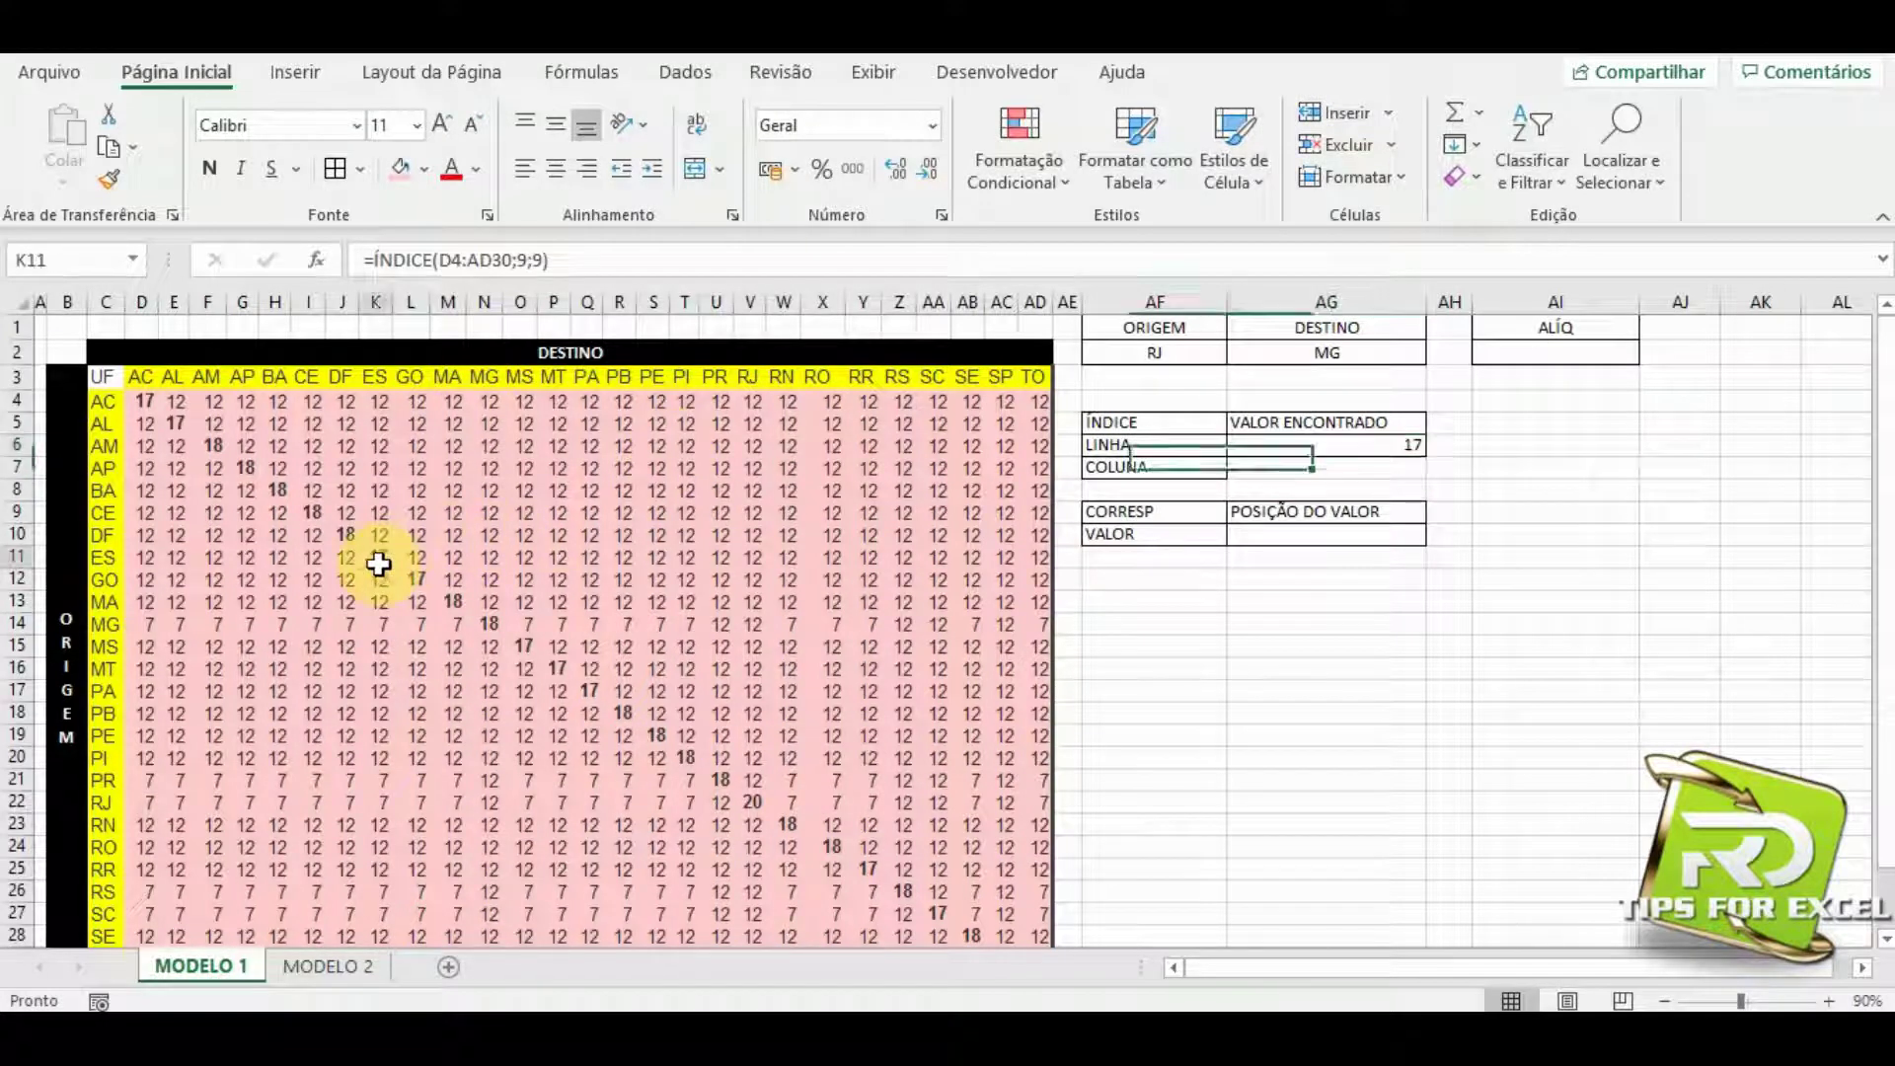
click(415, 582)
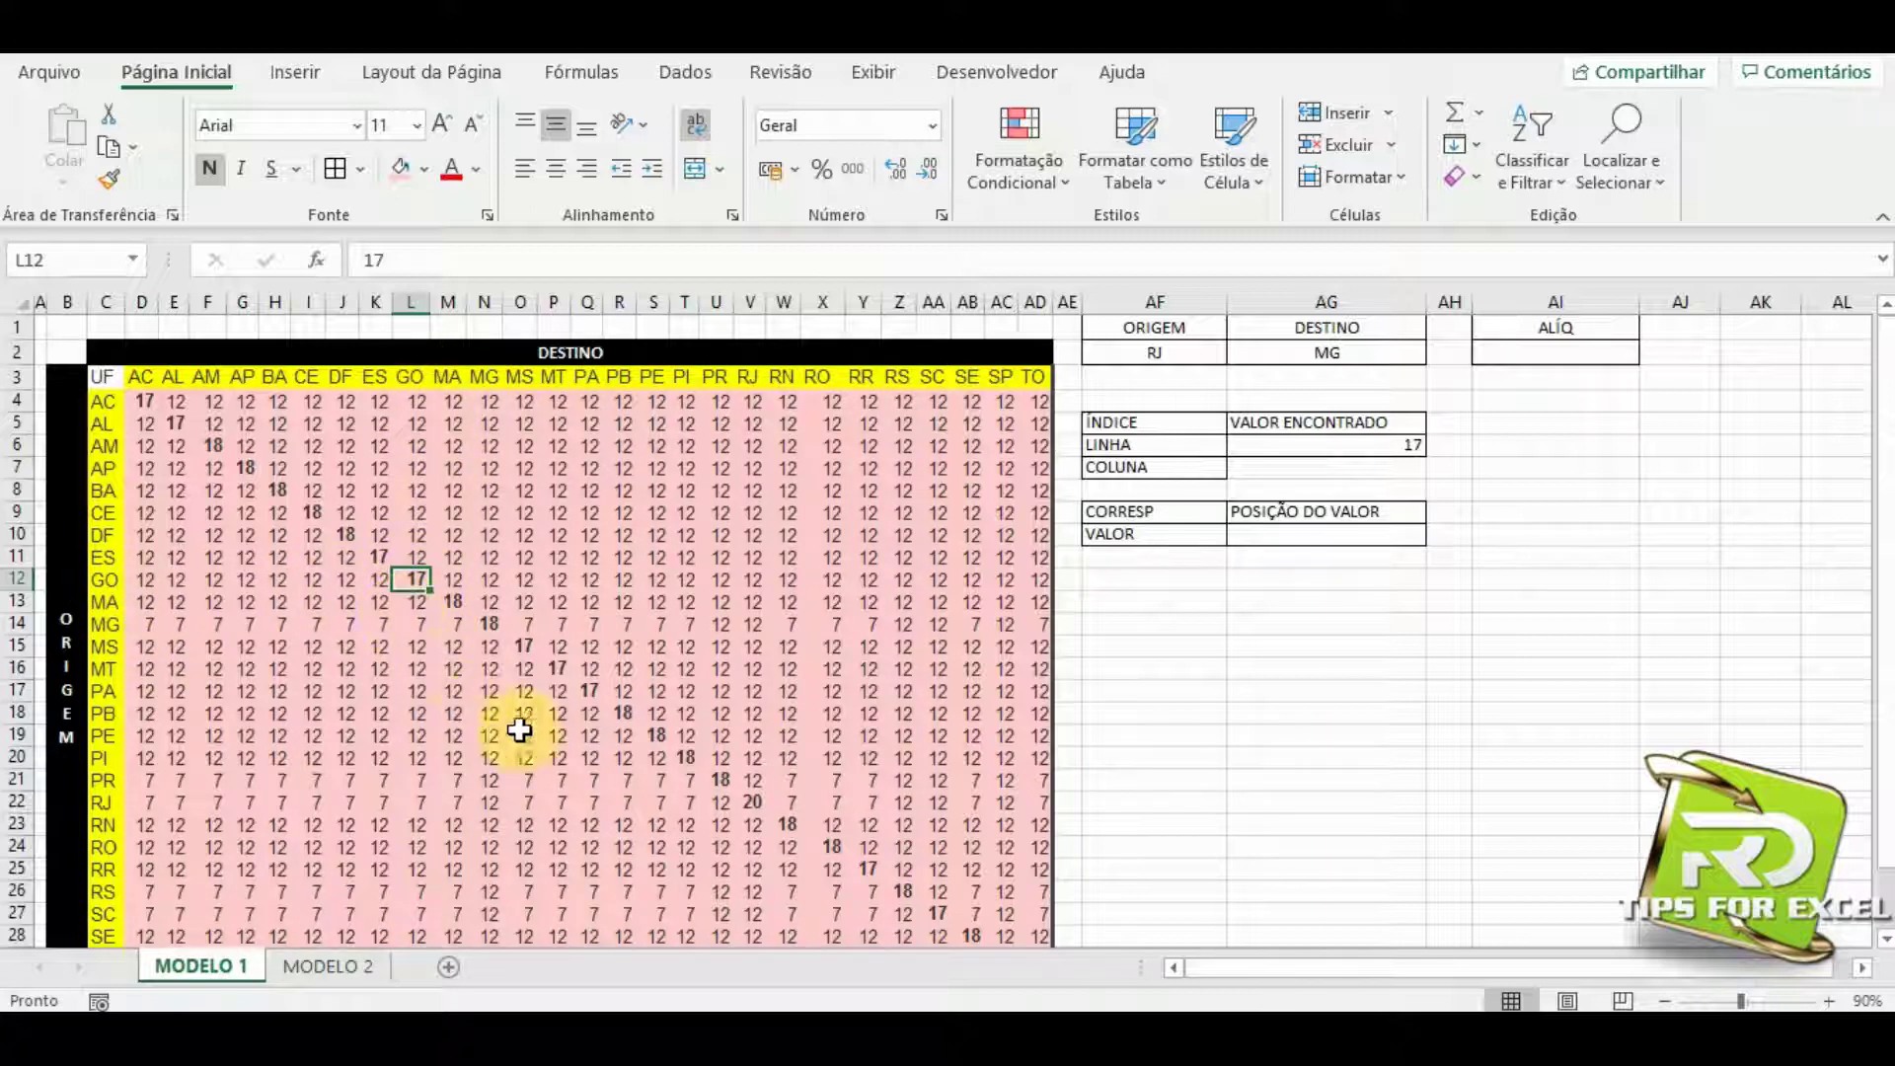
click(1310, 442)
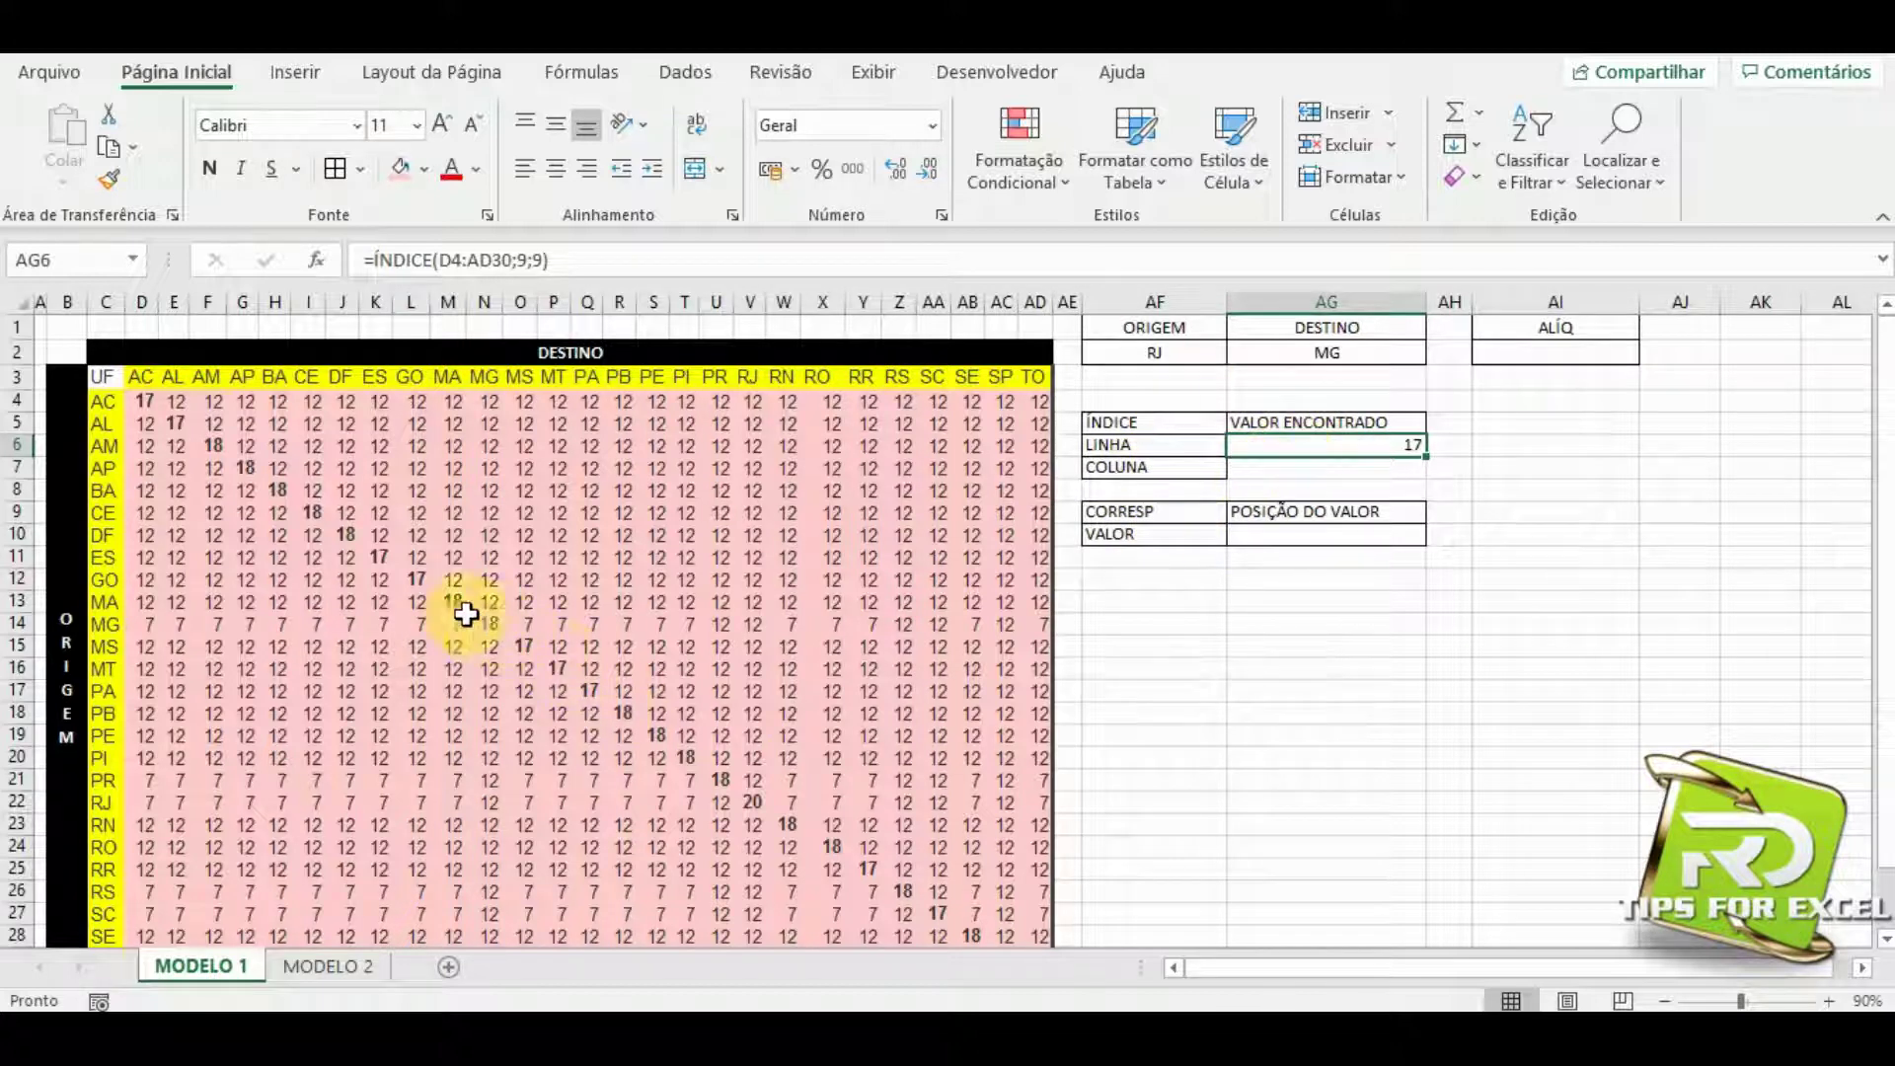
click(413, 579)
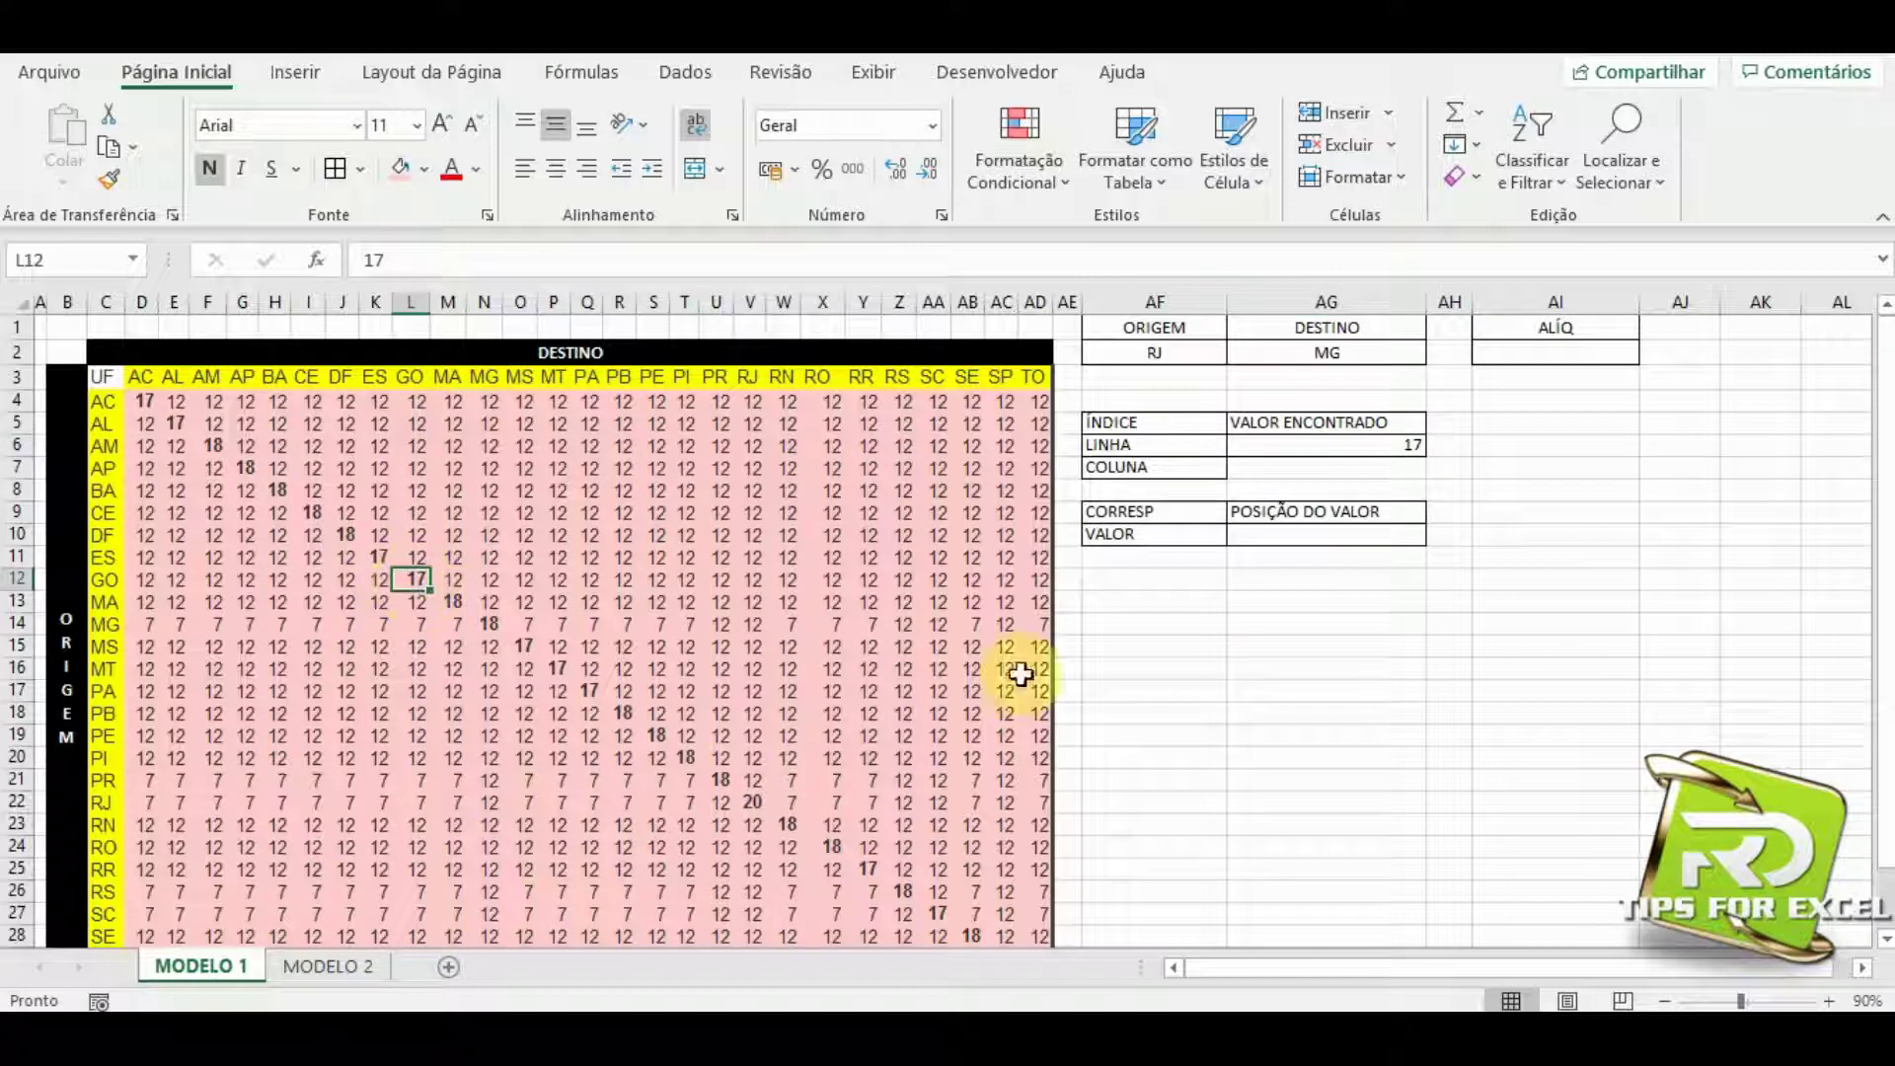
click(1288, 449)
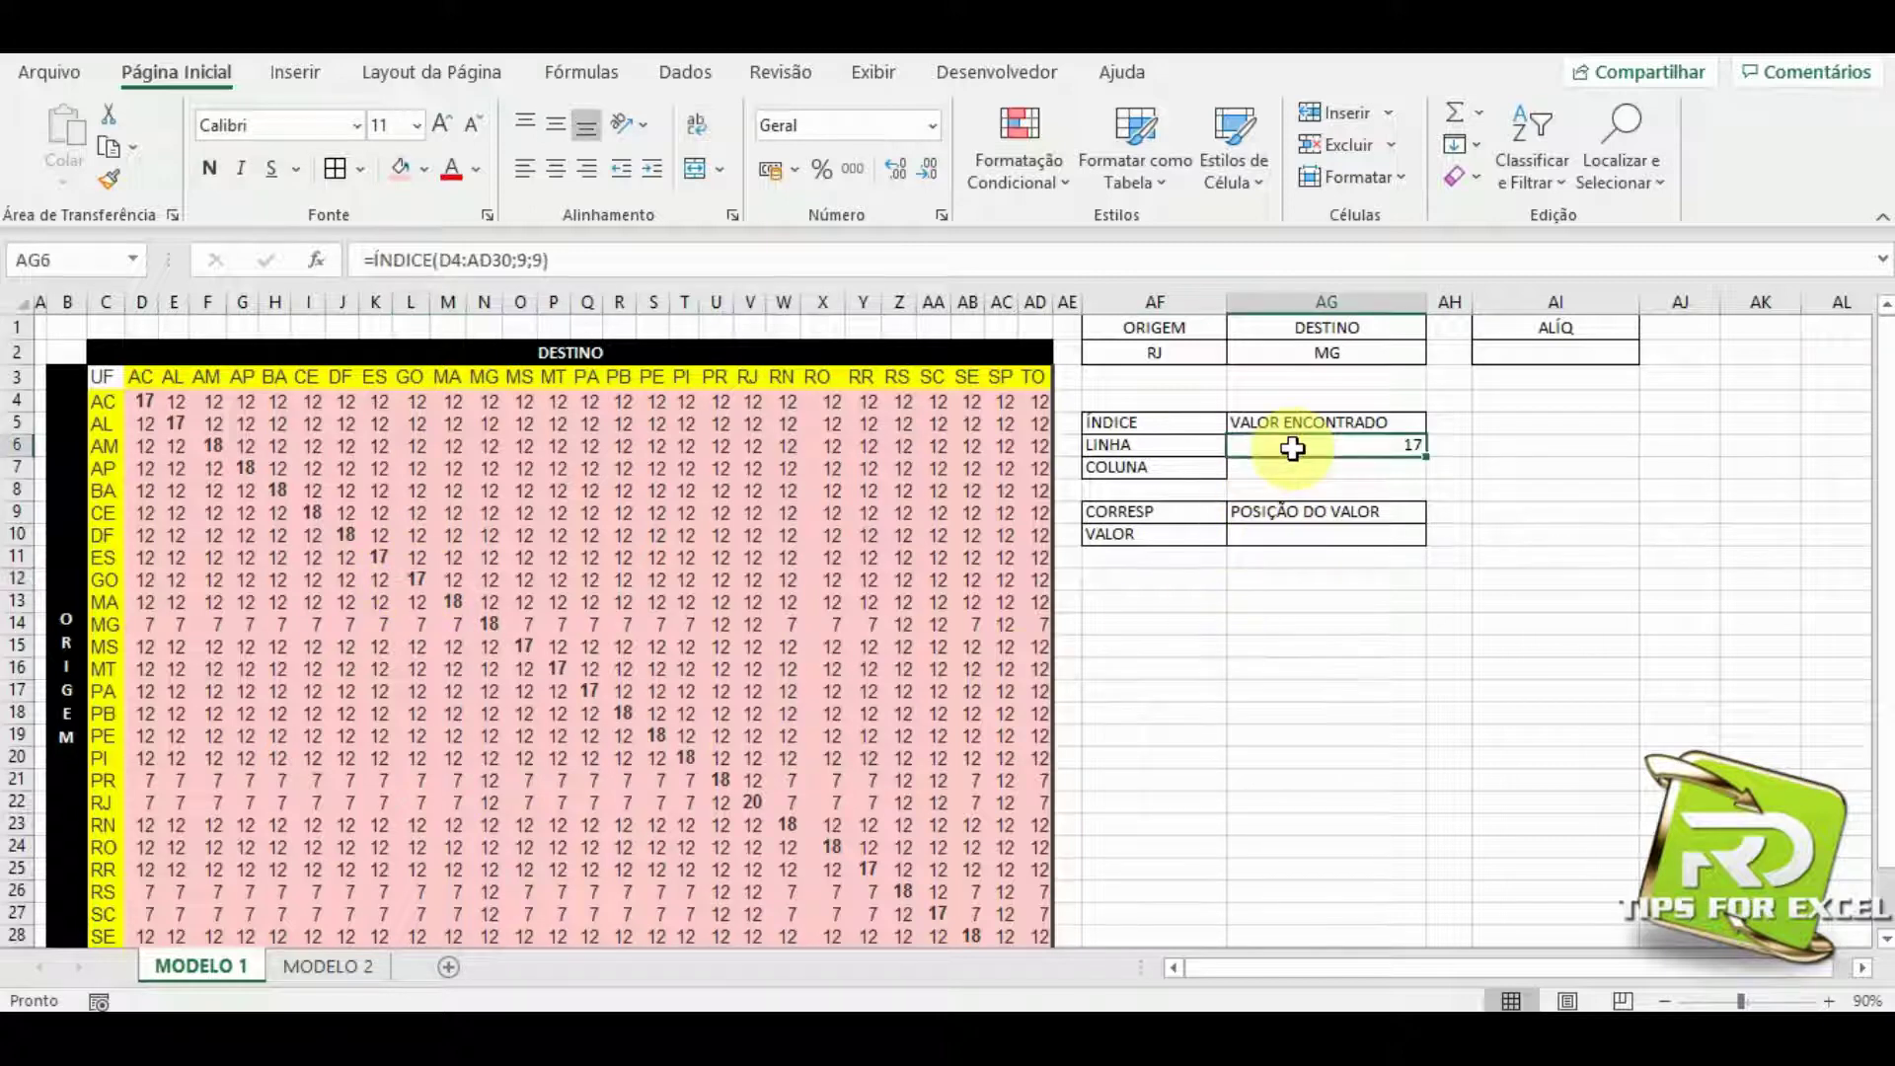
click(1298, 424)
click(1302, 447)
click(1292, 423)
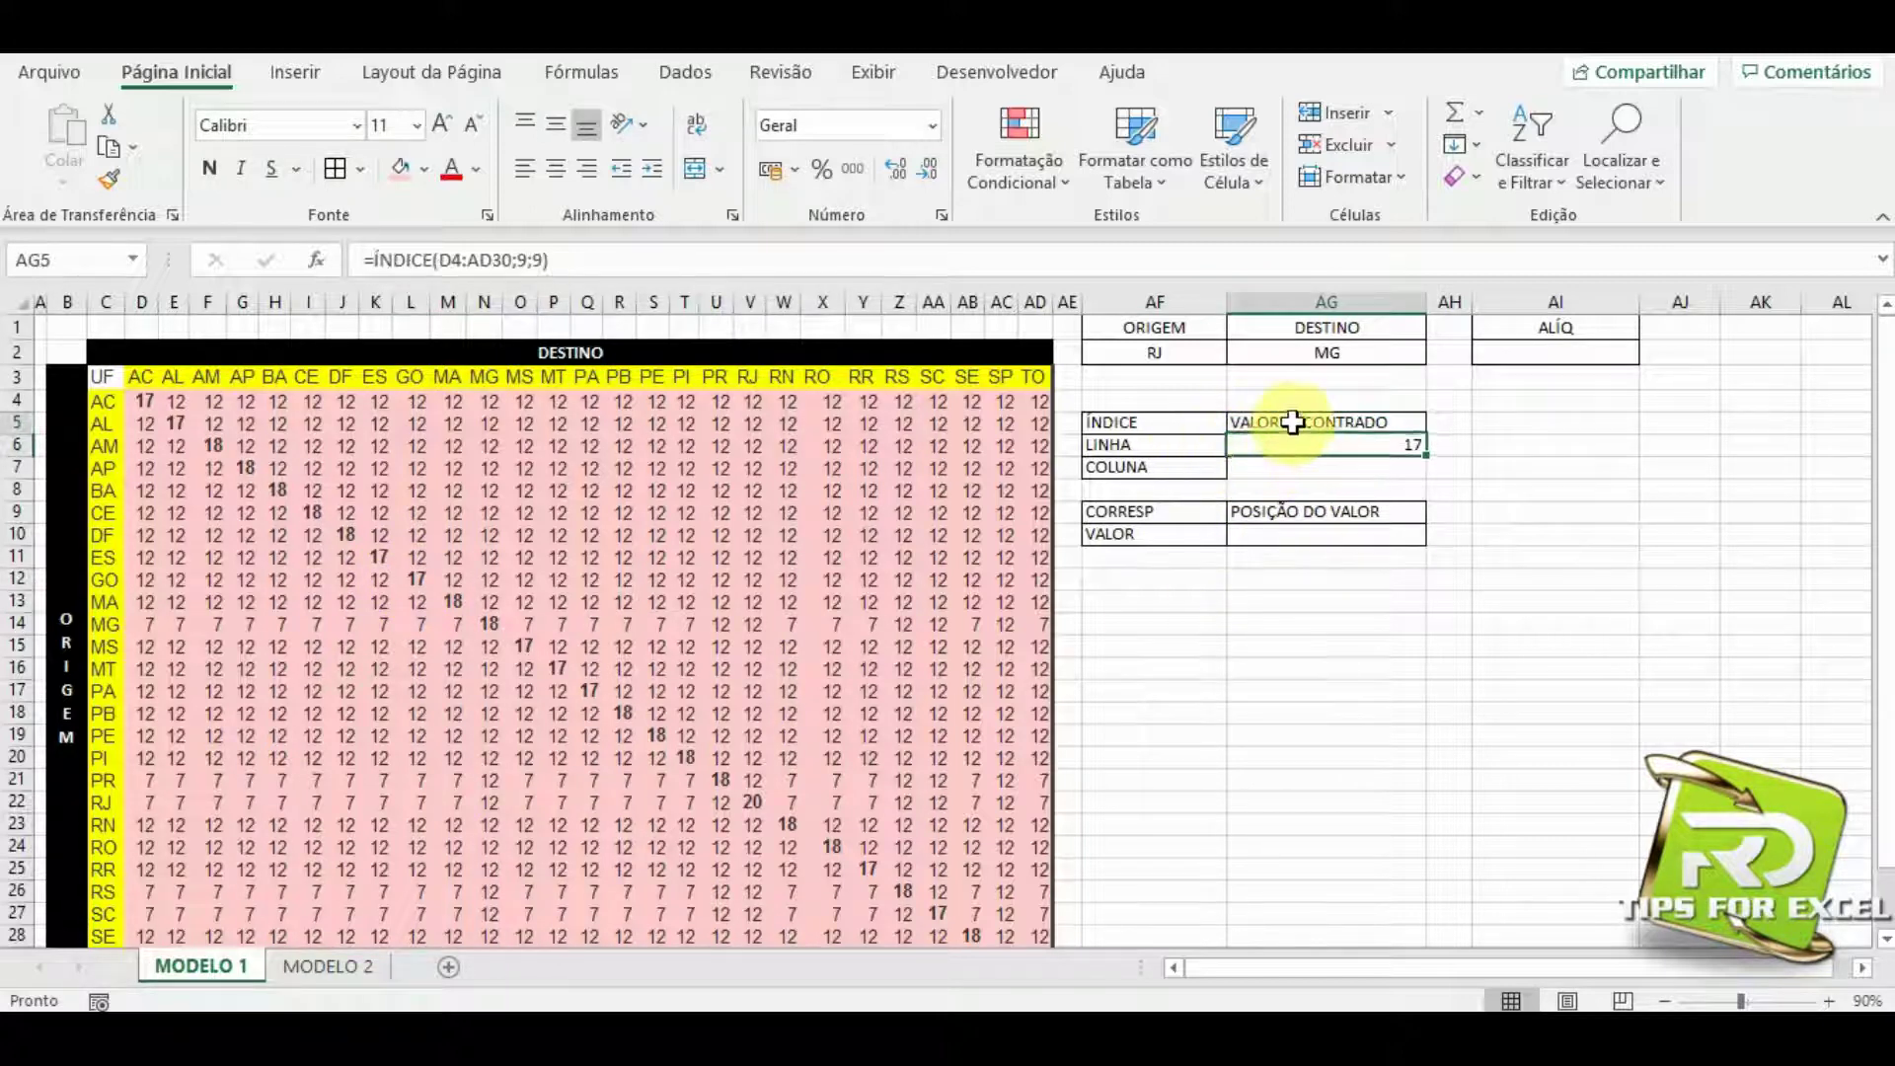
Center the VALOR ENCONTRADO heading in cell AG5.
click(555, 169)
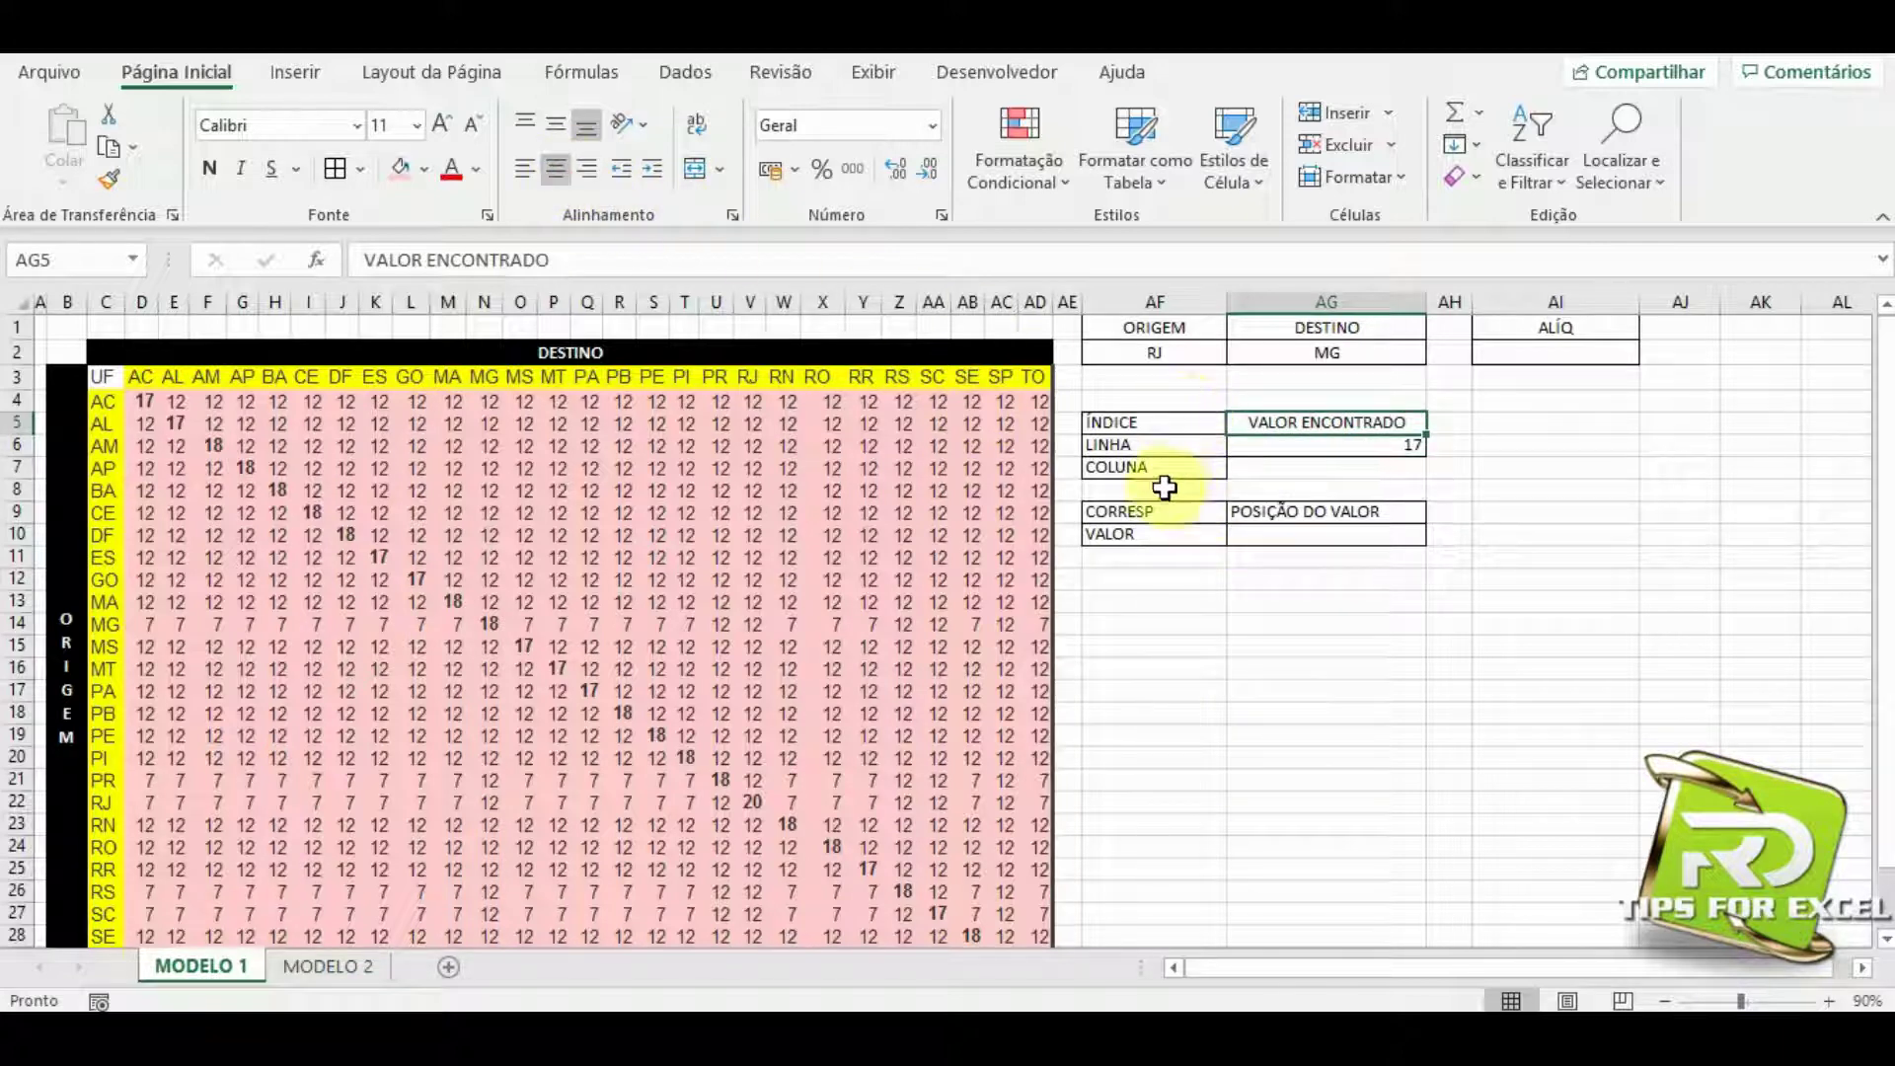
click(1283, 449)
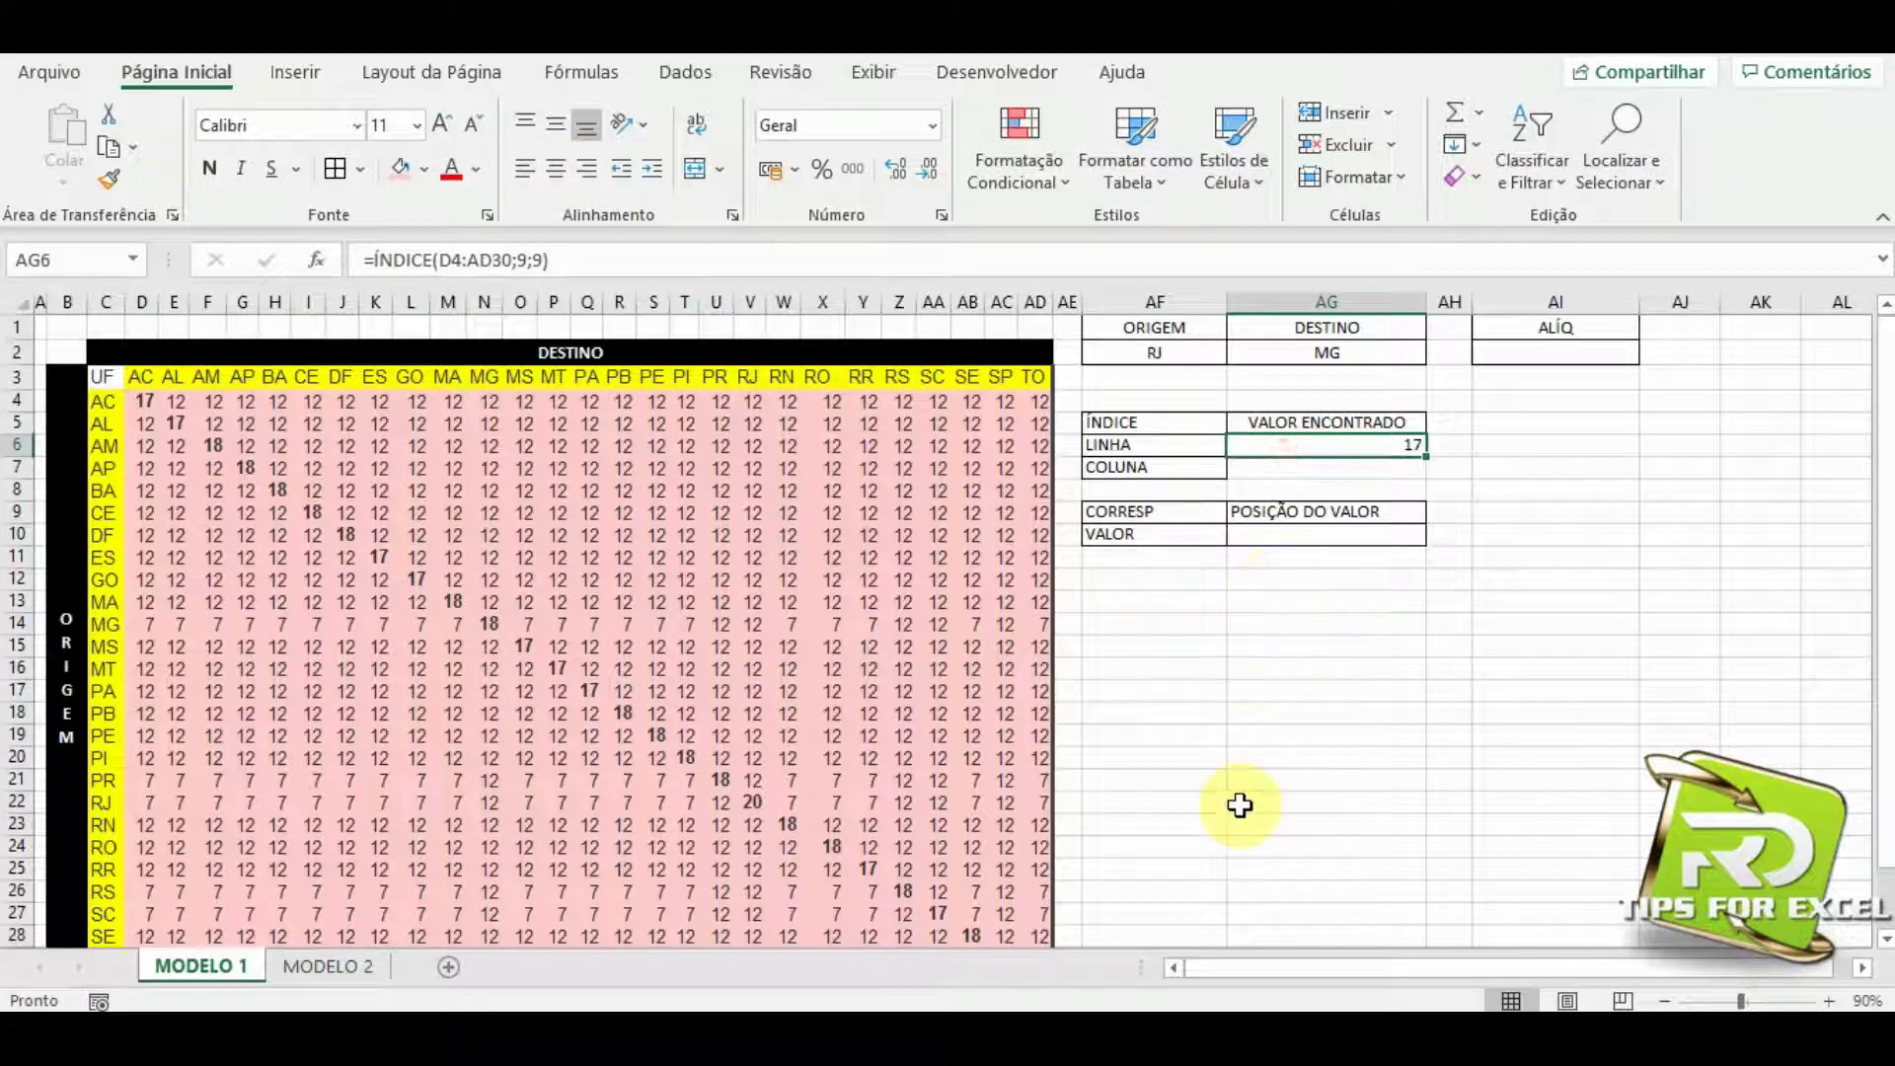
Enter 17 as the value to look up in cell AF11, below VALOR in the CORRESP table.
click(1273, 535)
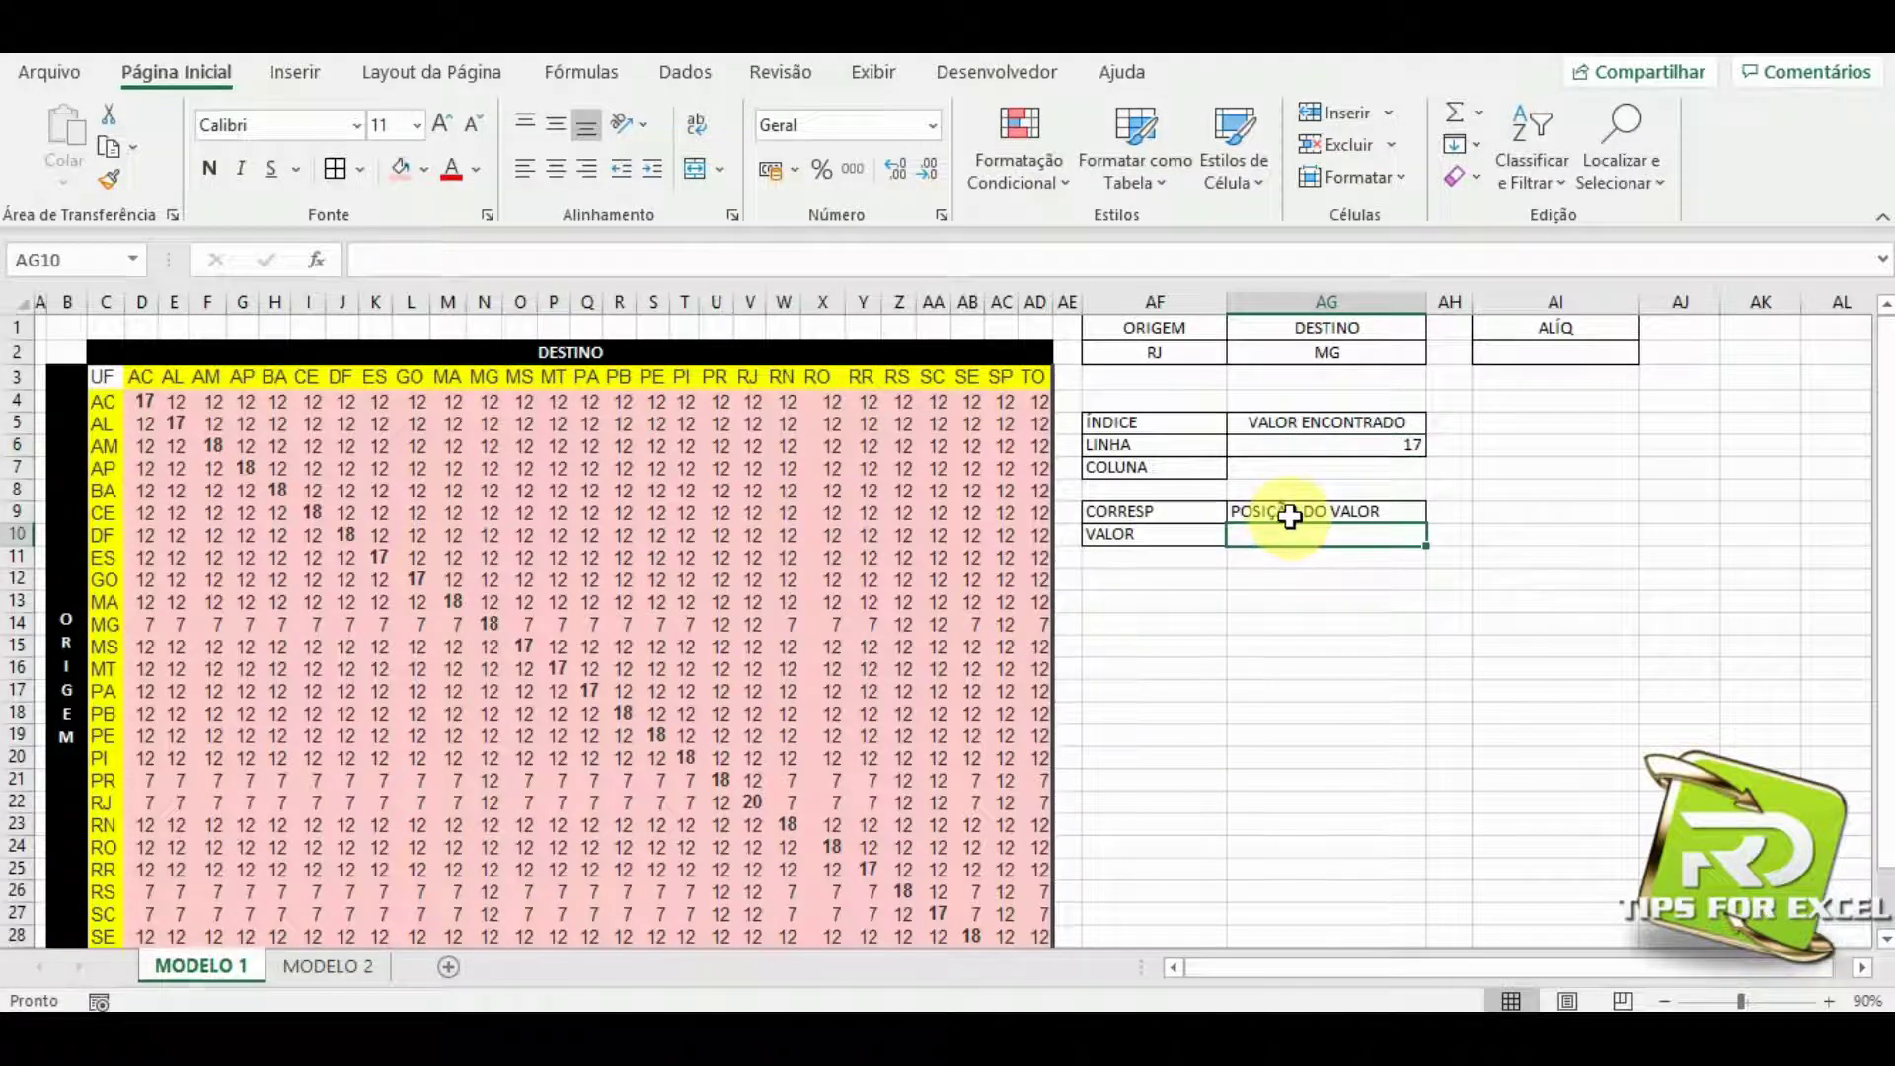
click(1199, 561)
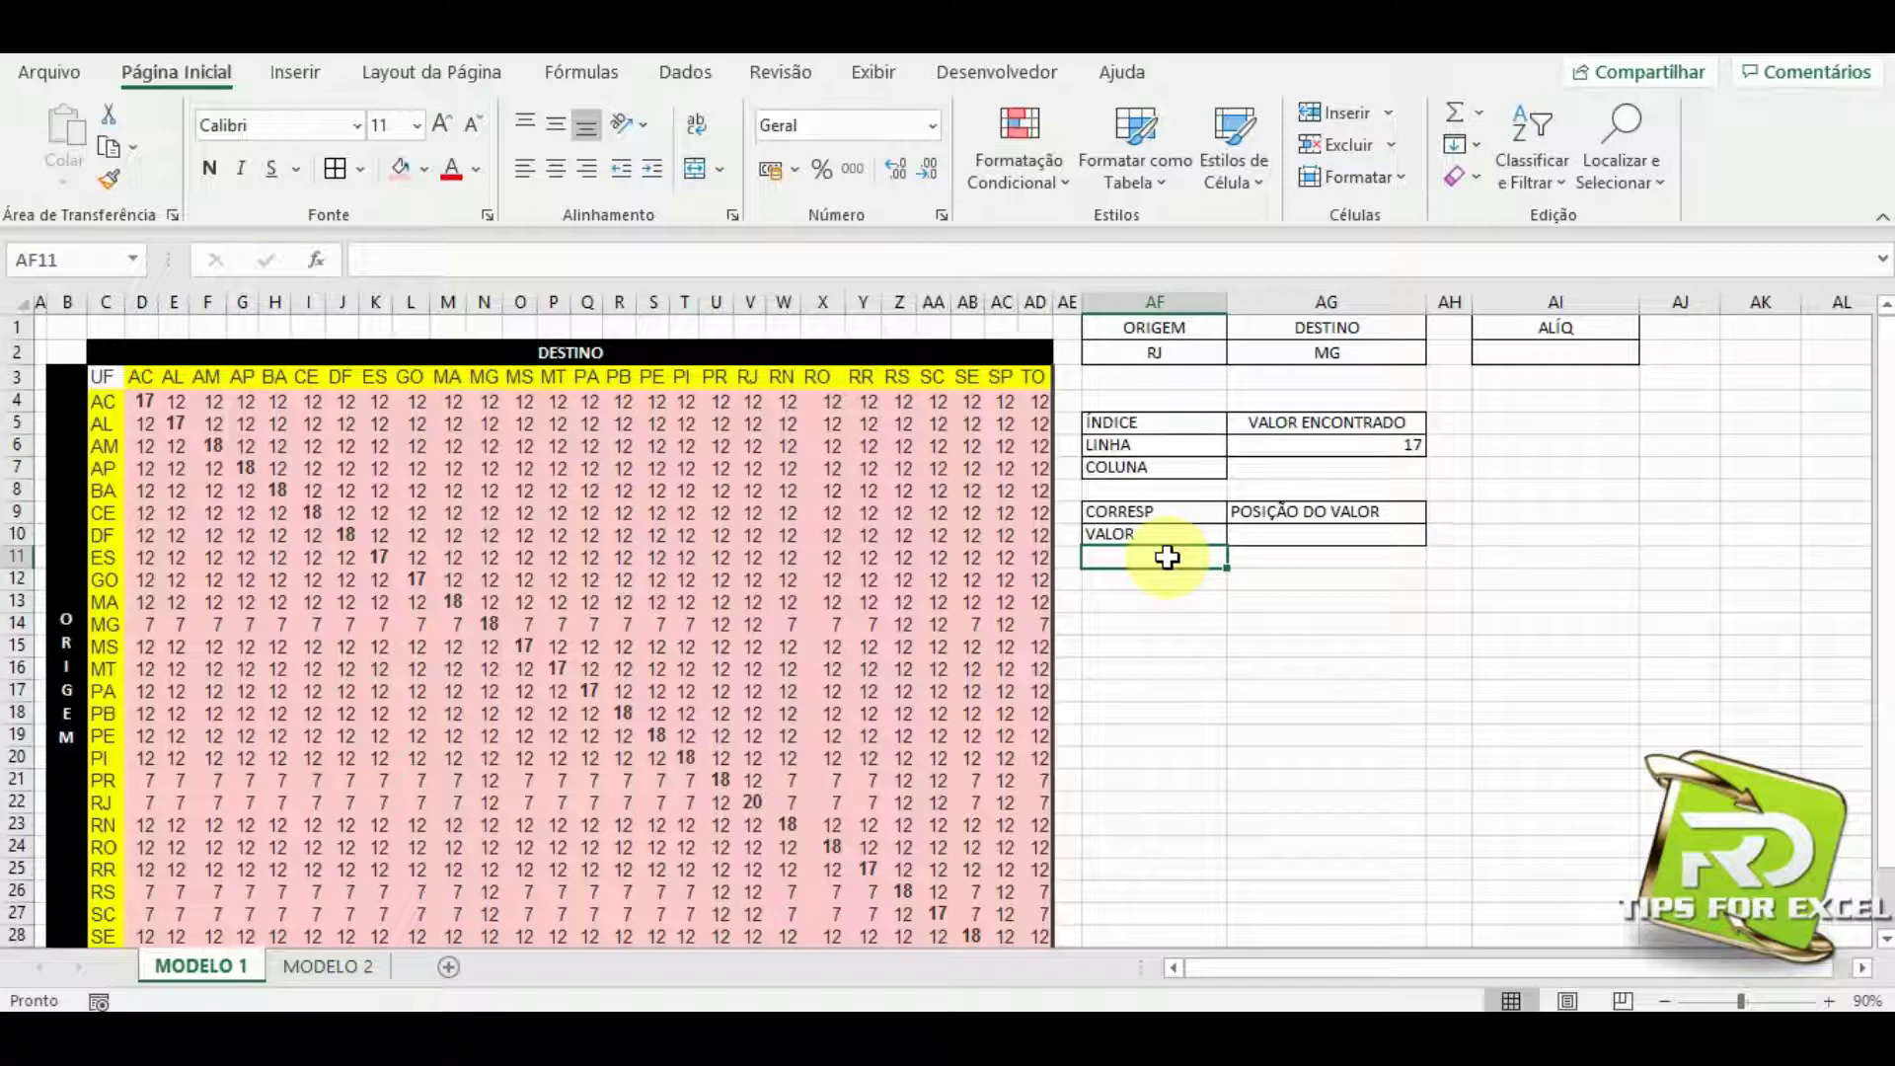
click(1357, 446)
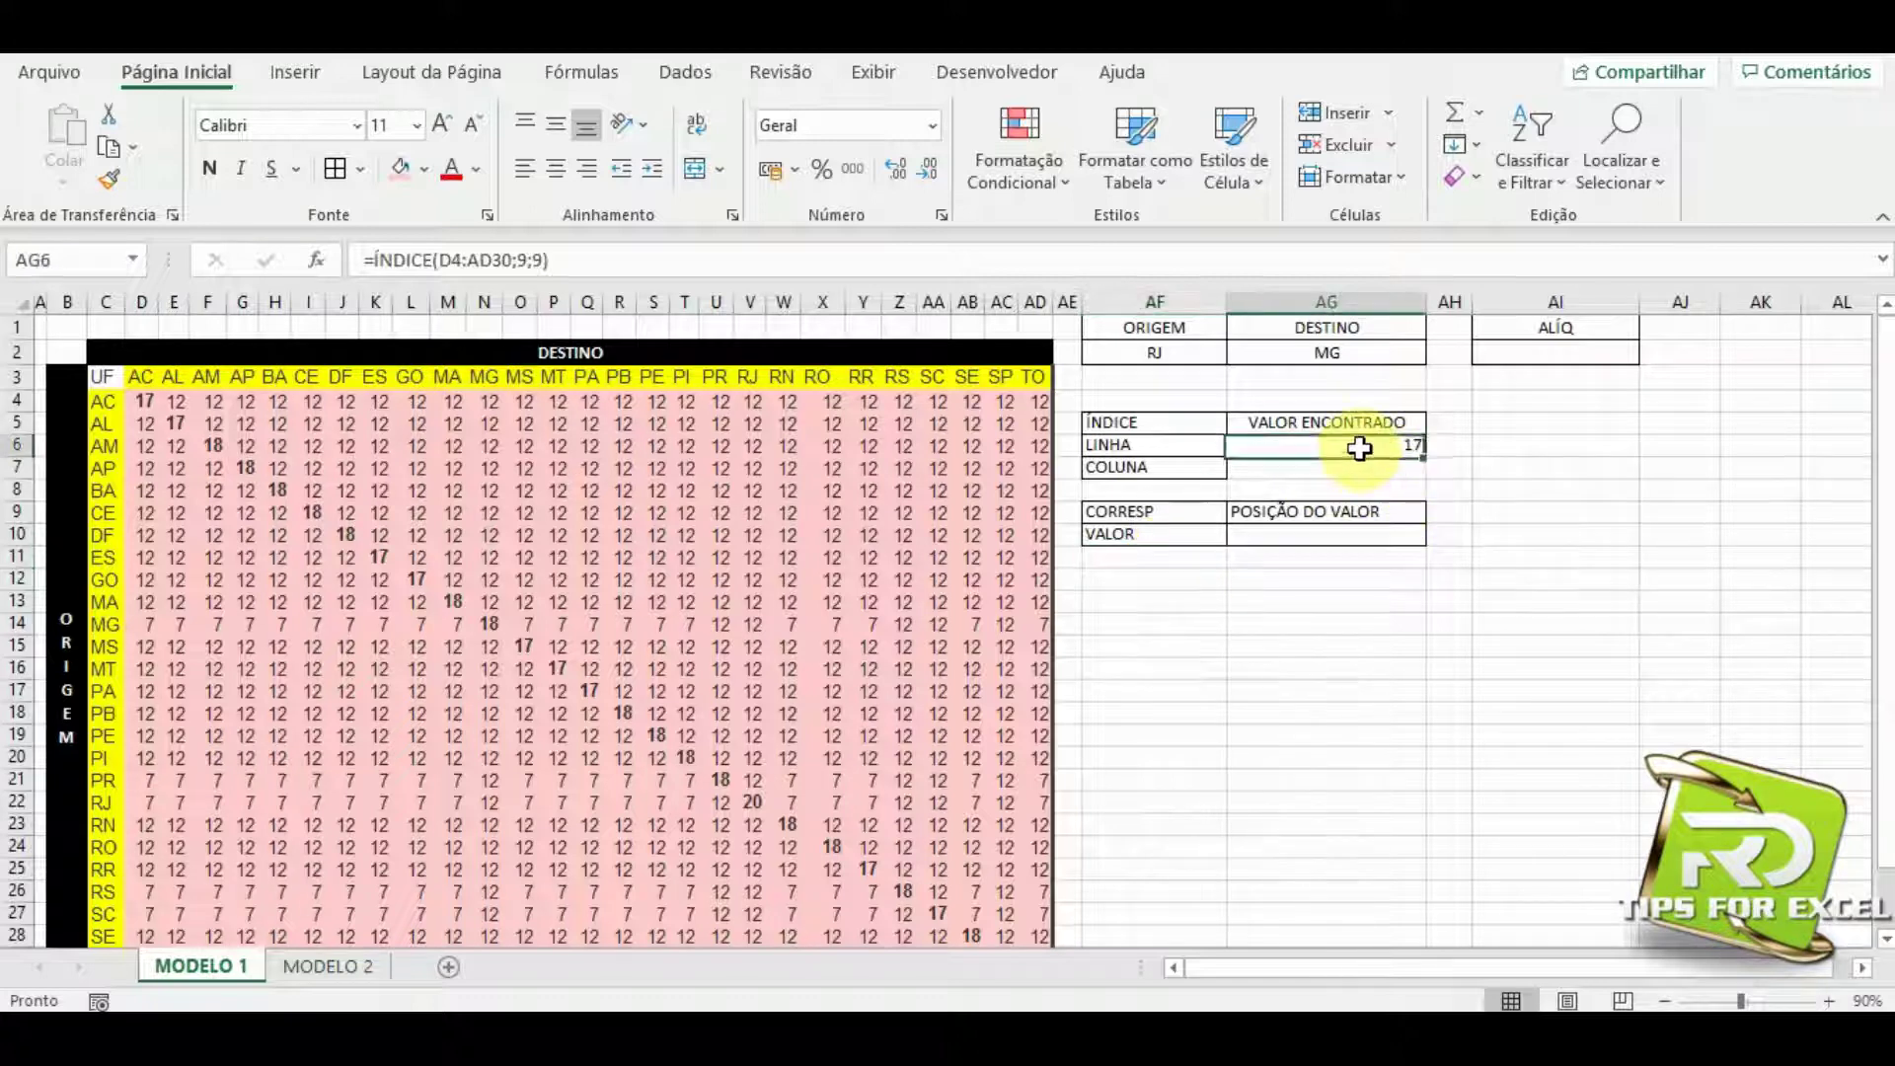
click(1162, 559)
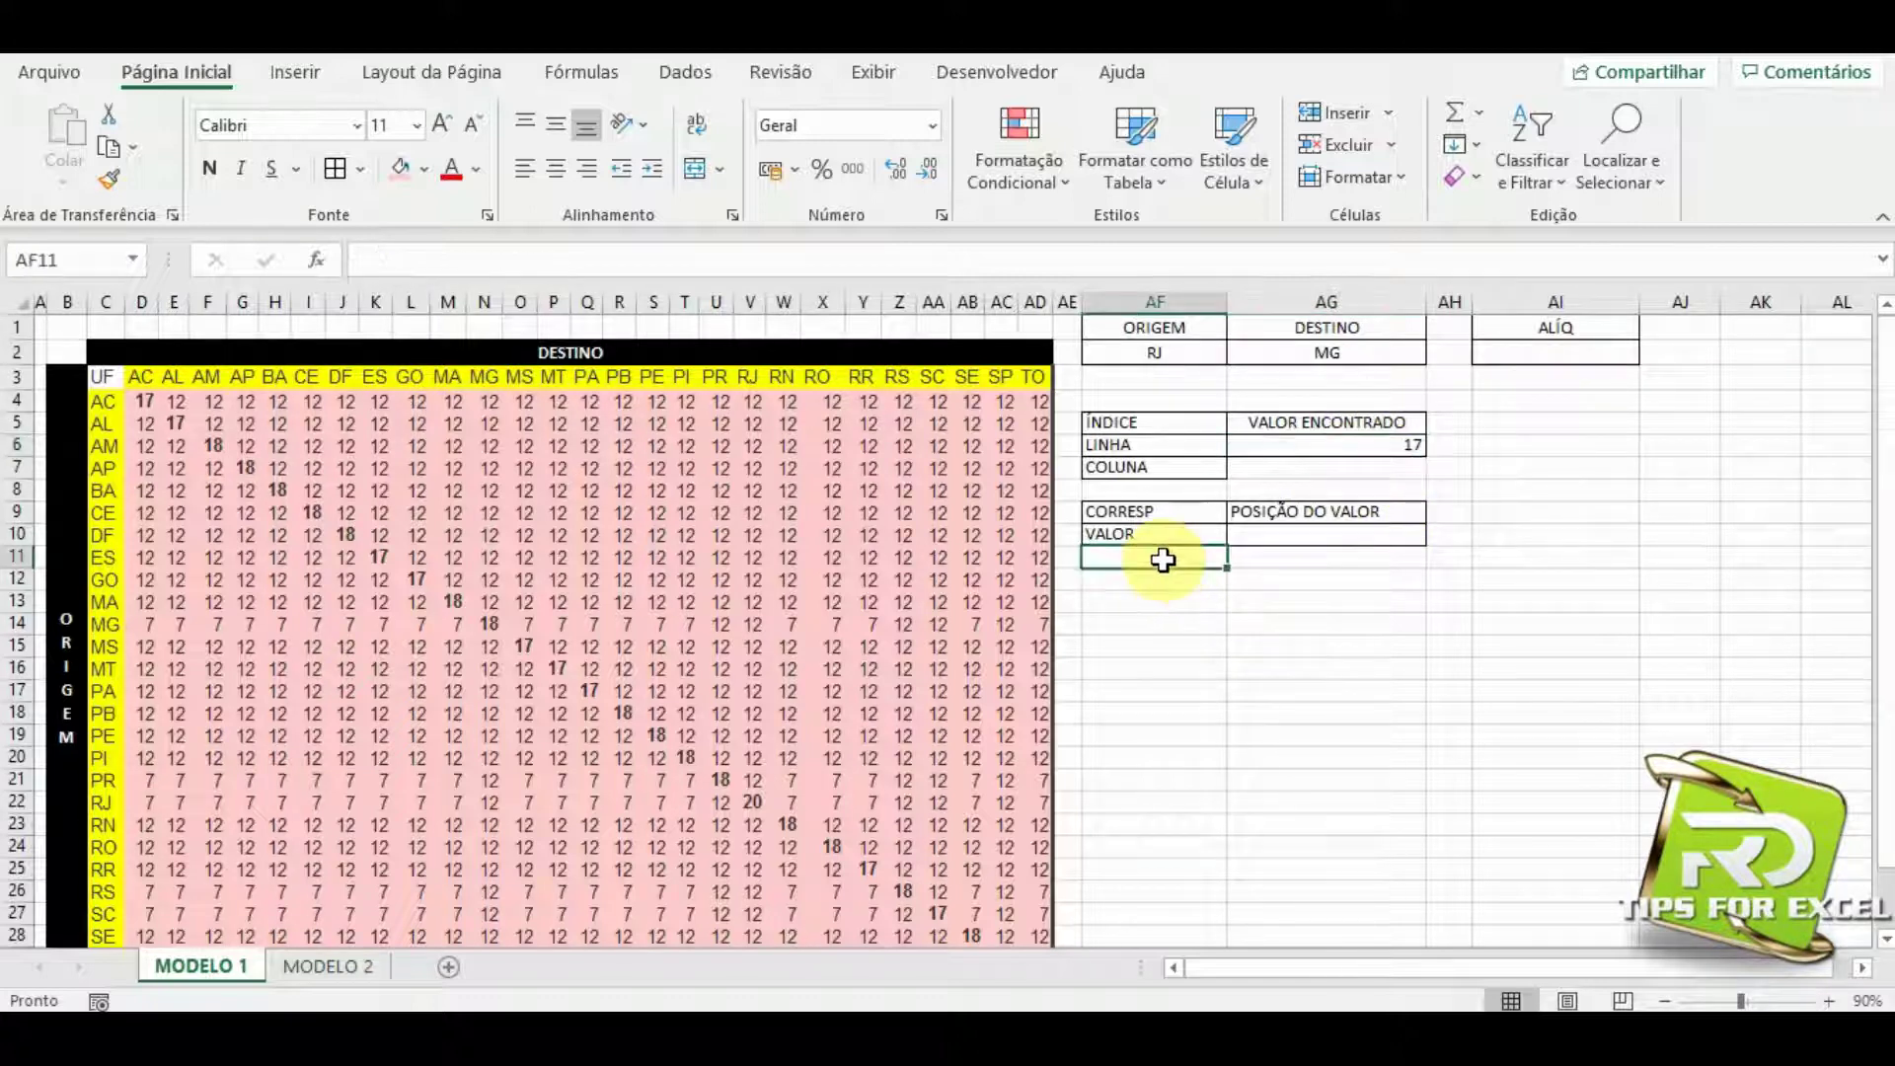
text(1)
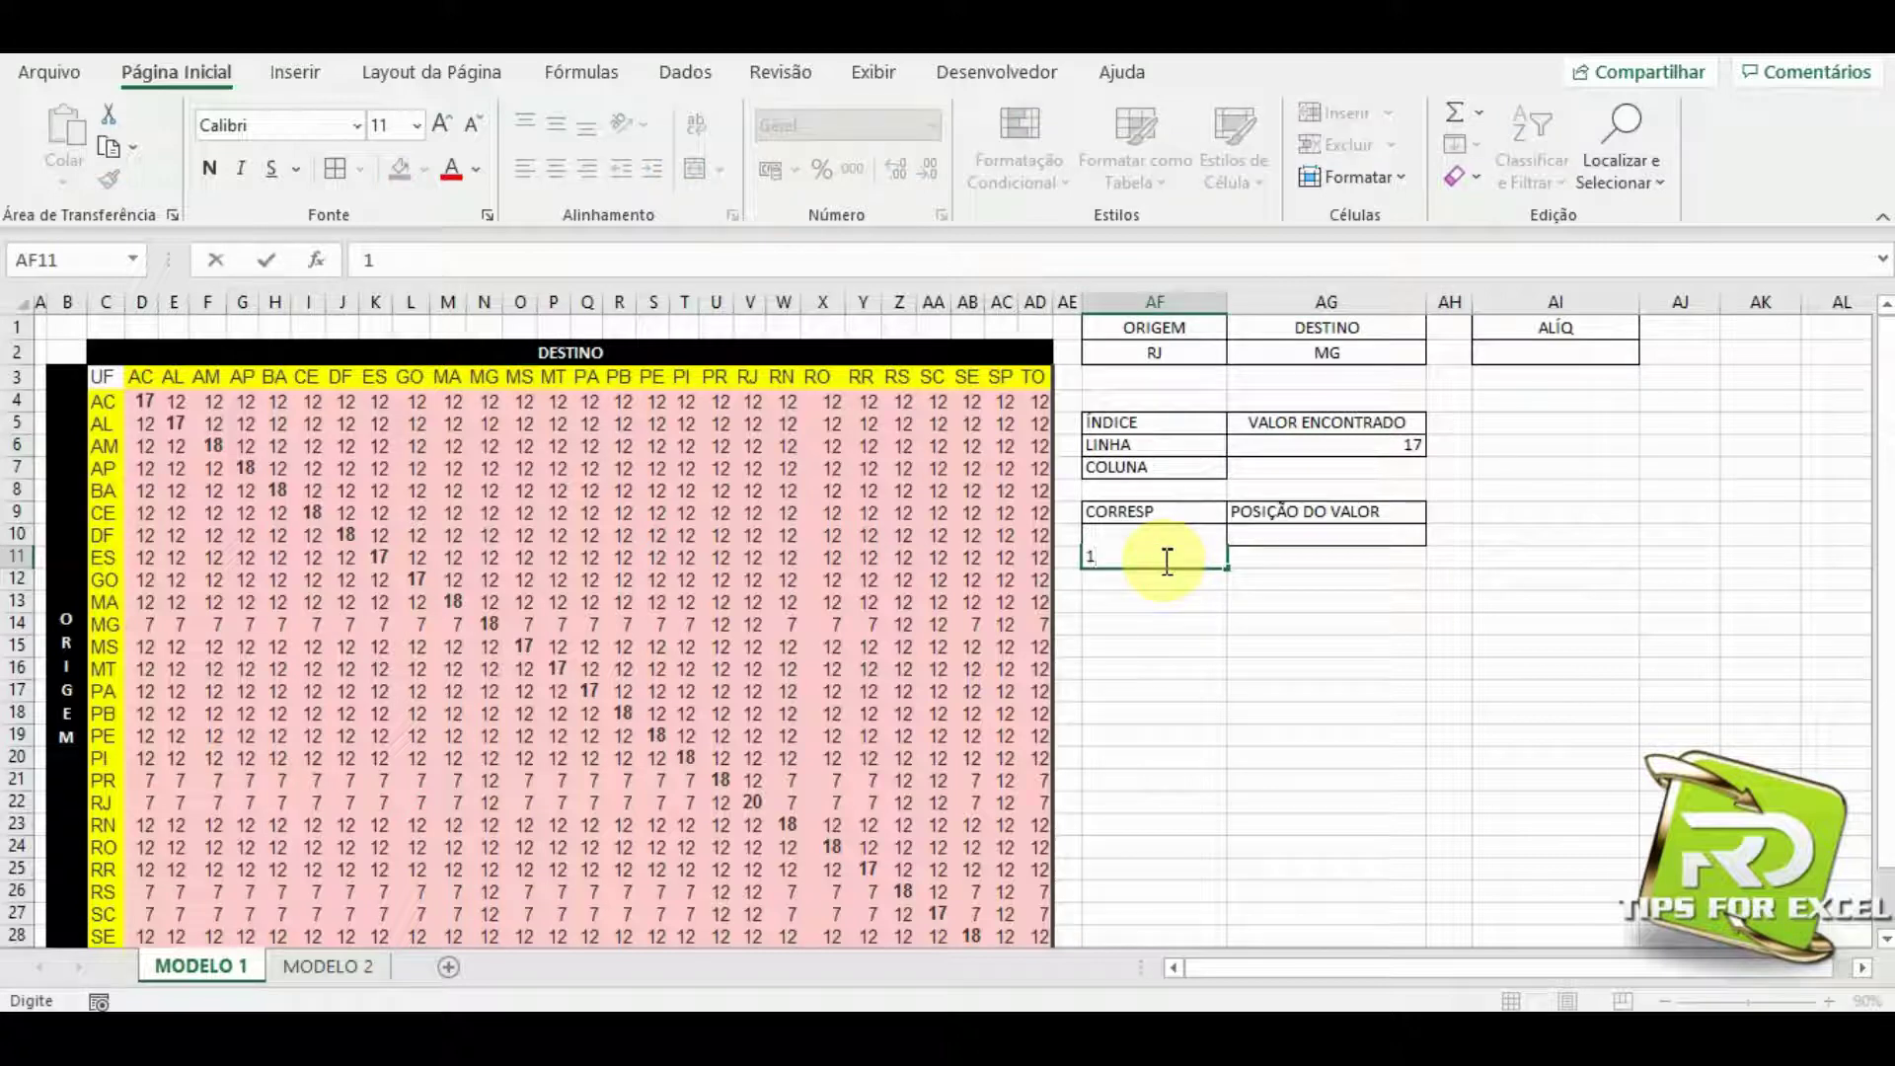
text(7)
key(Return)
Enter the formula =CORRESP(AF11;D4:D30;0) in cell AG10, under POSIÇÃO DO VALOR.
click(1256, 557)
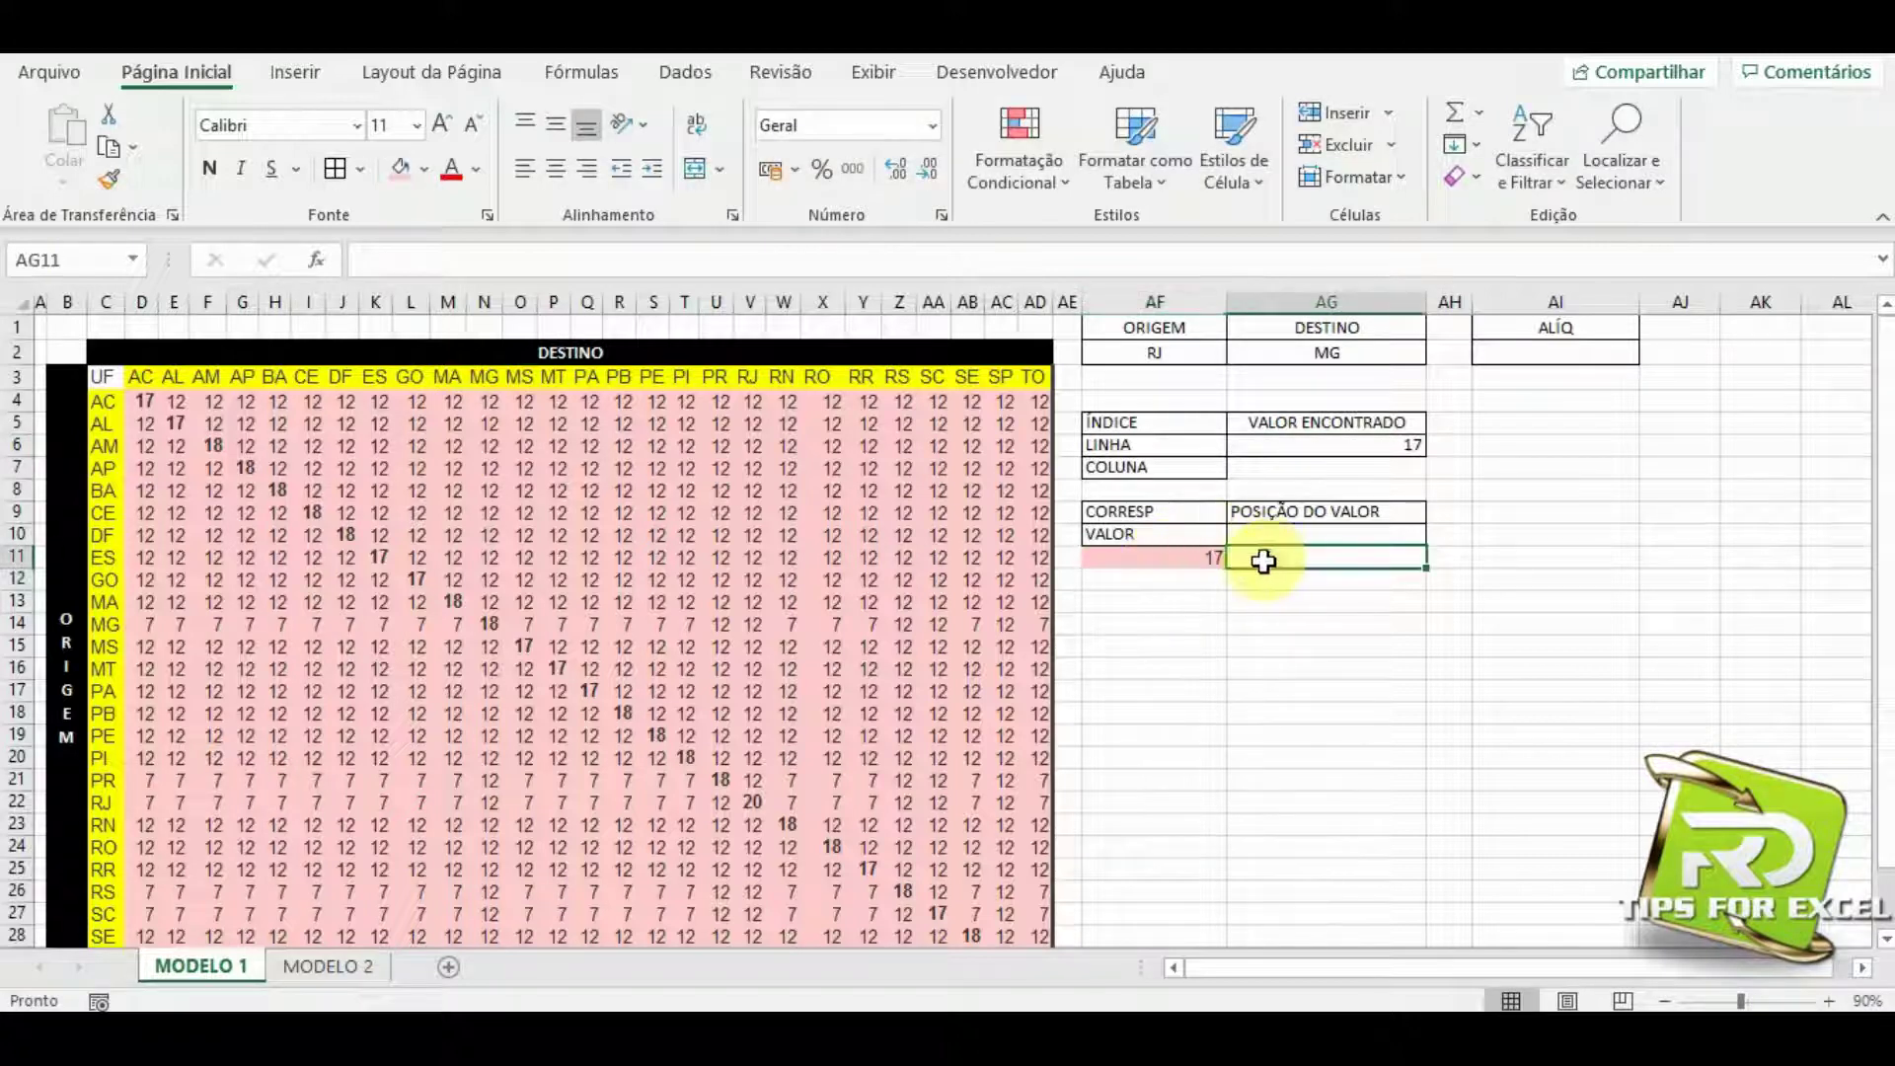
click(1290, 537)
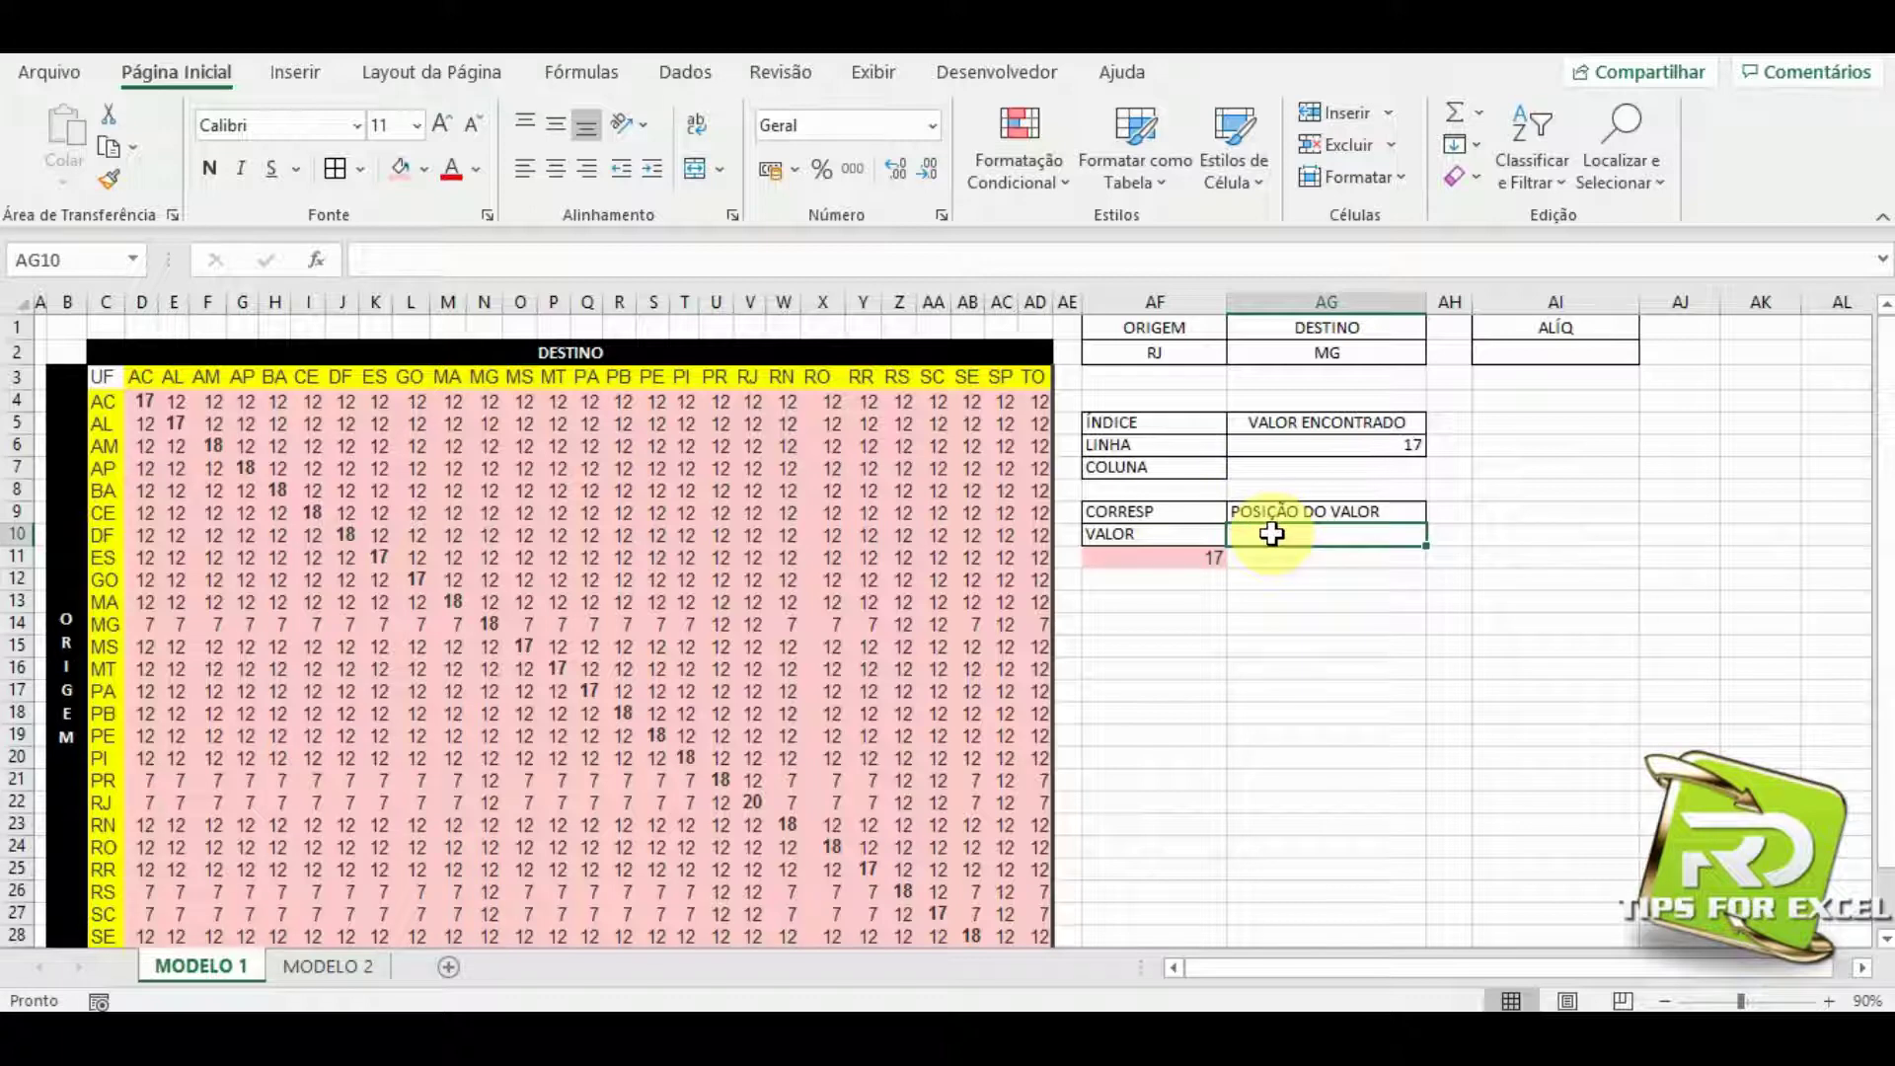
text(=CORRESP()
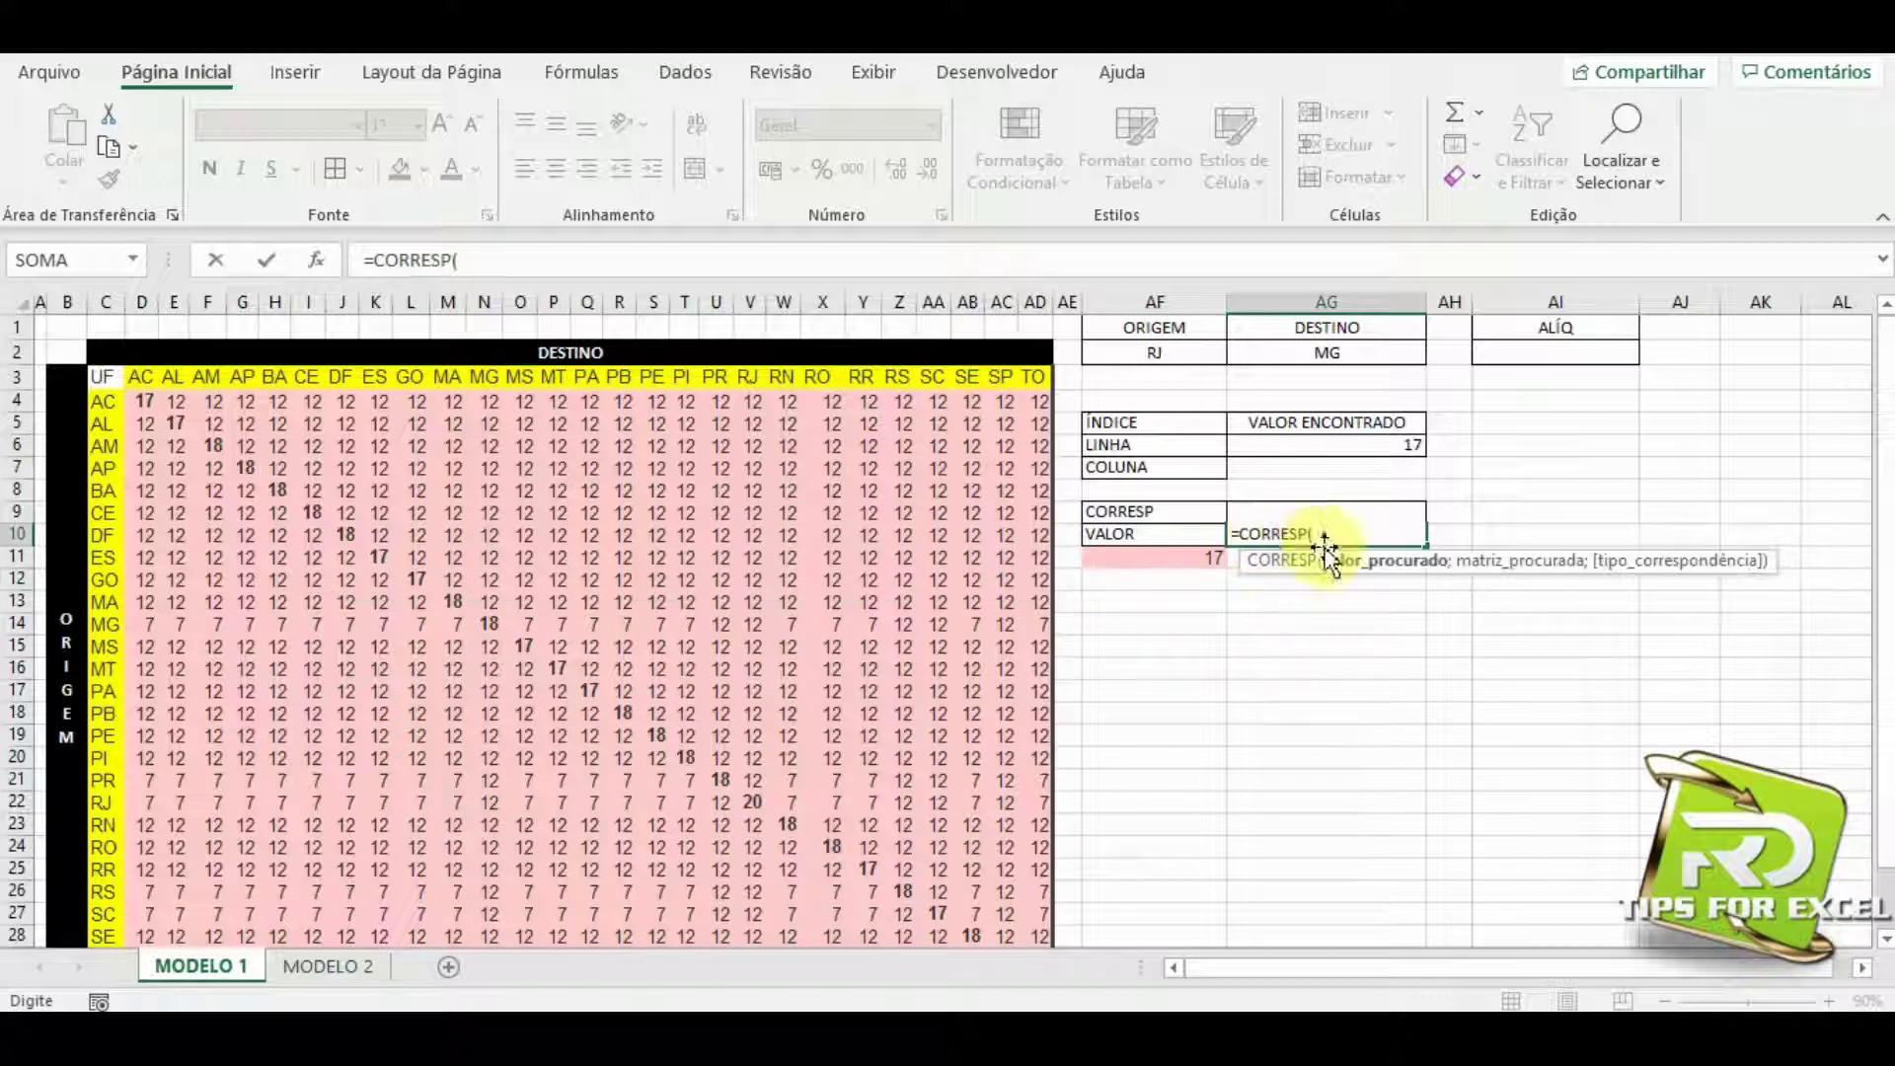
click(1141, 552)
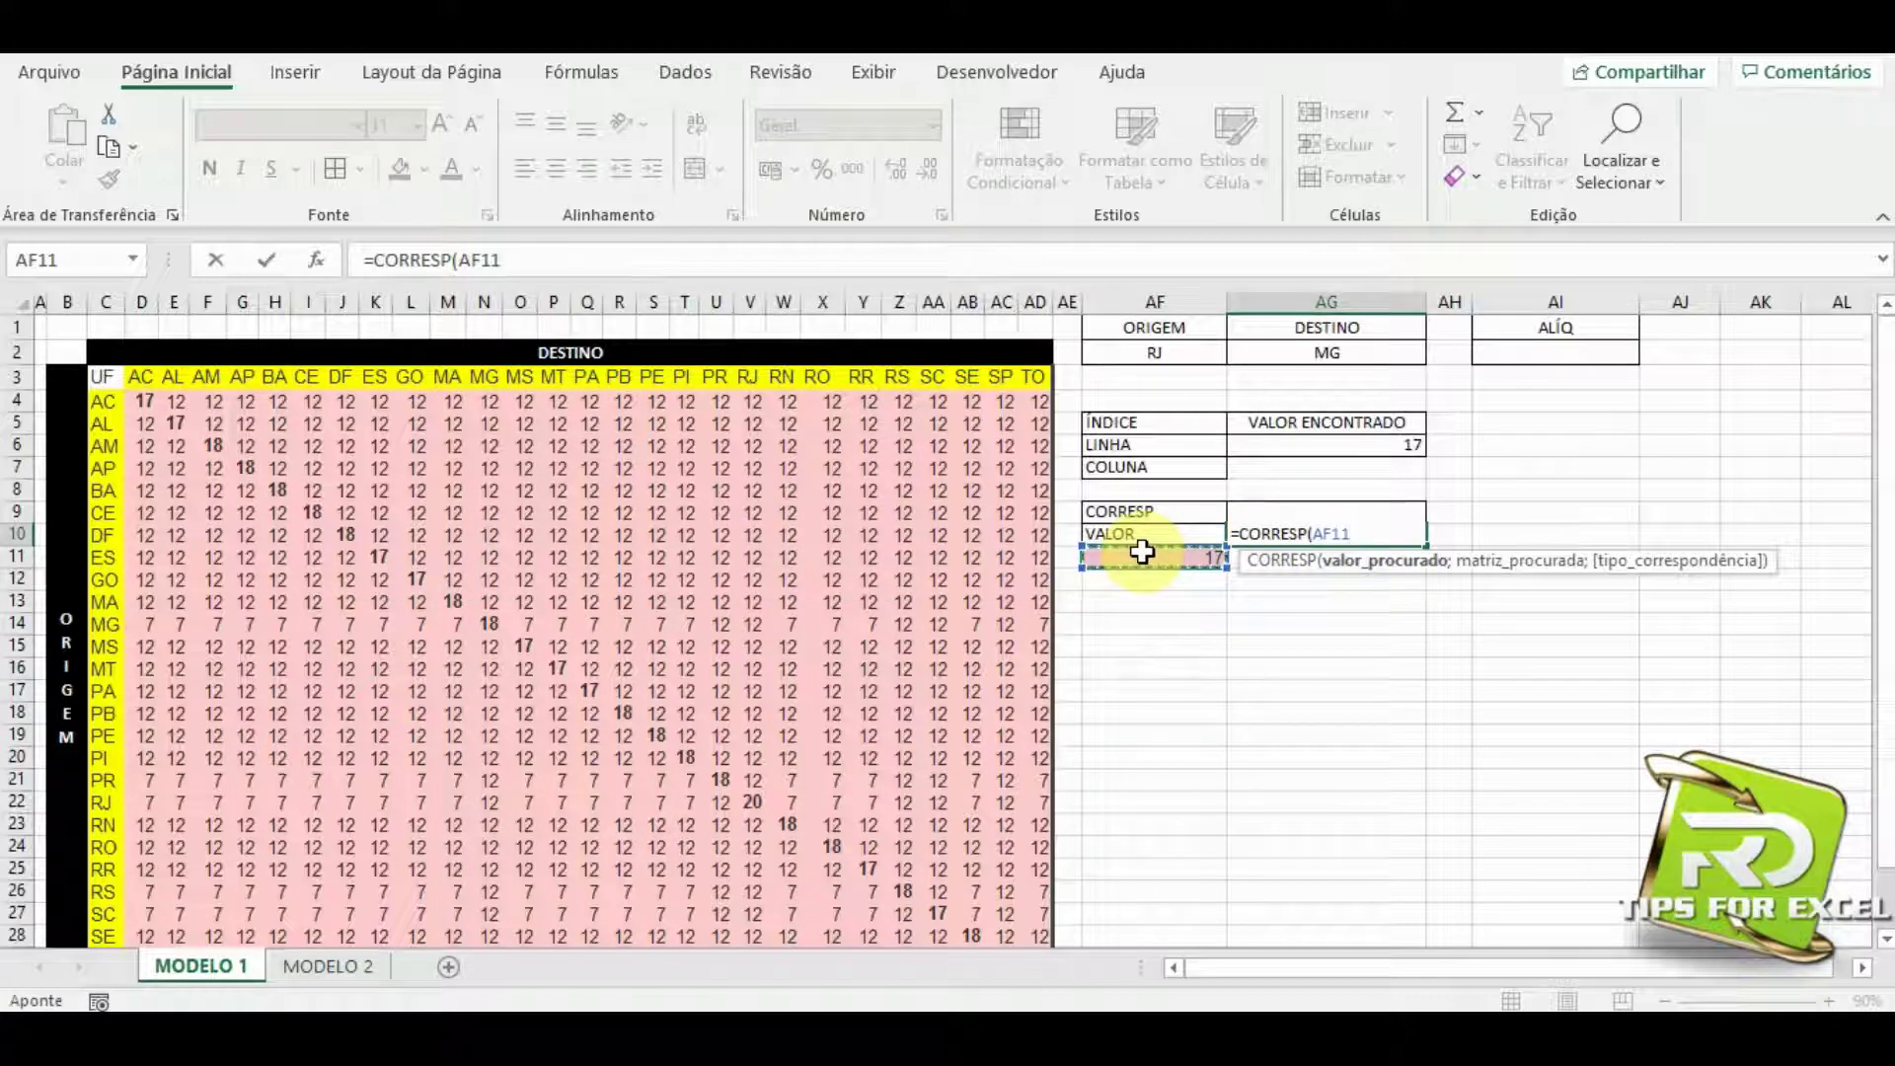
text(;)
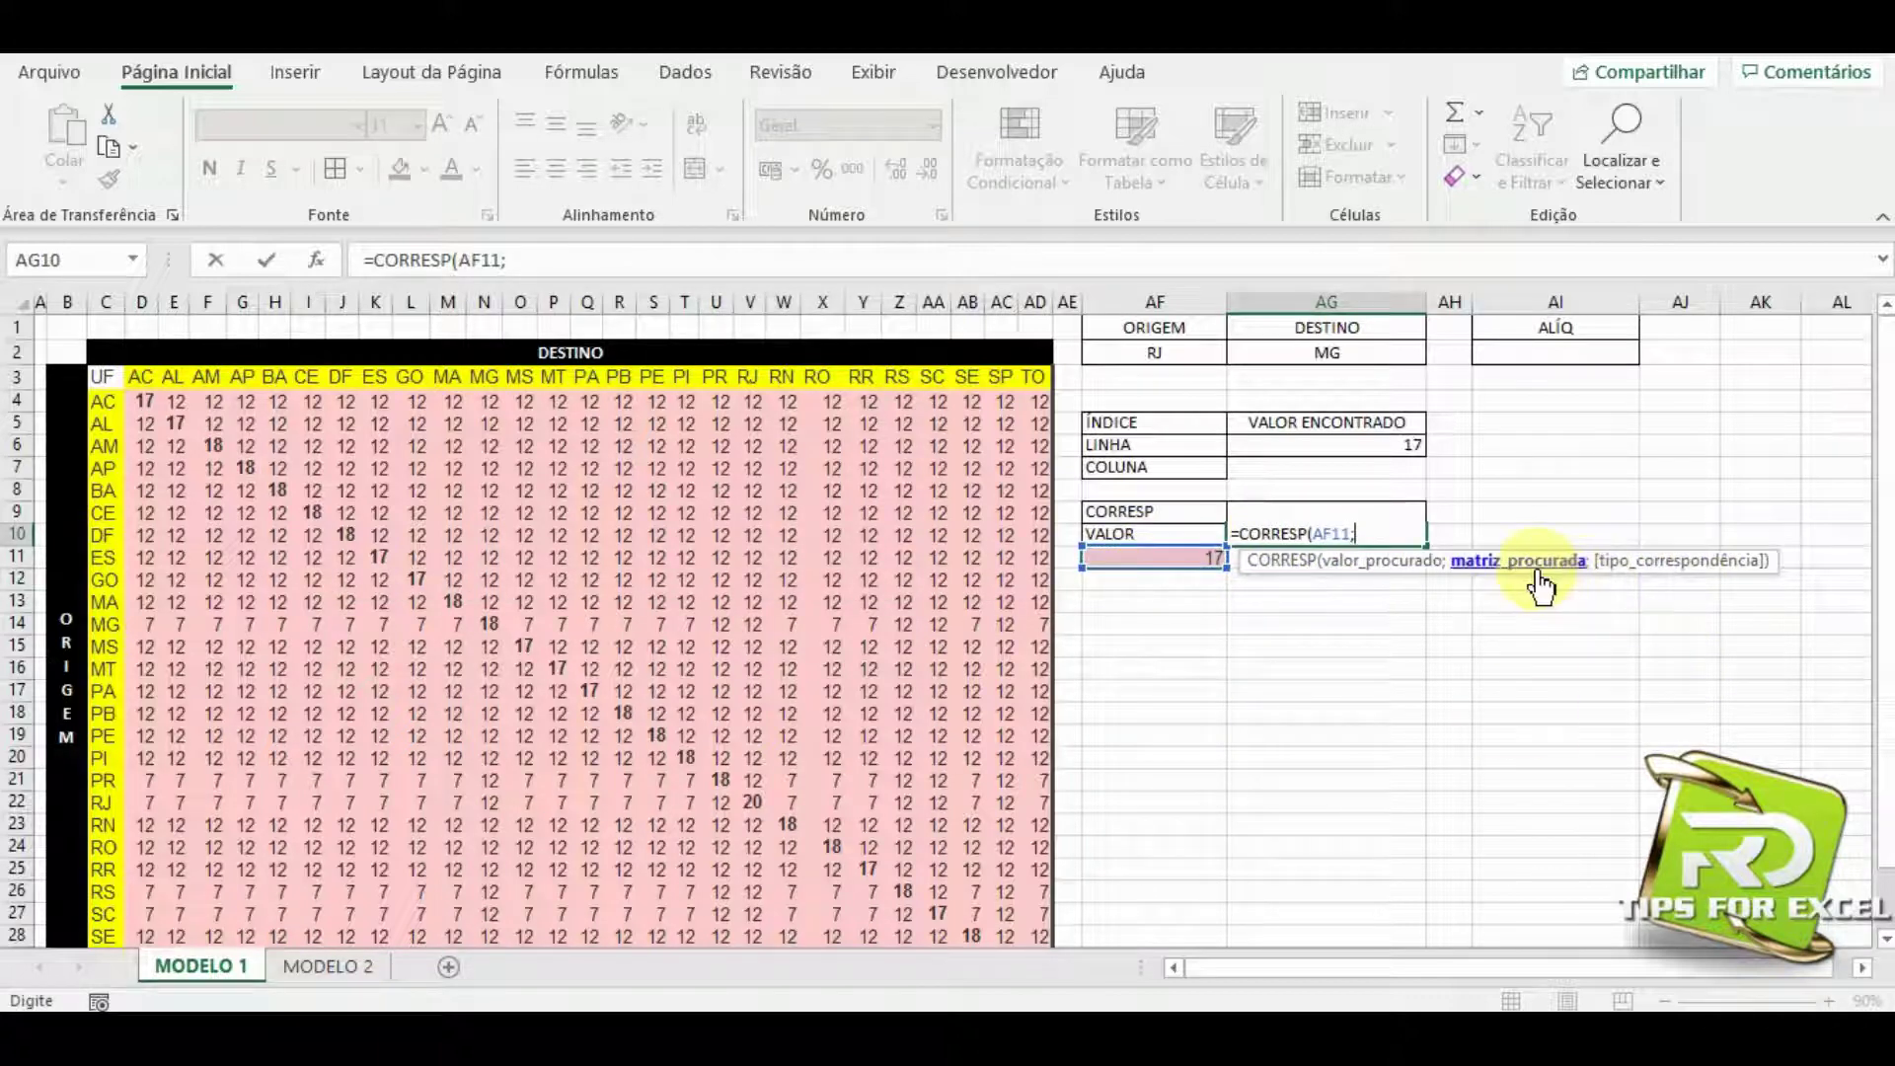
drag(1524, 562, 742, 693)
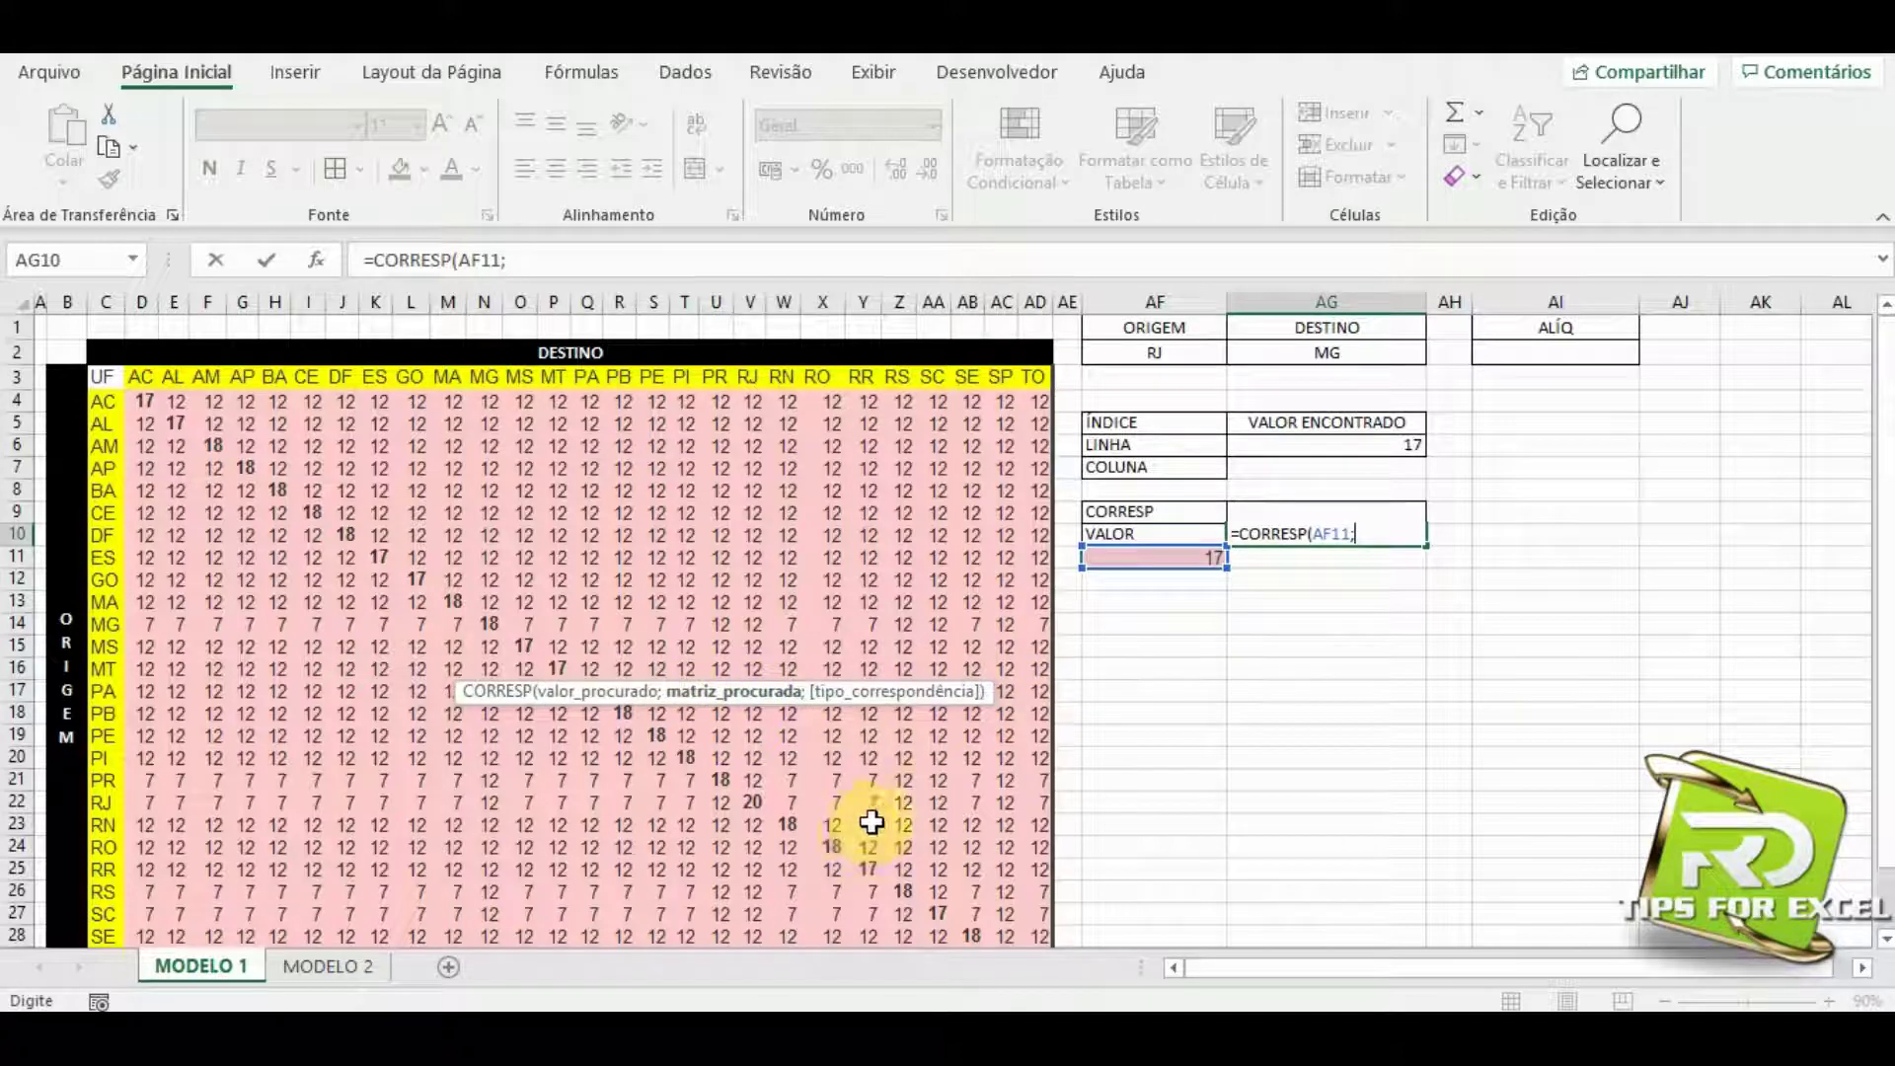
drag(148, 402, 140, 875)
scroll(178, 847, up, 2)
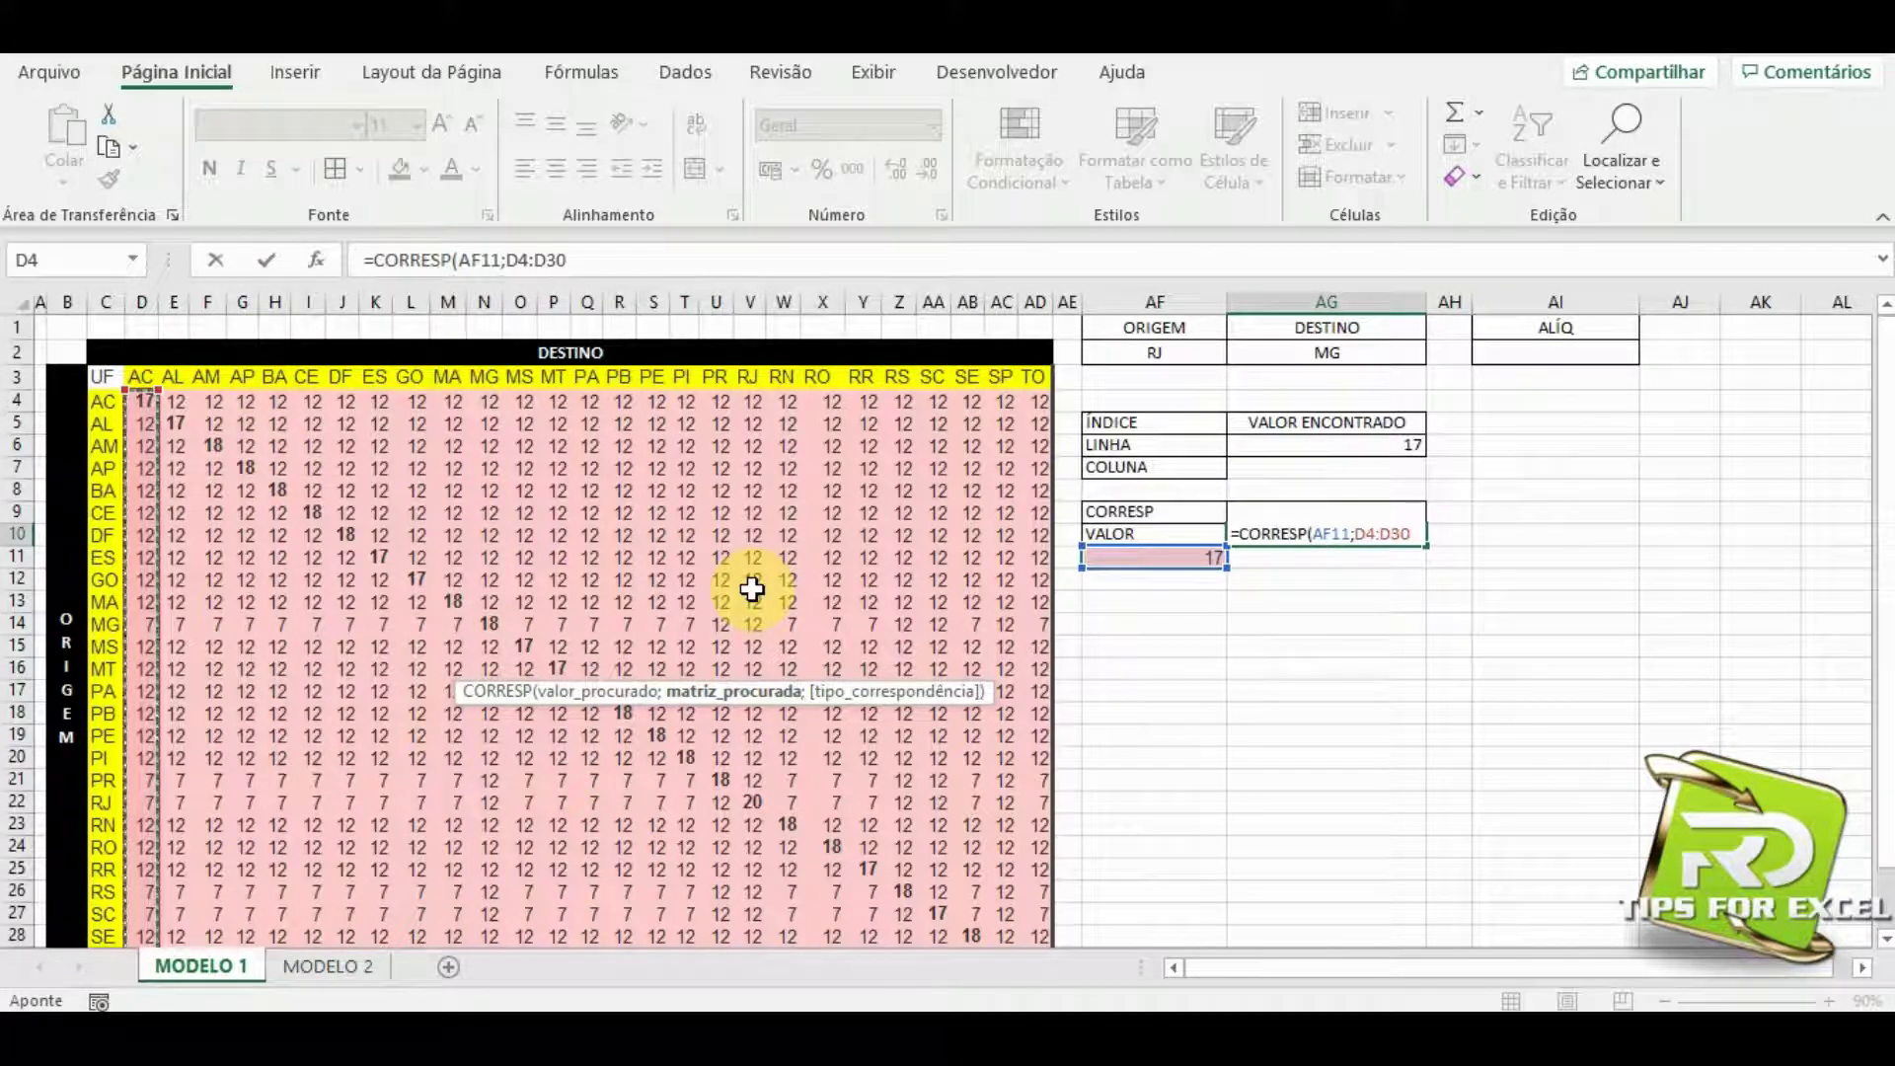
text(;0))
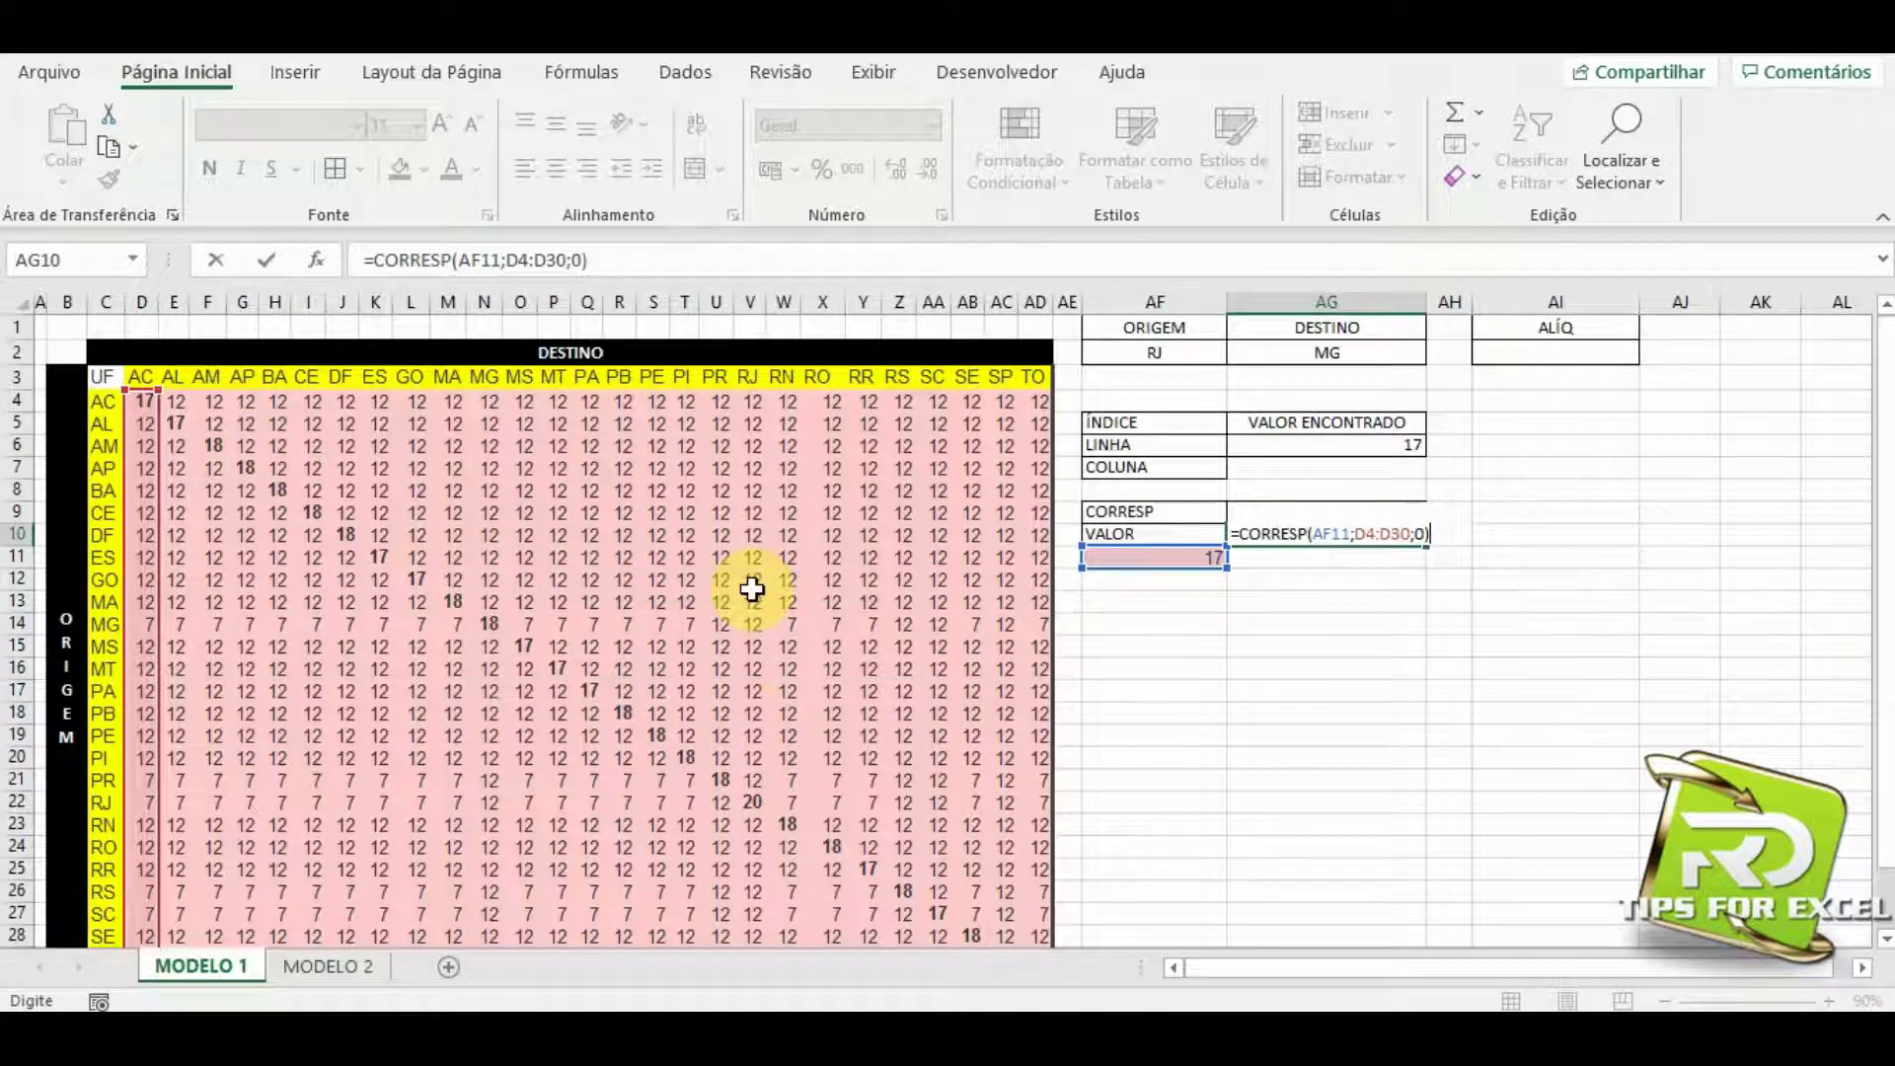
key(ctrl+Return)
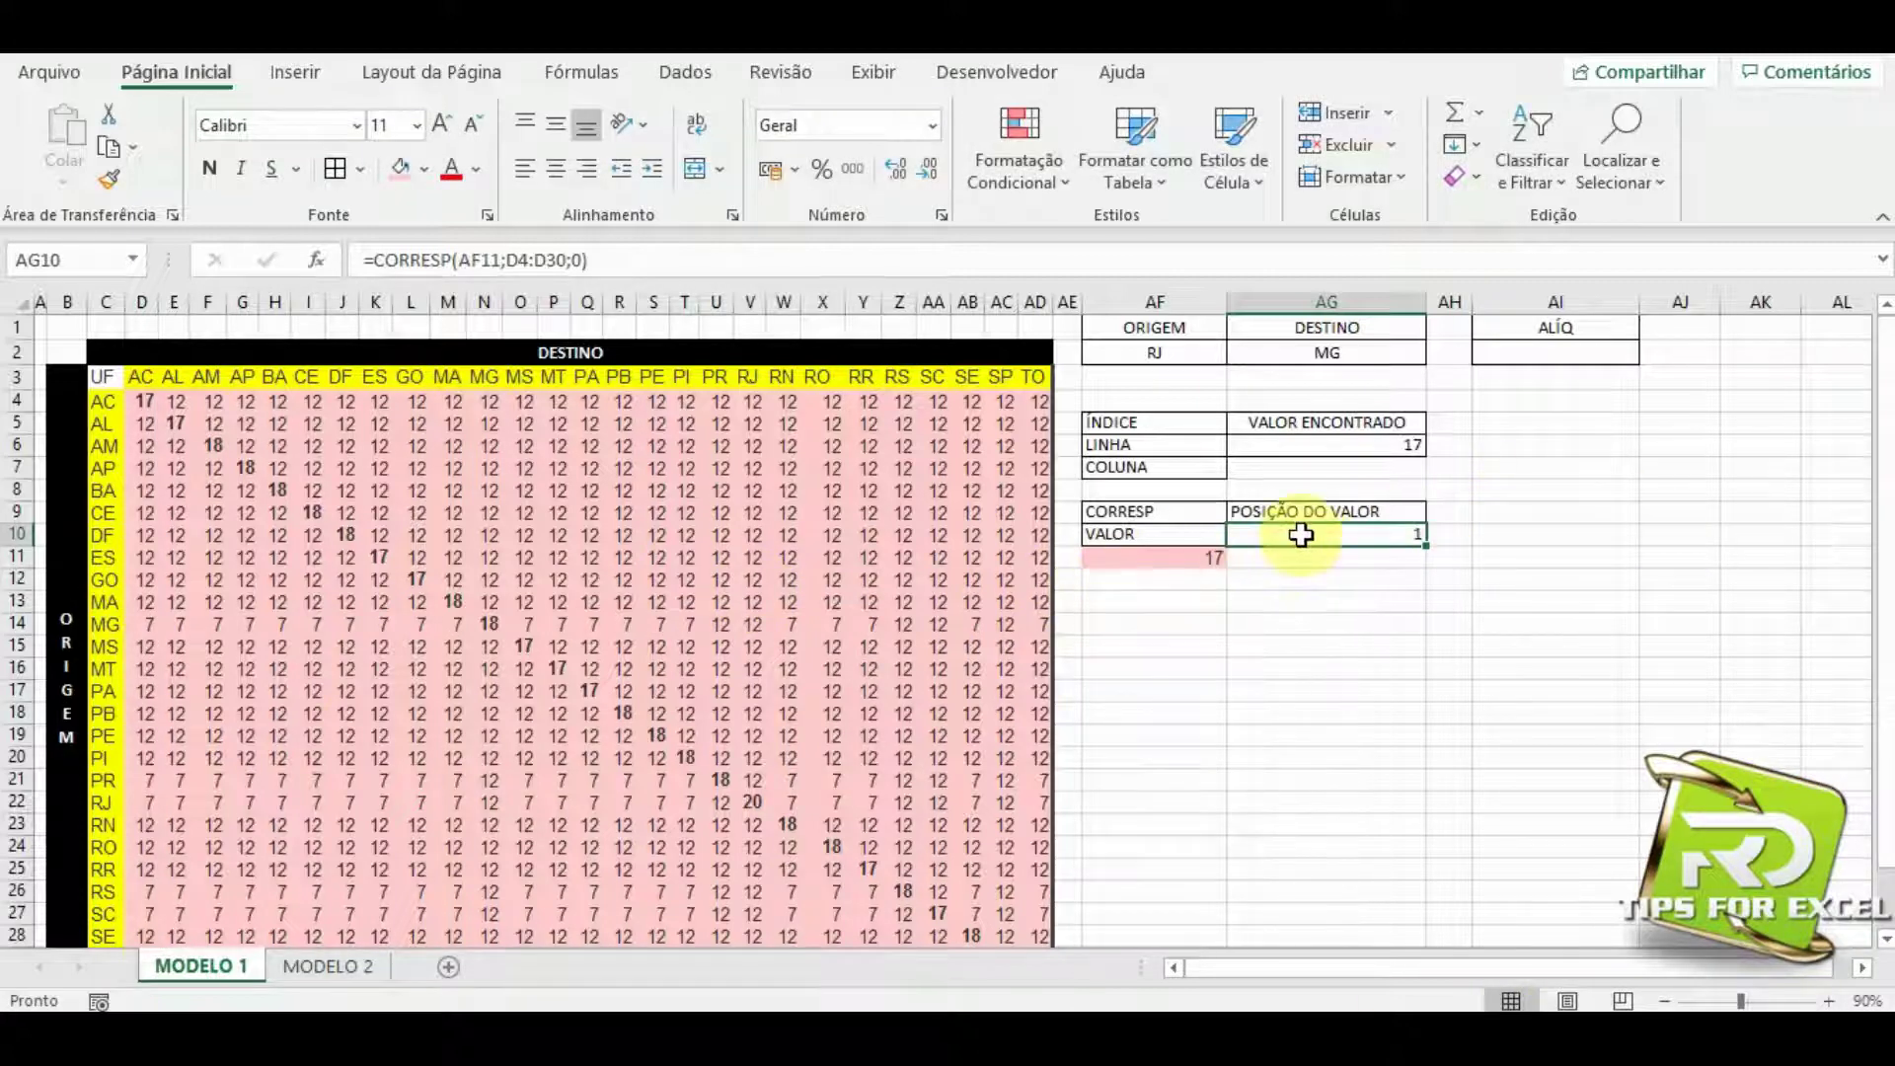
Compare the CORRESP result in AG10 with the first cell of the AC column, D4.
click(147, 401)
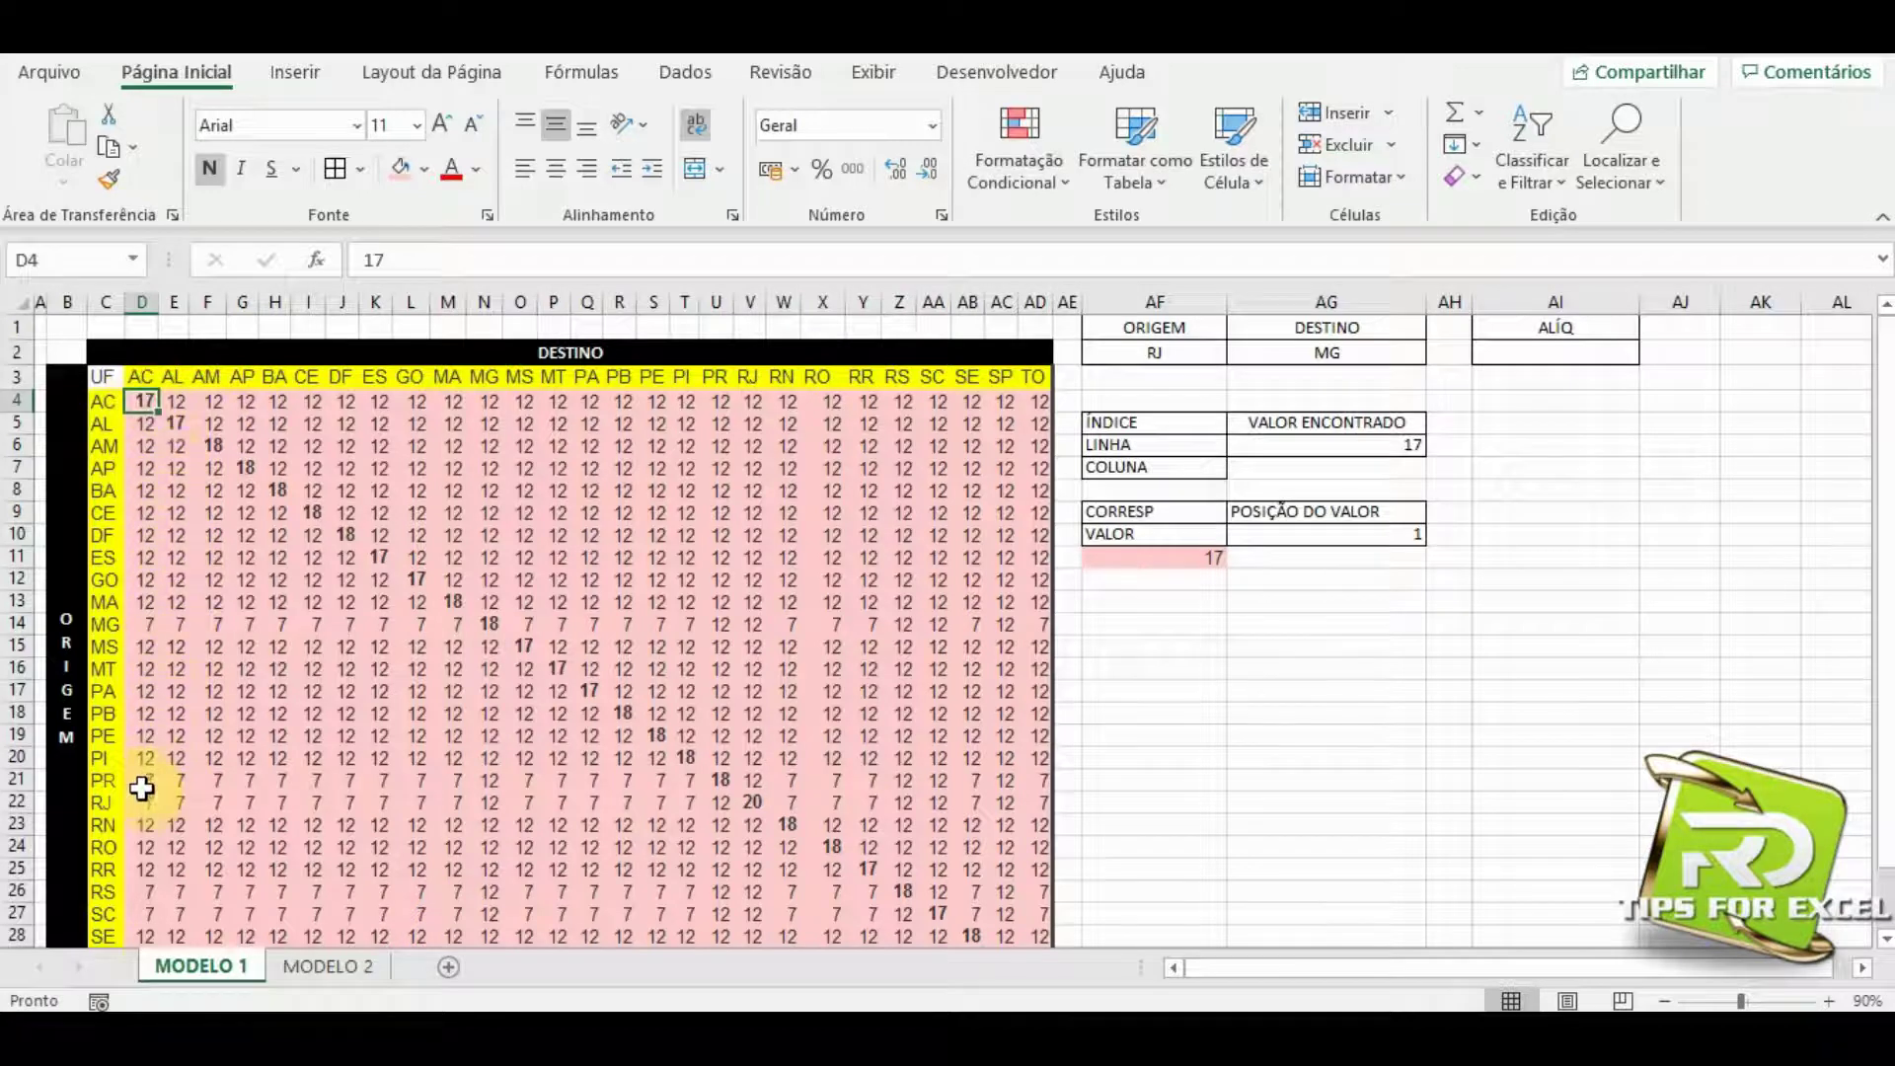
scroll(141, 788, down, 2)
scroll(141, 788, up, 3)
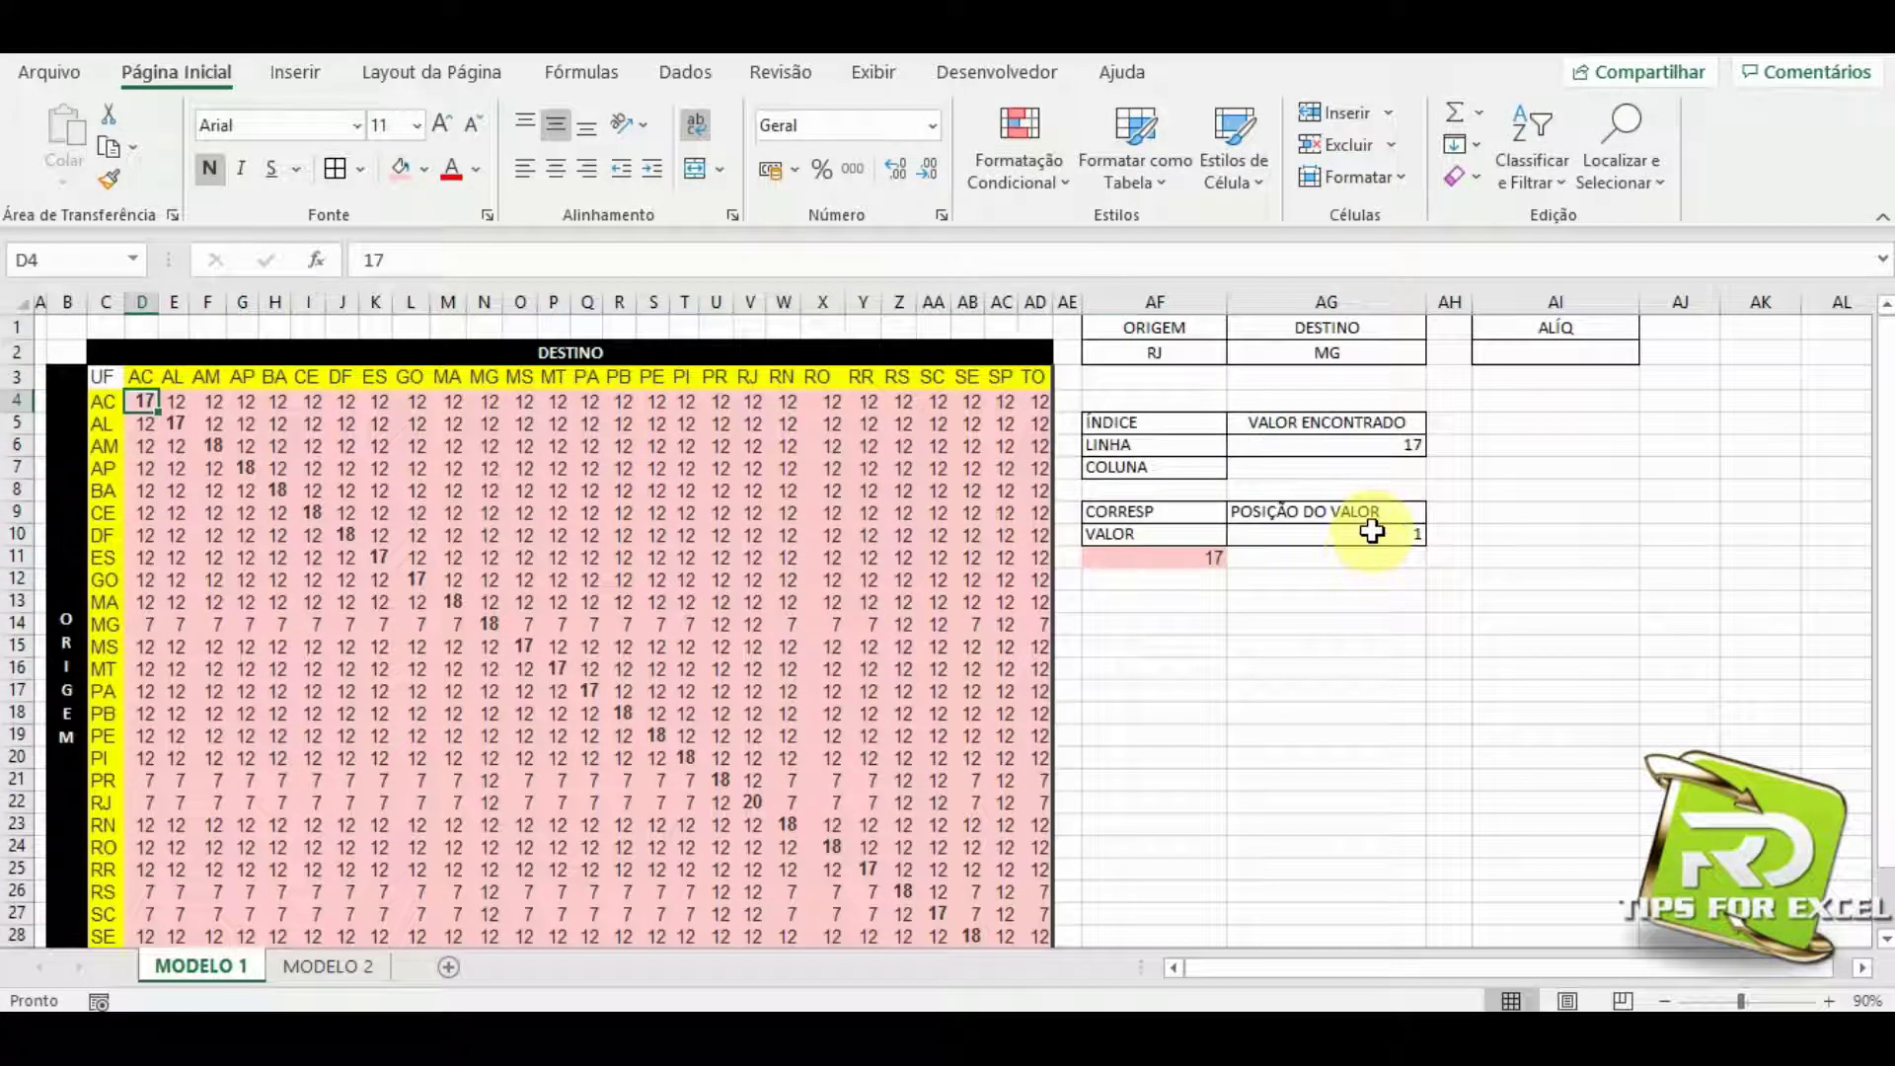
click(1372, 531)
Review the LINHA and COLUNA arguments and result of ÍNDICE against the lookup value and result of CORRESP.
click(1283, 446)
click(1172, 449)
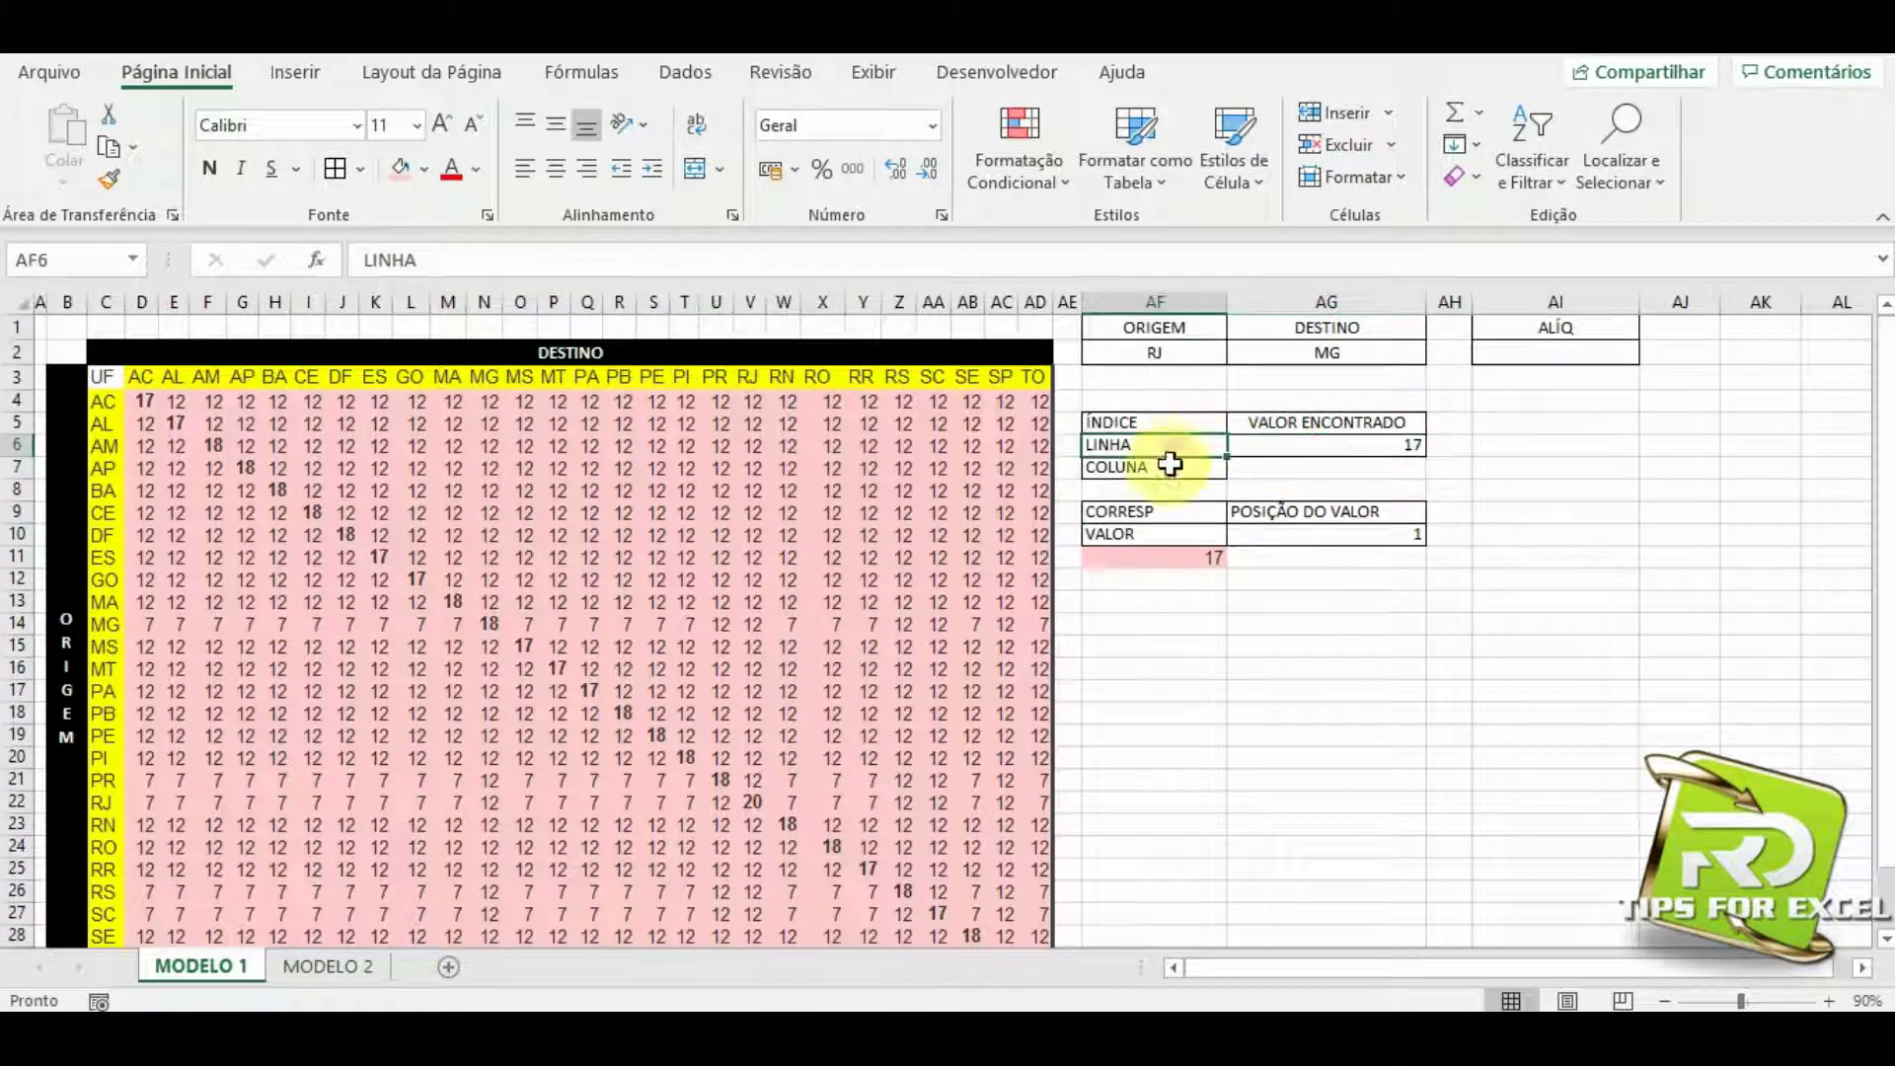
click(1171, 466)
click(1164, 449)
click(1169, 466)
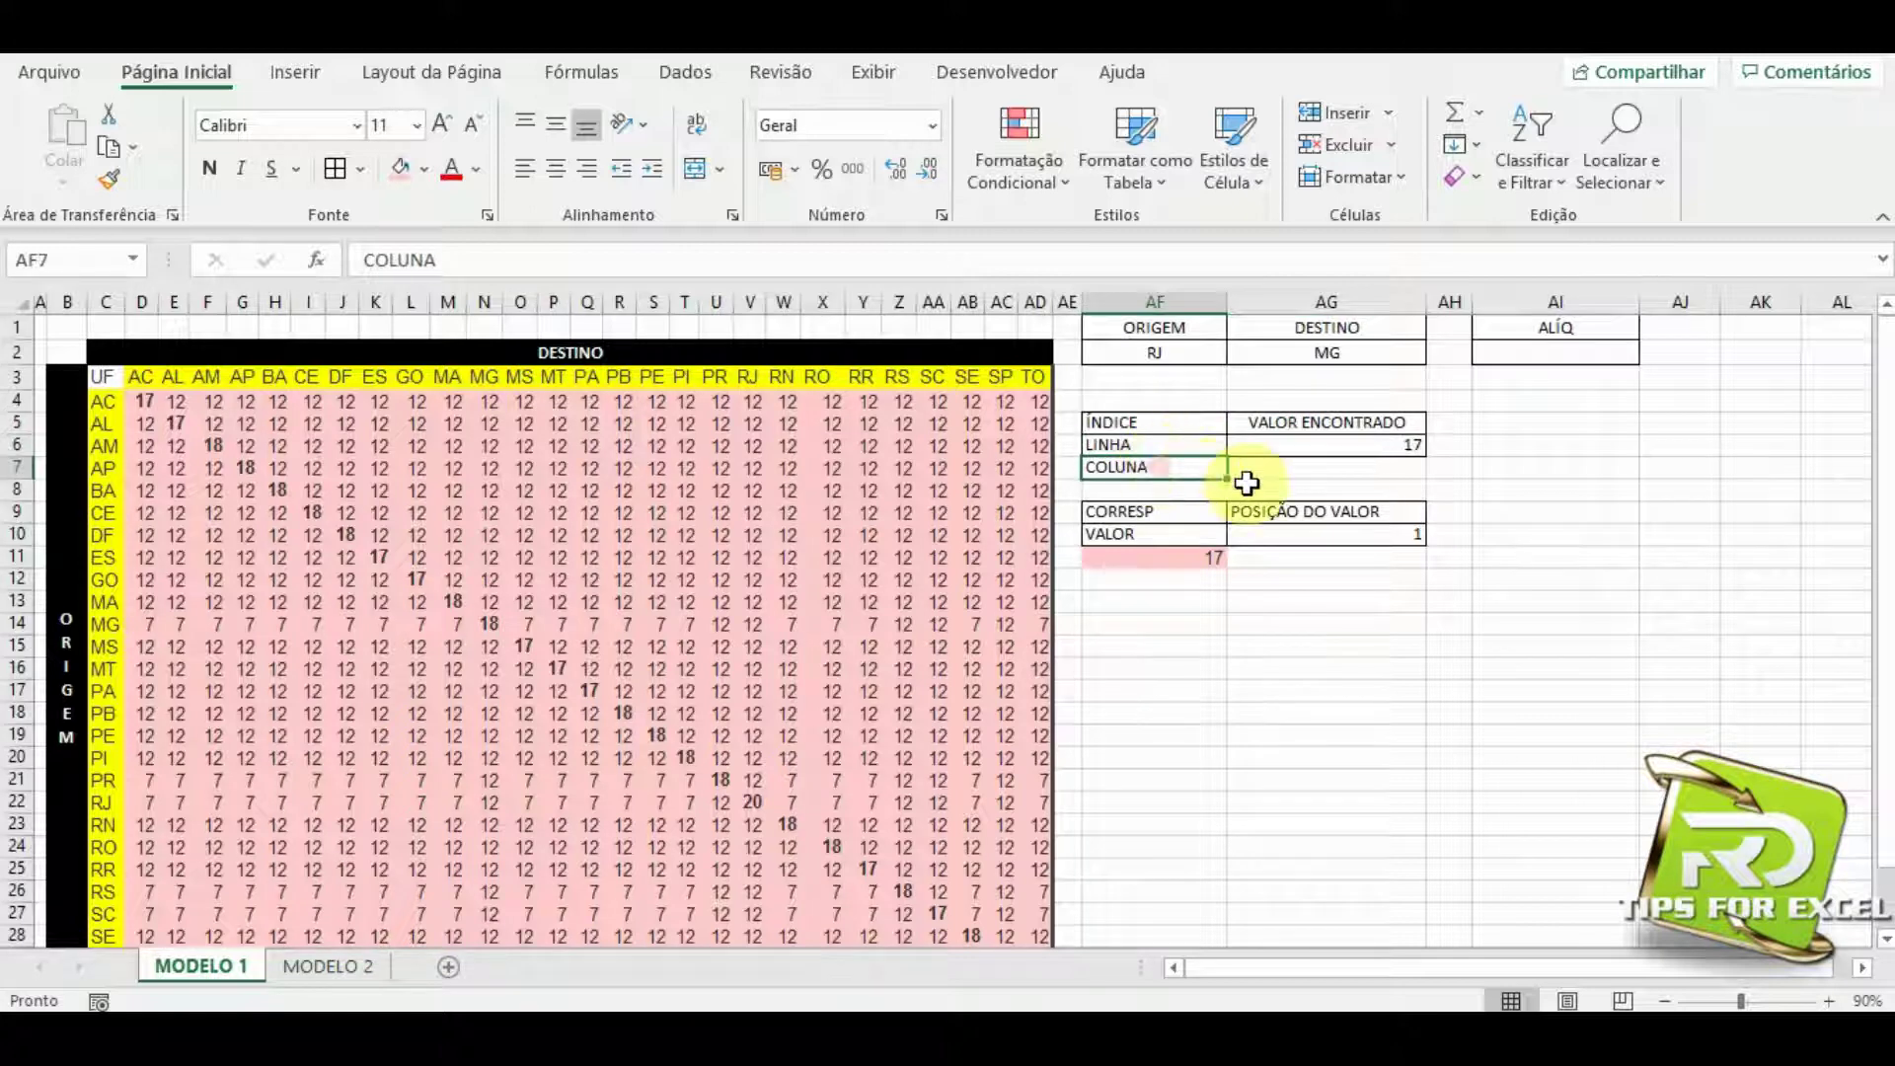
click(1357, 449)
click(1199, 554)
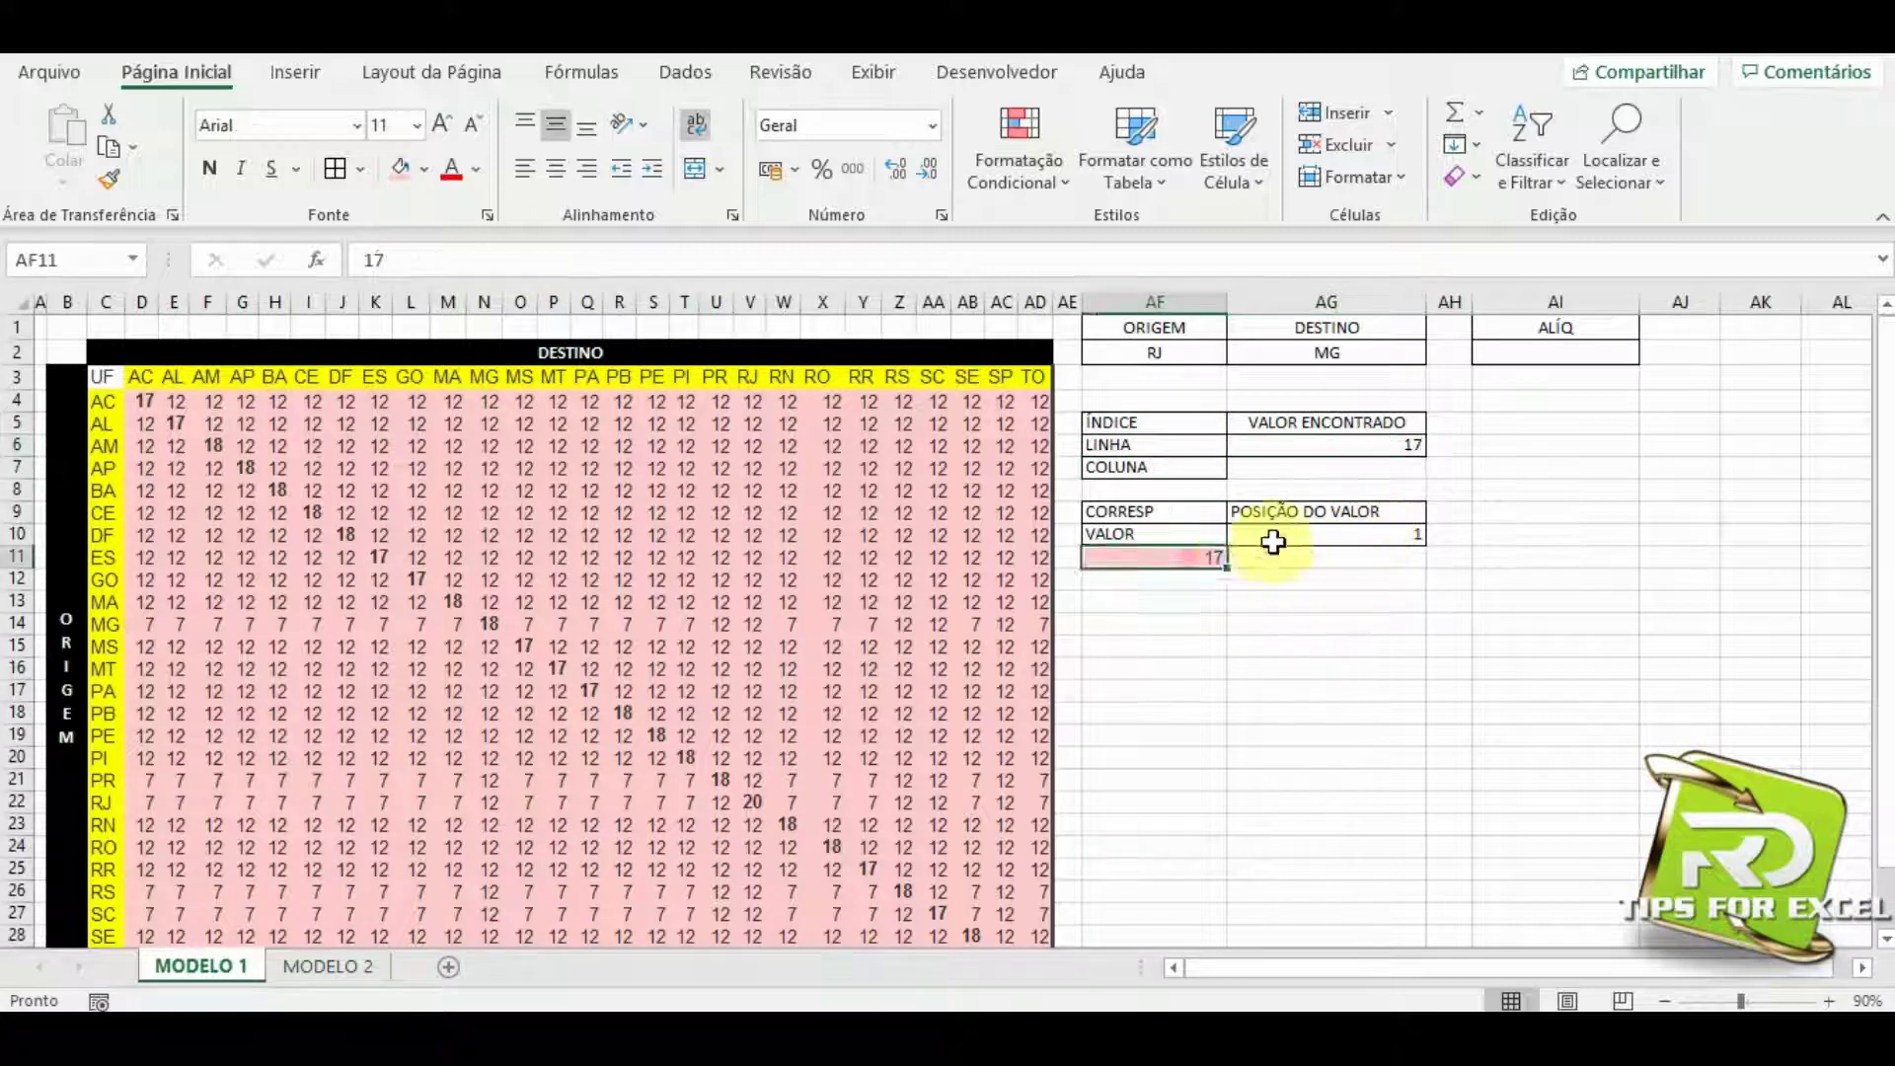
click(1268, 535)
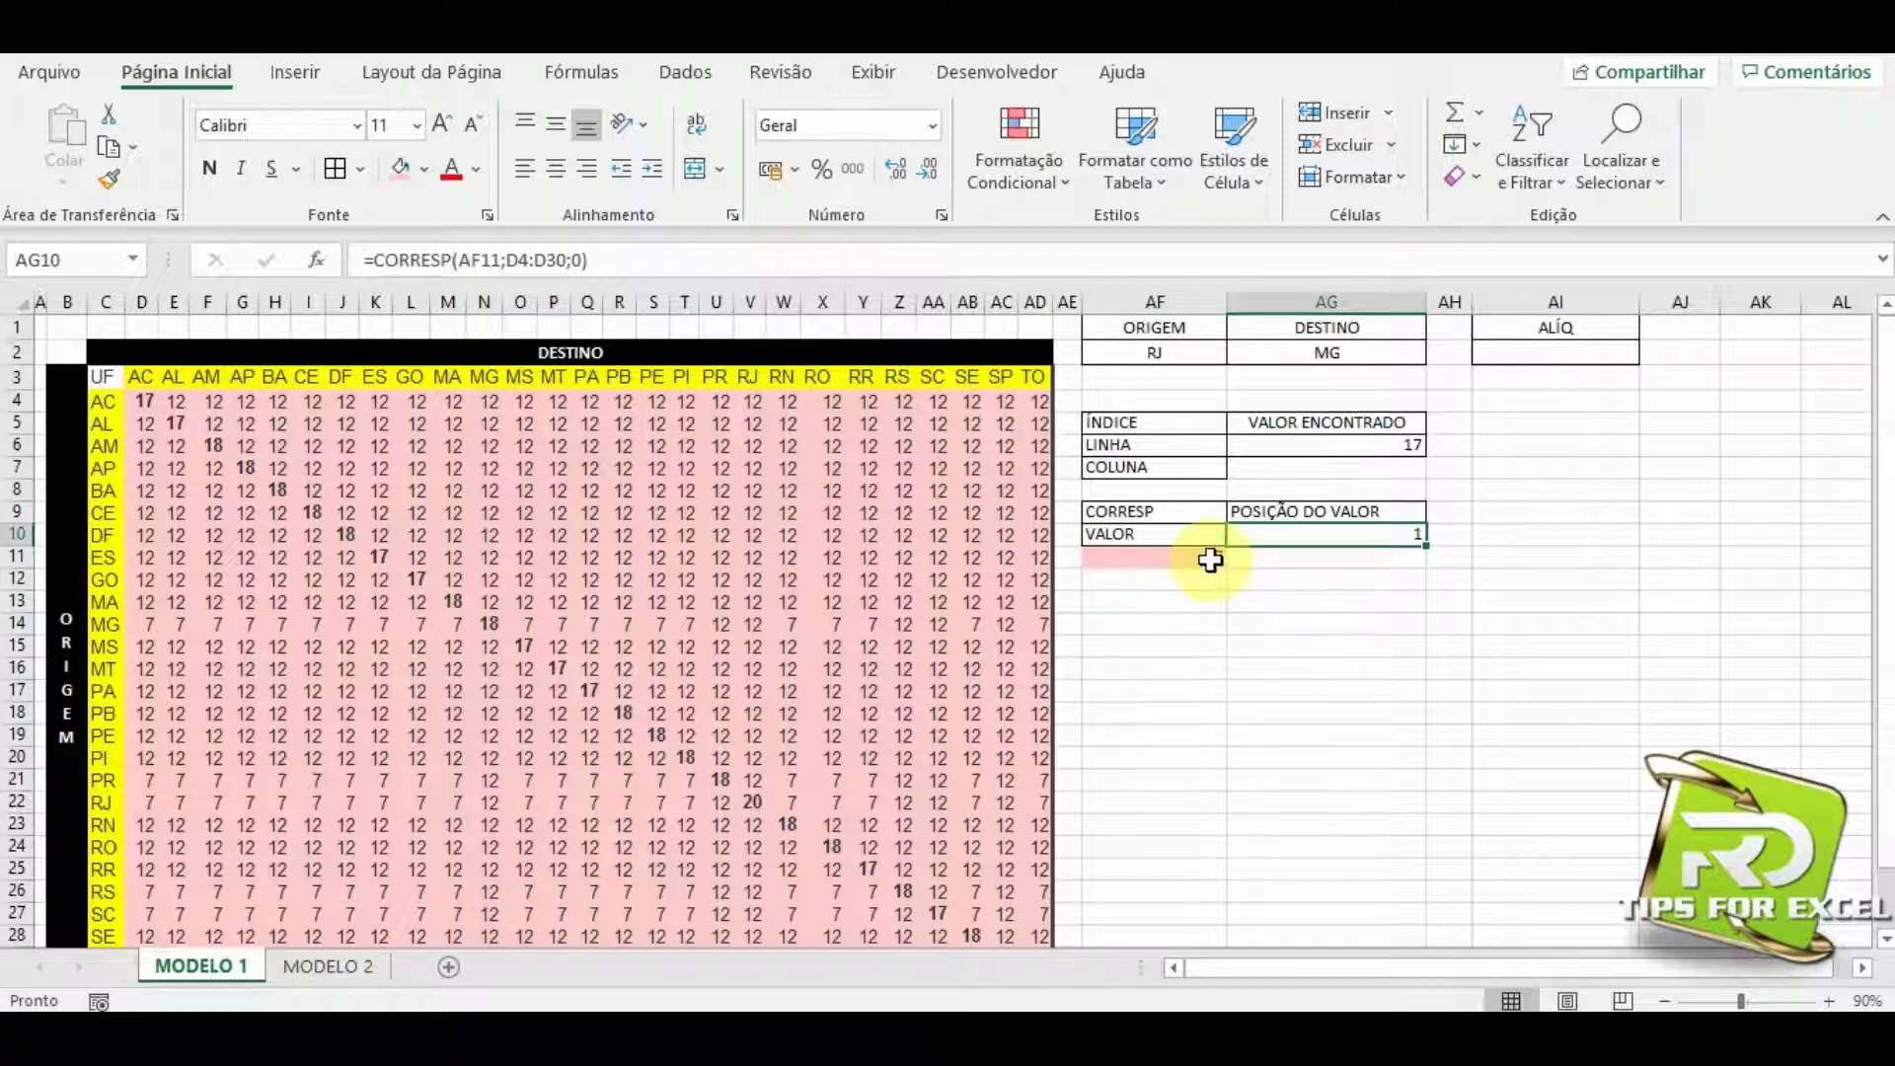
Clear the lookup value in AF11 and the CORRESP formula in AG10.
click(1209, 559)
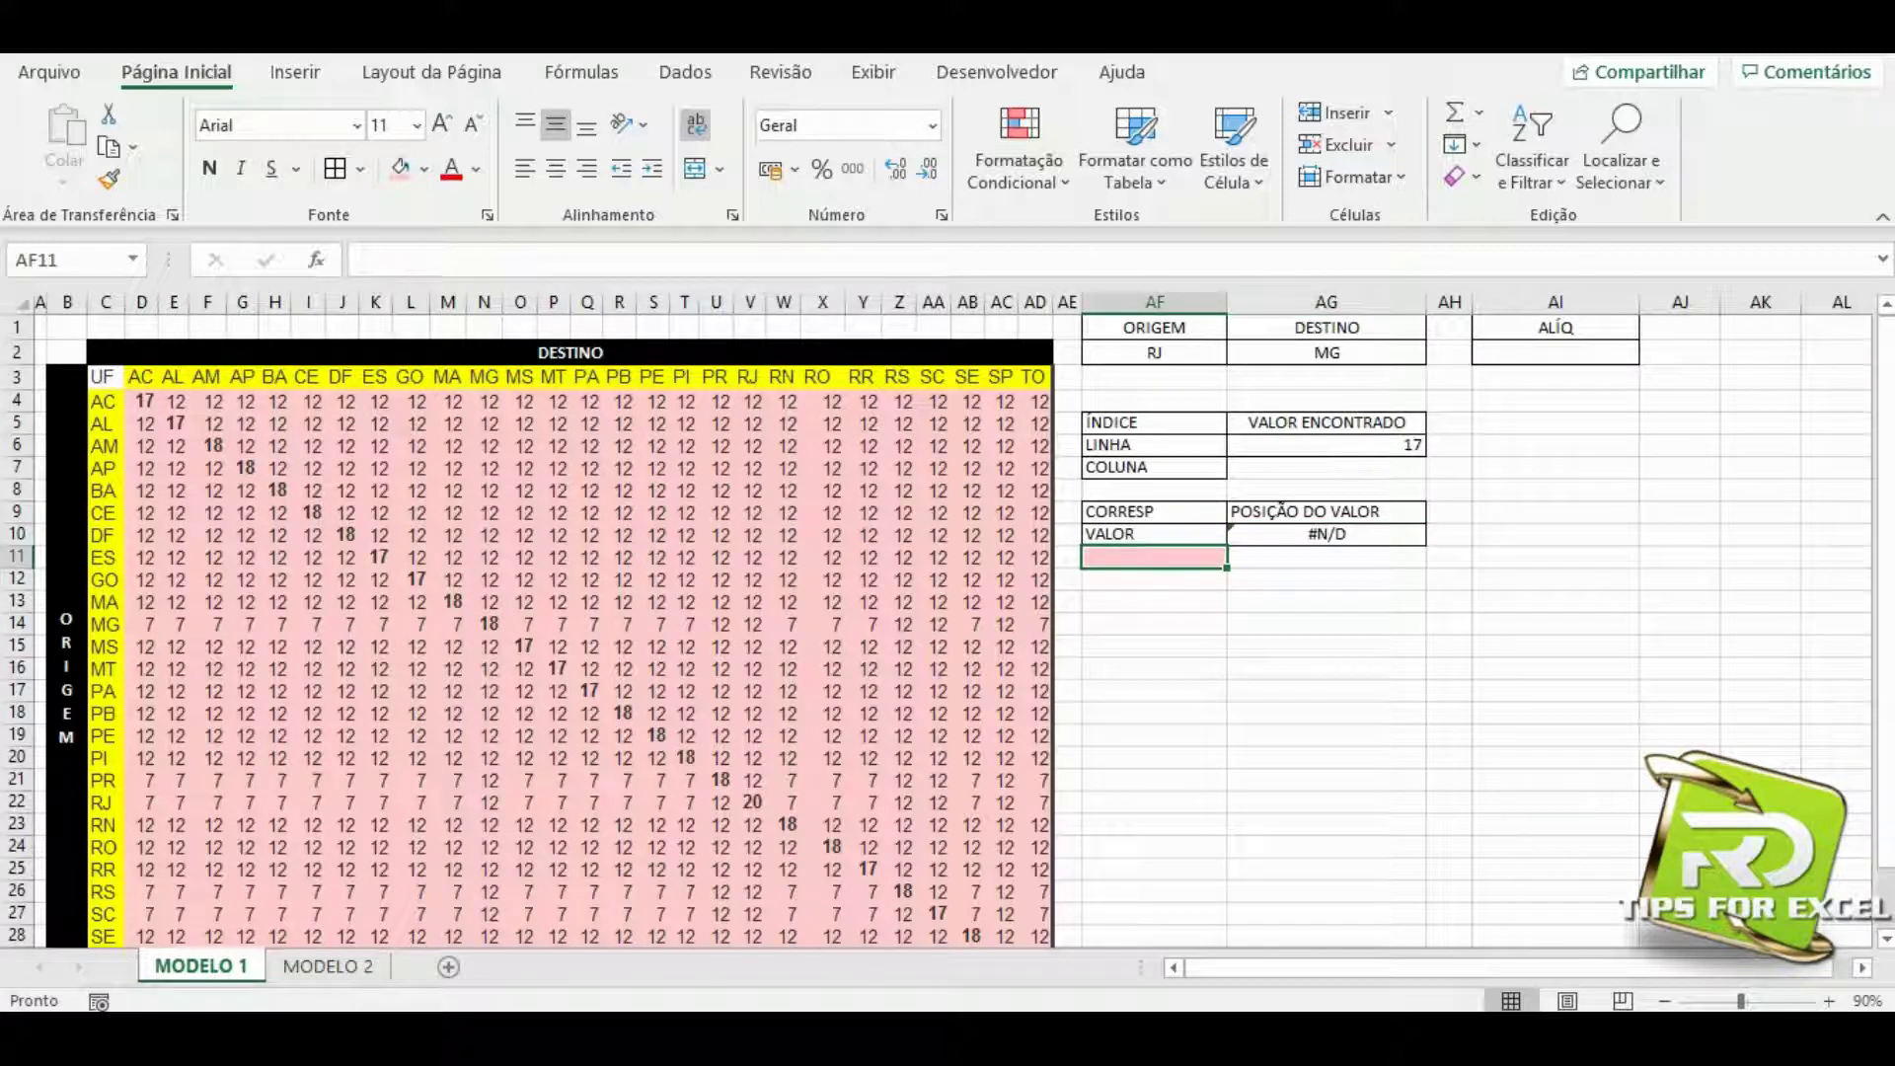
click(1318, 538)
key(Delete)
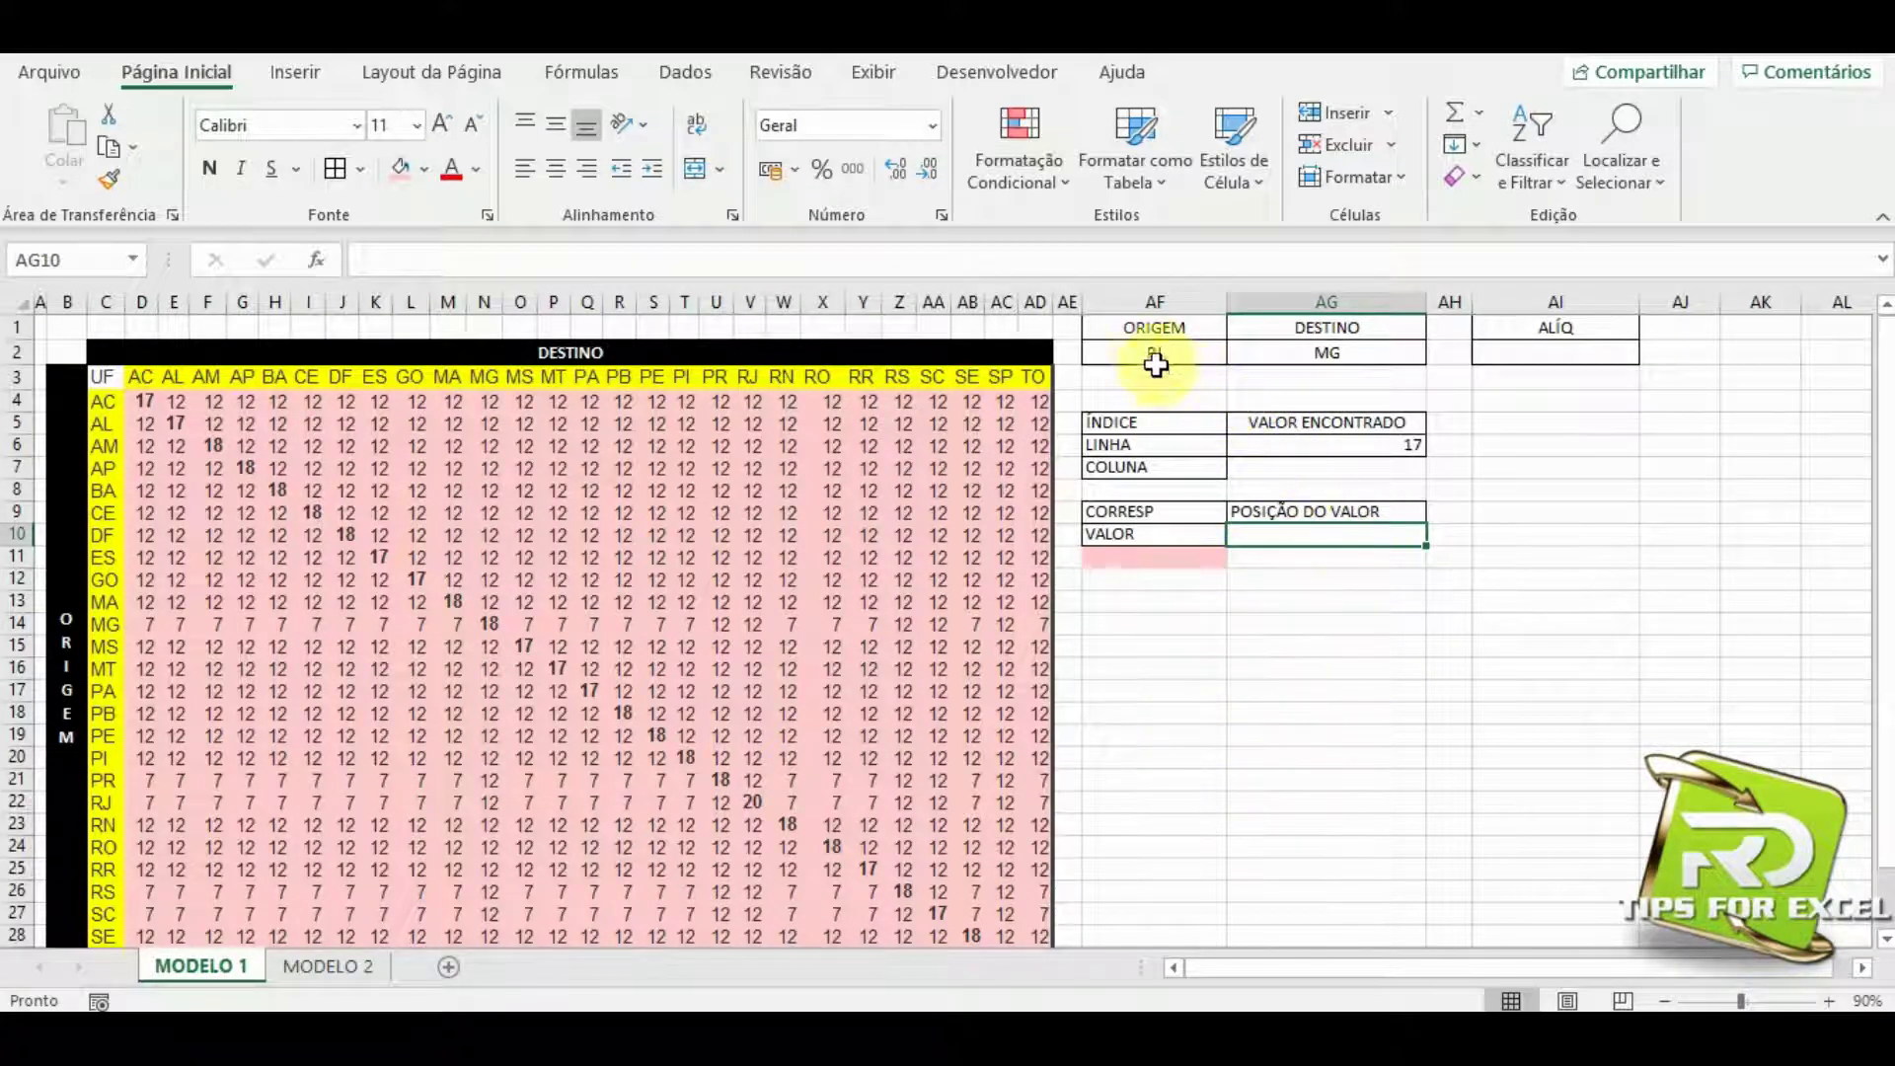
Remove the pink fill from cell AF11 by copying the blank cell AF13 over it.
click(1535, 352)
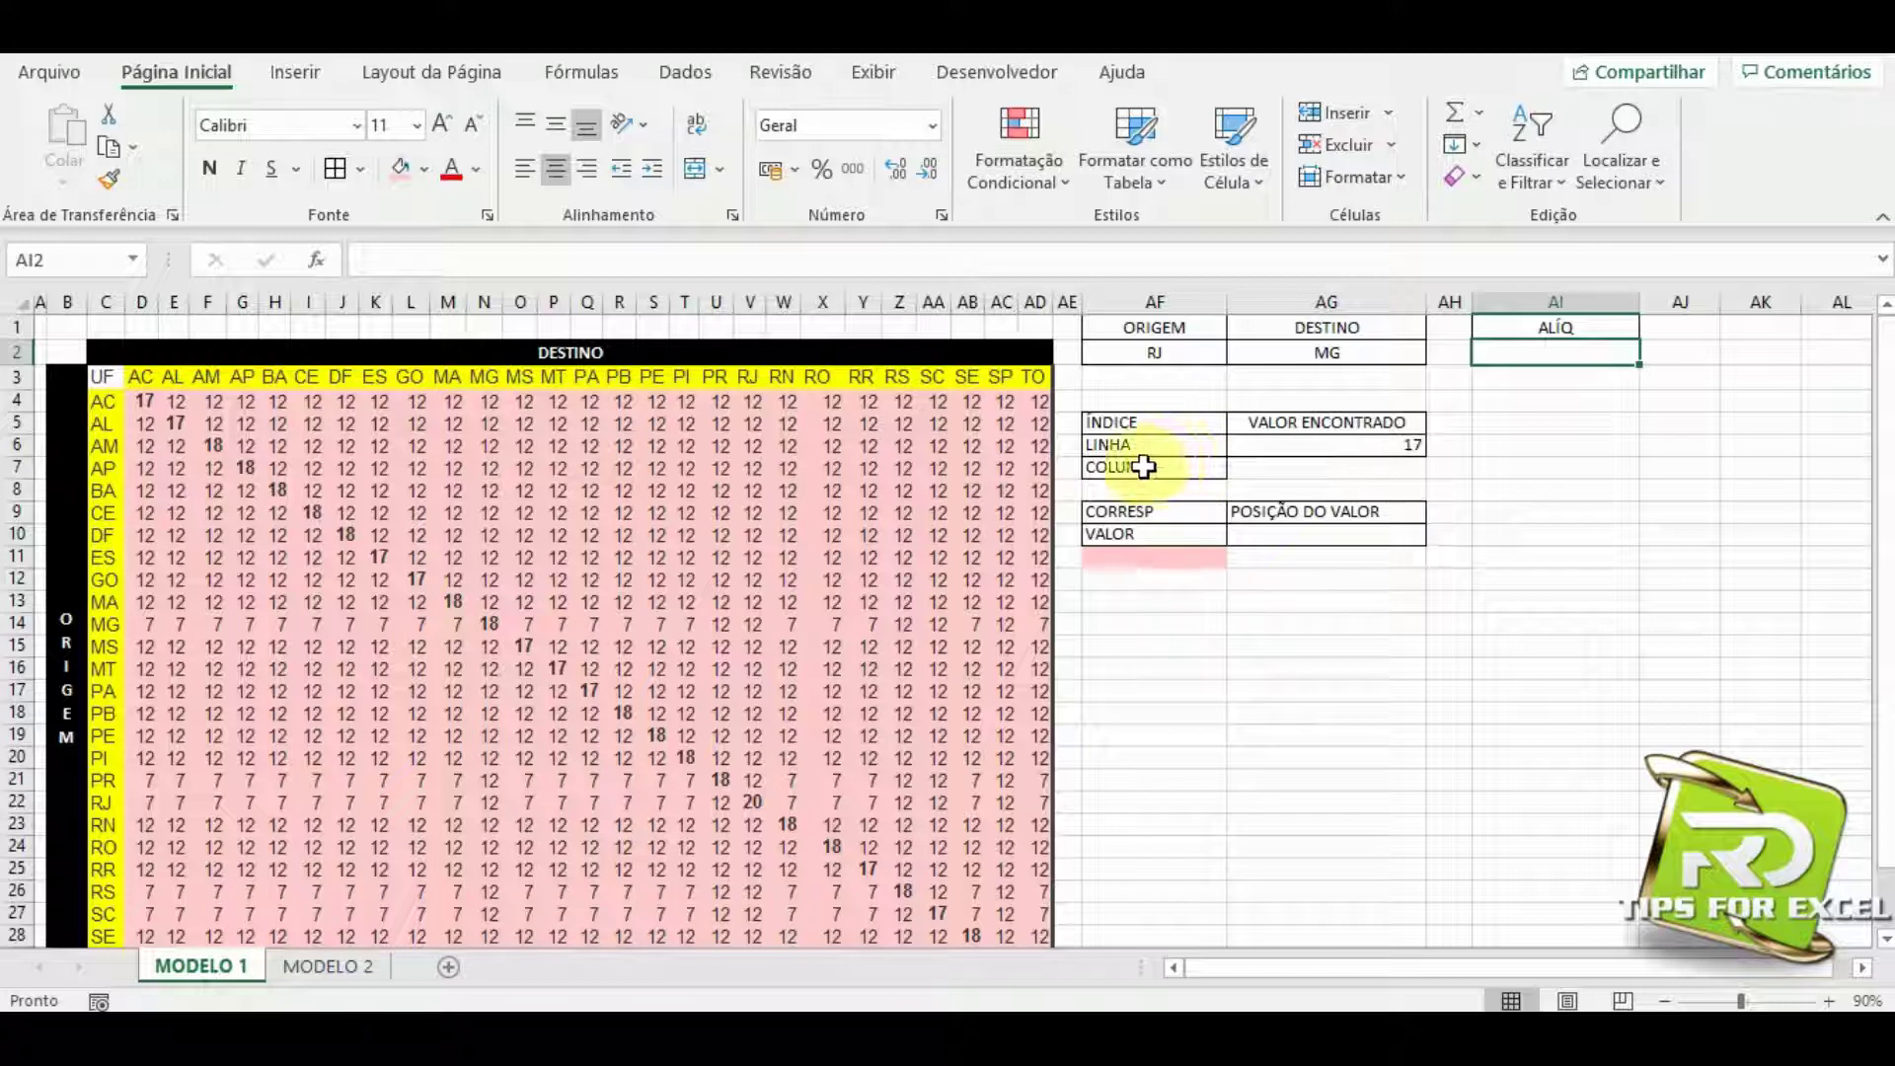
click(1161, 357)
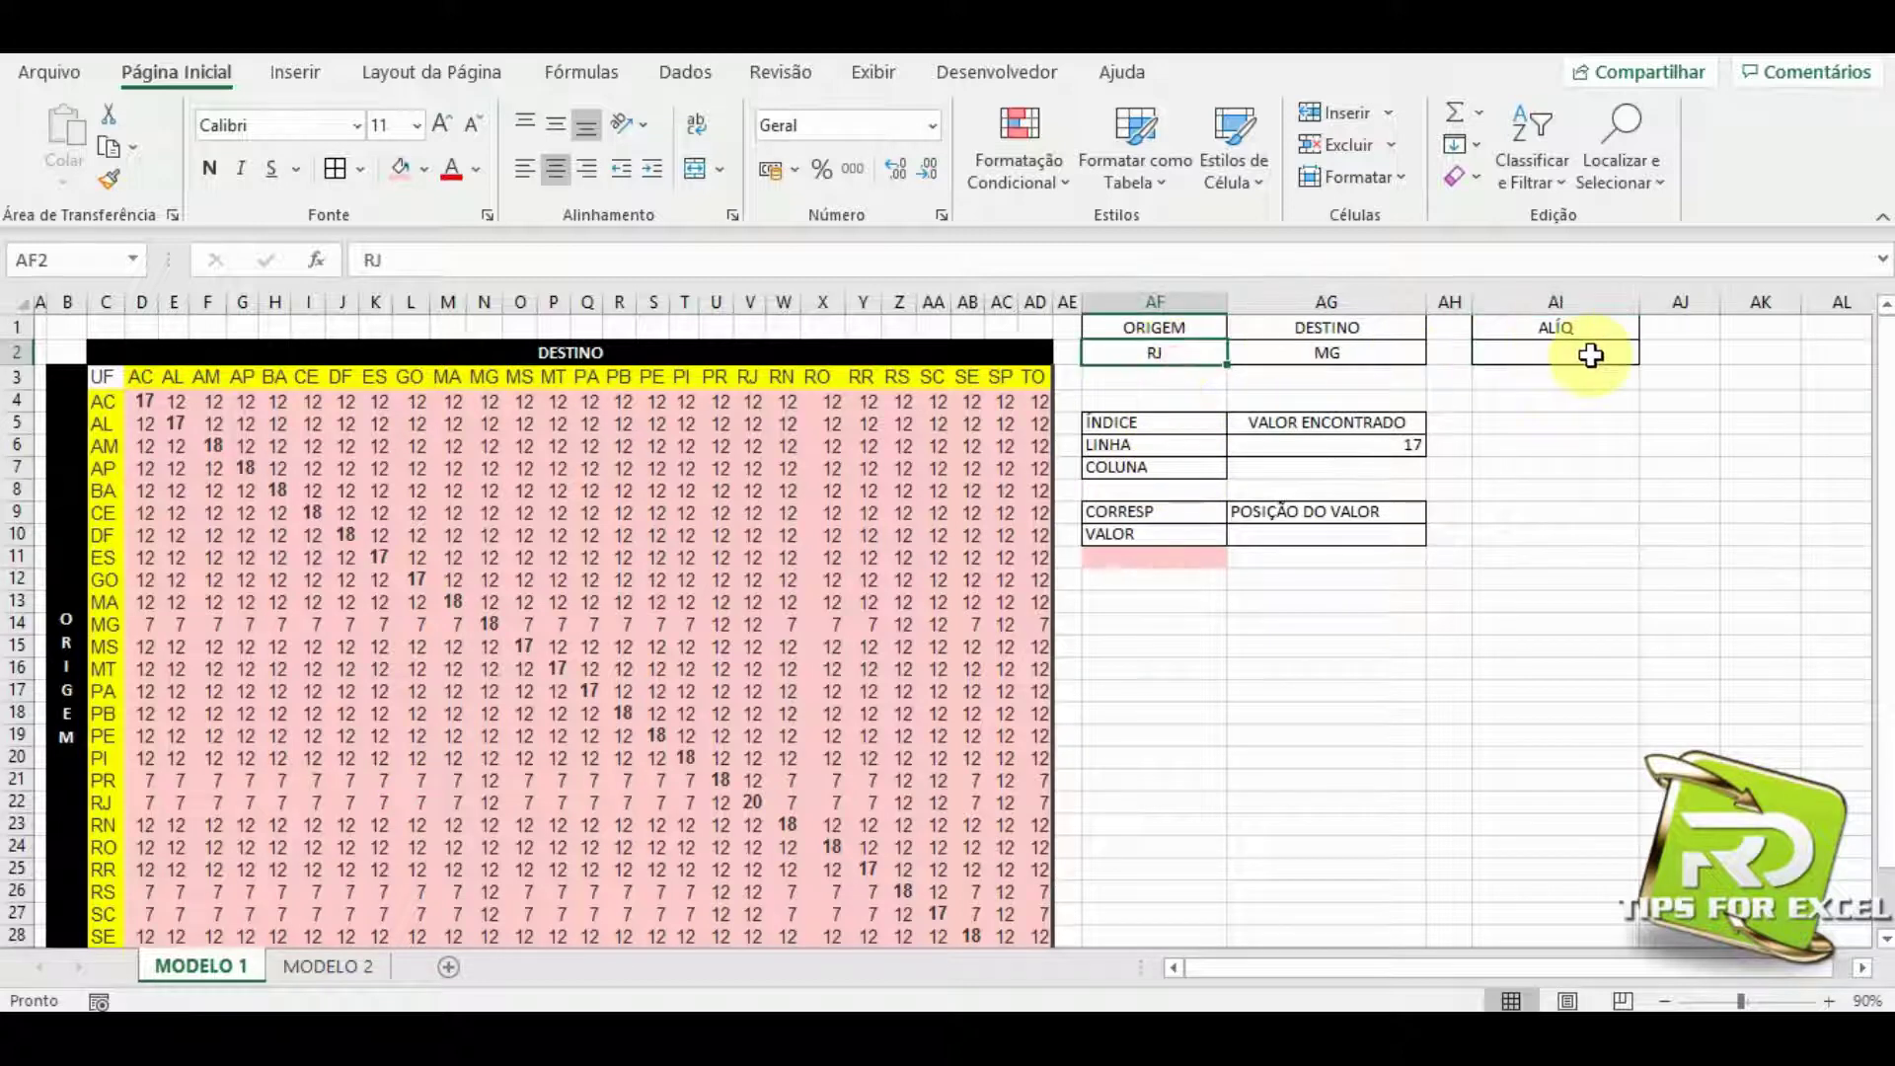
click(1239, 622)
click(1214, 595)
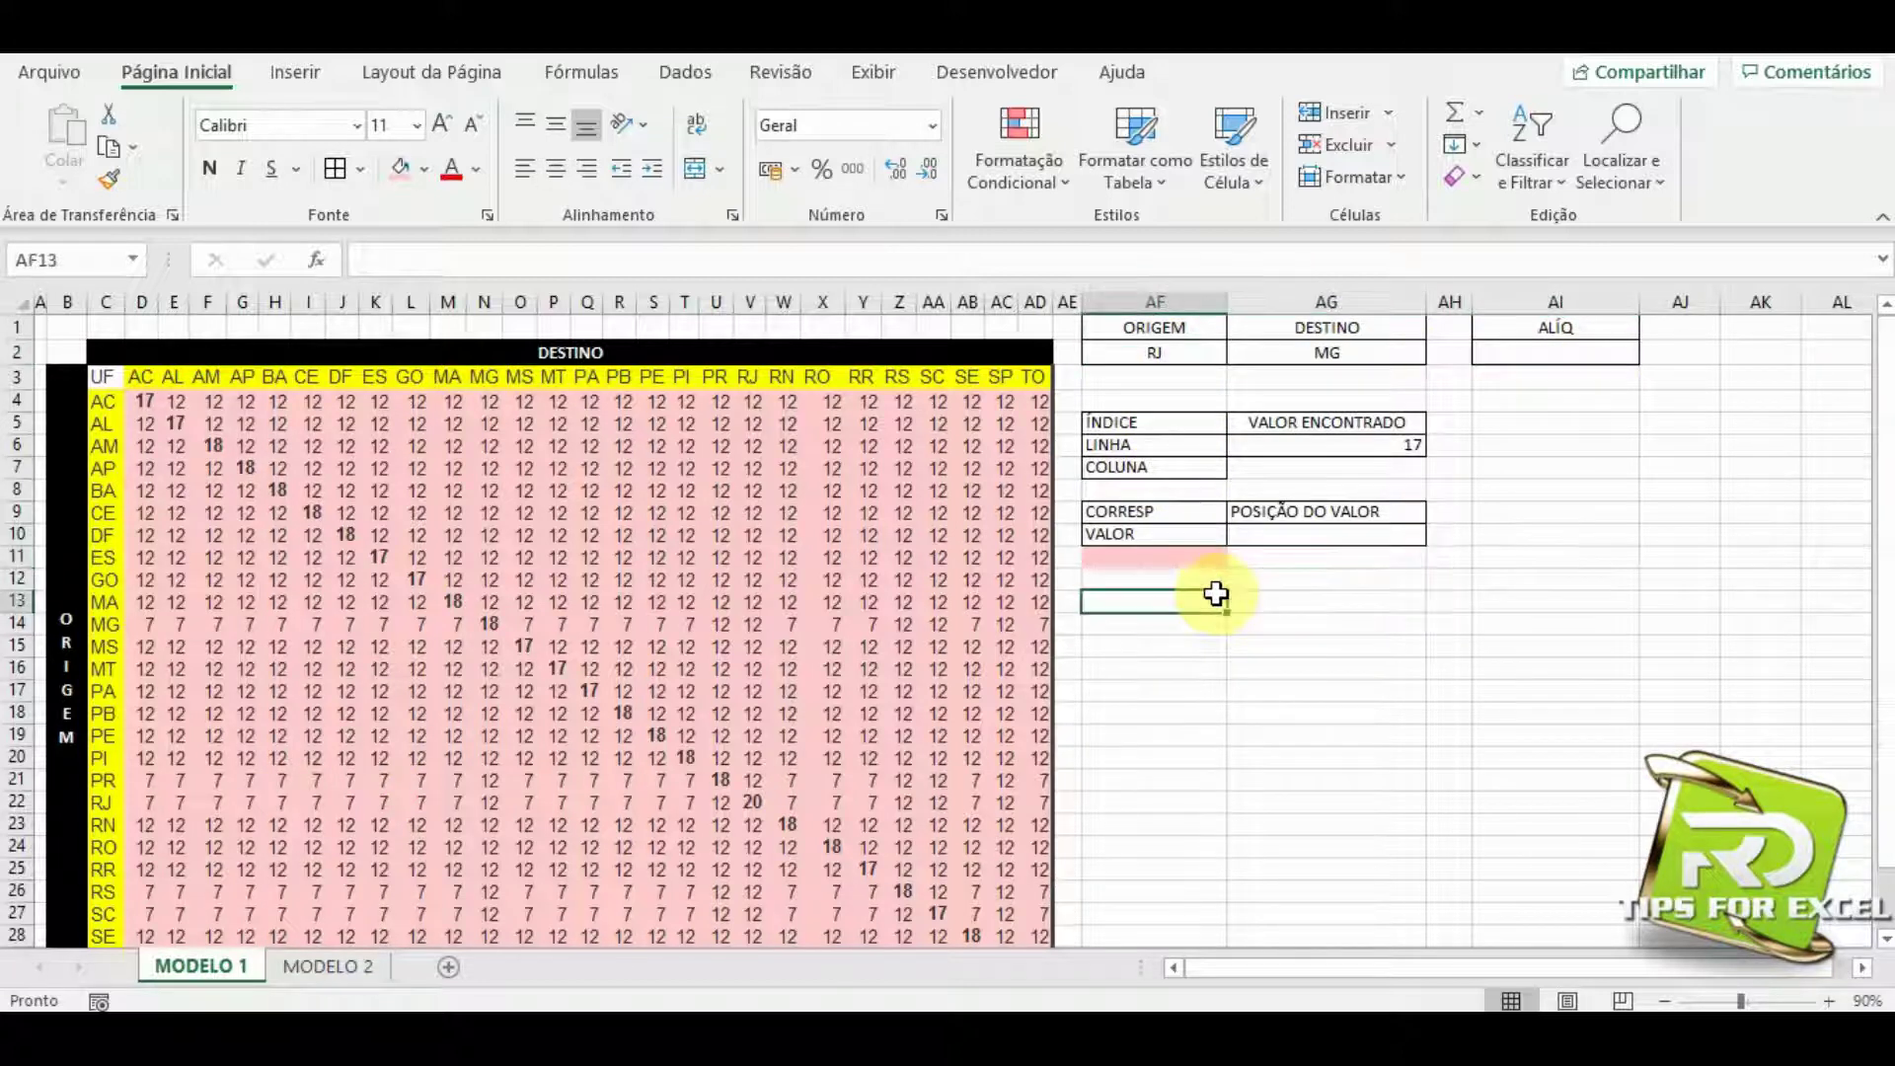
key(ctrl+c)
key(Up)
key(Up)
key(Up)
key(Down)
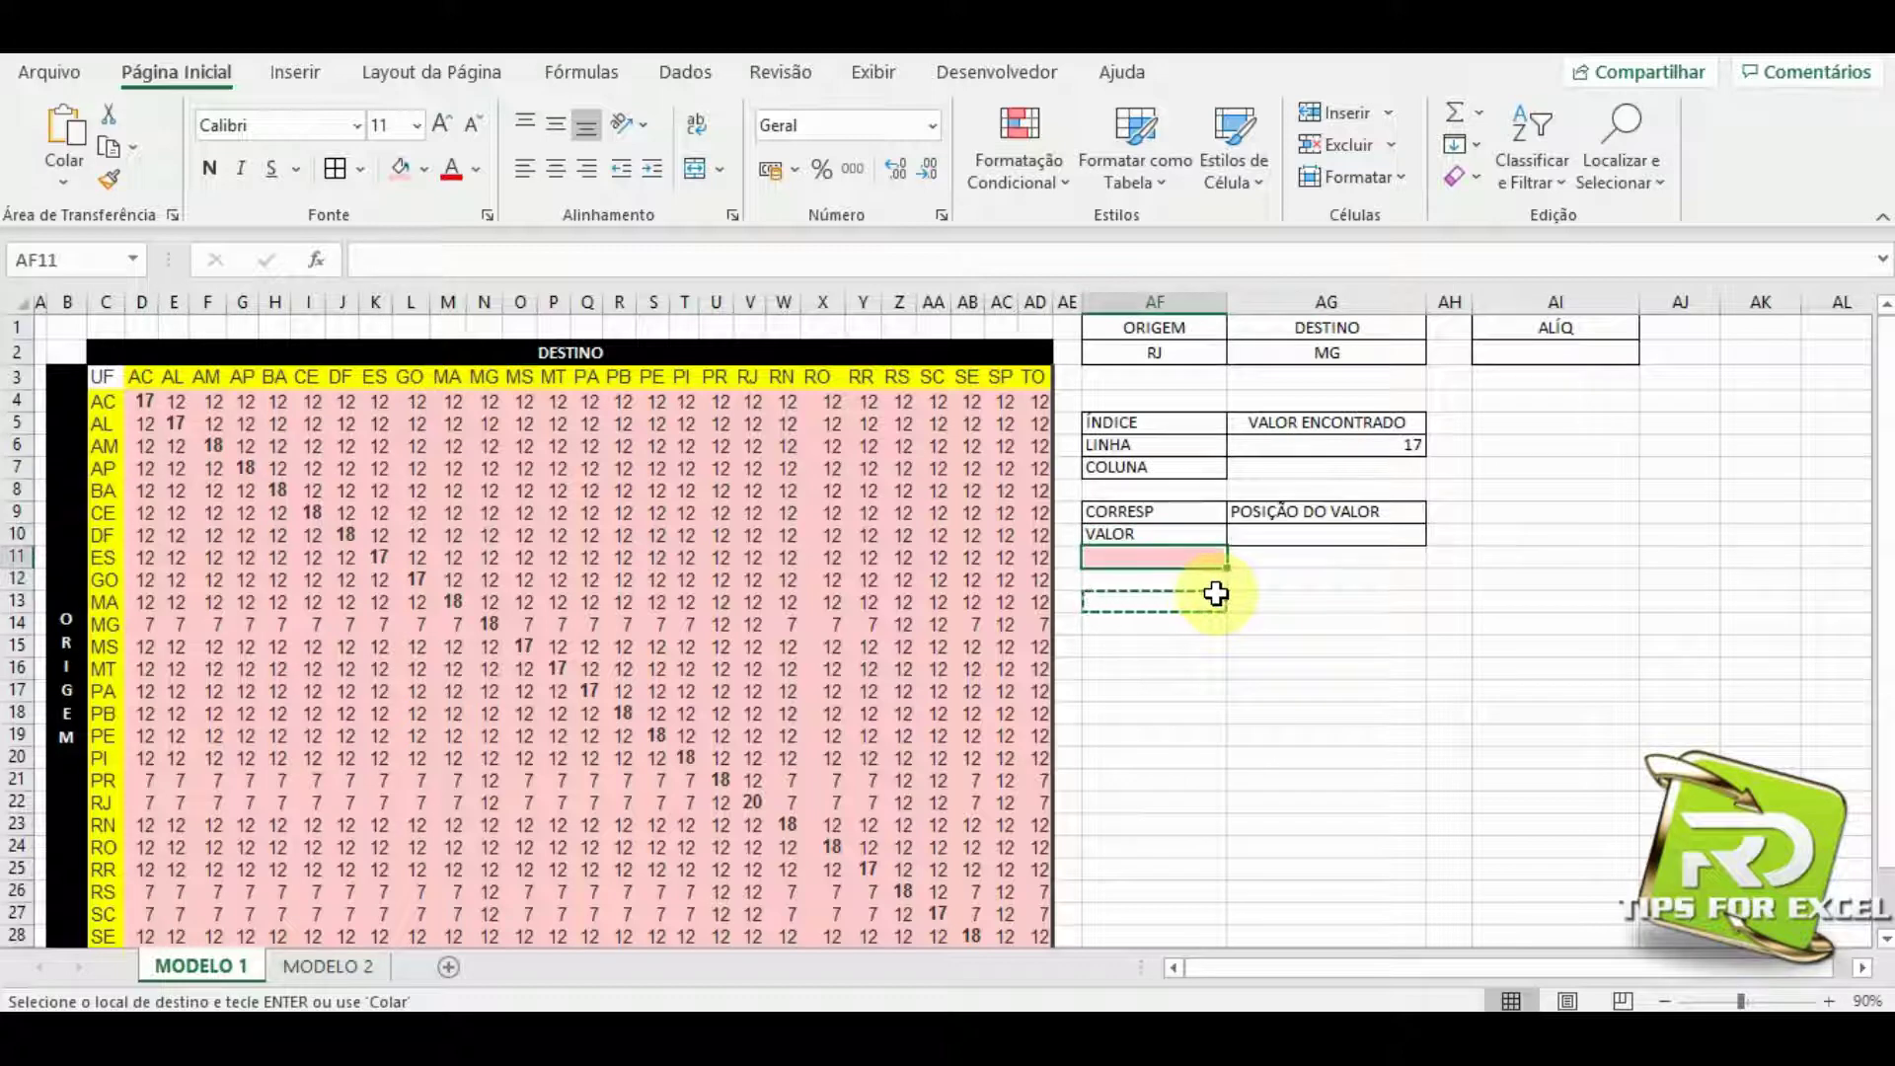
key(ctrl+v)
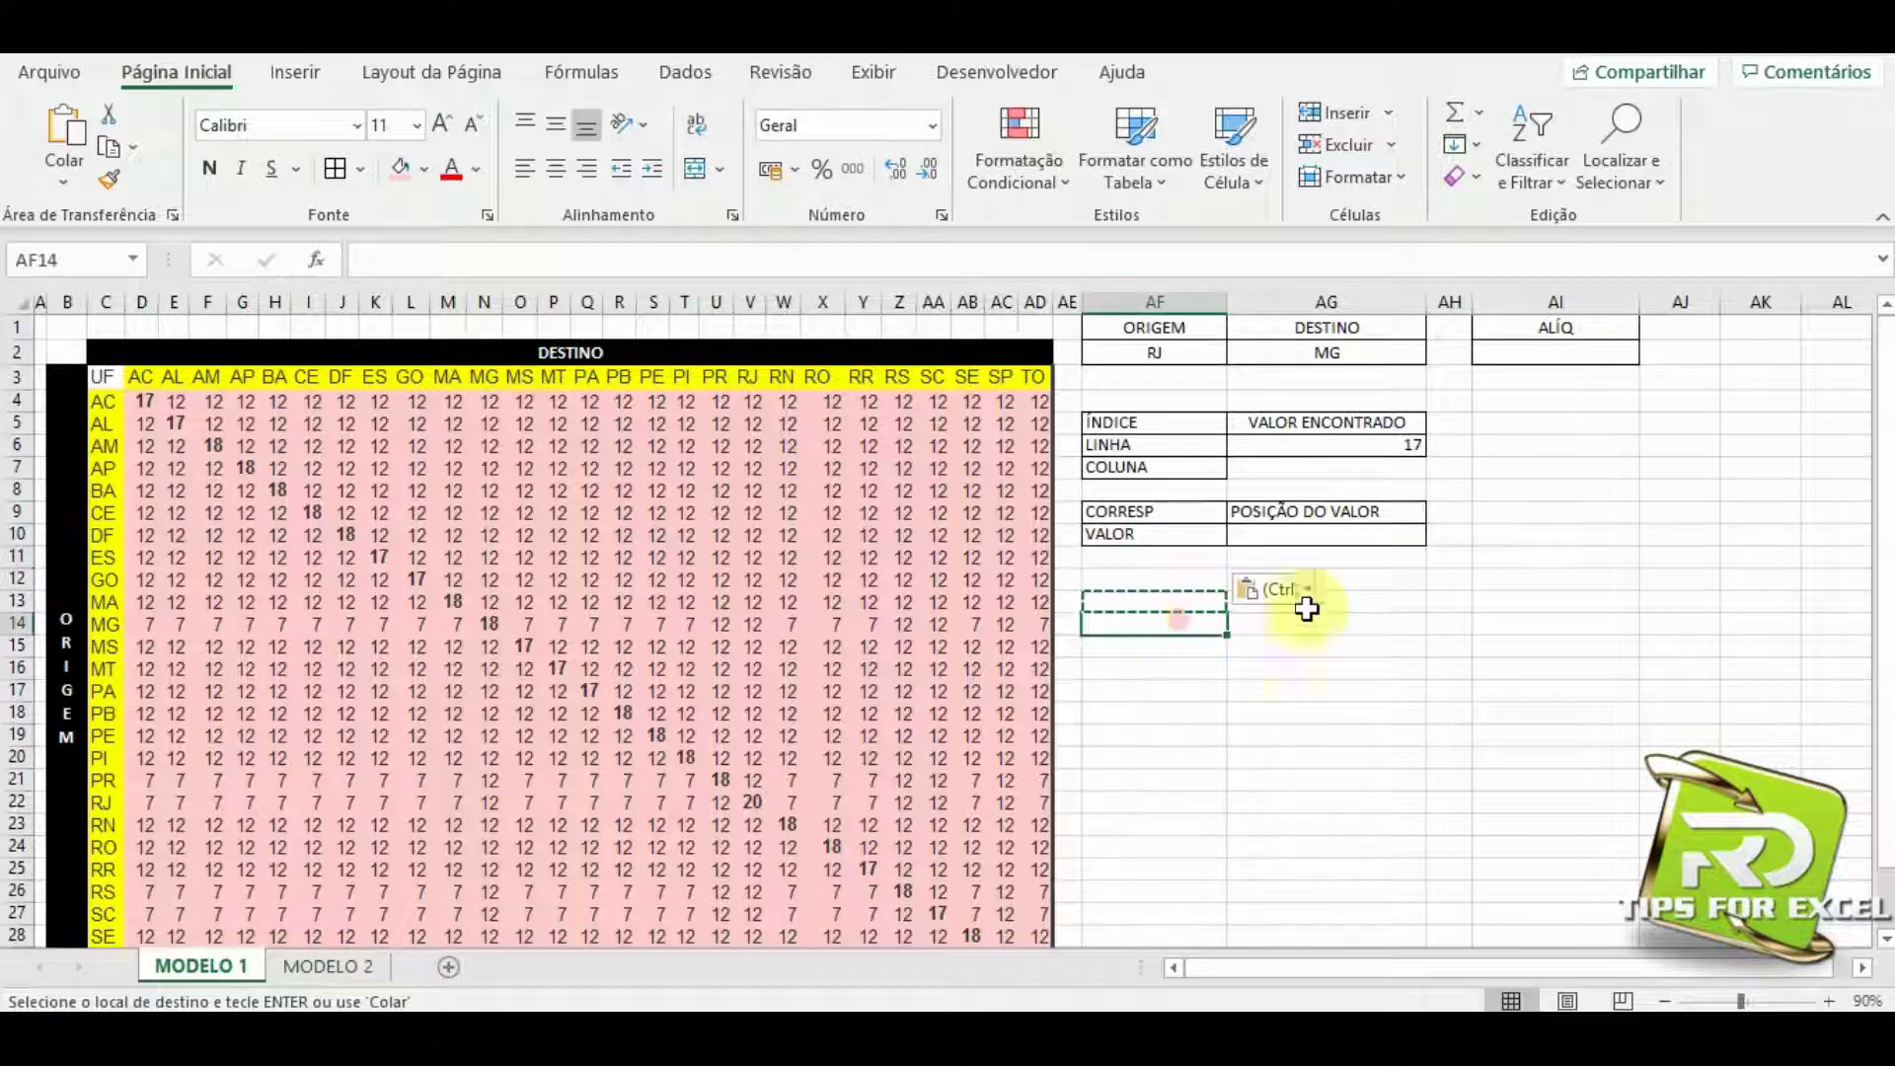
Start an ÍNDICE formula in the ALÍQ cell AI2 with the rate table D4:AD30 as its matrix.
click(1505, 352)
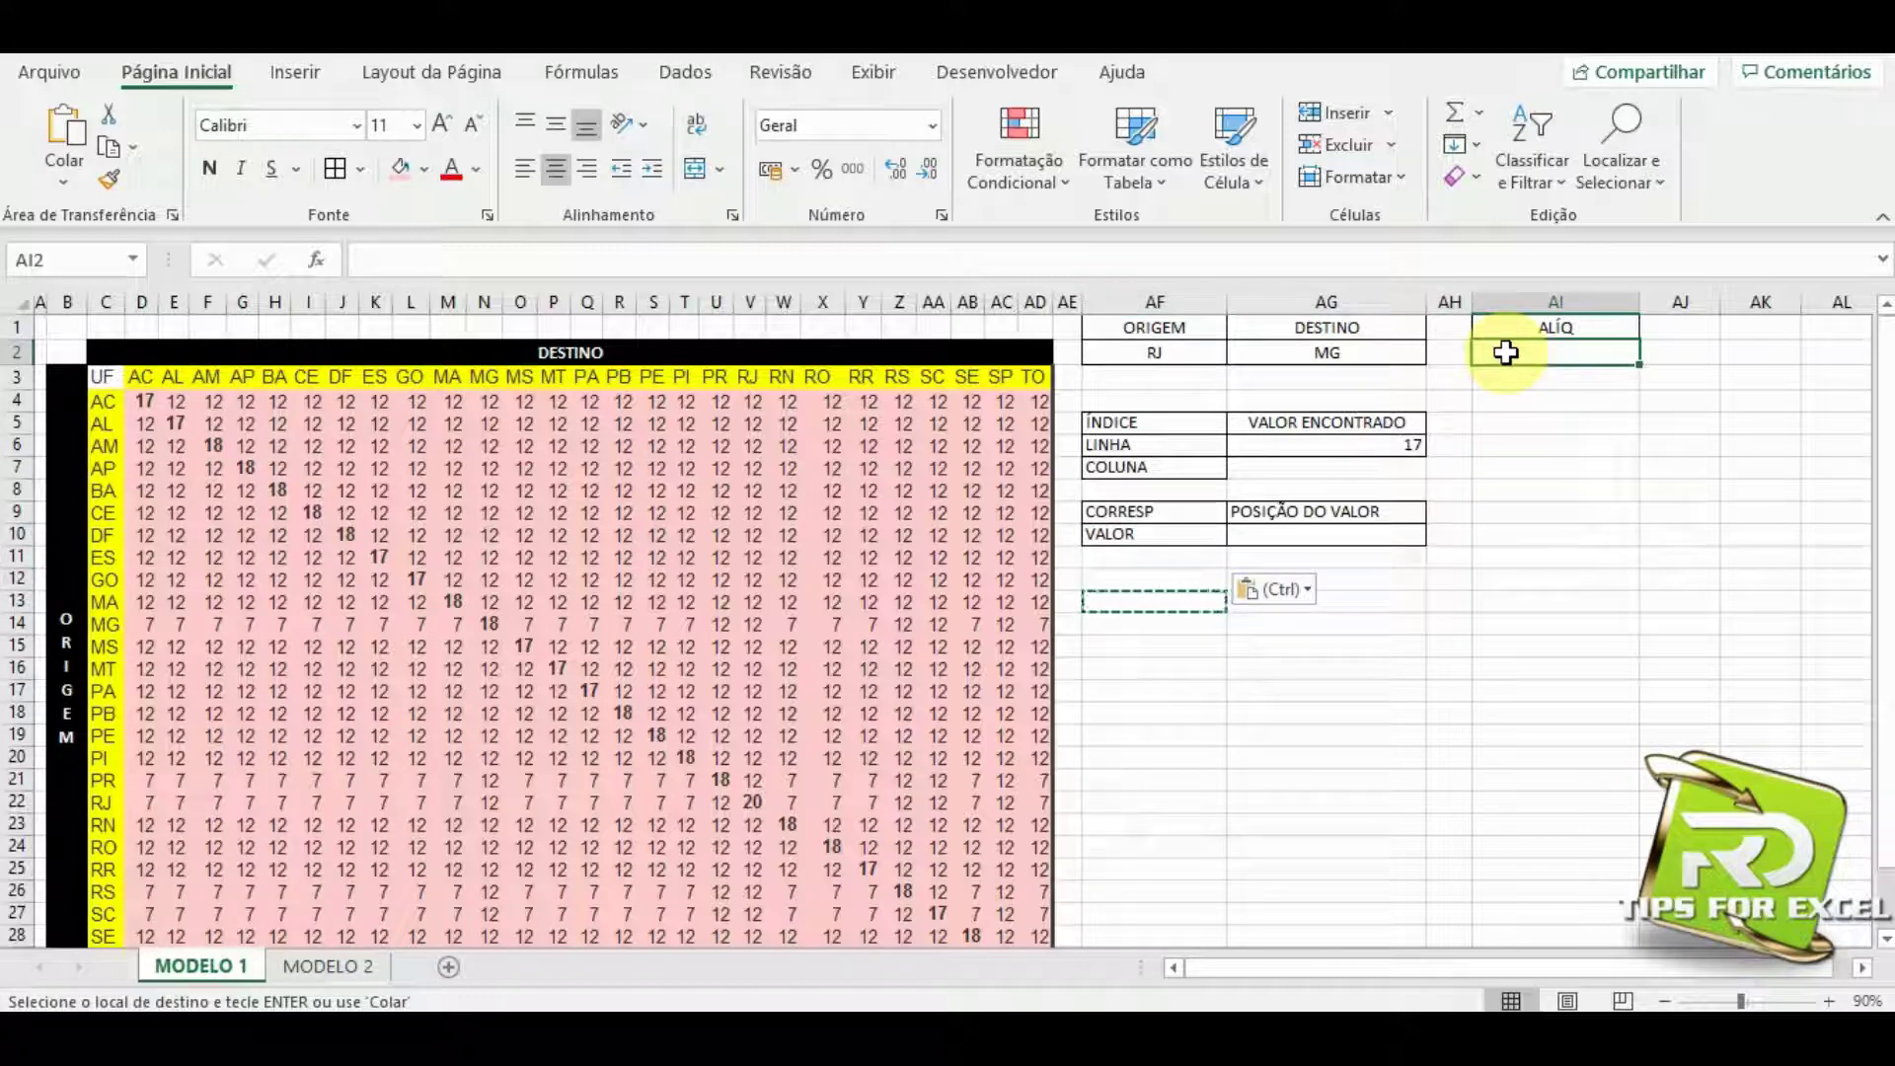
text(=ín)
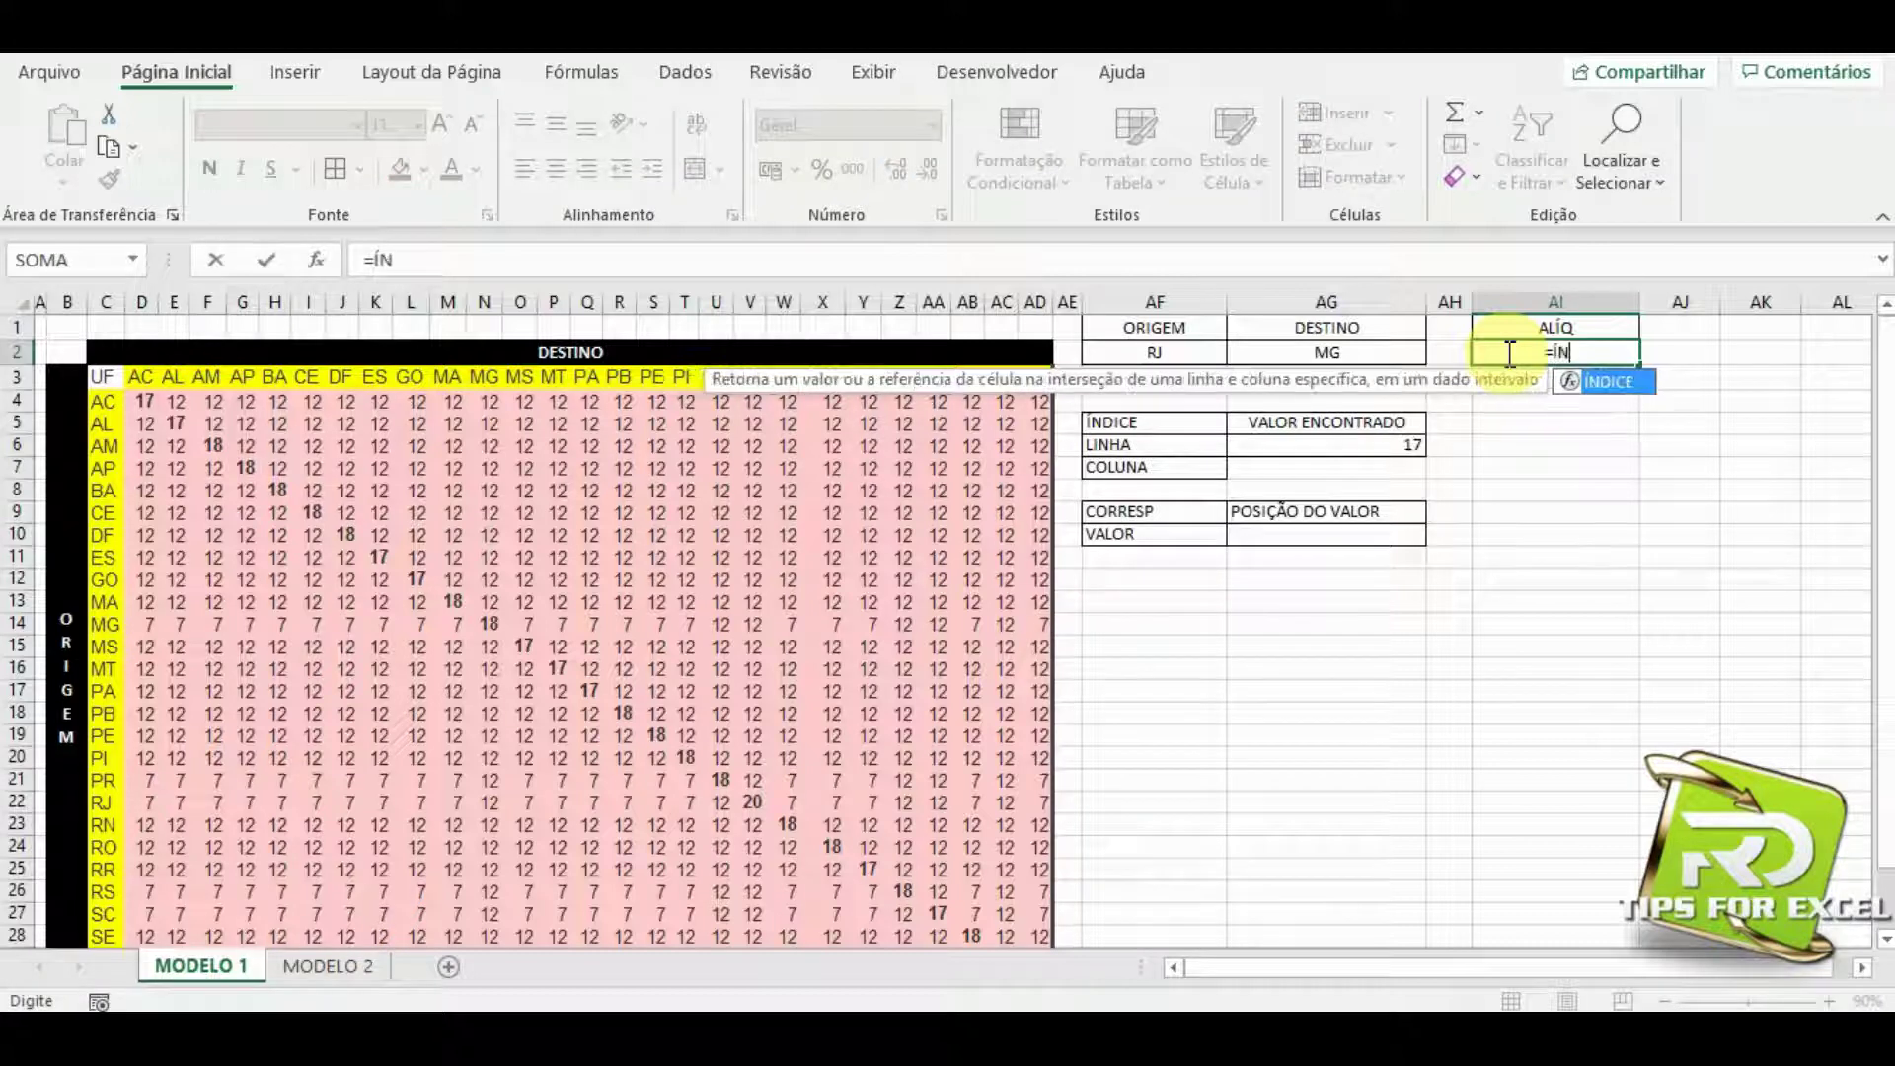
key(Tab)
drag(1832, 372, 833, 524)
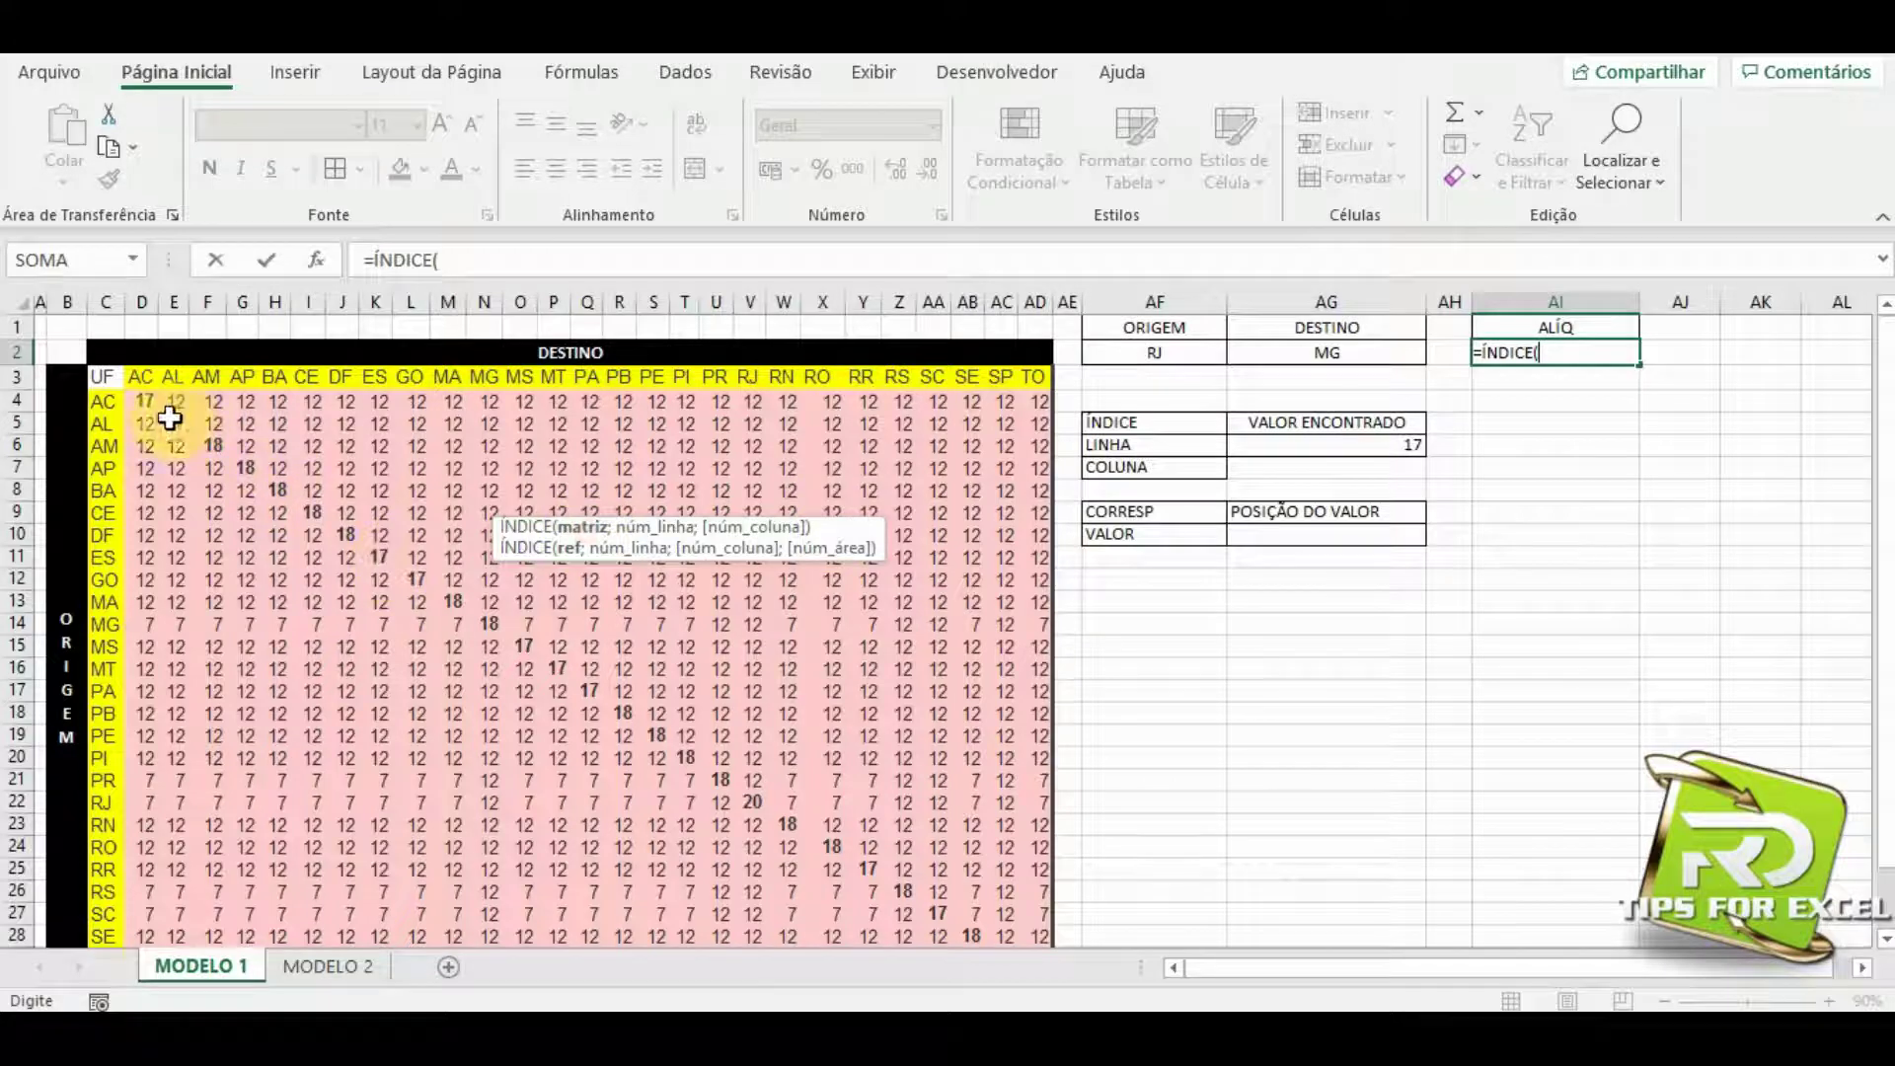
drag(147, 401, 1018, 905)
scroll(789, 671, up, 1)
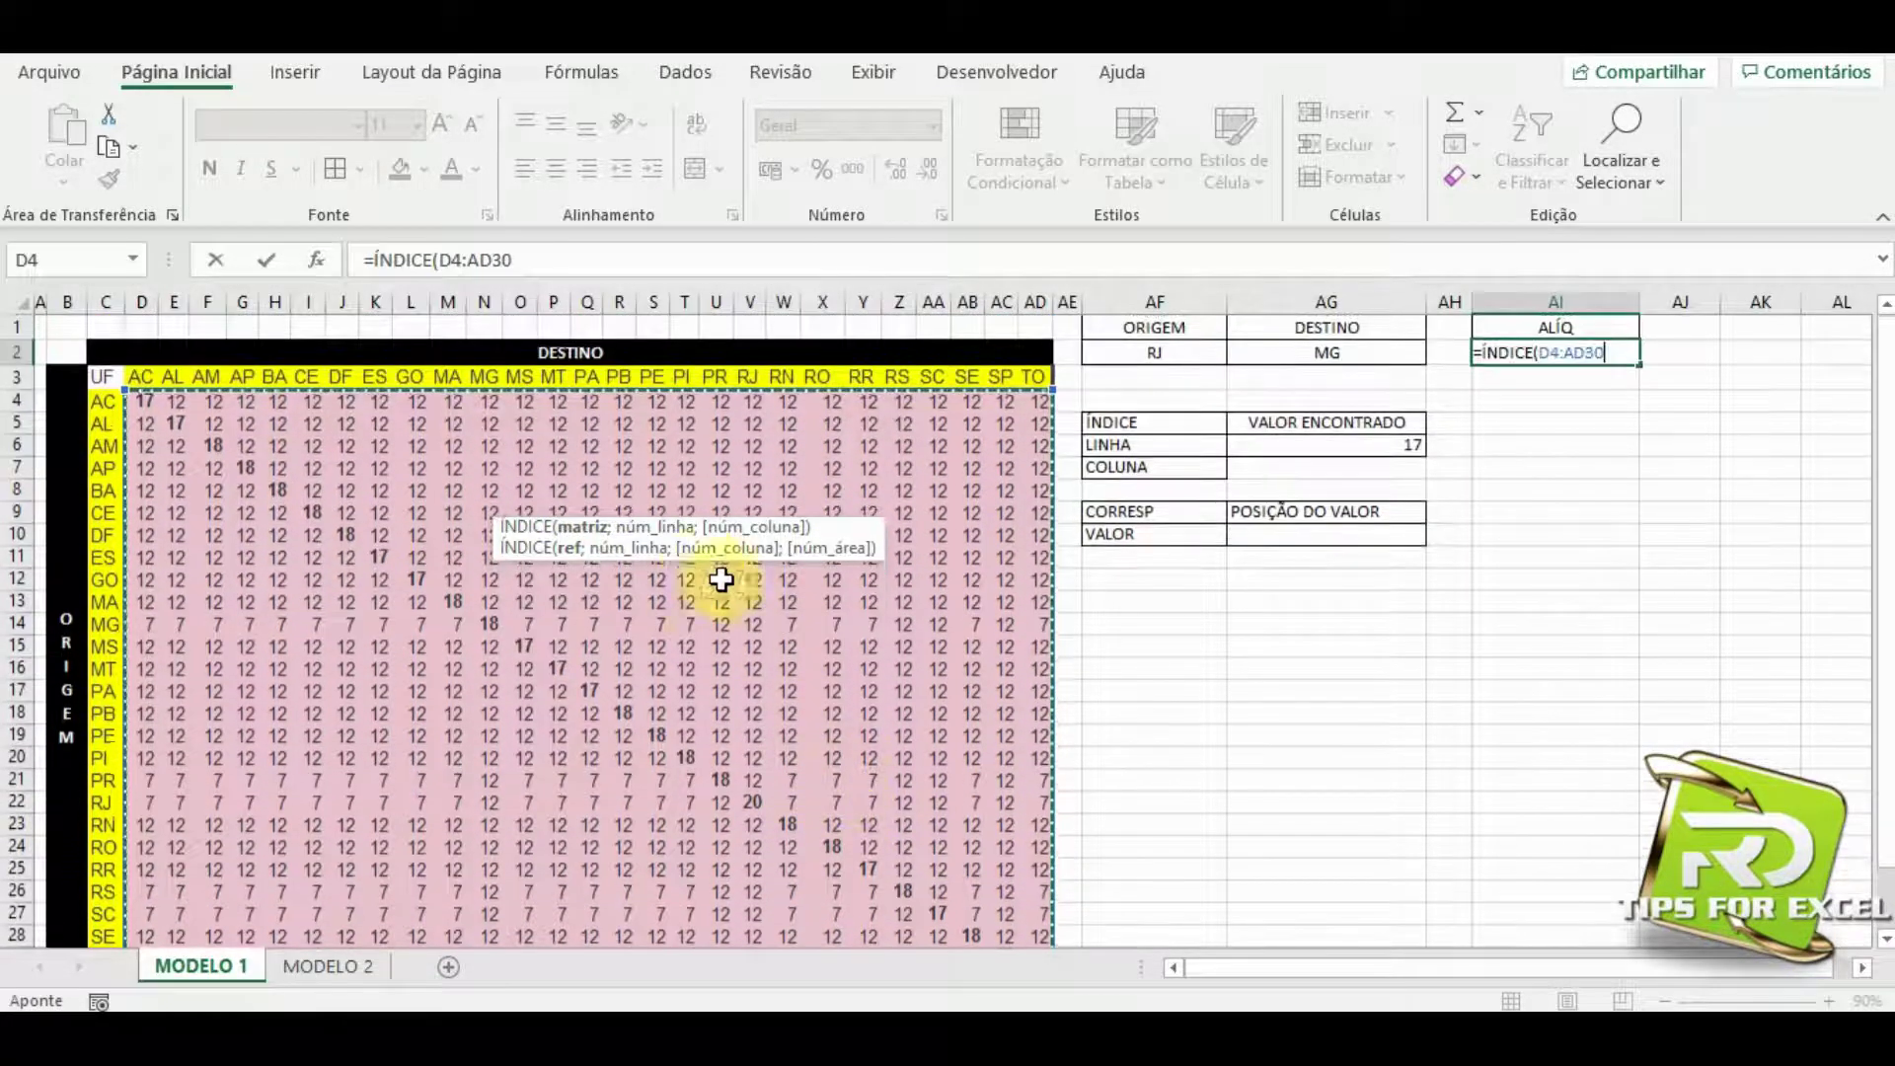
text(;)
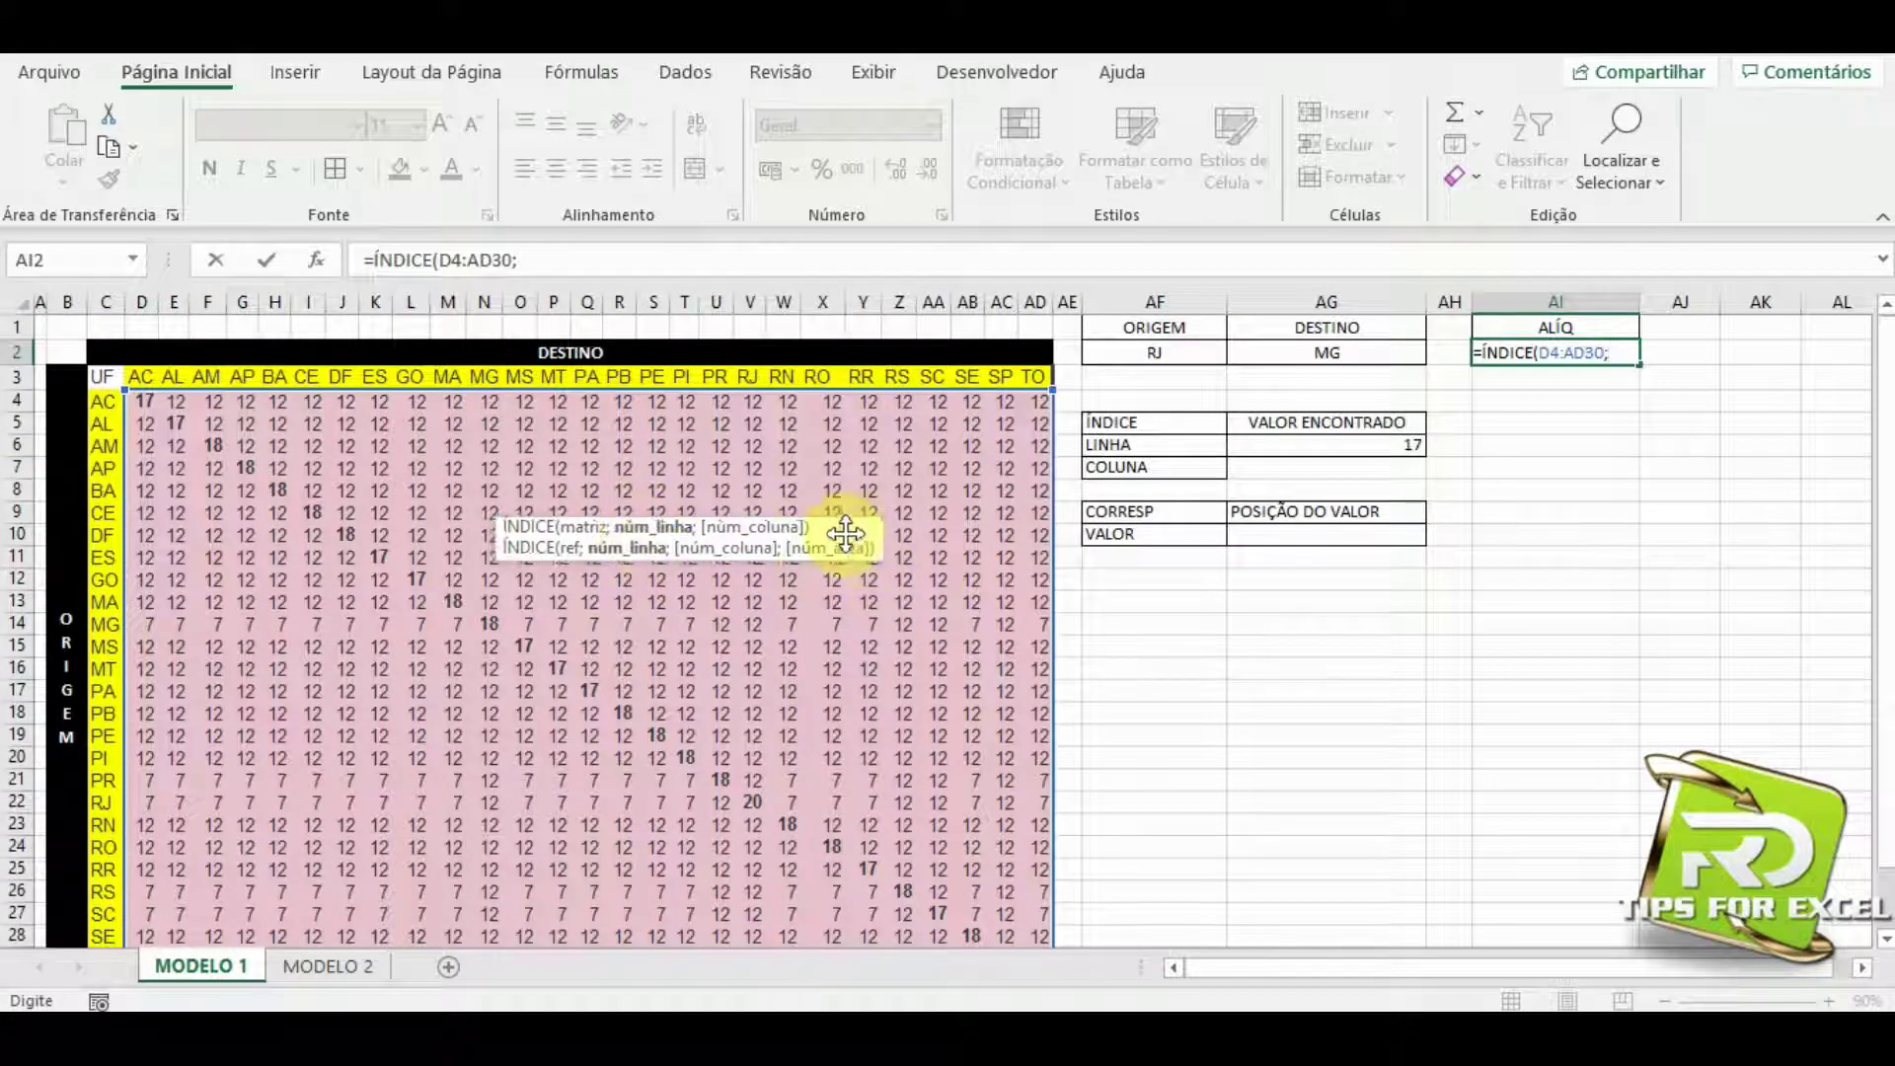
drag(845, 533, 1450, 601)
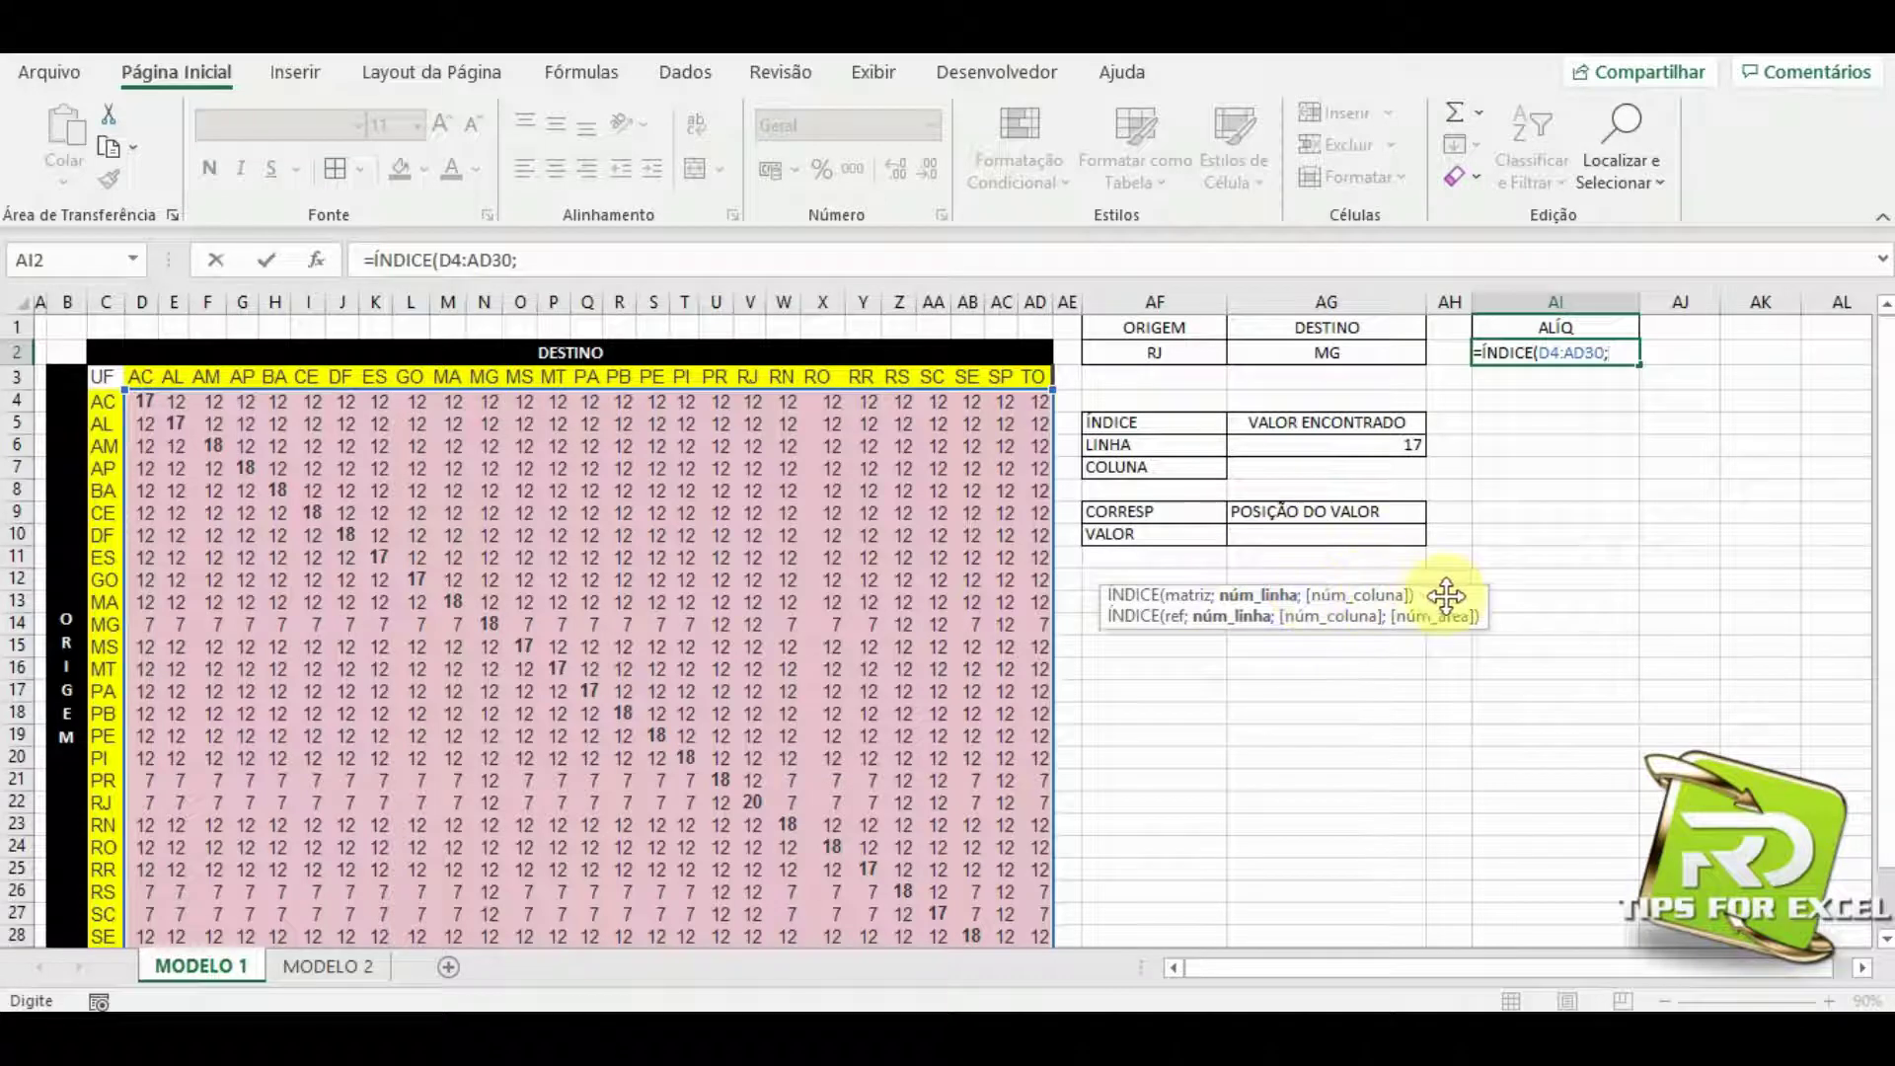
drag(1446, 595, 1042, 585)
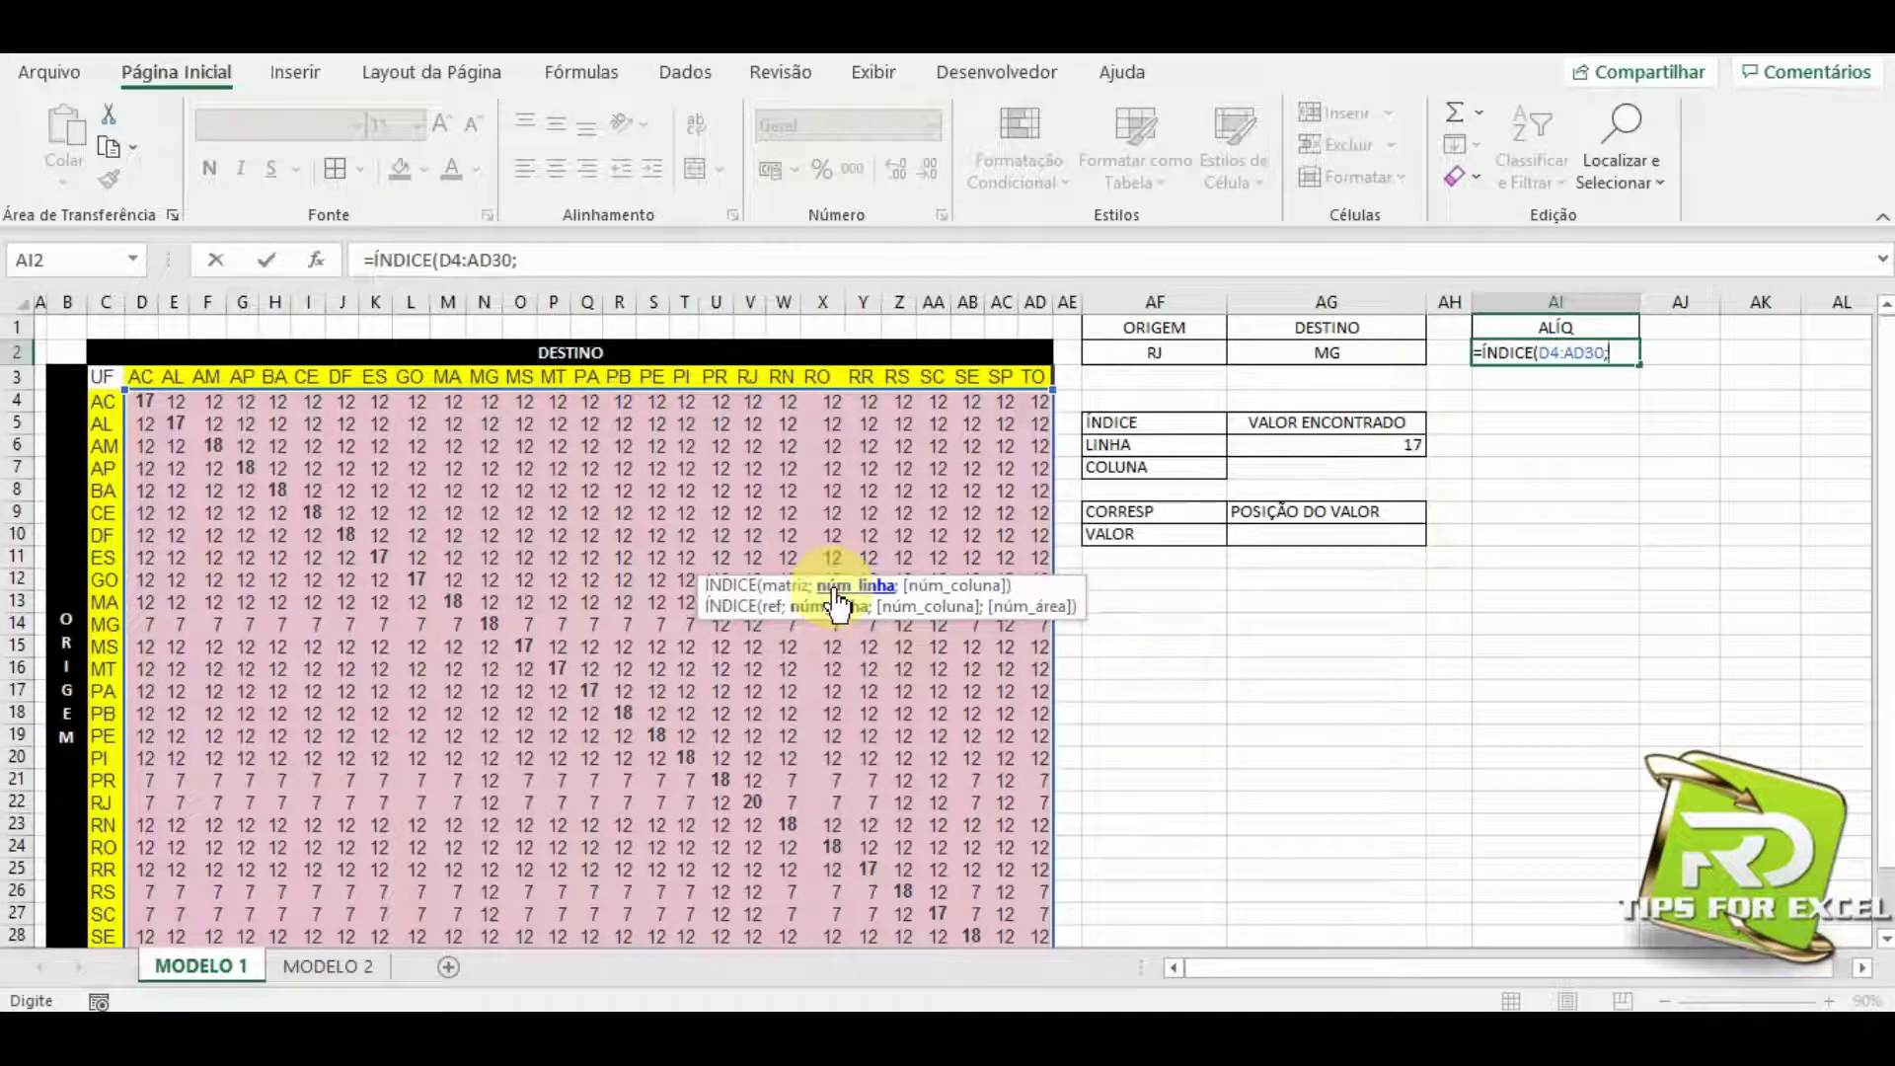
Nest CORRESP as the row argument, looking up origin AF2 in the state list C4:C30 with exact match 0.
text(COR)
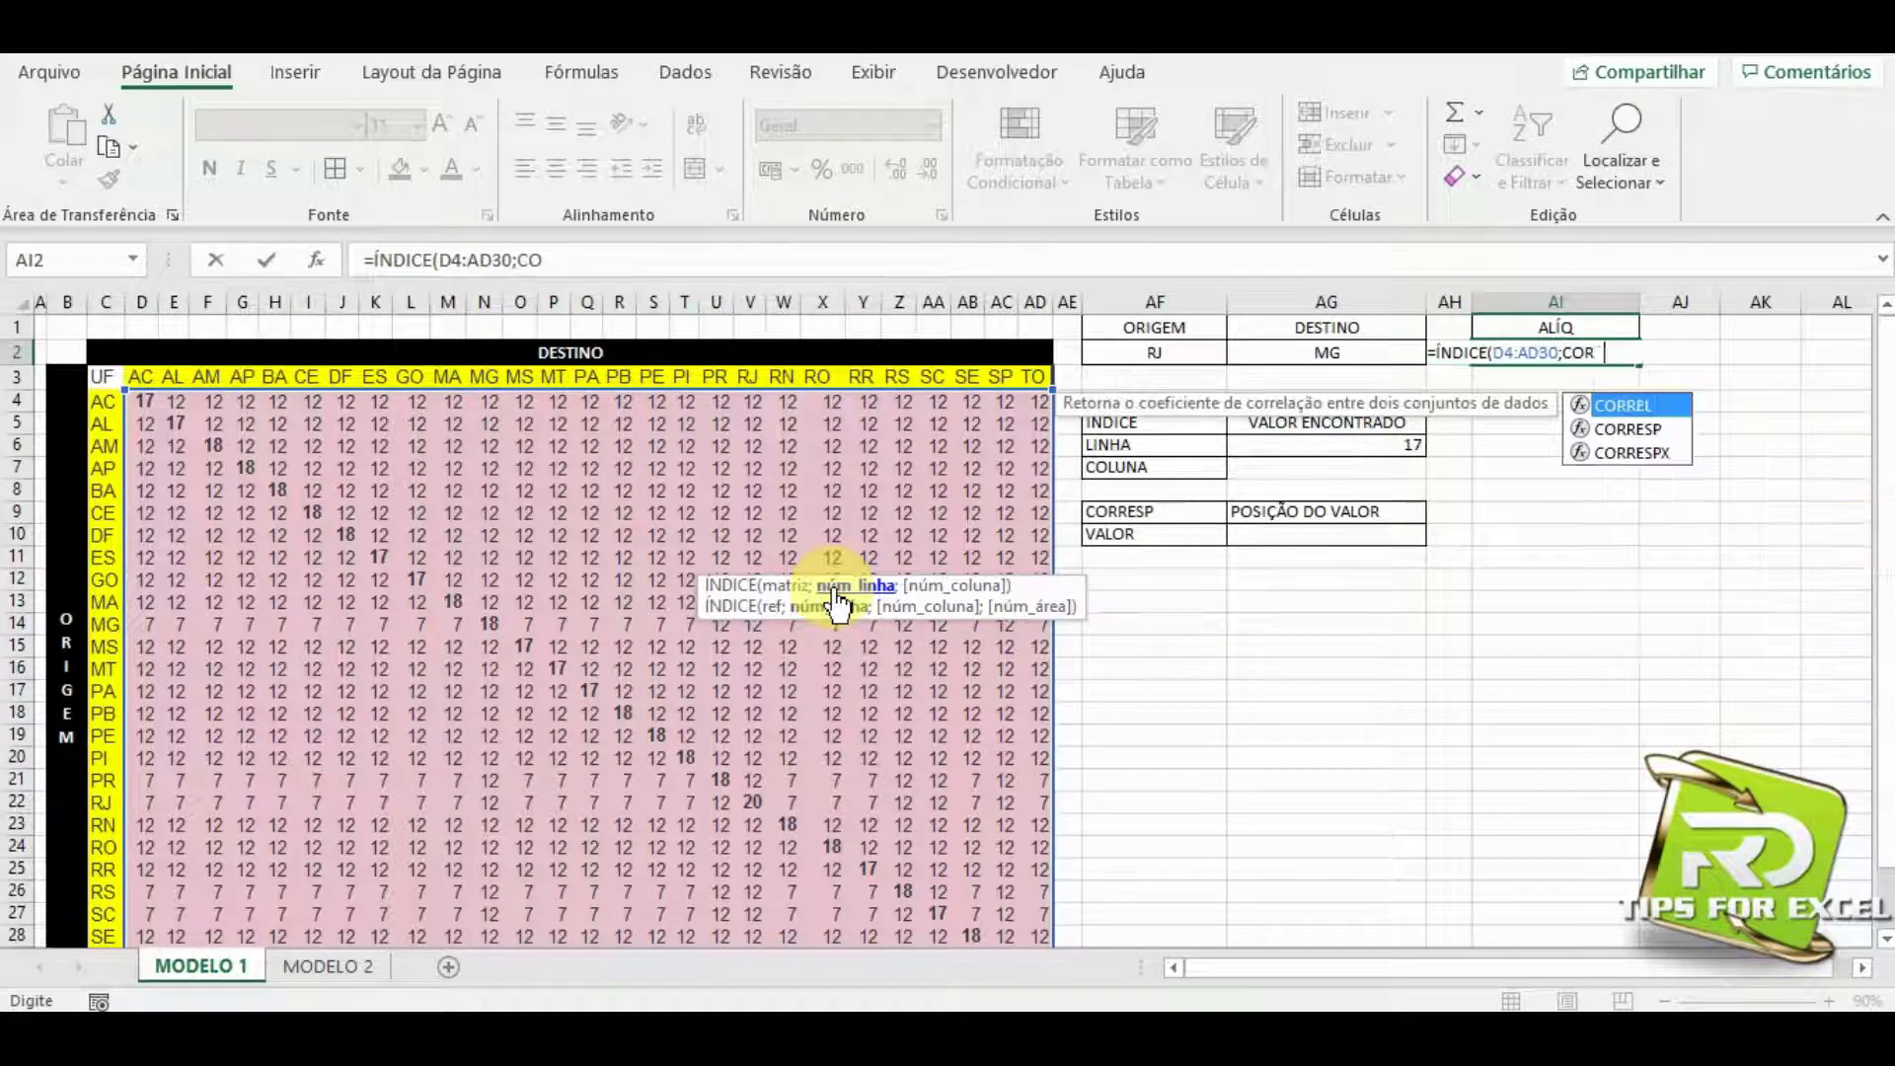
text(R)
key(Down)
key(Tab)
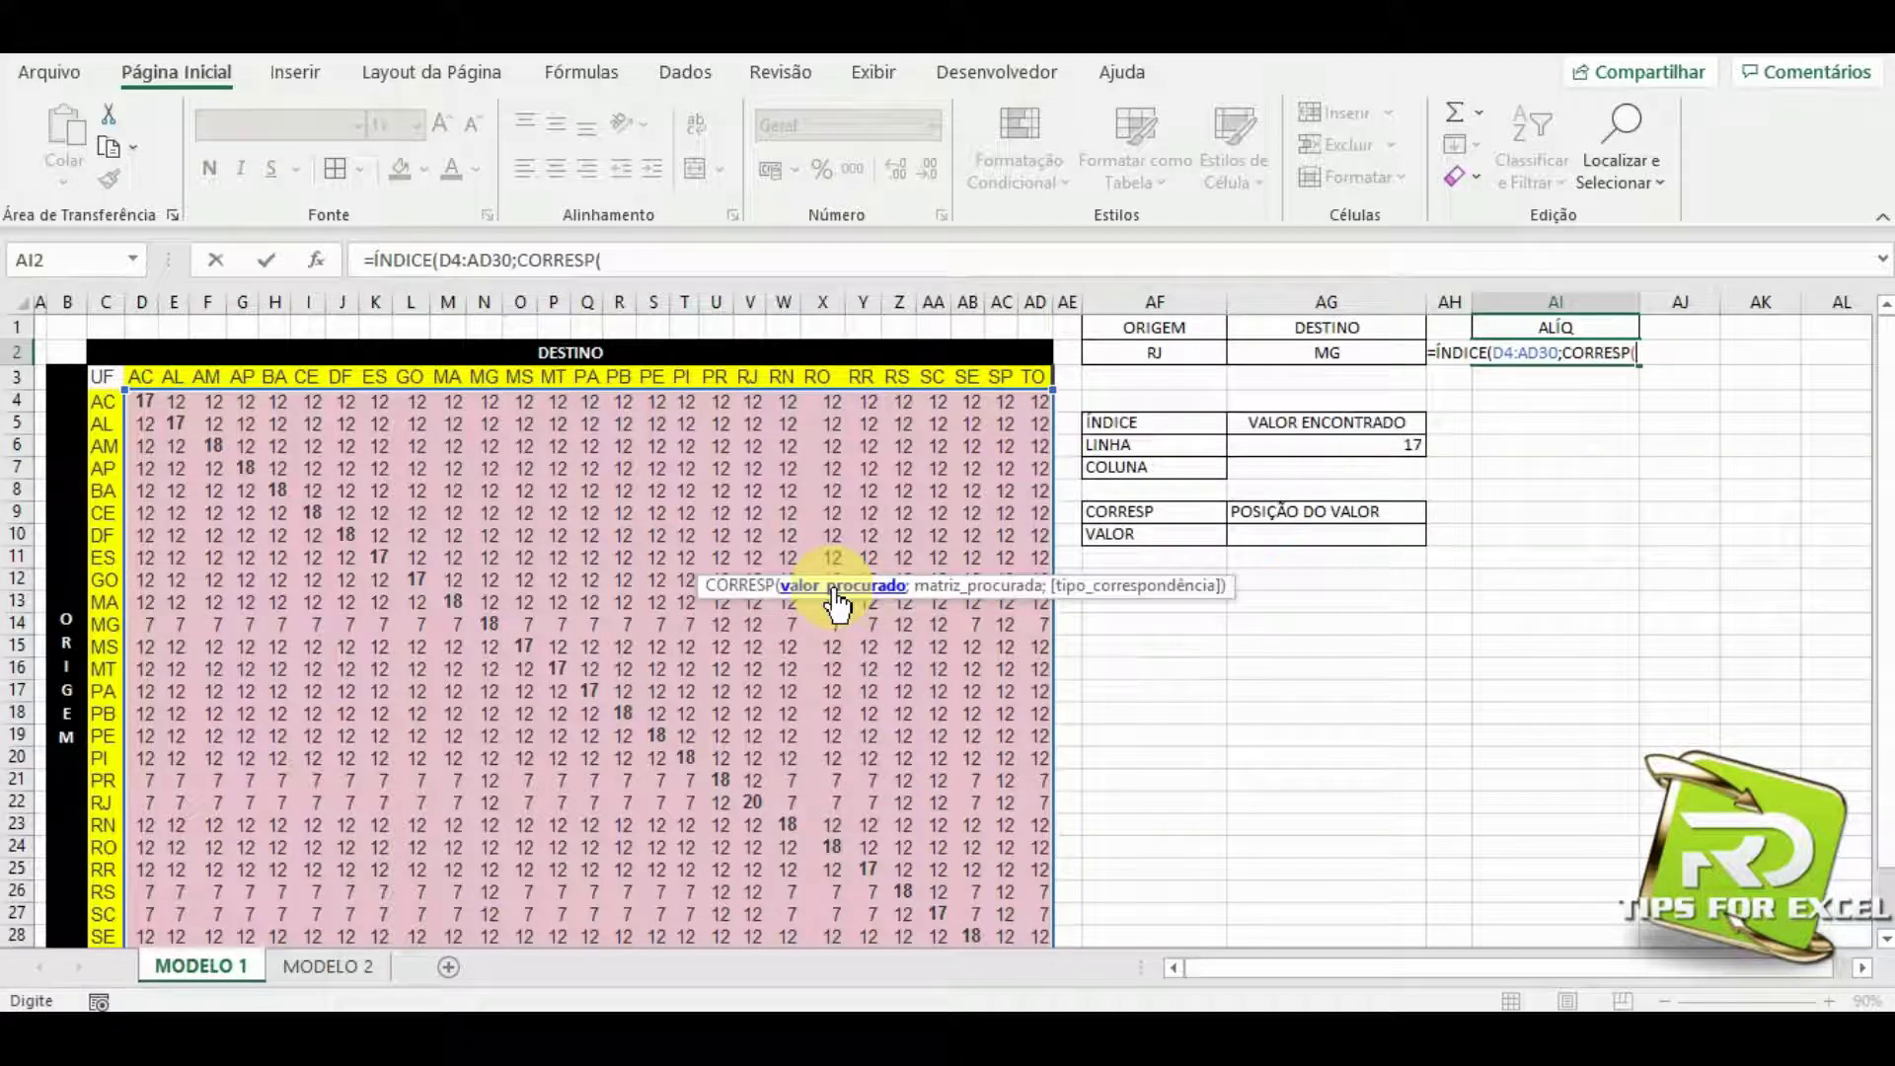
drag(972, 584, 1406, 610)
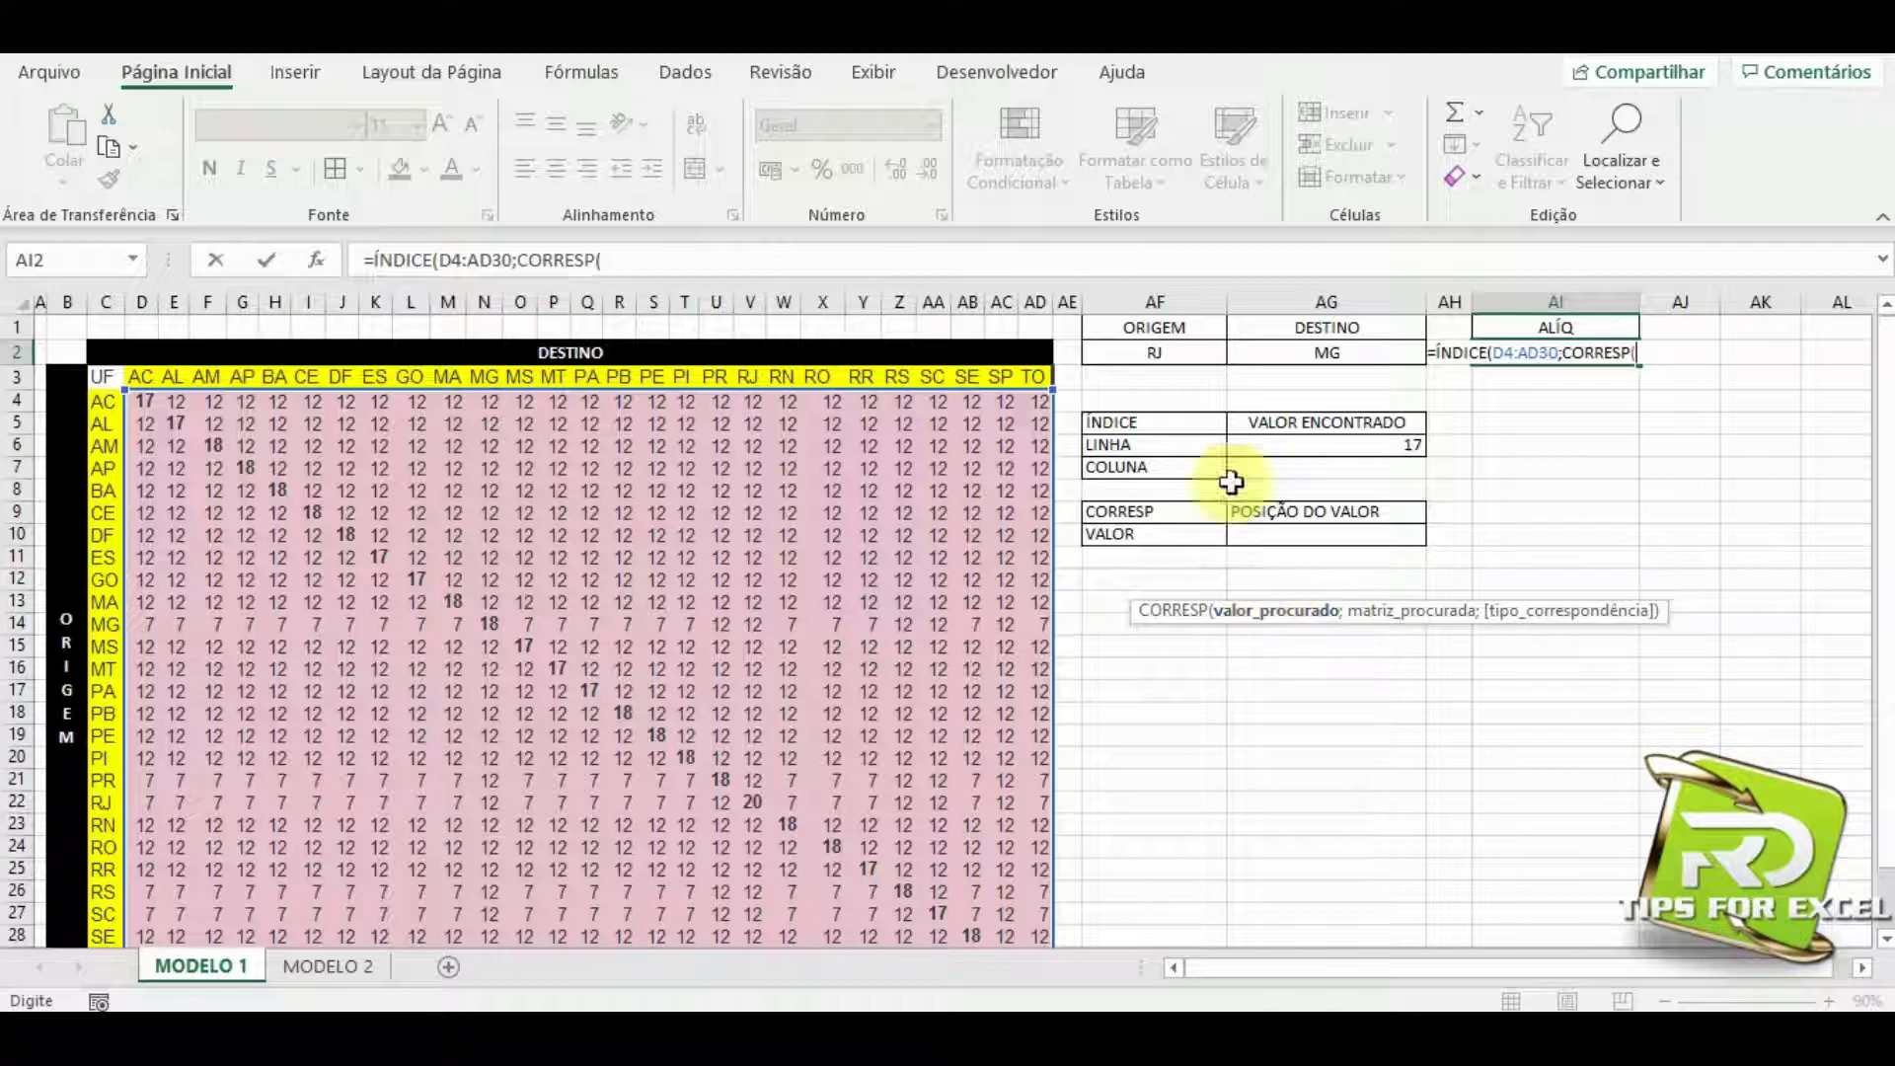
click(1145, 355)
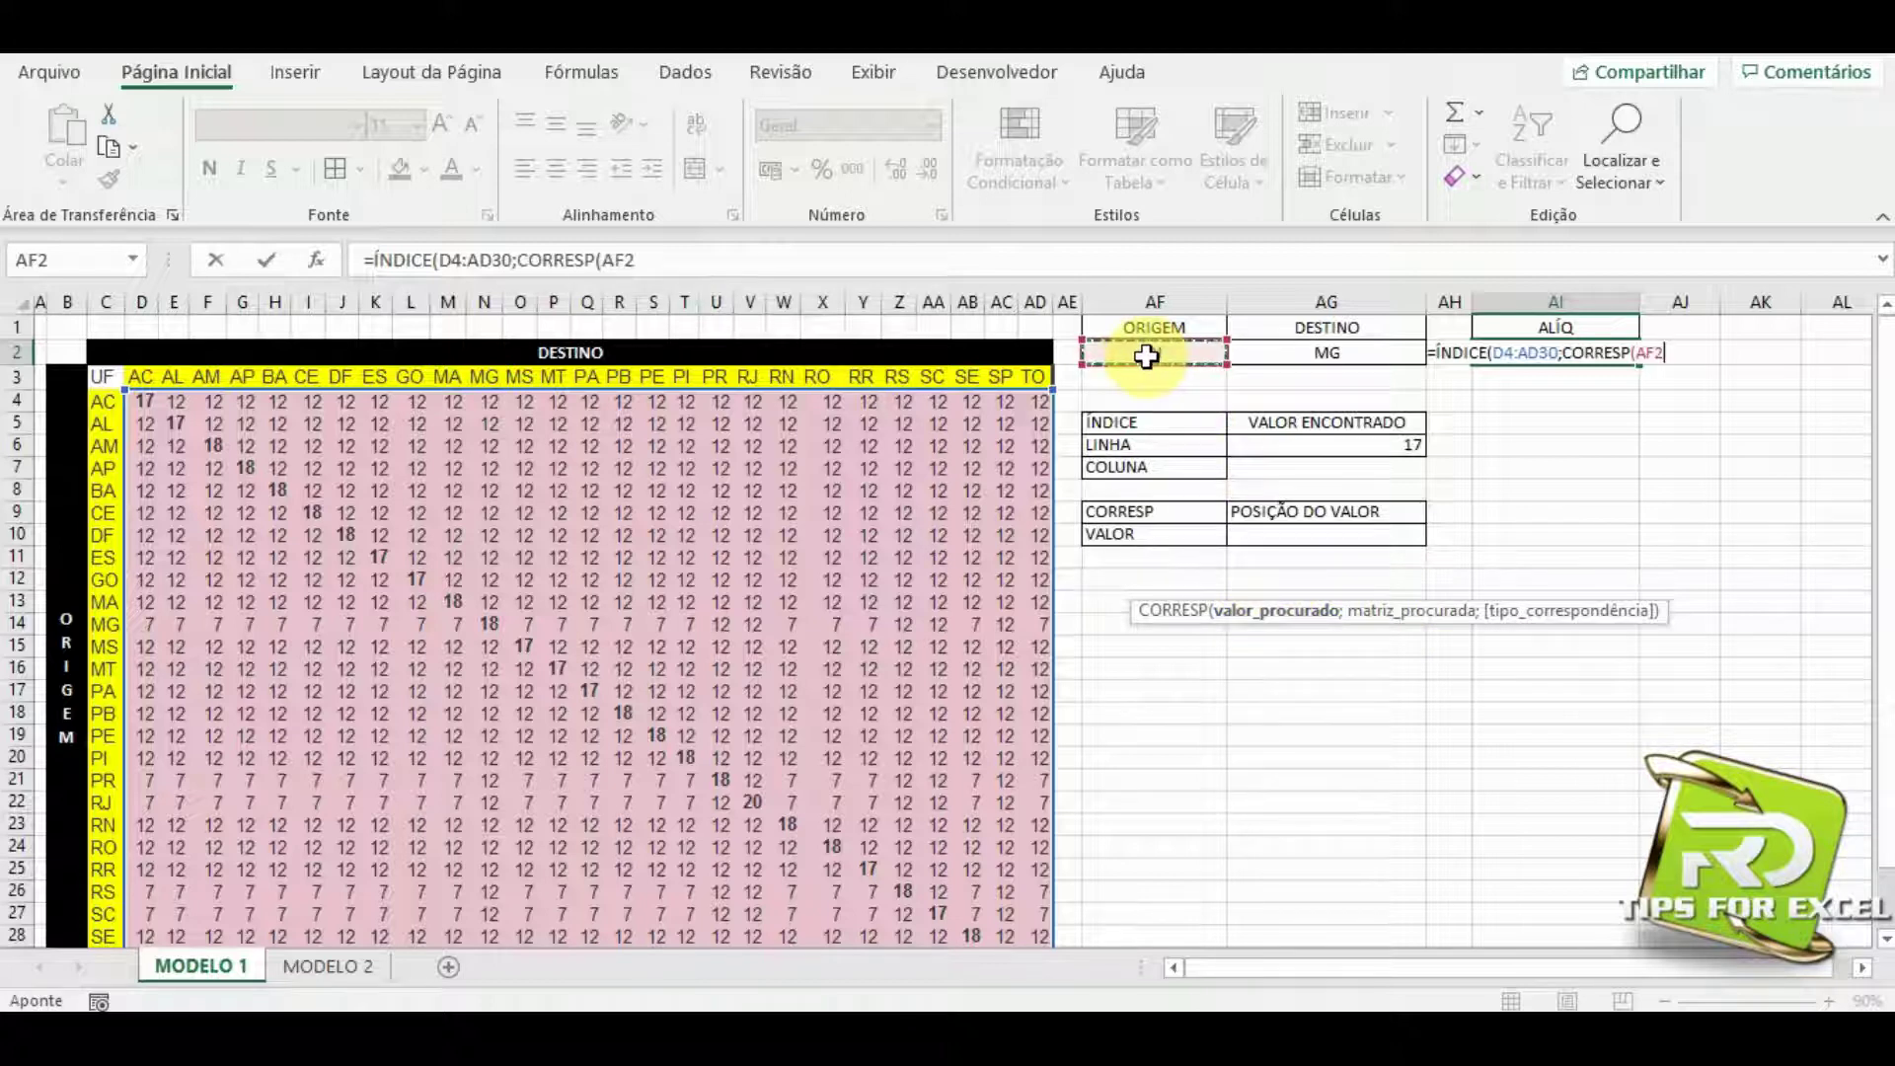
text(;)
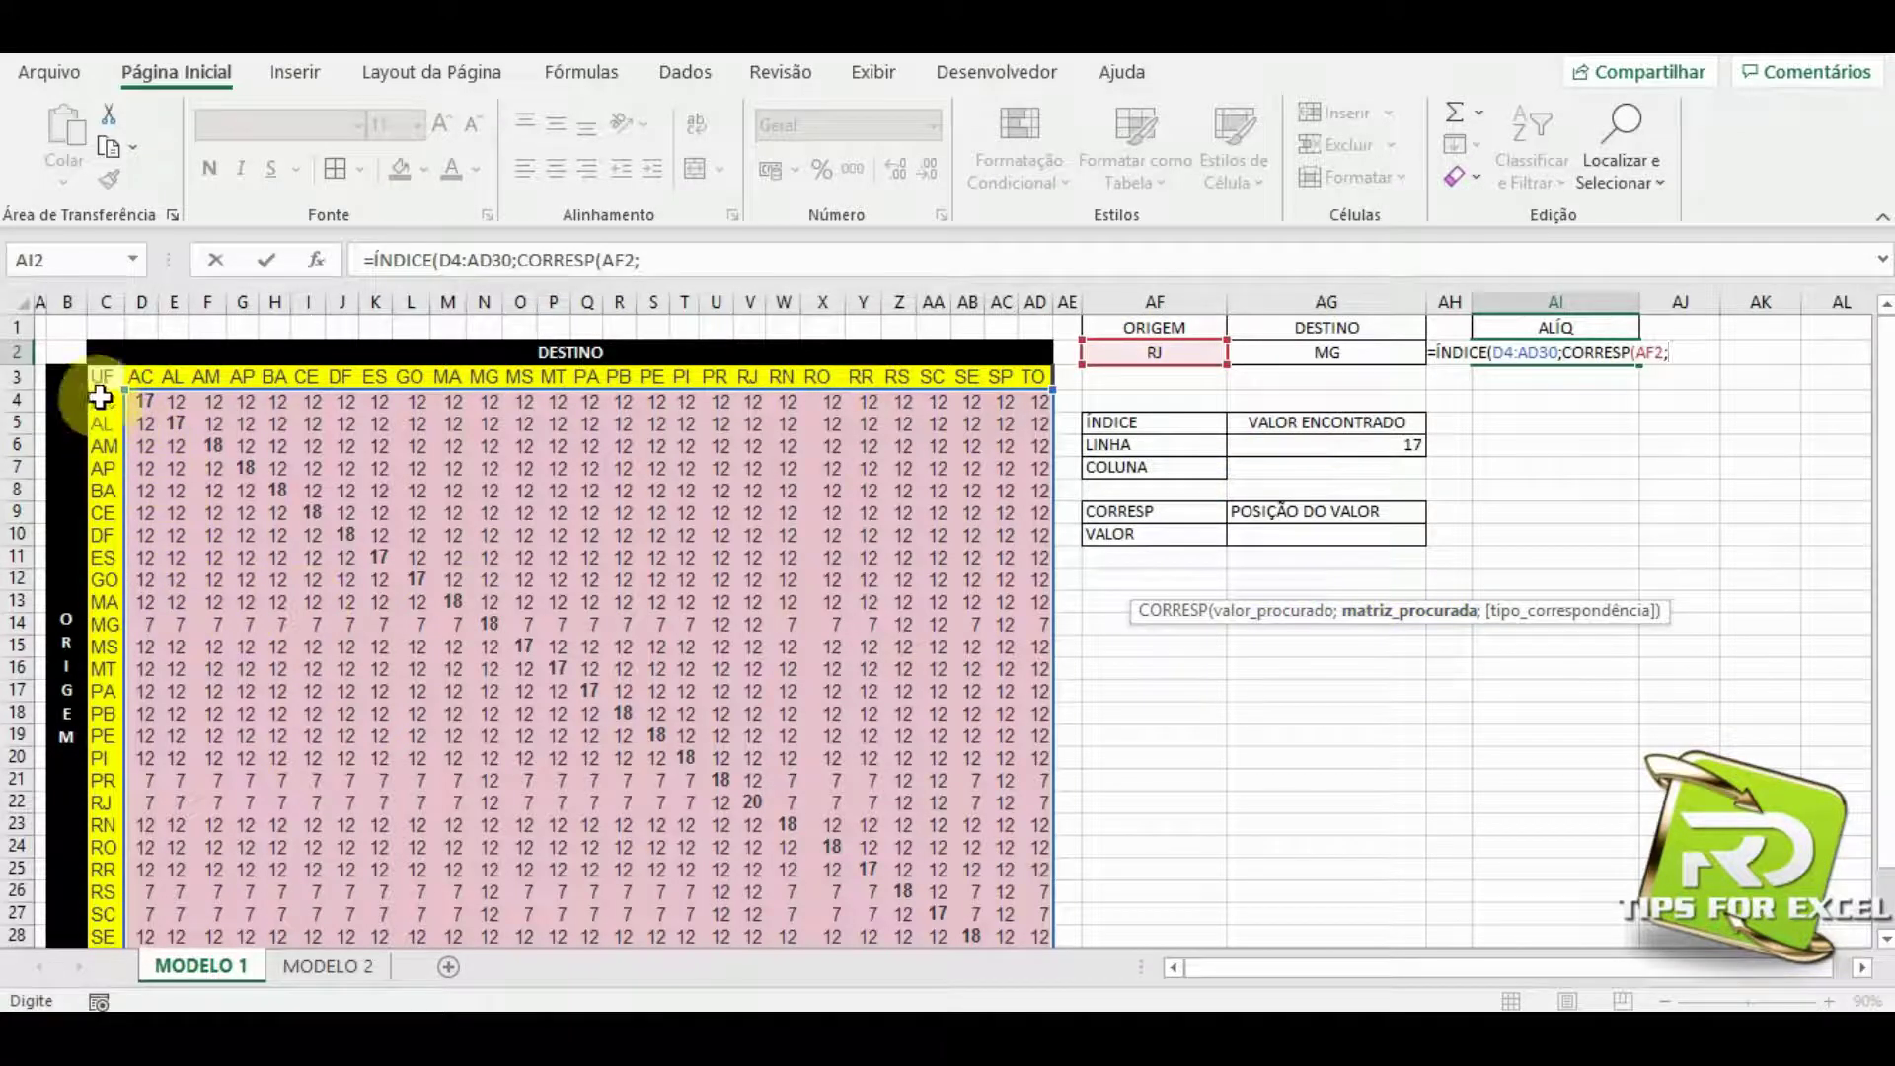
drag(101, 399, 106, 906)
text(;)
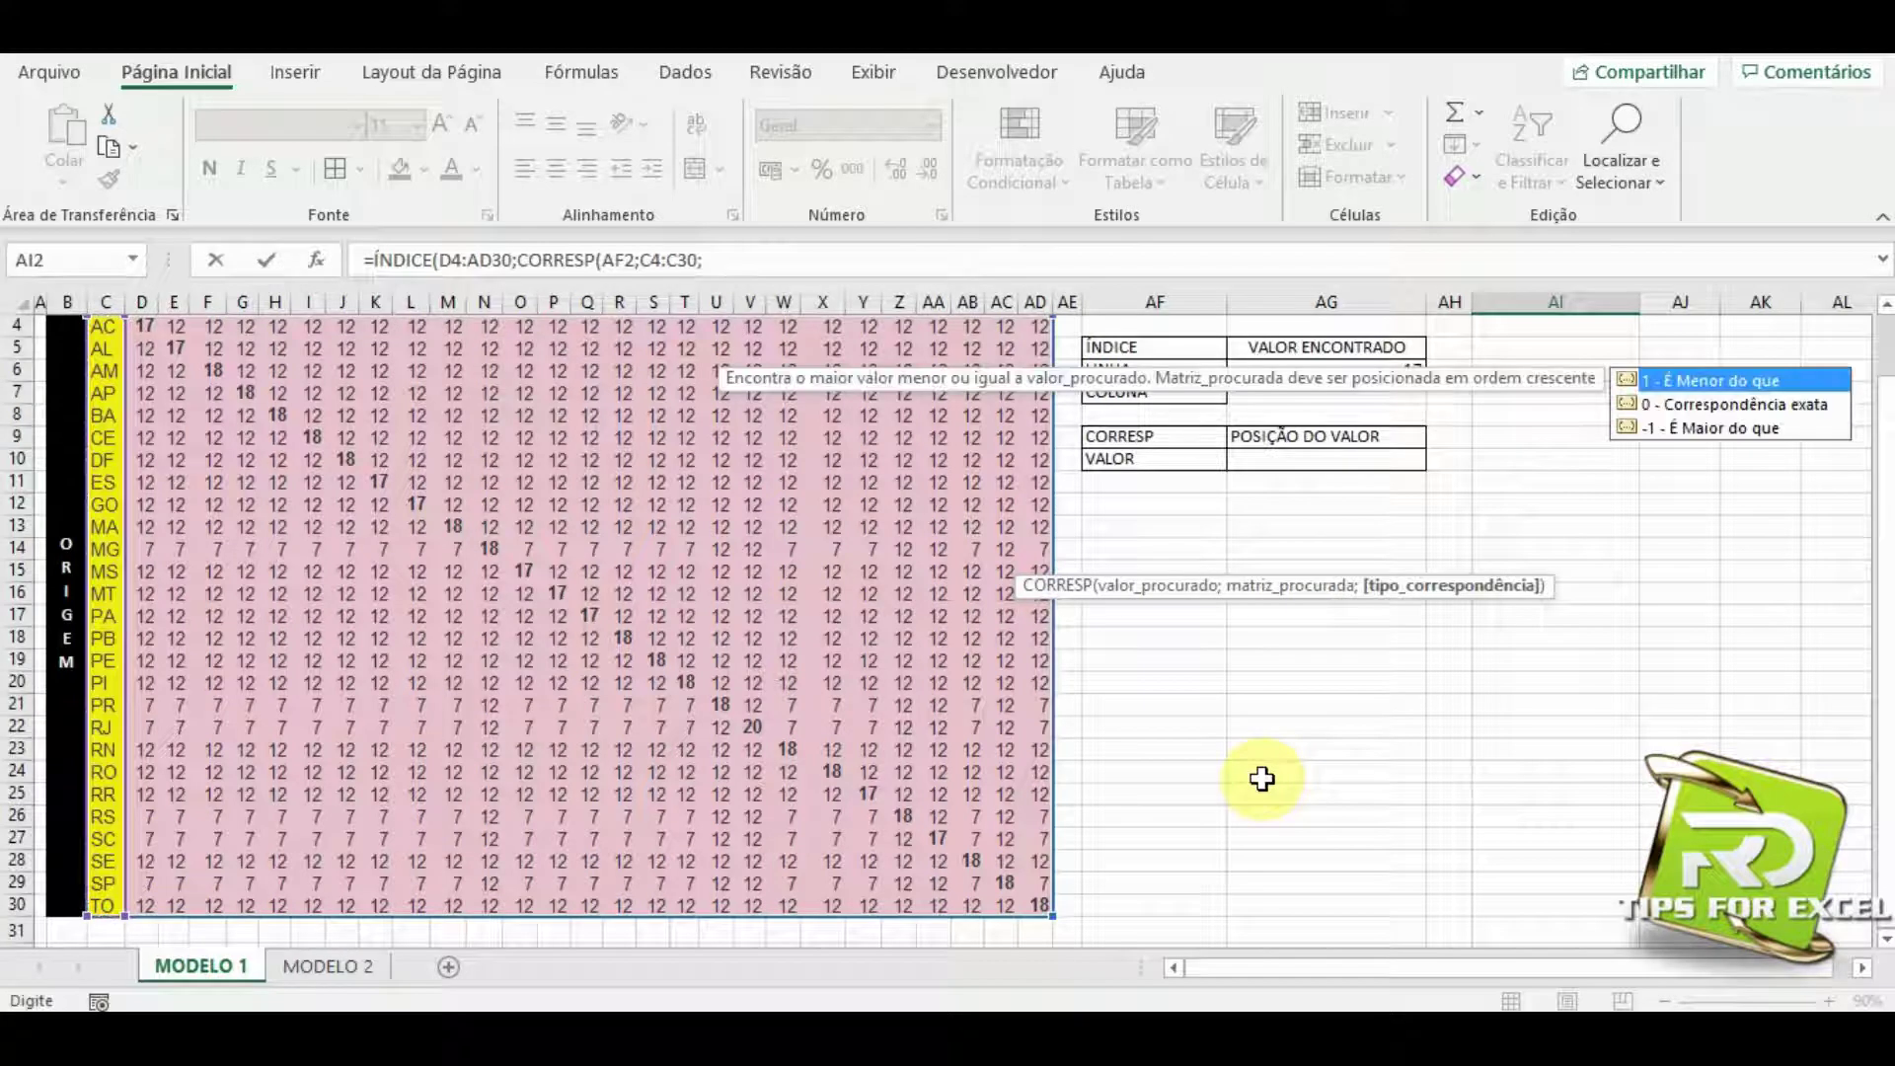
text(0))
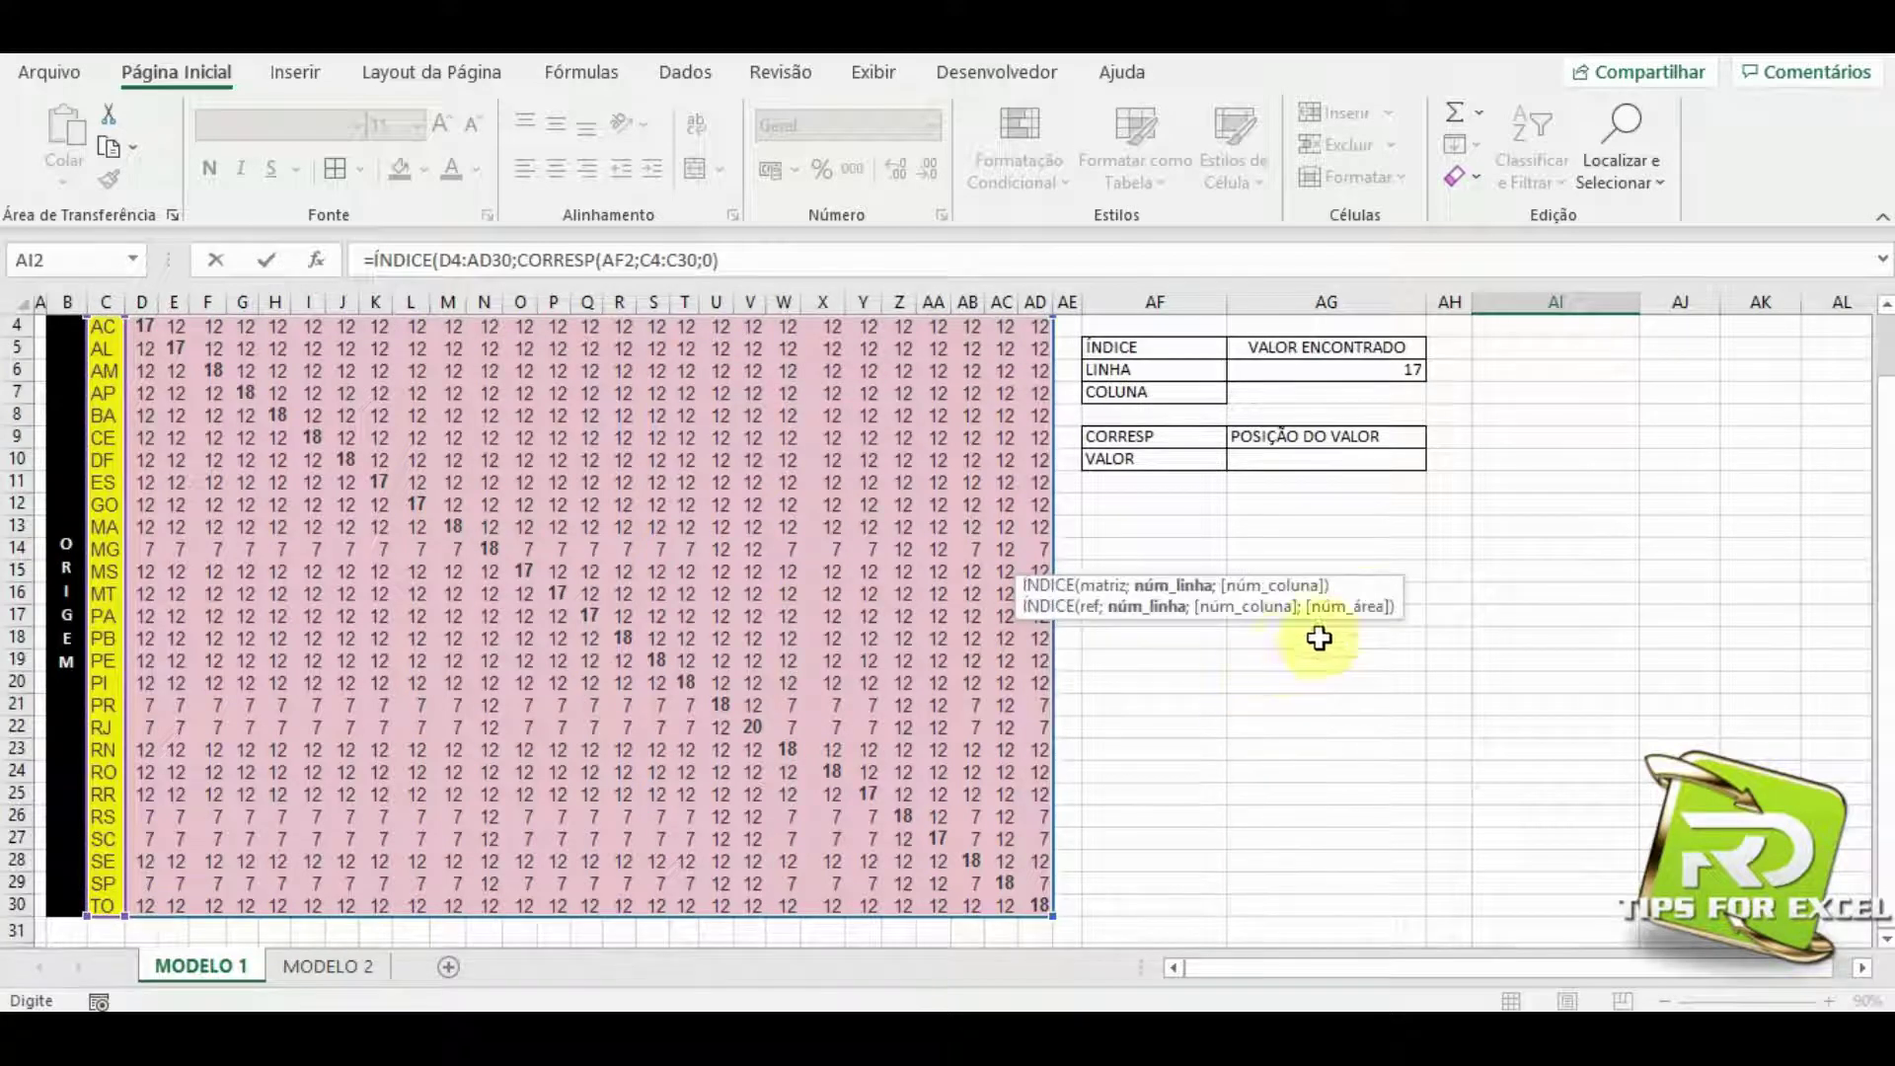
Add CORRESP as the column argument, looking up destination AG2 in D3:AD3 with exact match 0, and complete the formula.
drag(1368, 595, 1091, 541)
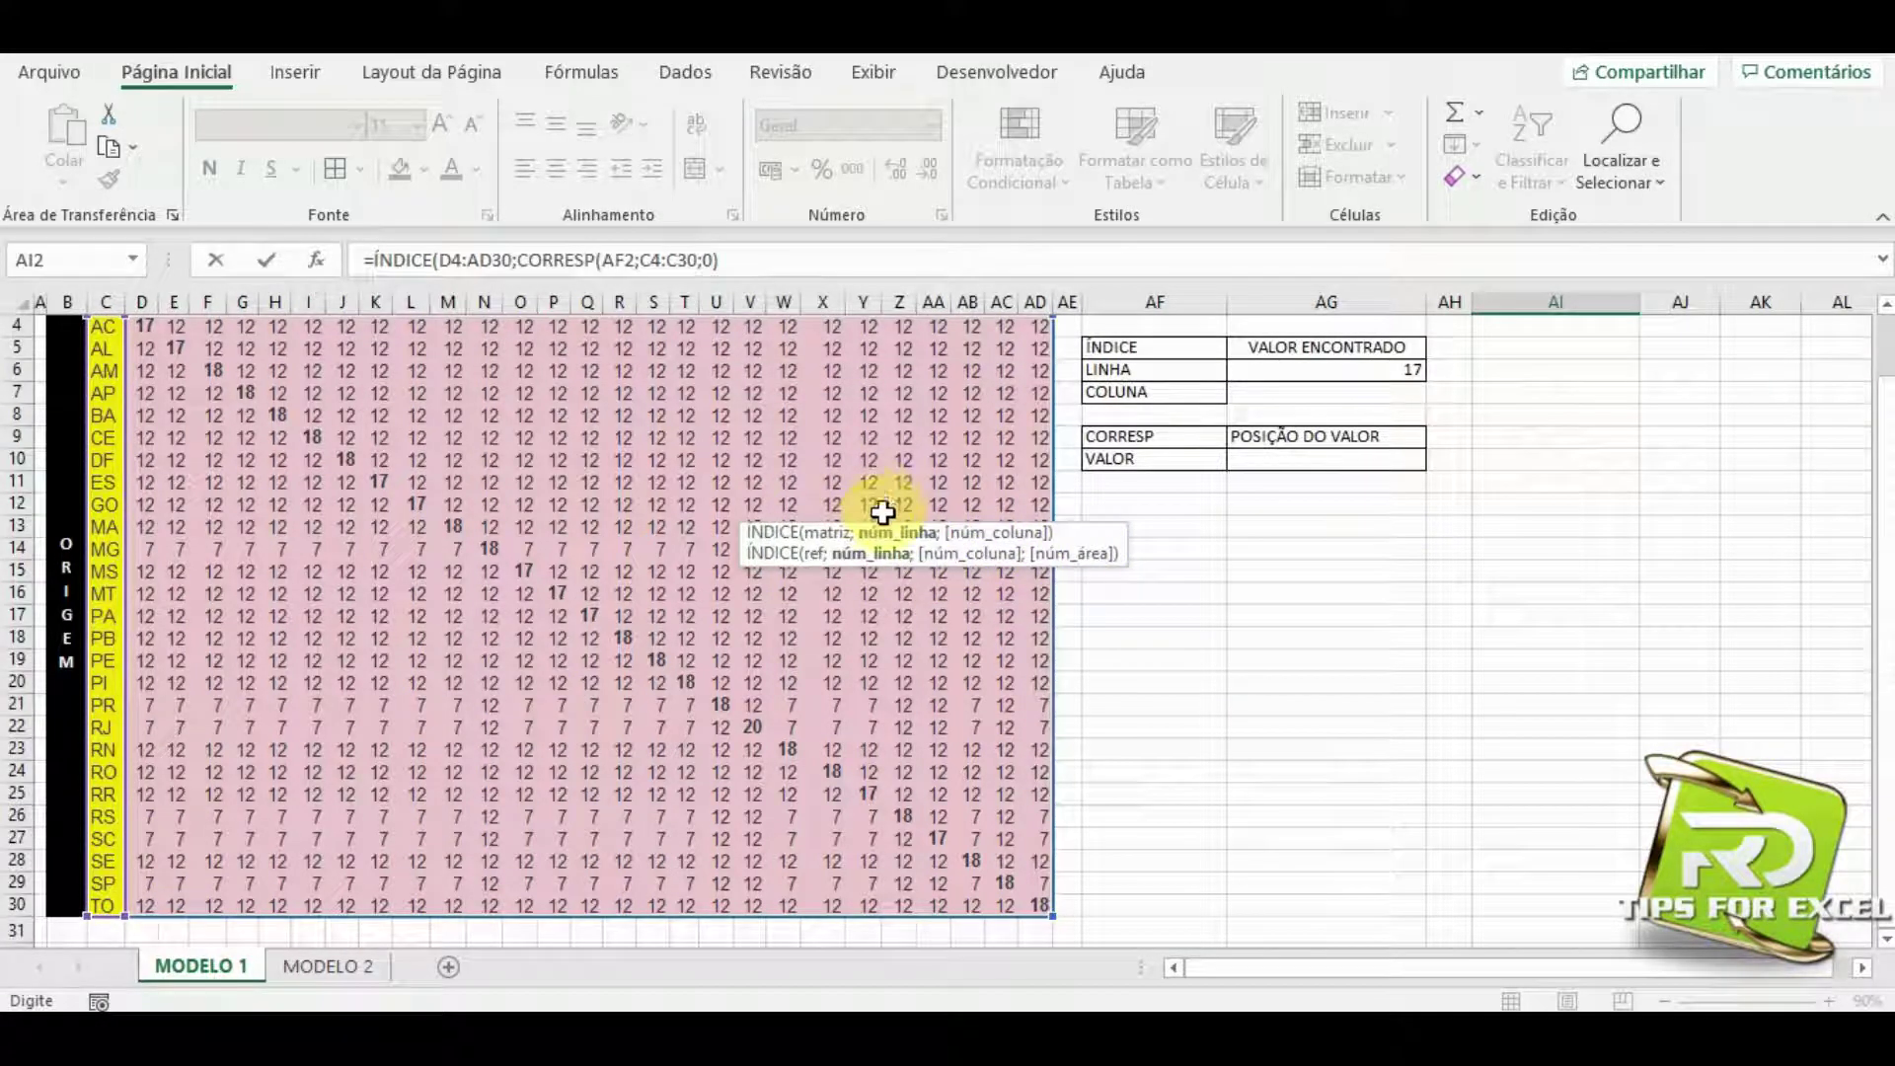
click(740, 264)
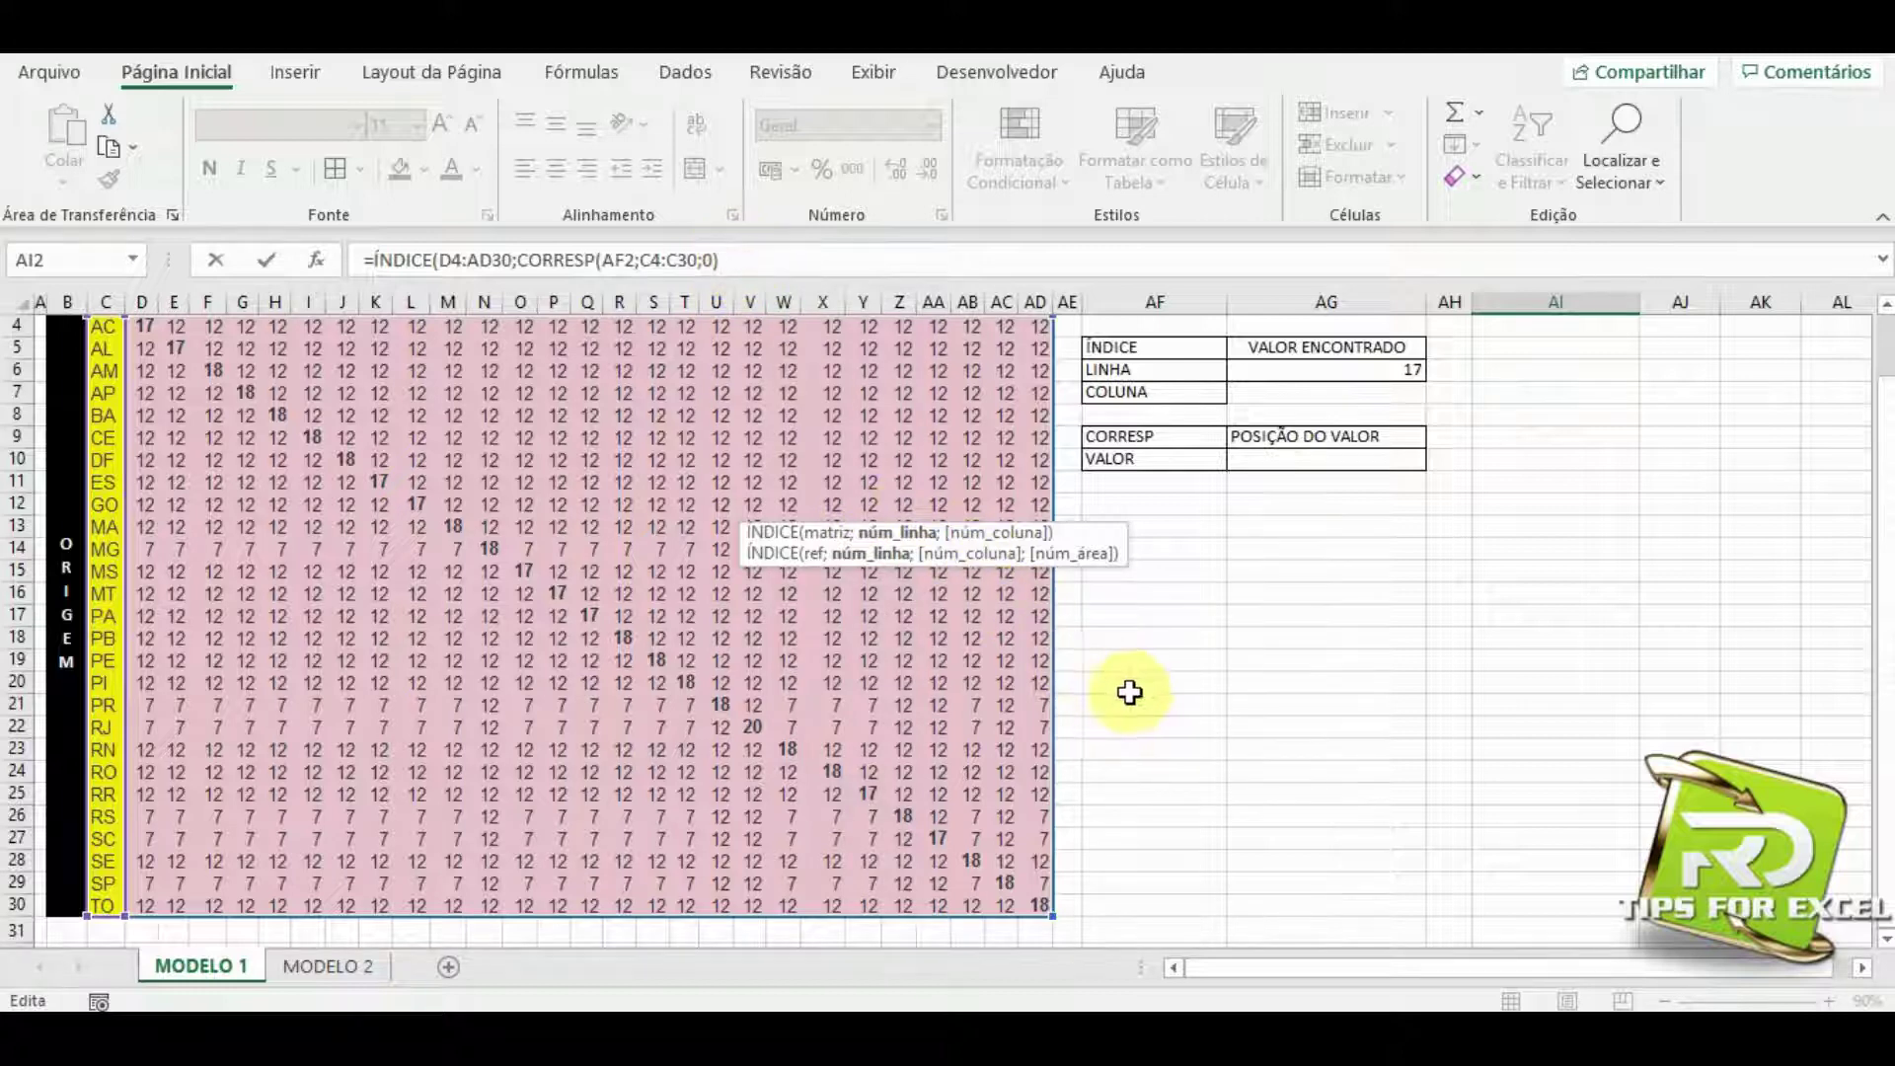
drag(1887, 481, 1886, 400)
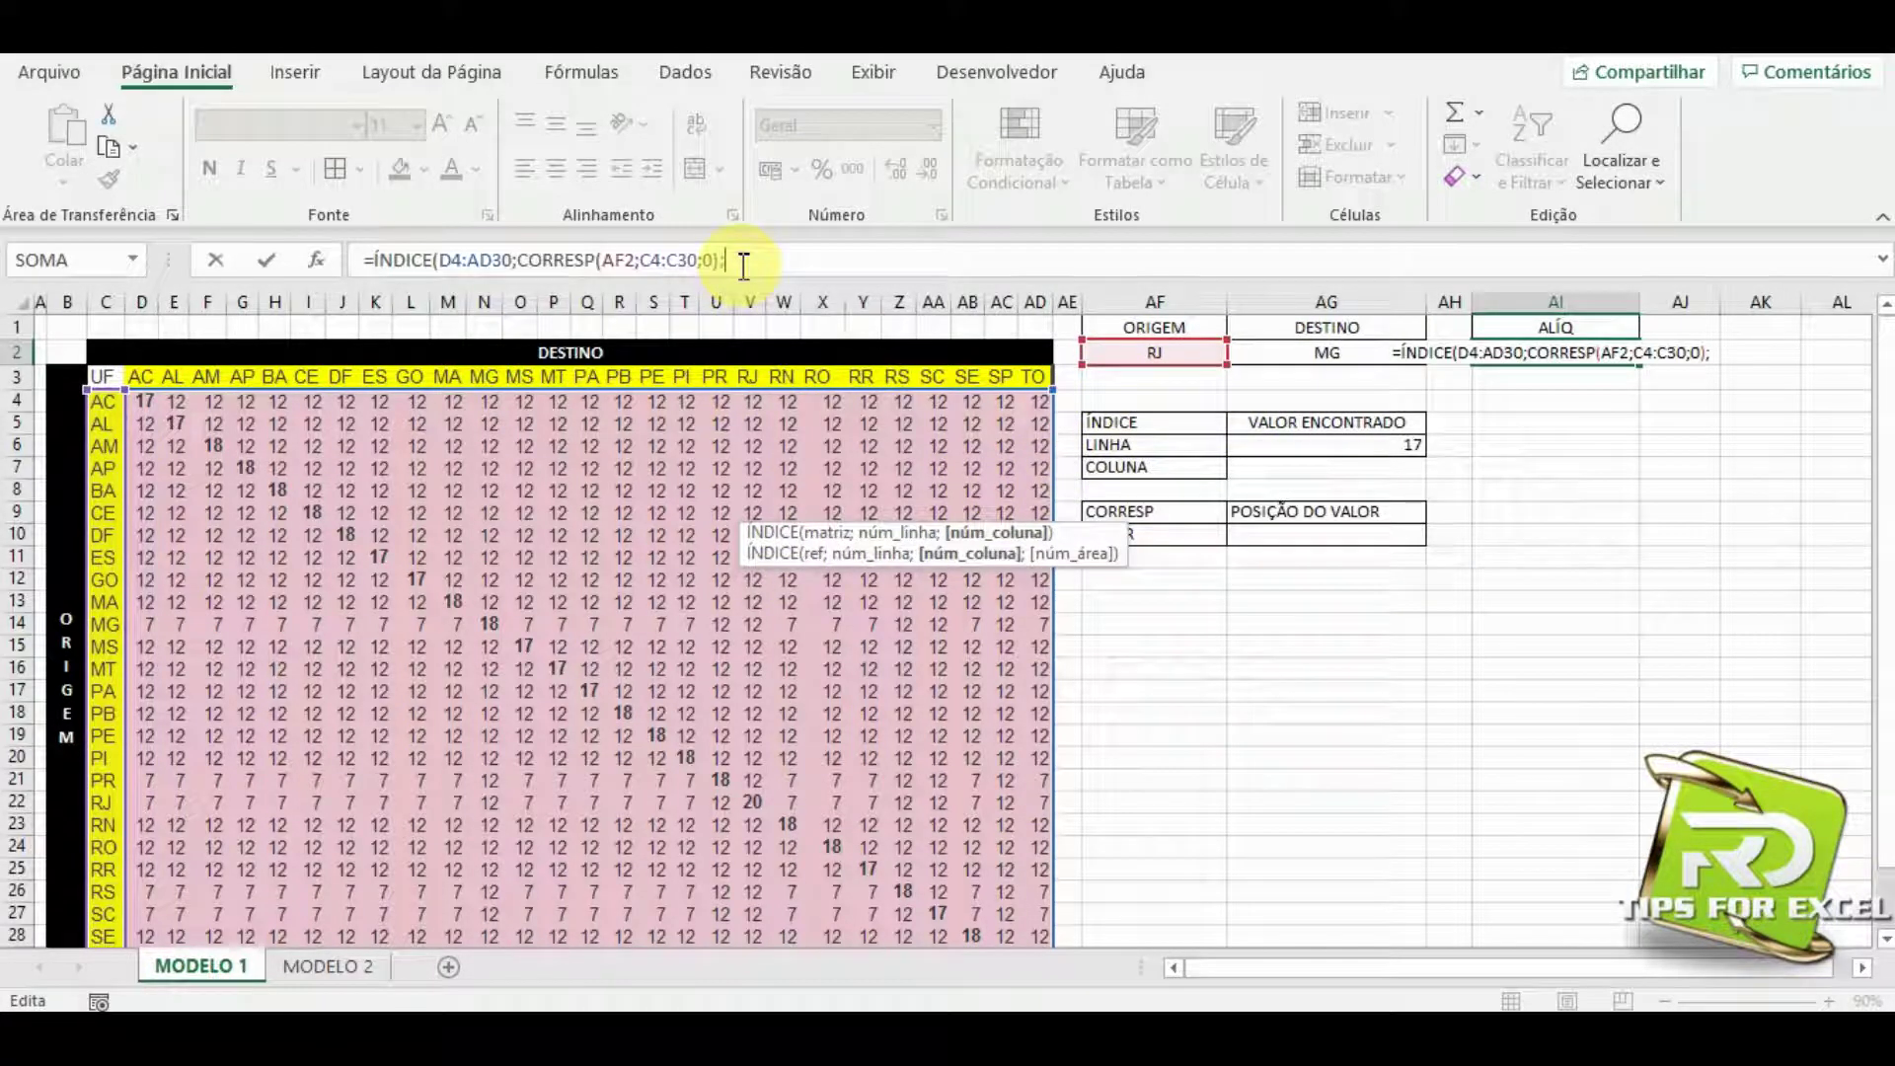
text(CORRESP()
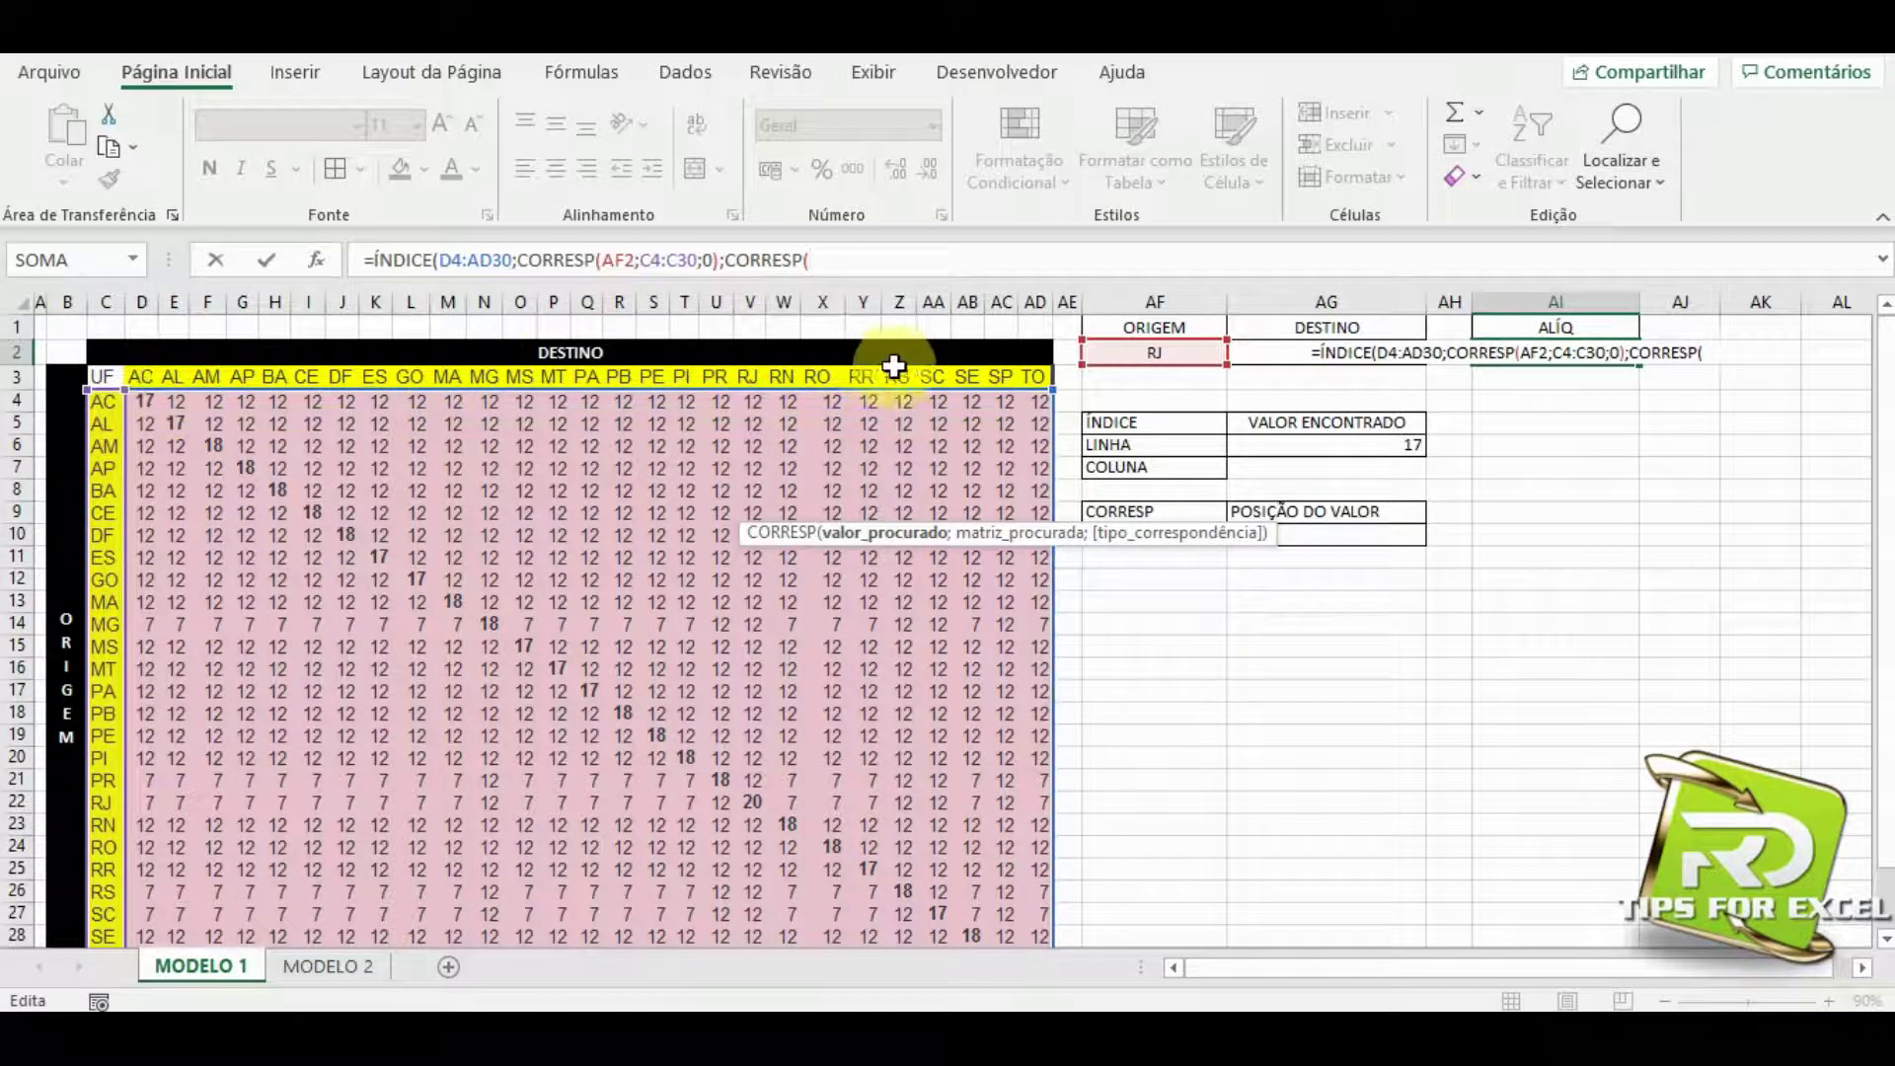
click(1265, 357)
text(;)
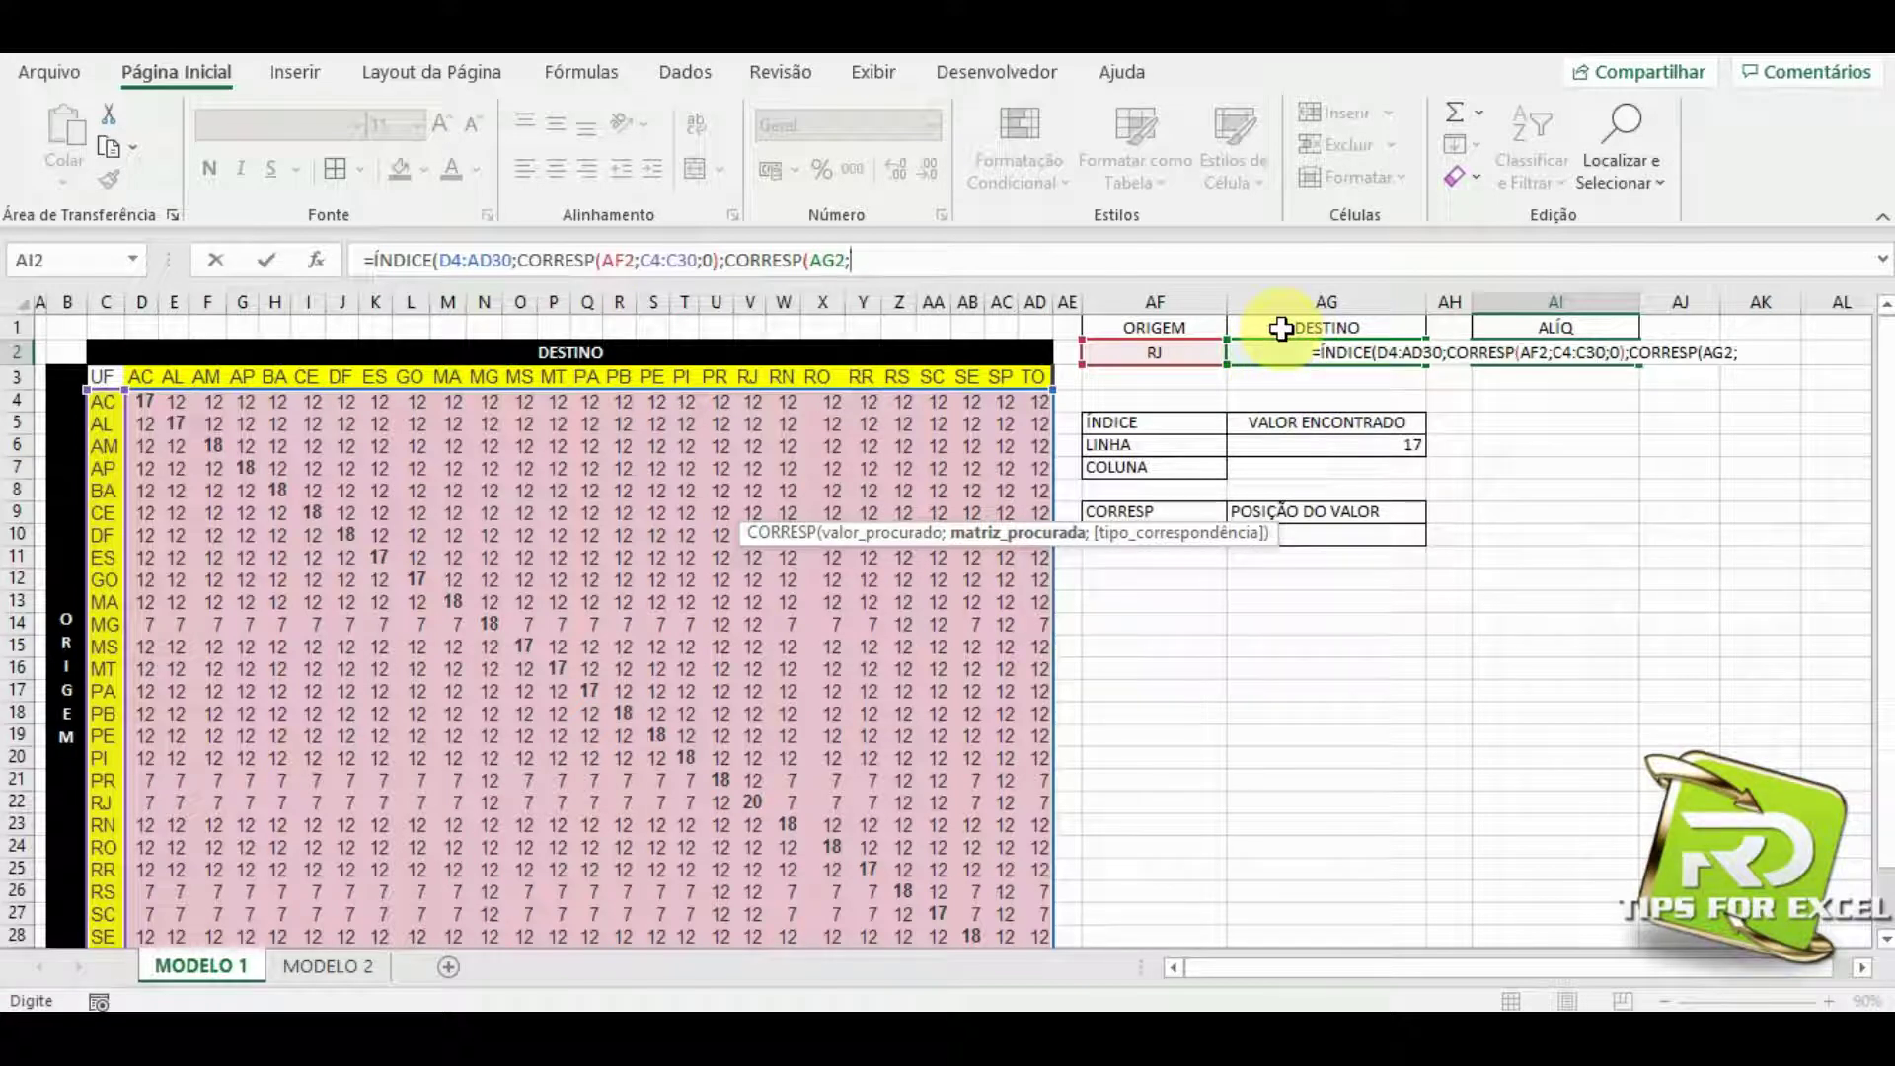
drag(141, 376, 1035, 376)
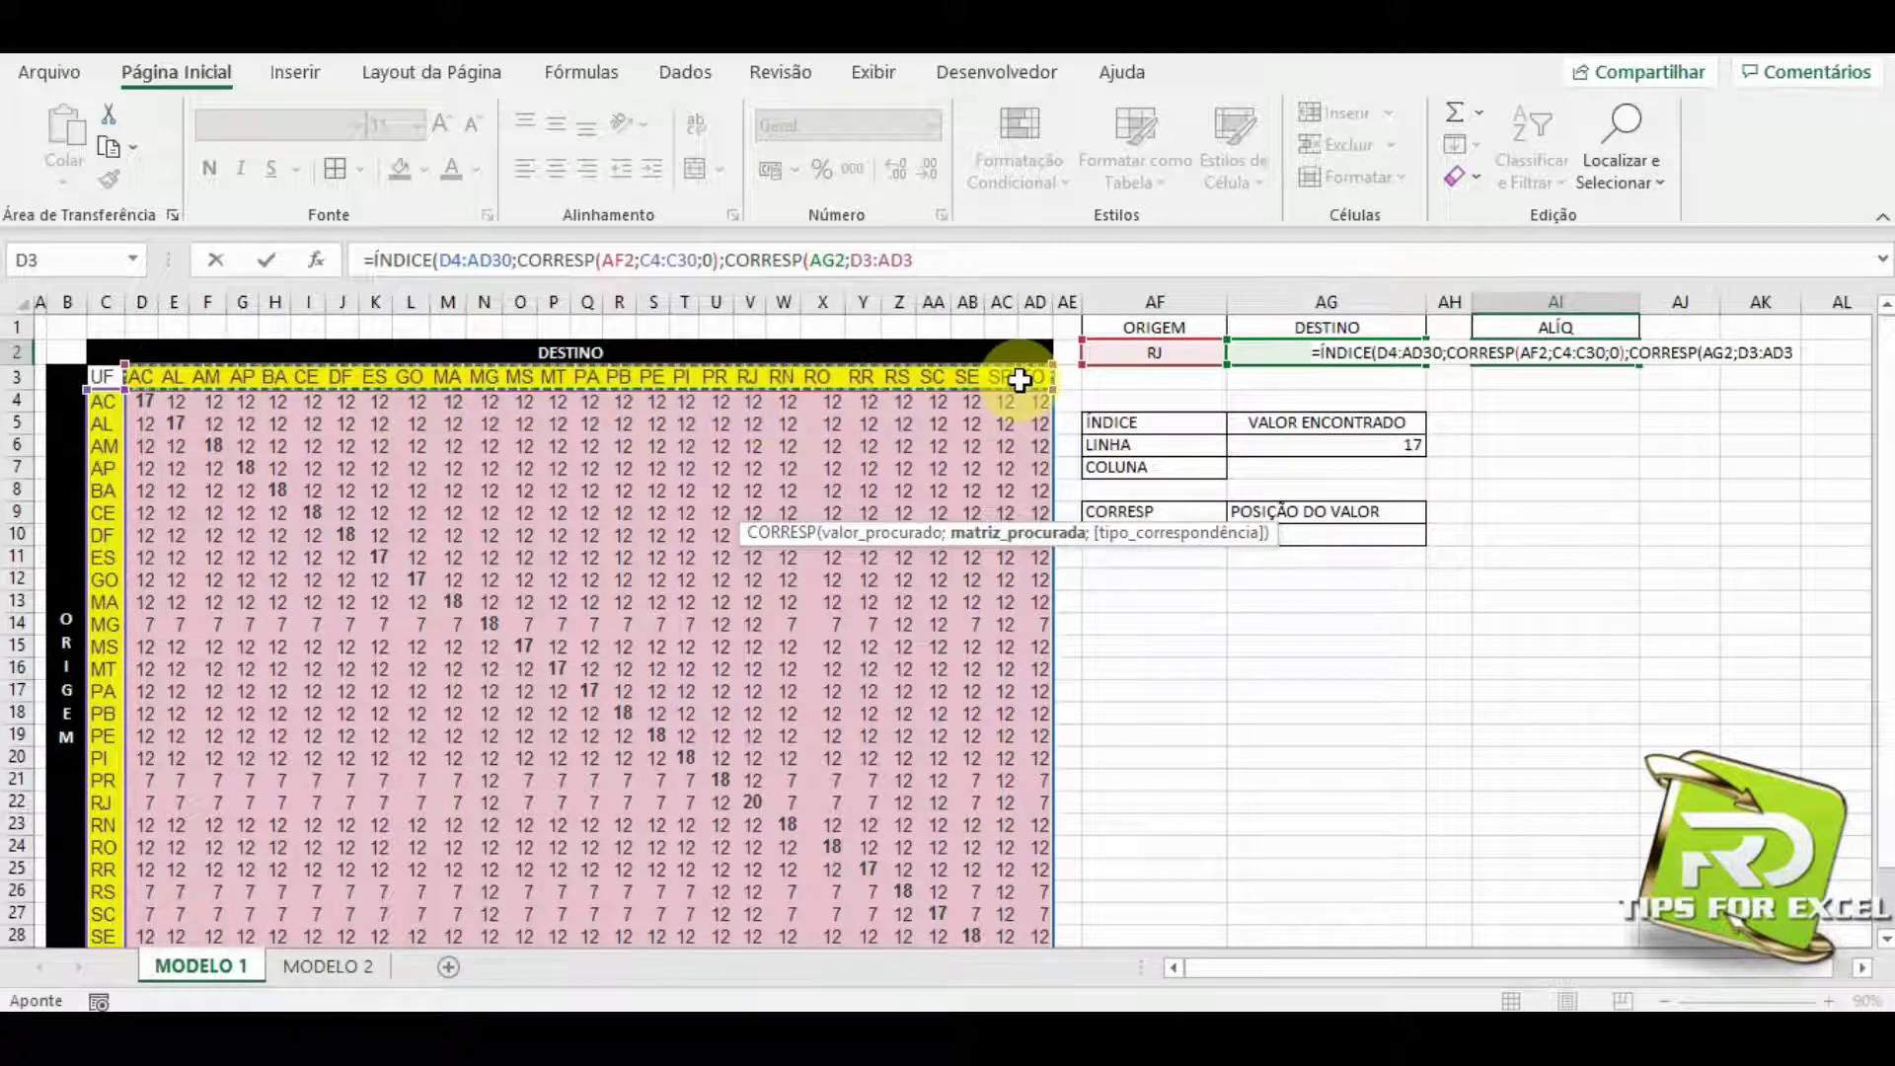
text(;)
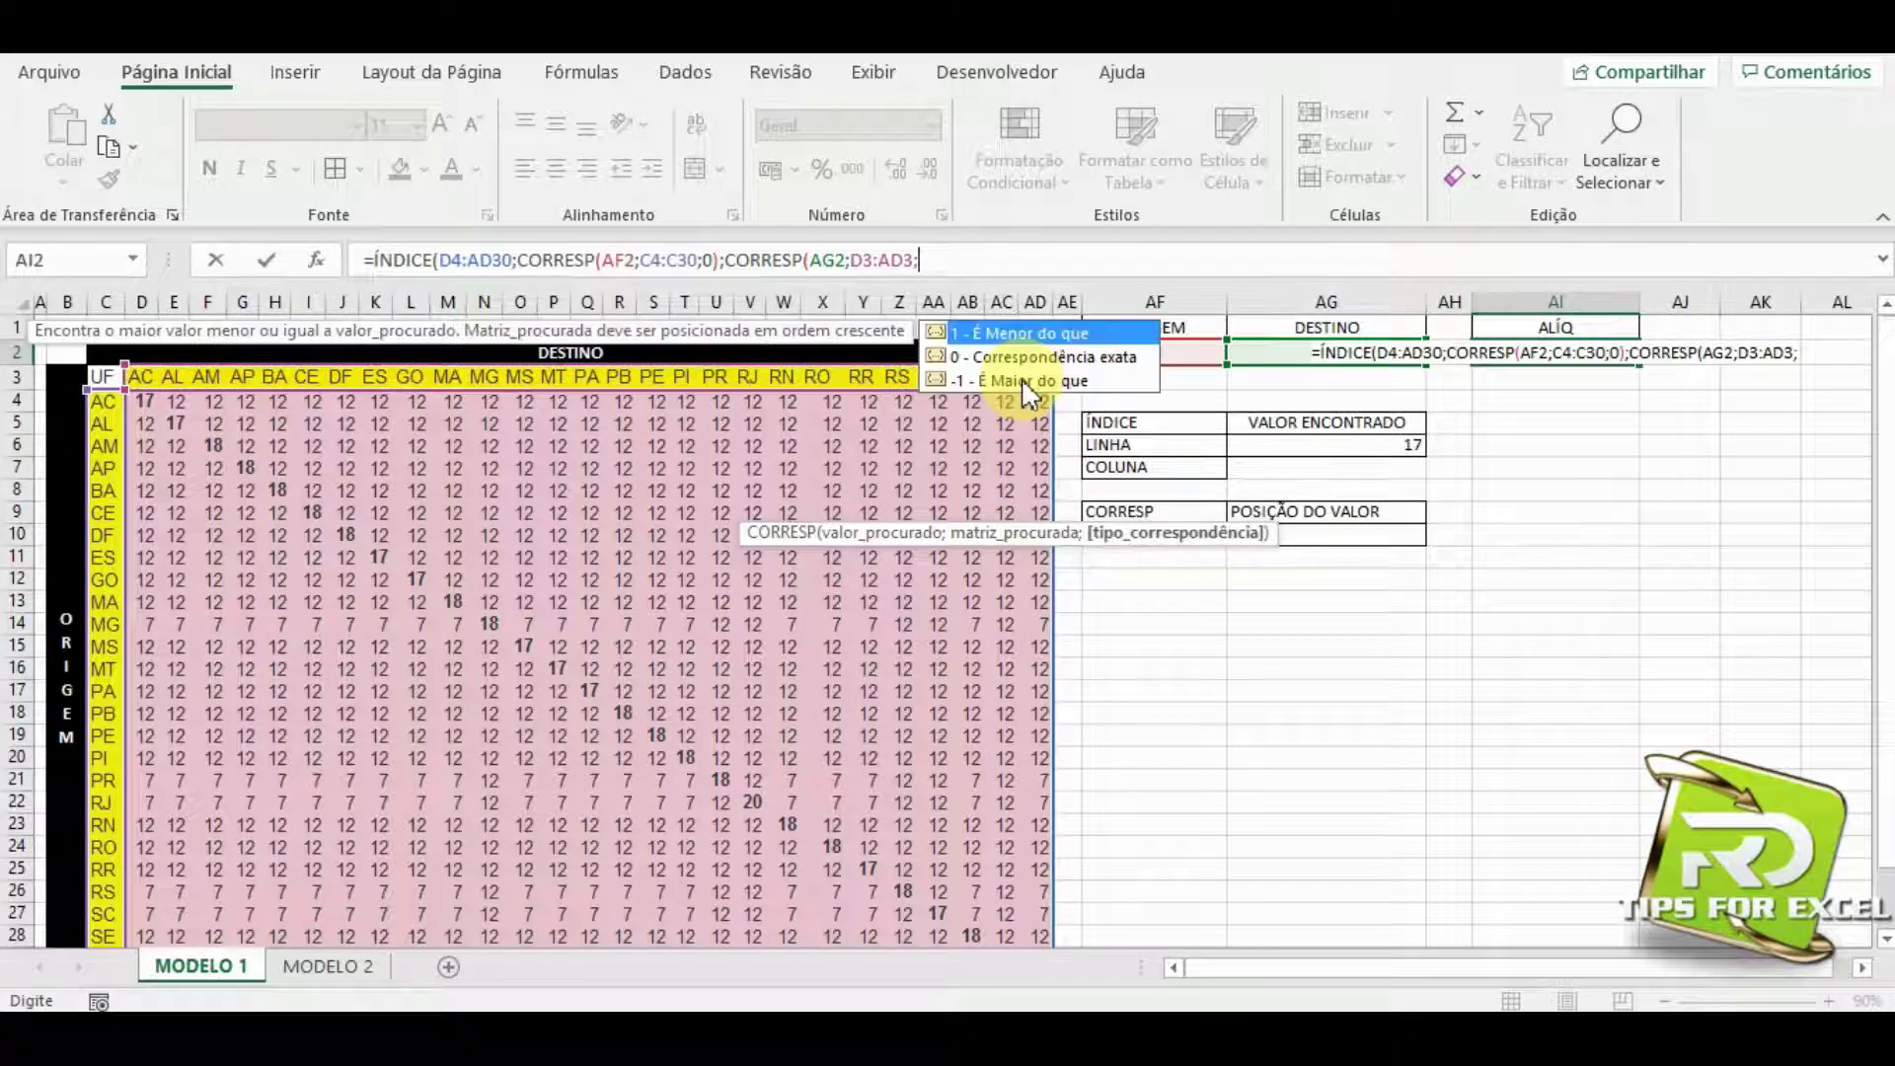
text(0))
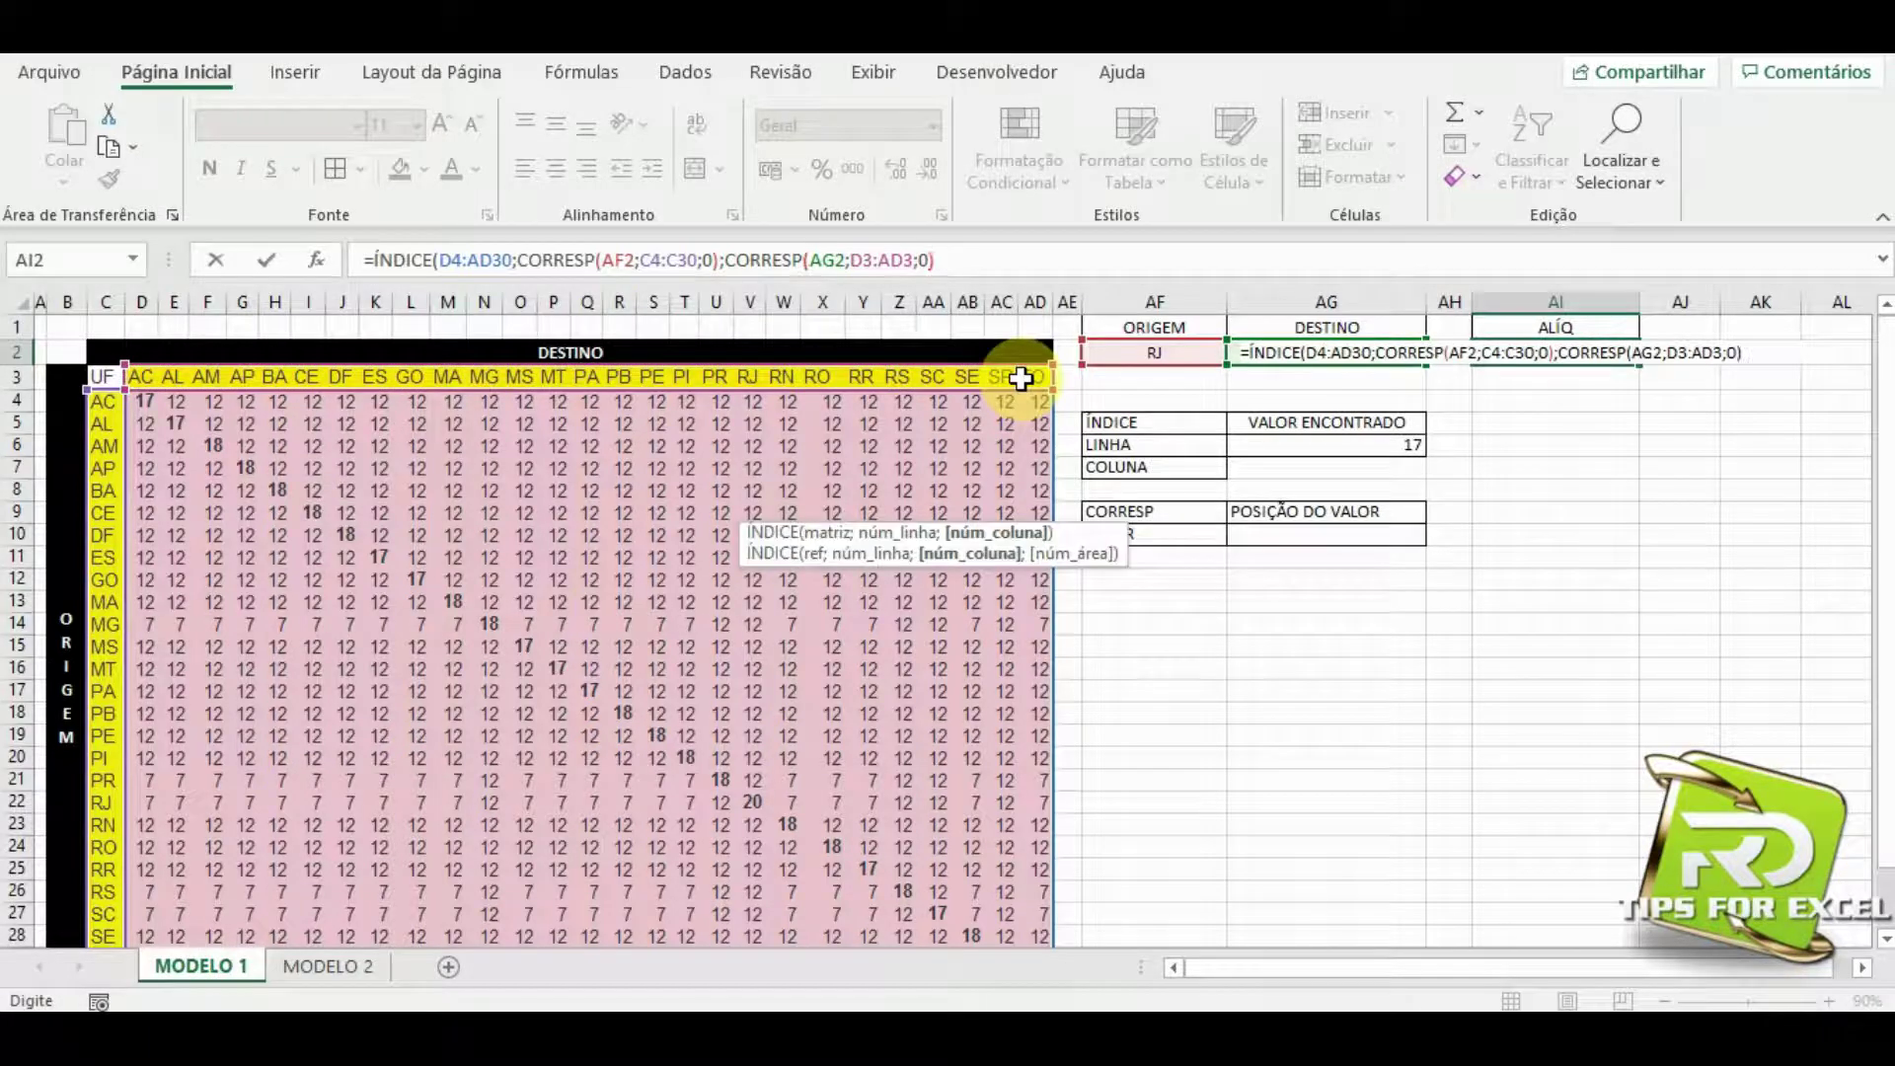
key(Return)
key(Return)
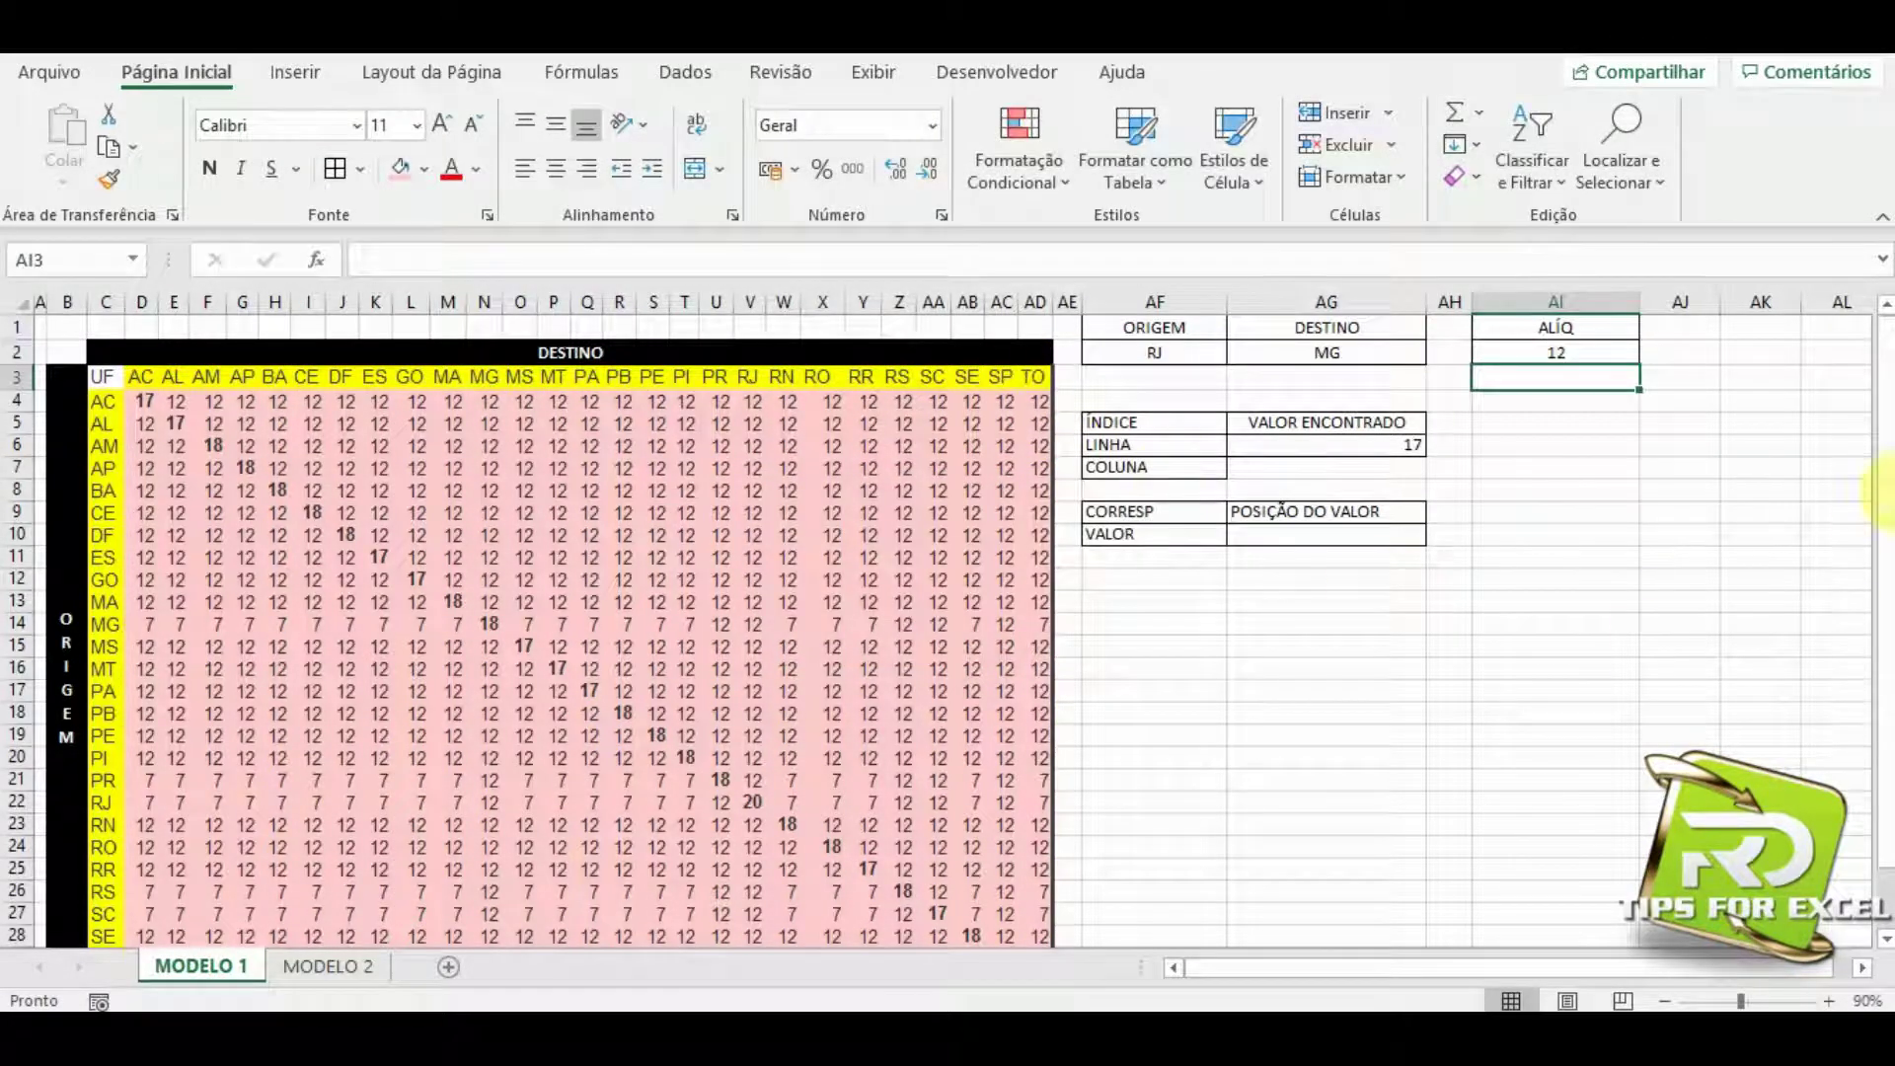
Check the ALÍQ formula and its result against the selected ORIGEM and DESTINO states.
click(1574, 352)
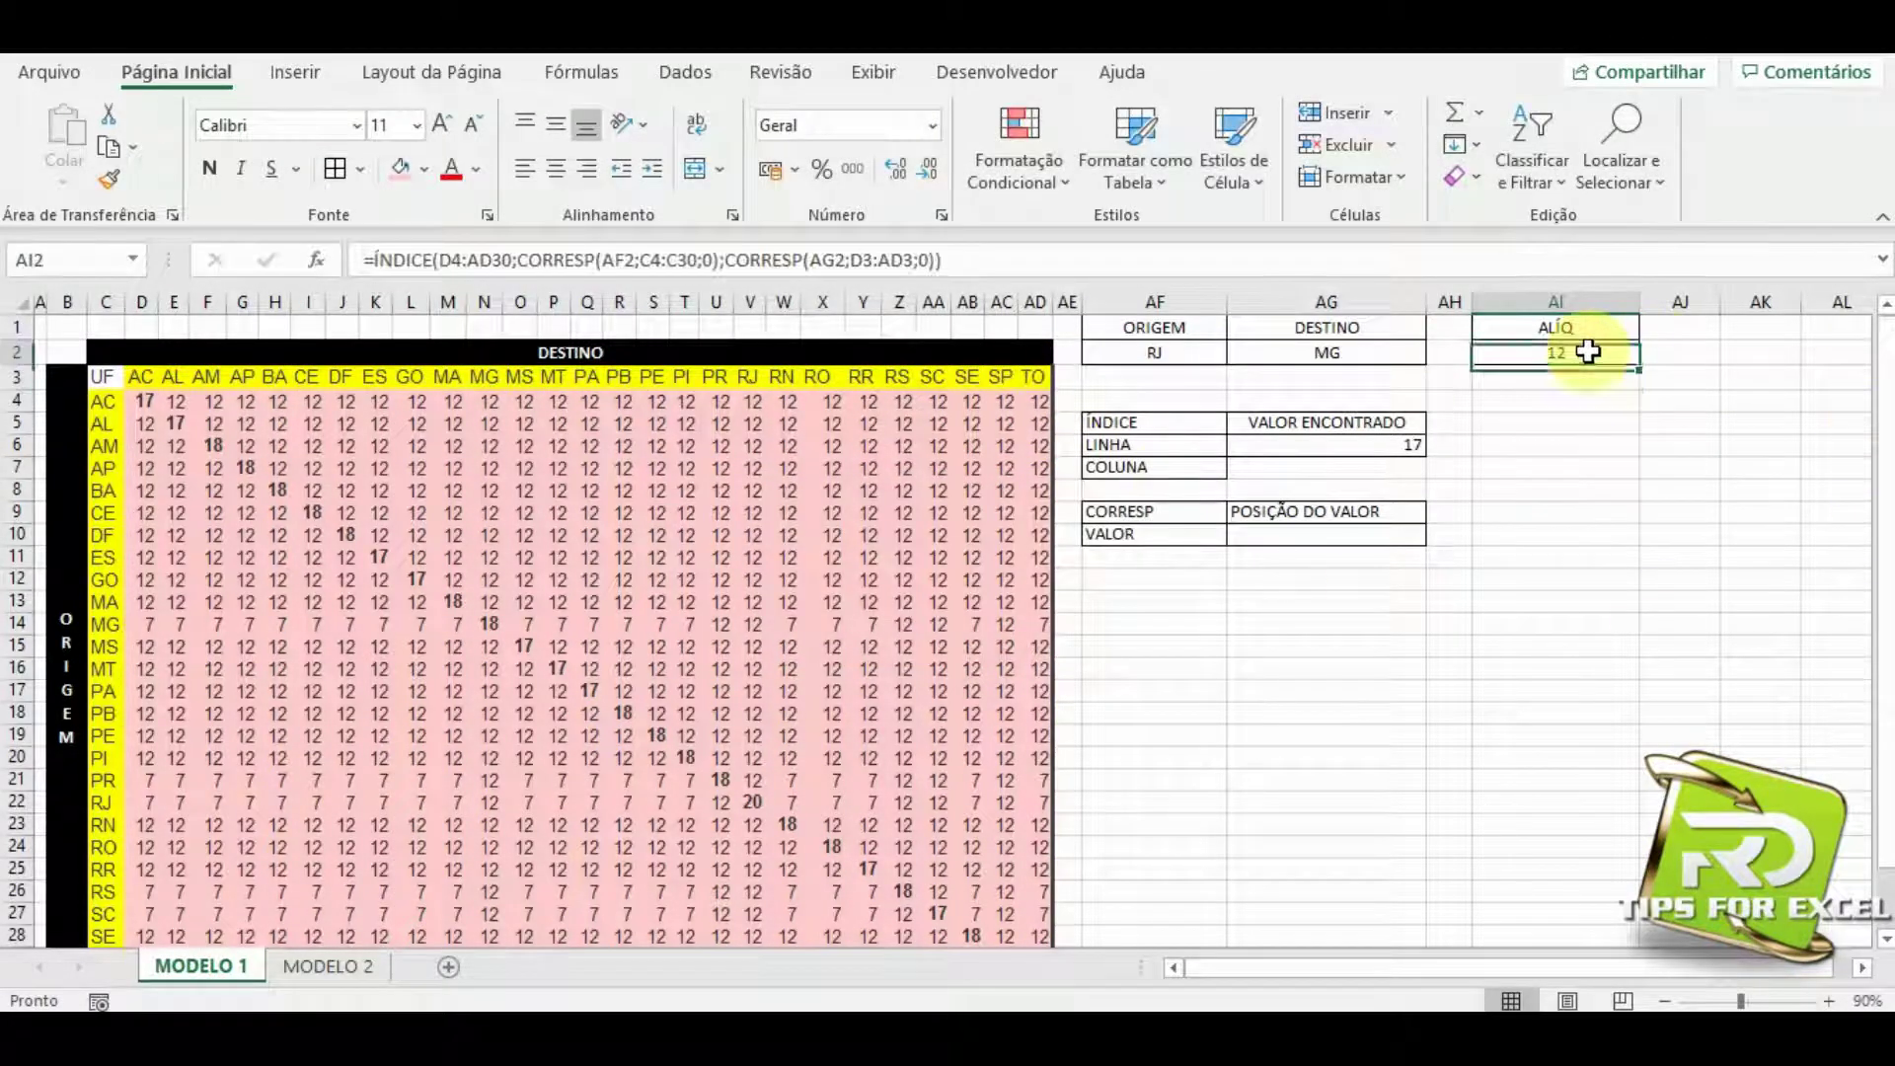
click(1147, 352)
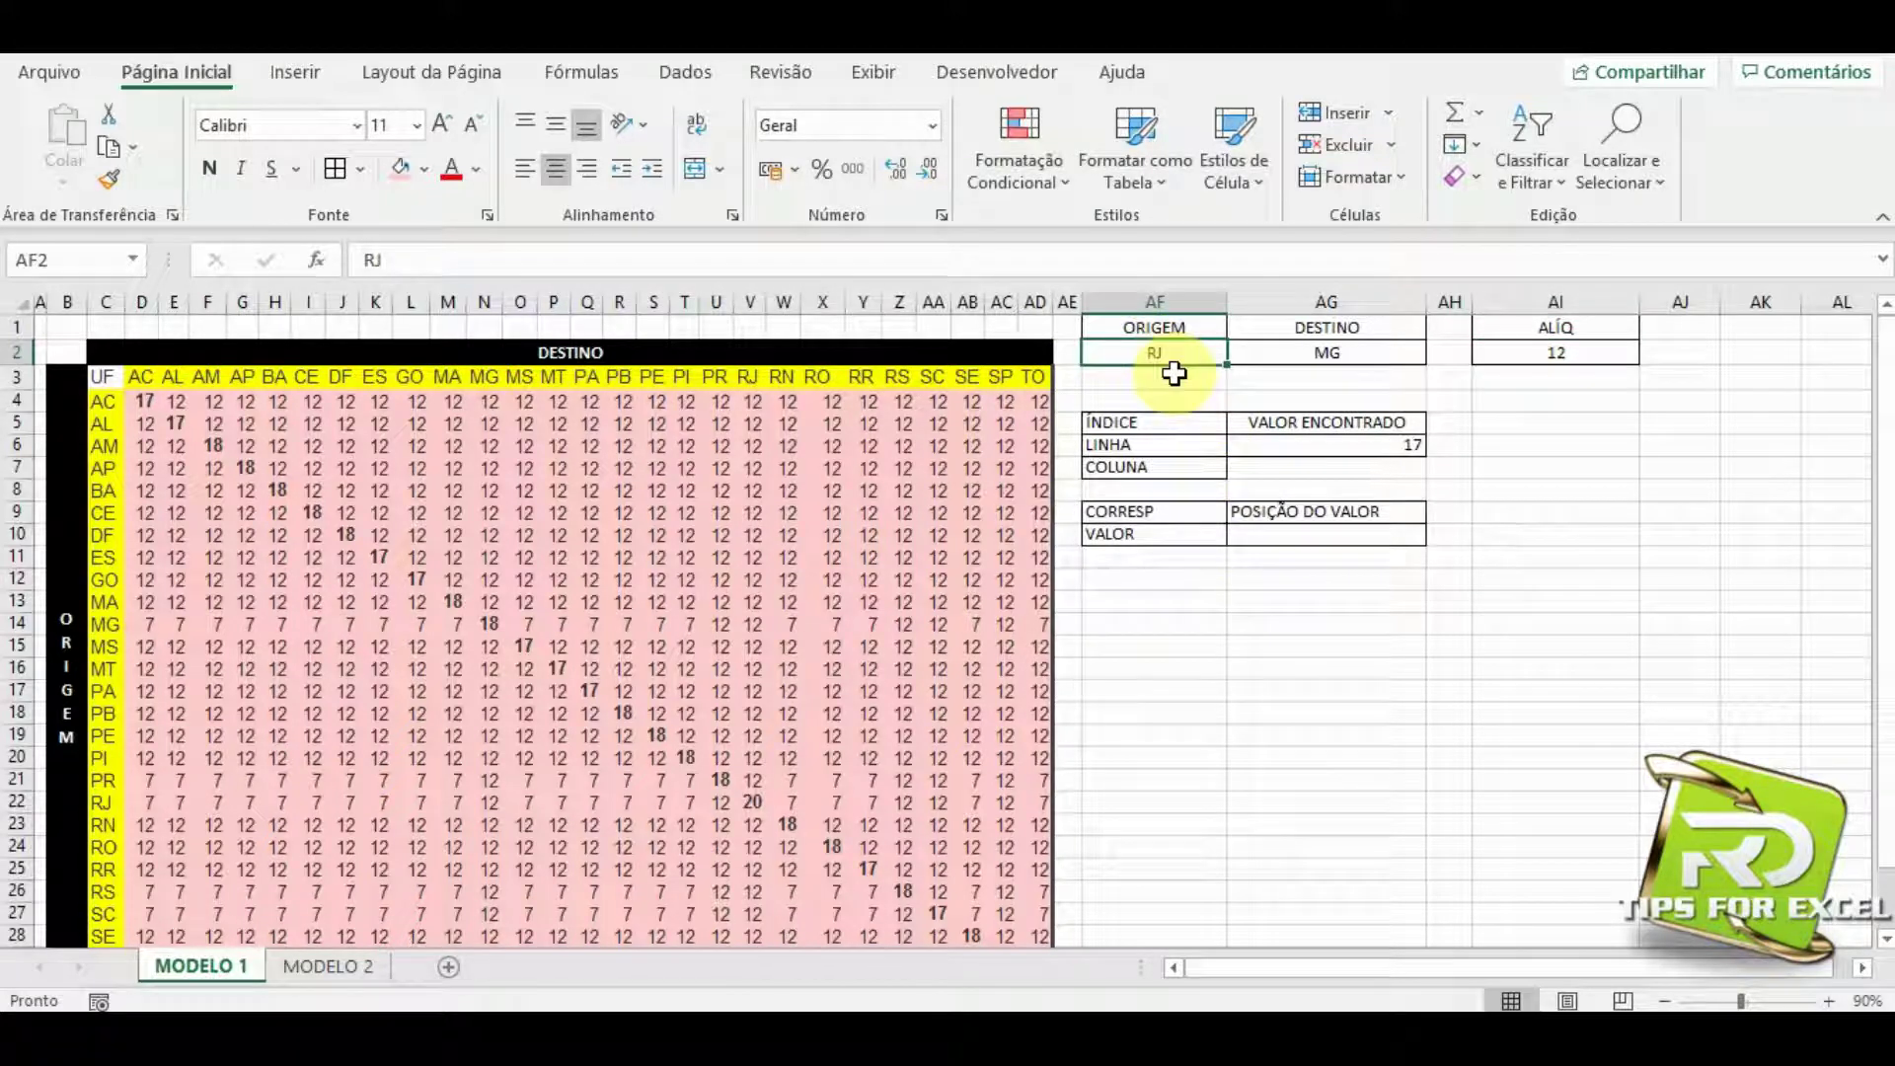
click(1322, 354)
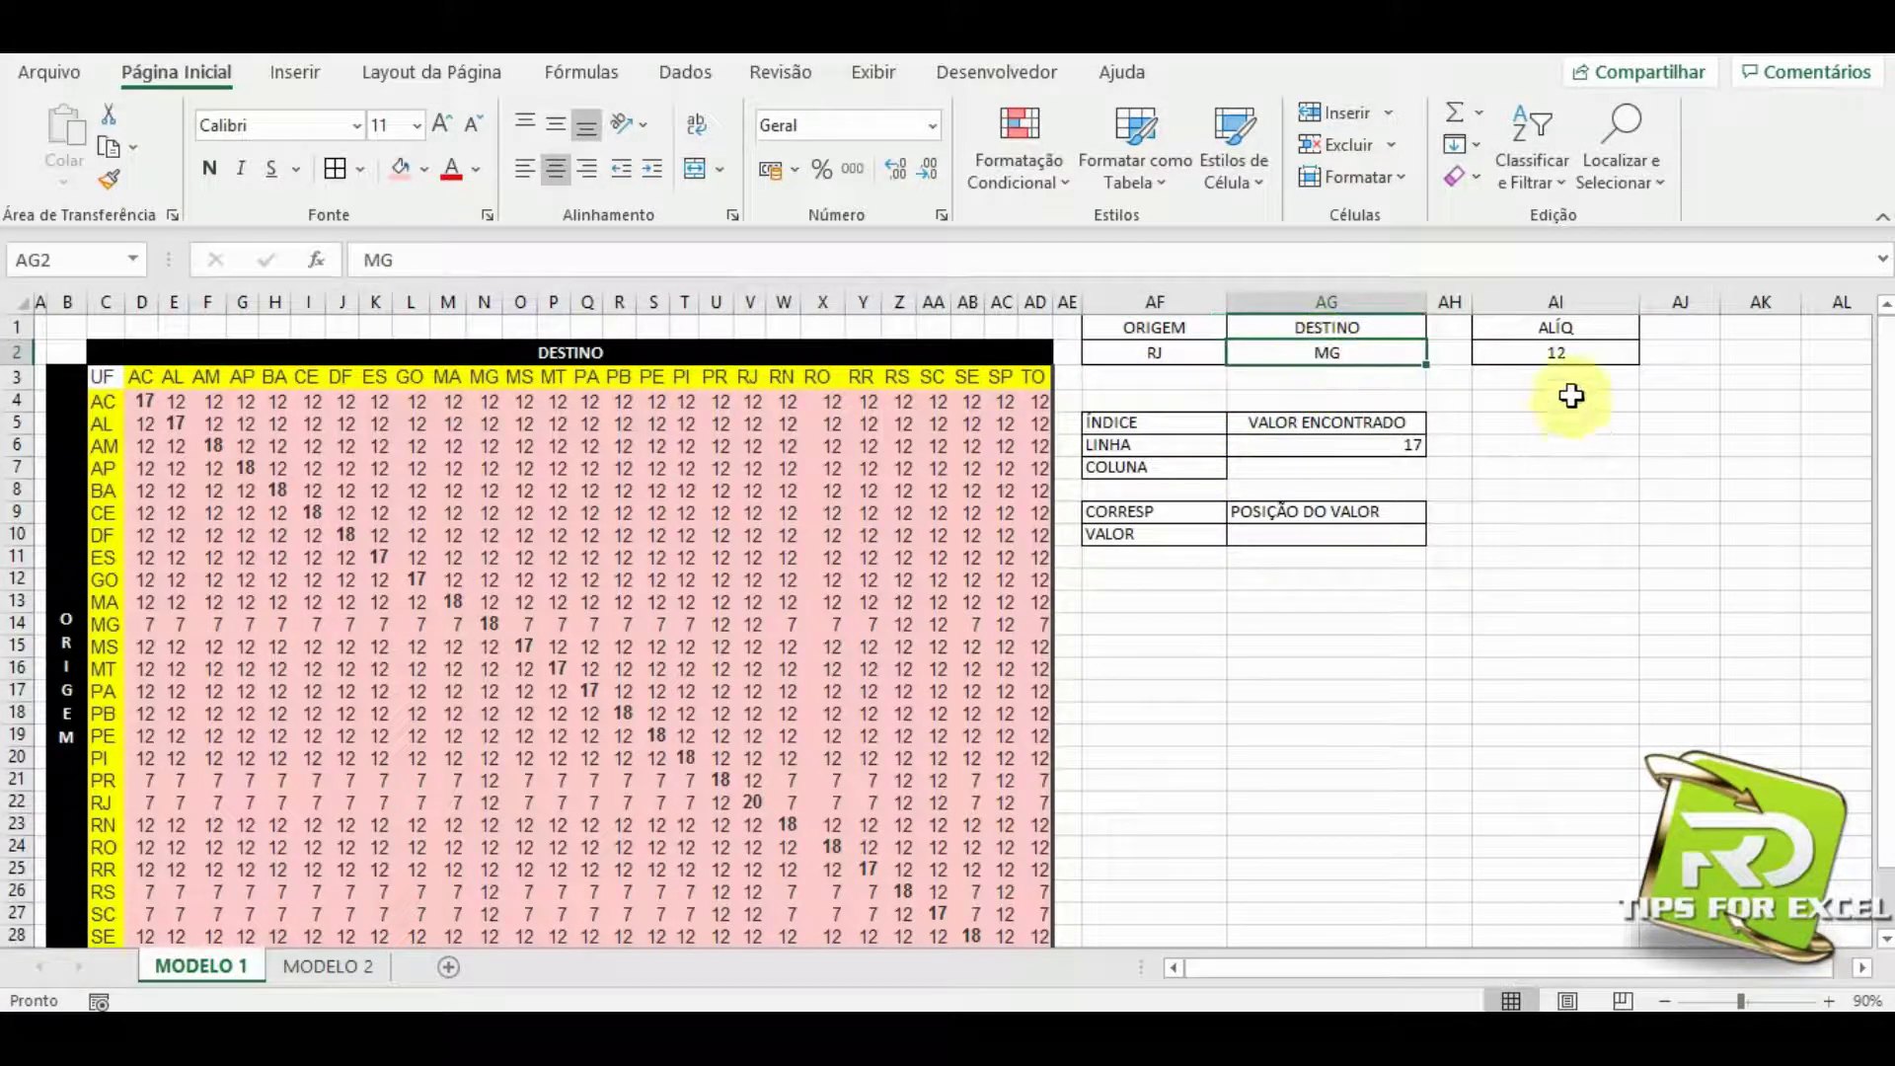
click(1559, 354)
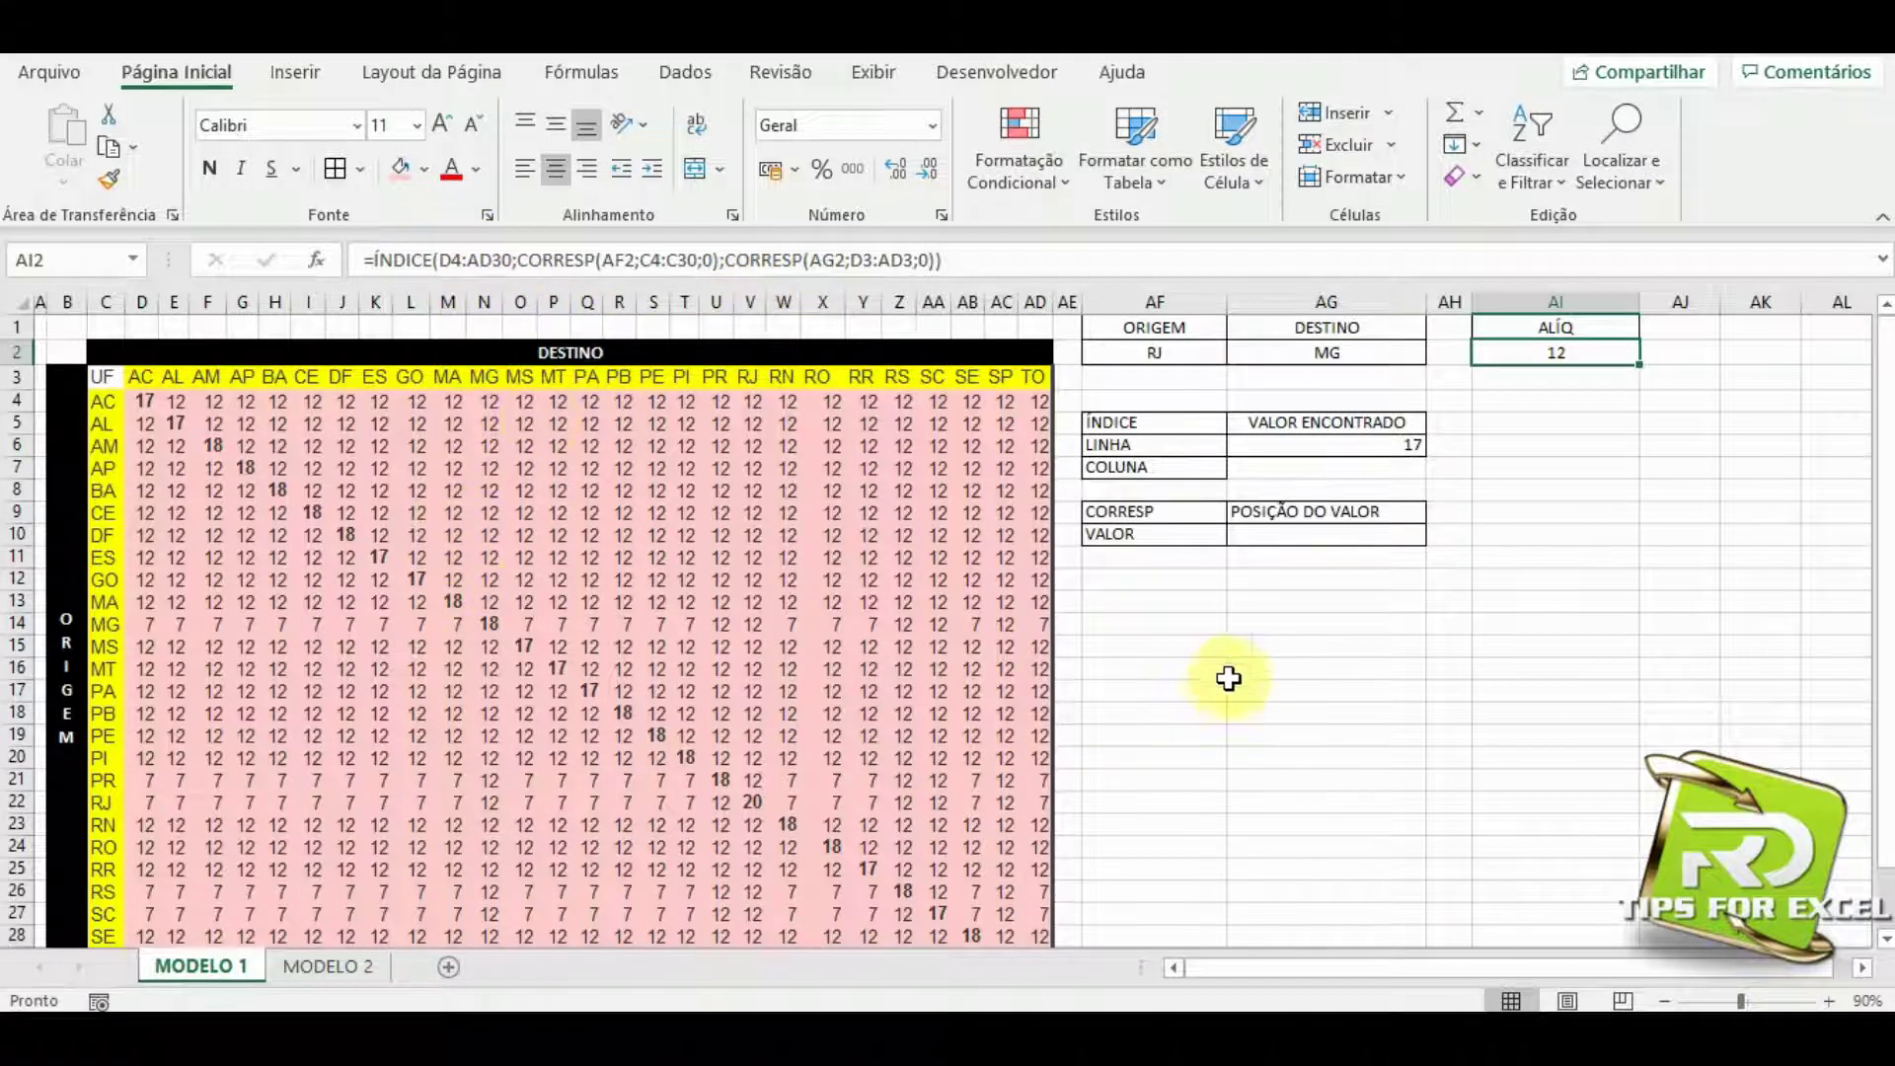
Review the ÍNDICE example in AG6 with its LINHA and COLUNA labels, and the CORRESP value and position cells.
click(1263, 555)
click(1243, 447)
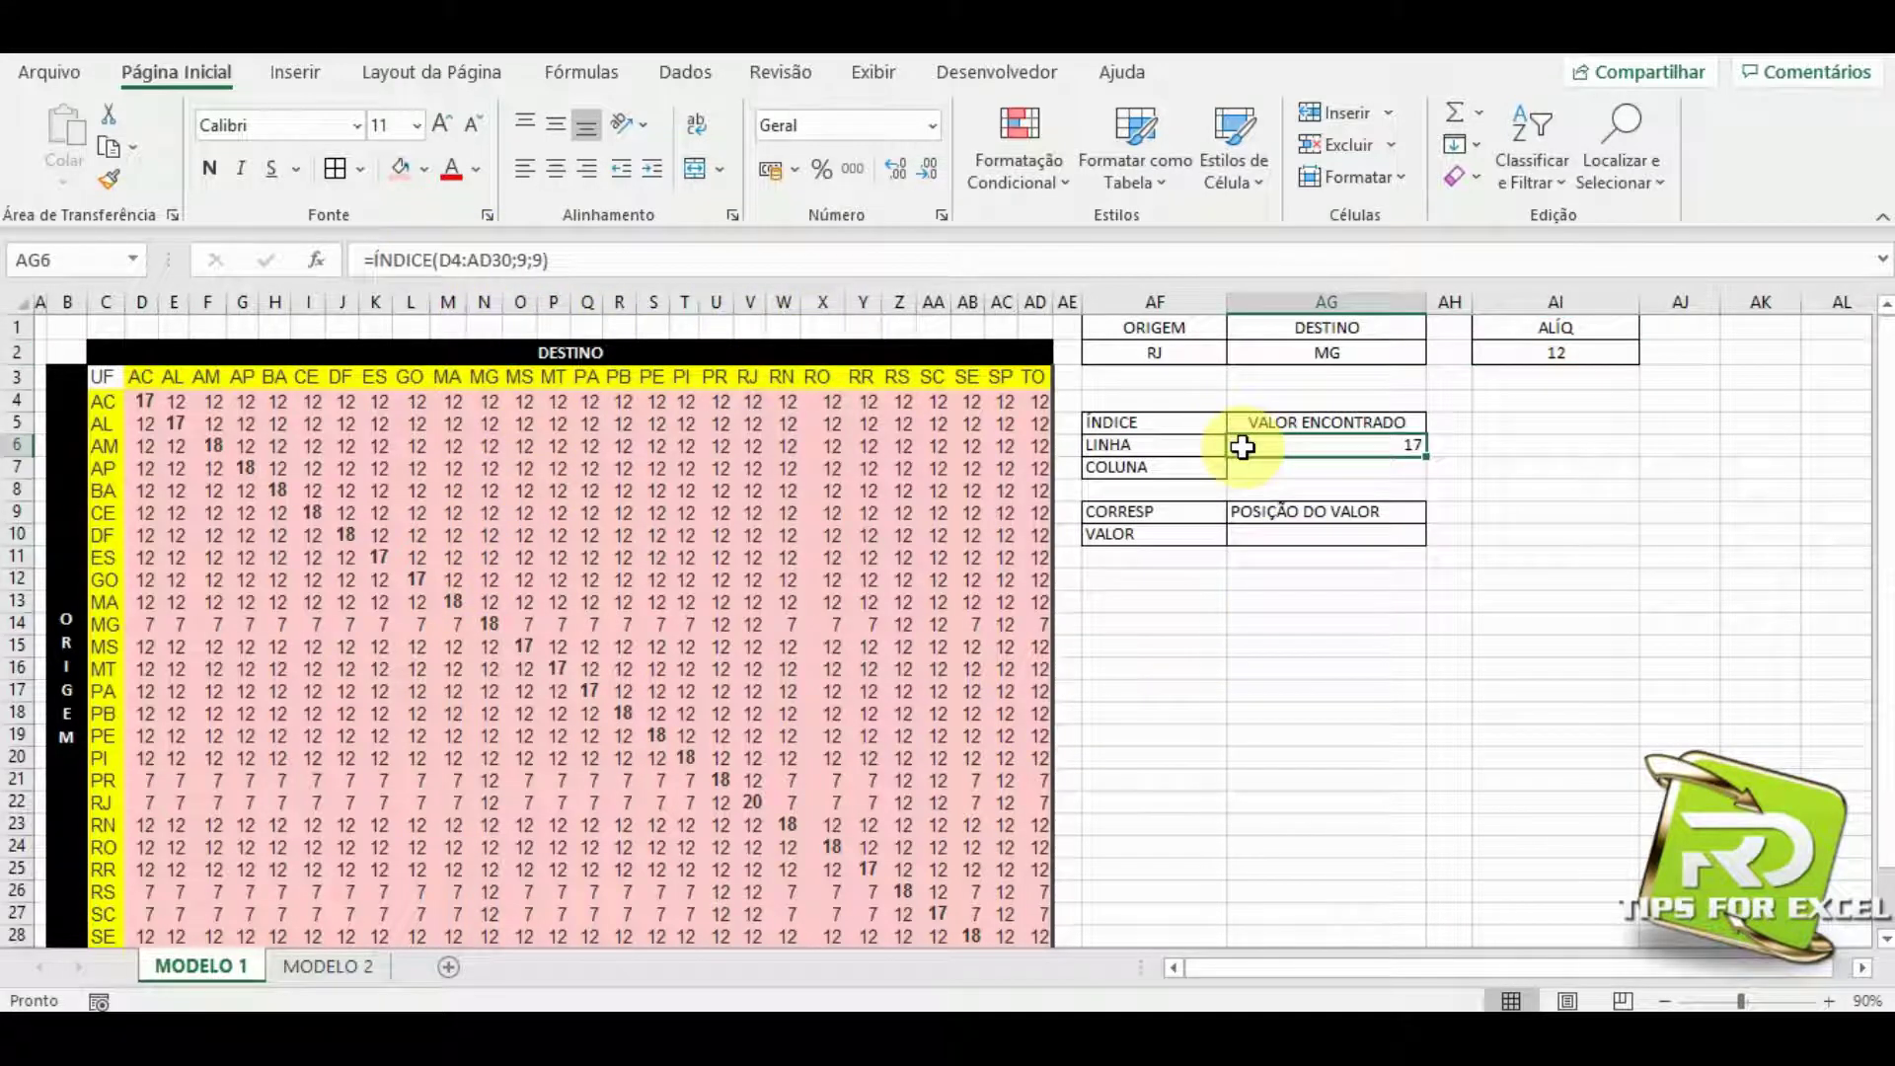
click(1187, 446)
click(1184, 466)
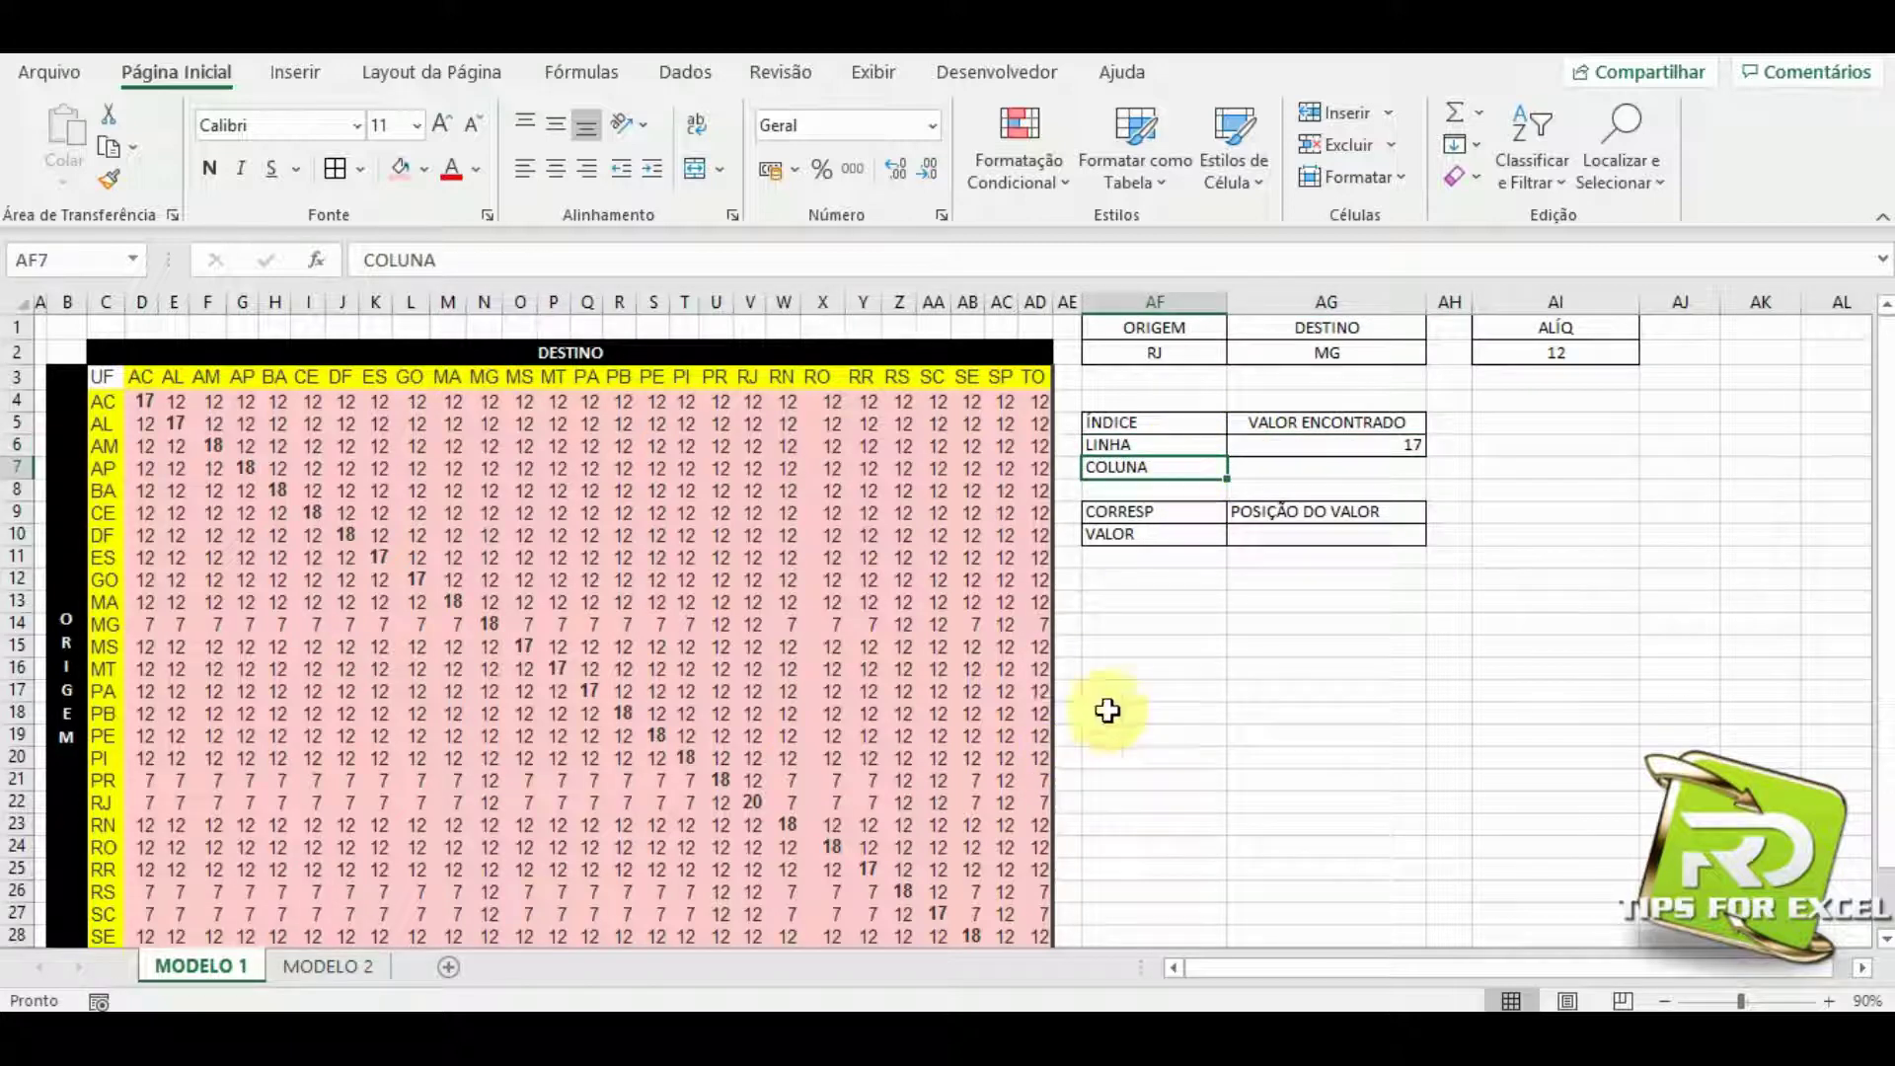
click(1213, 534)
click(1268, 537)
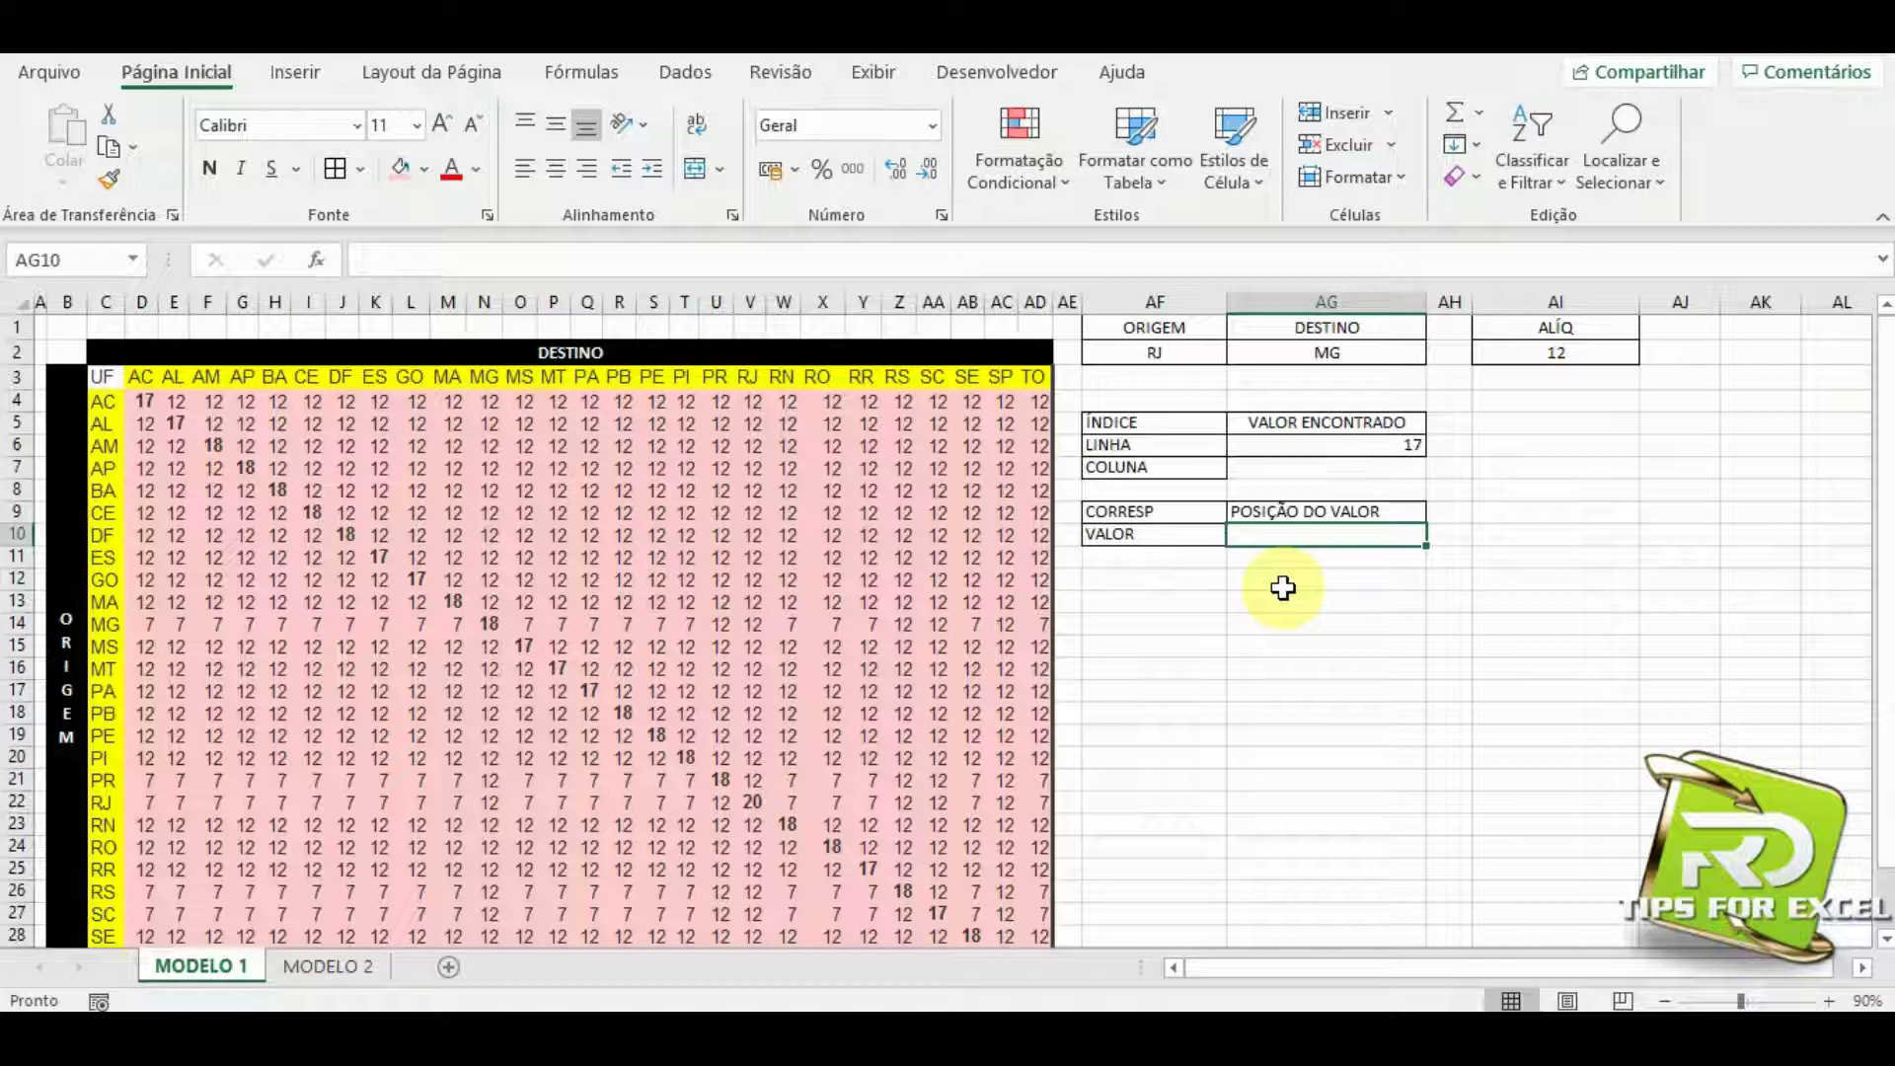
Examine how the origin in AF2 and the destination in AG2 feed the combined lookup in AI2.
click(1169, 352)
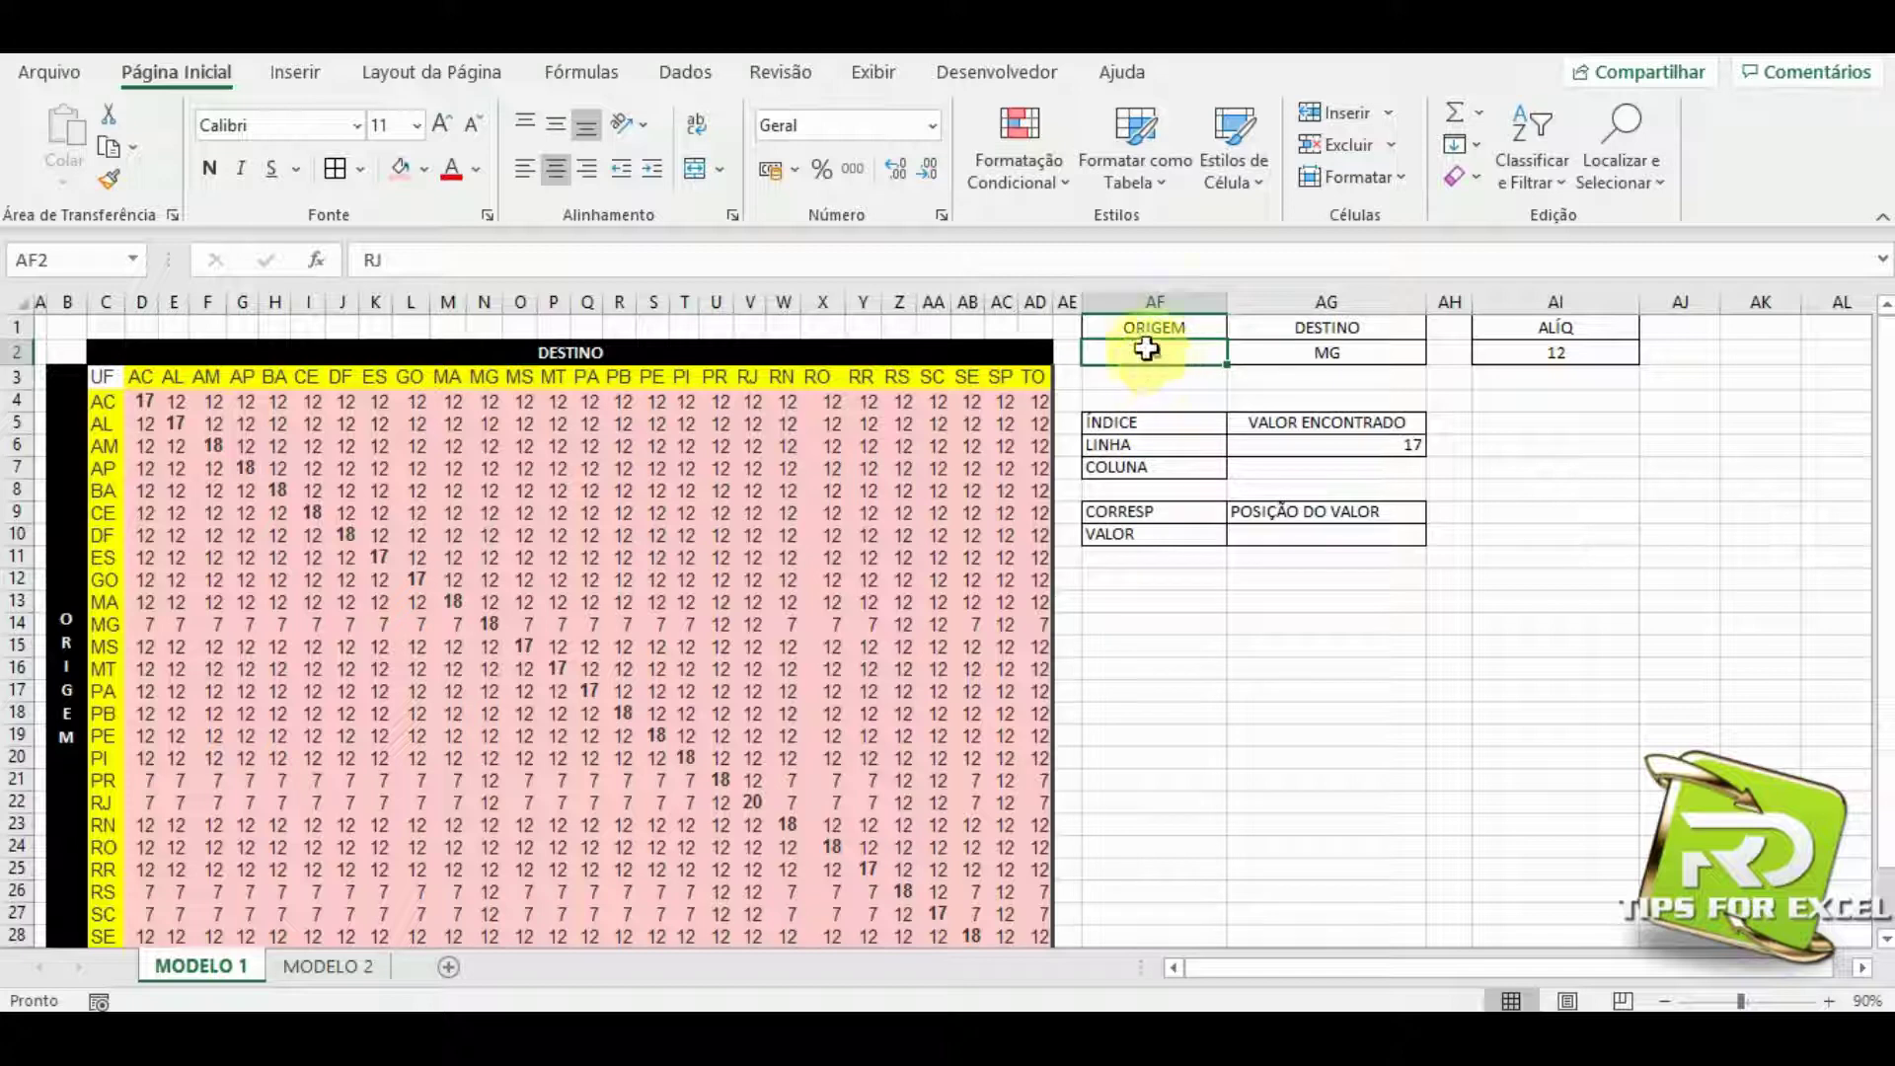
click(1310, 352)
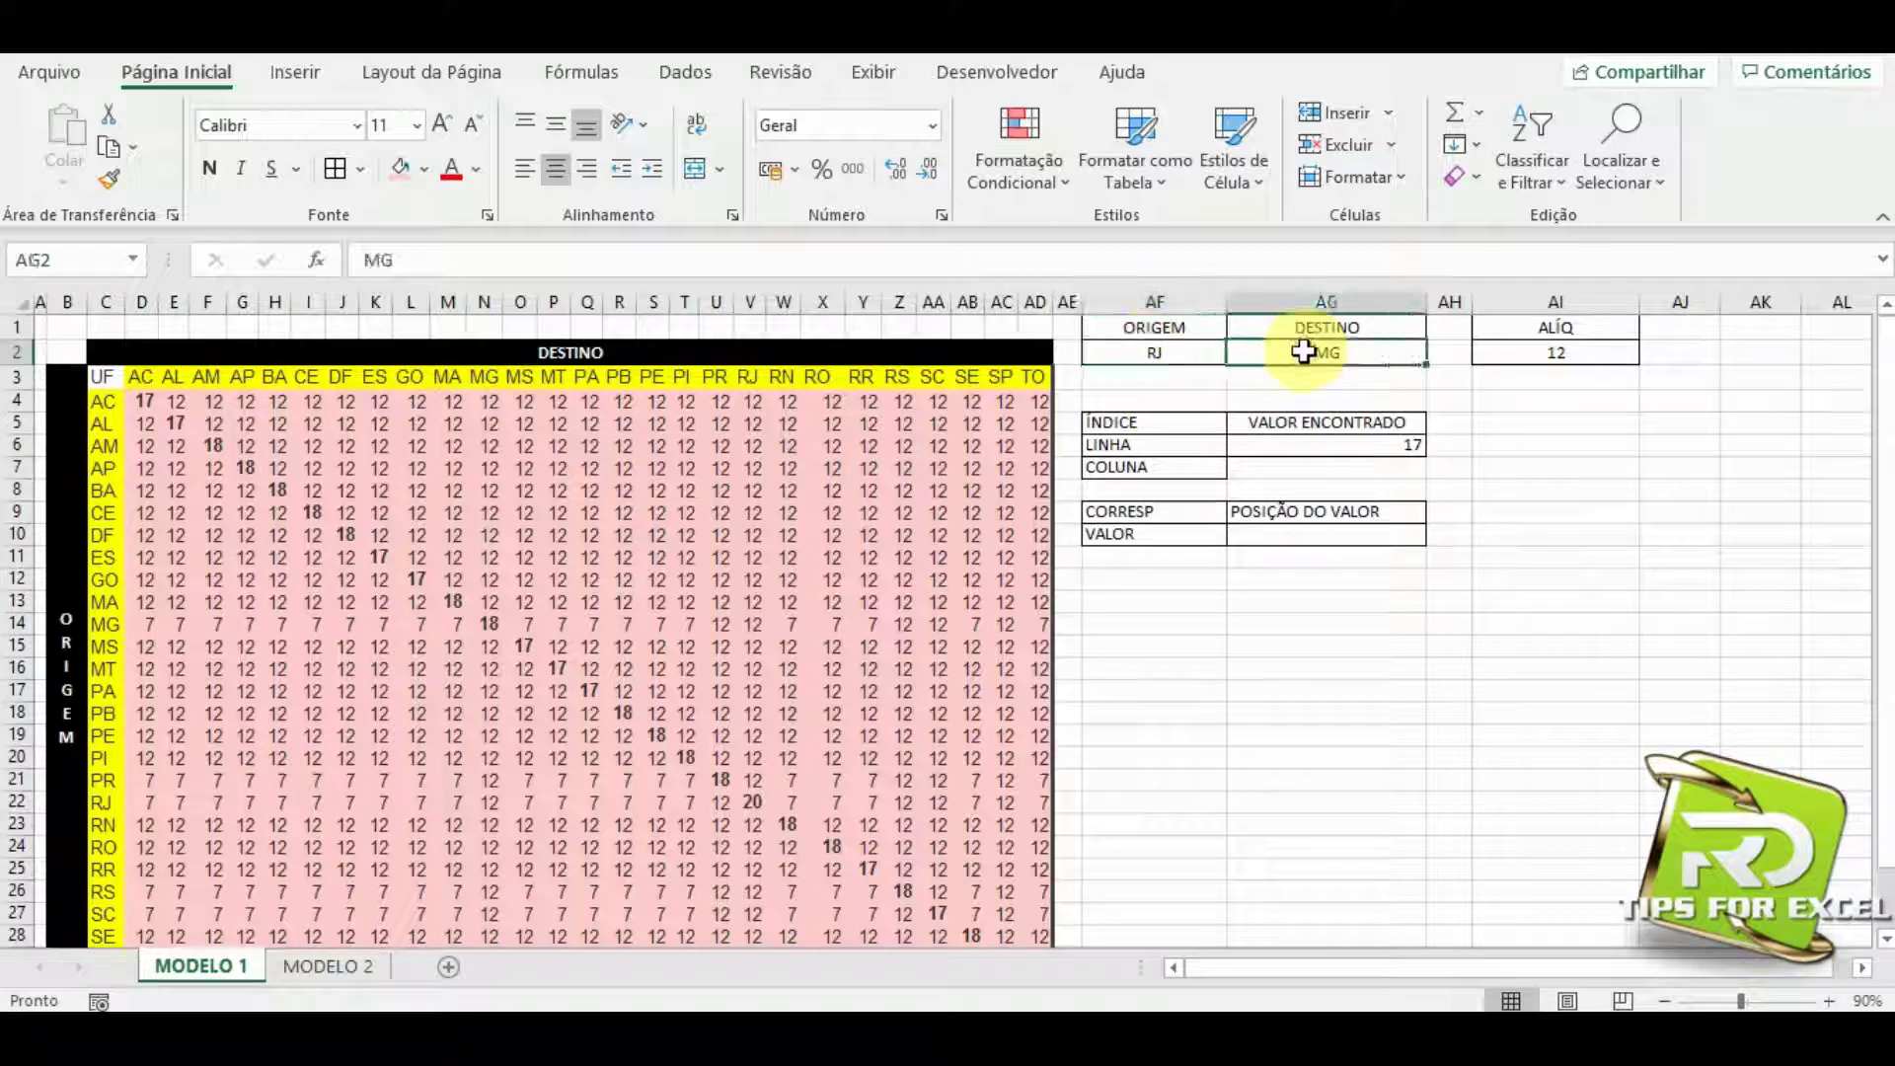
click(1545, 353)
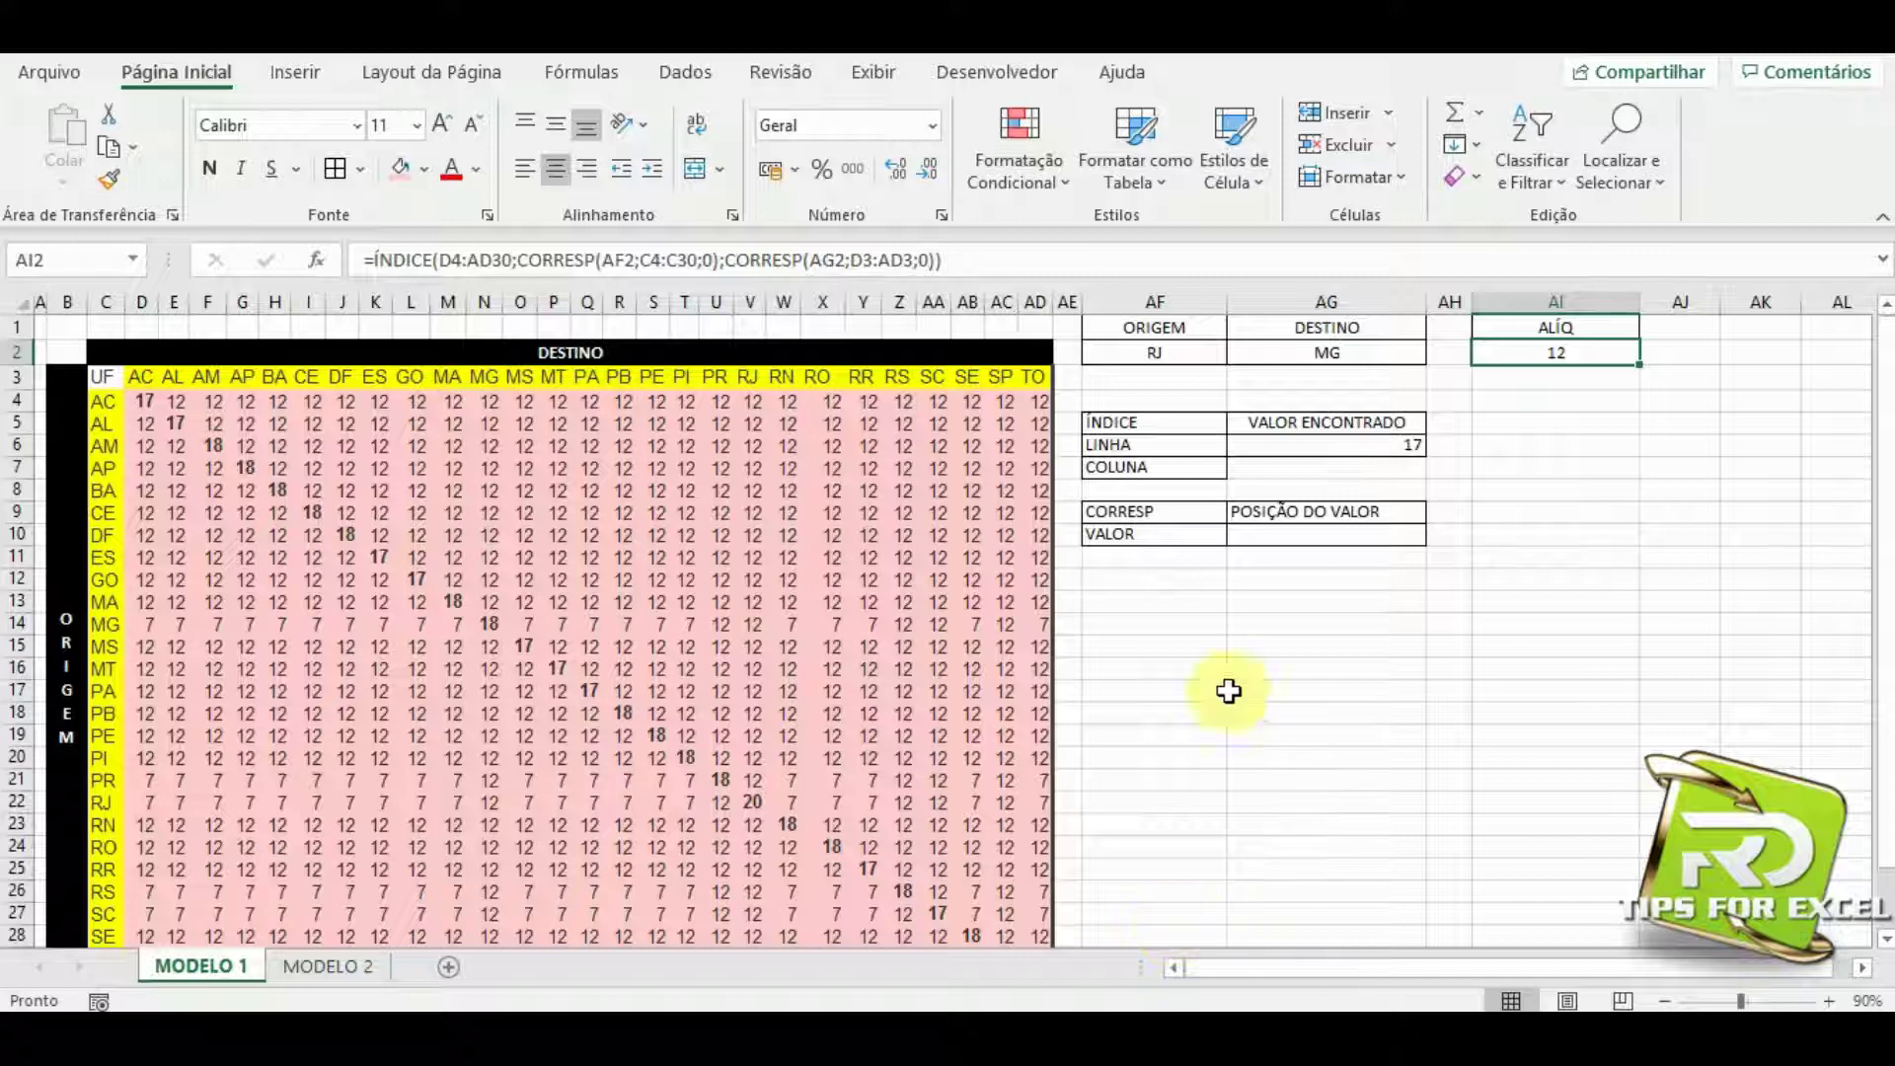
click(1151, 351)
click(1315, 345)
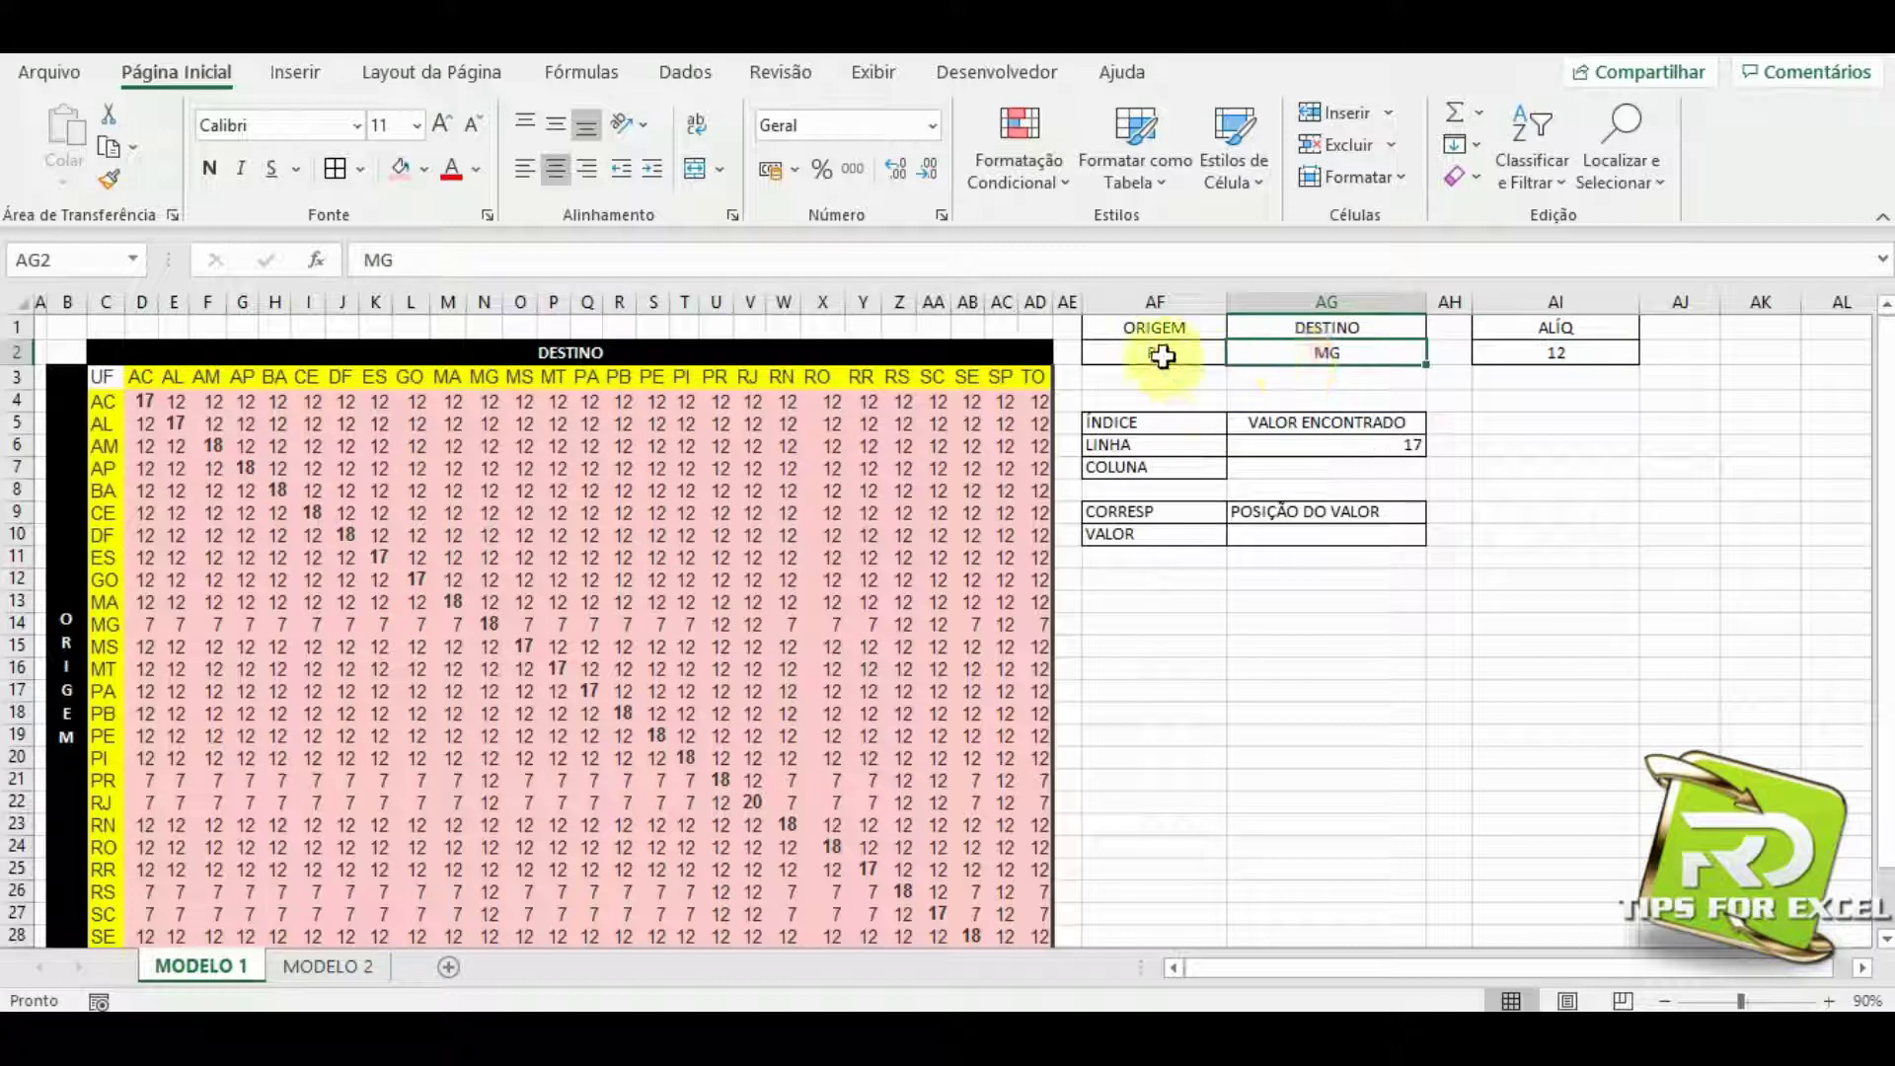
click(1162, 351)
click(1323, 351)
click(1184, 354)
click(1310, 357)
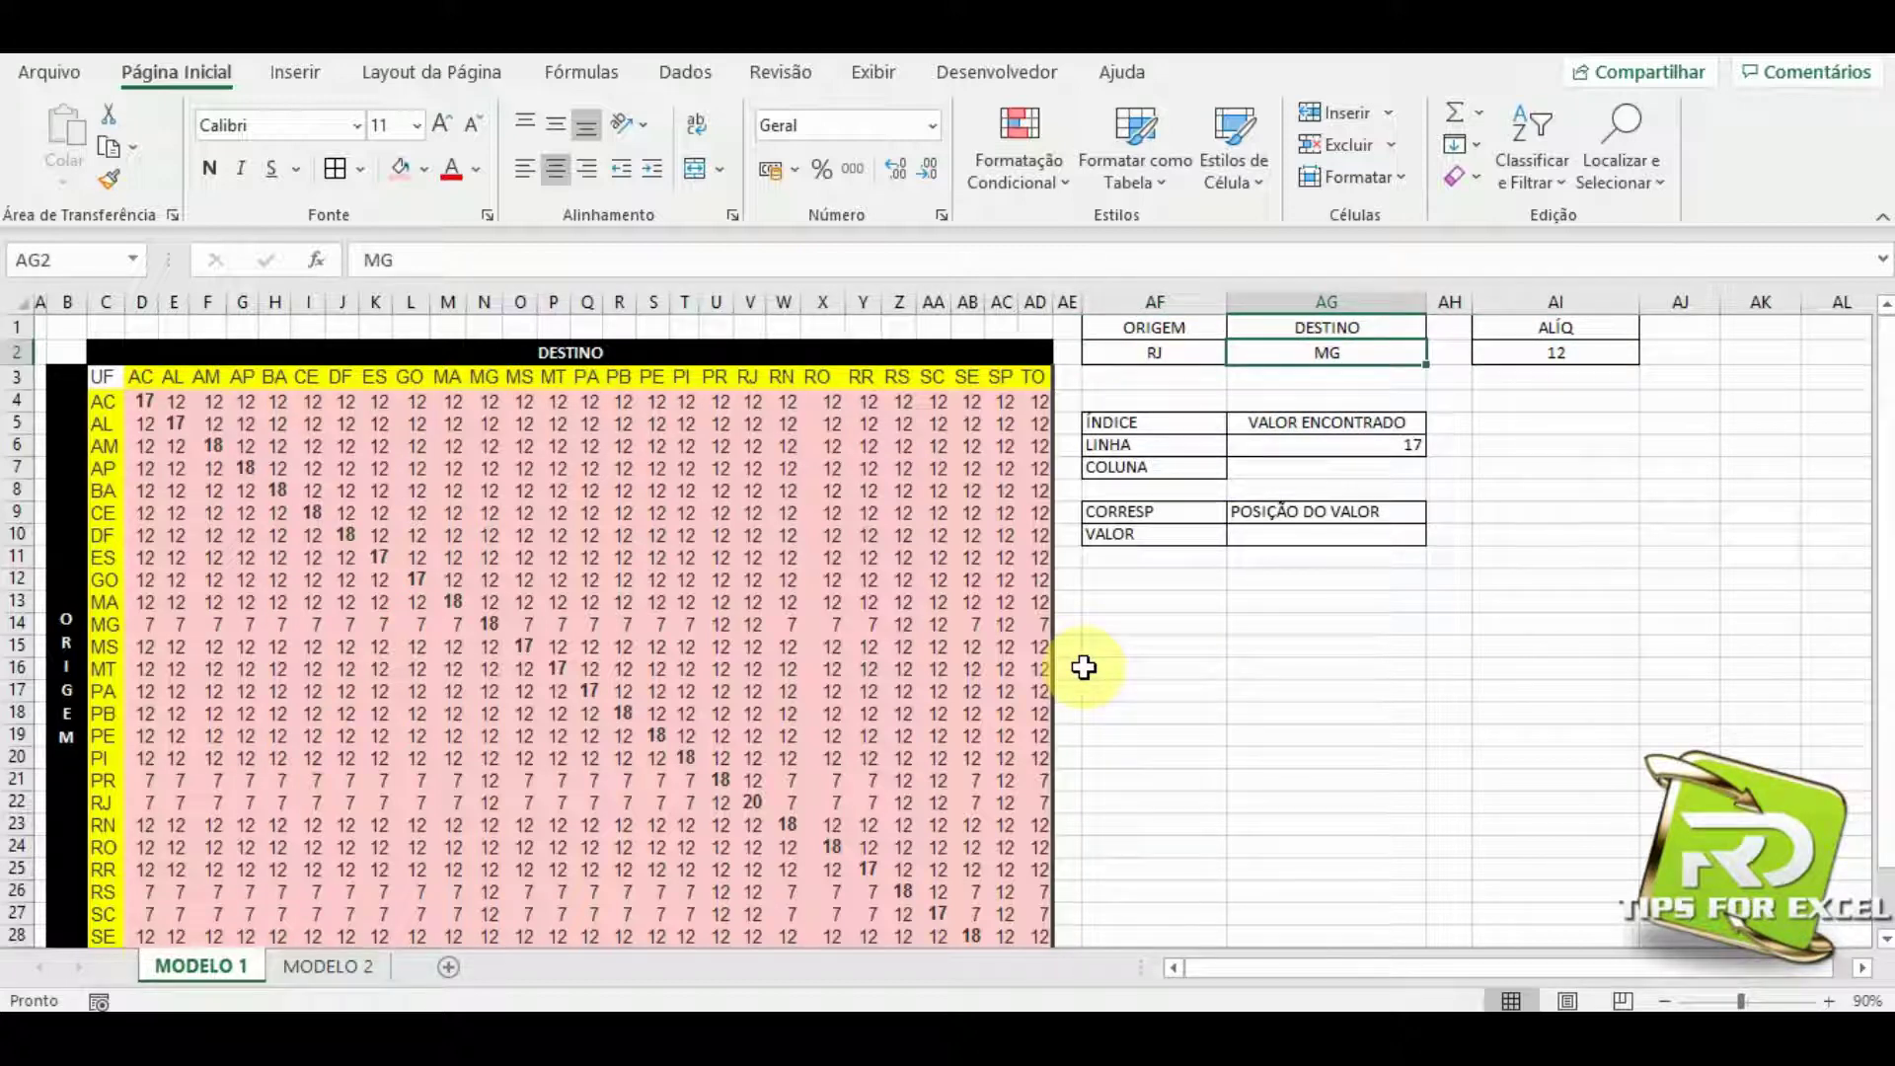
Switch to the MODELO 2 sheet and examine its layout, with the origin states listed in column AC after the rates.
click(351, 972)
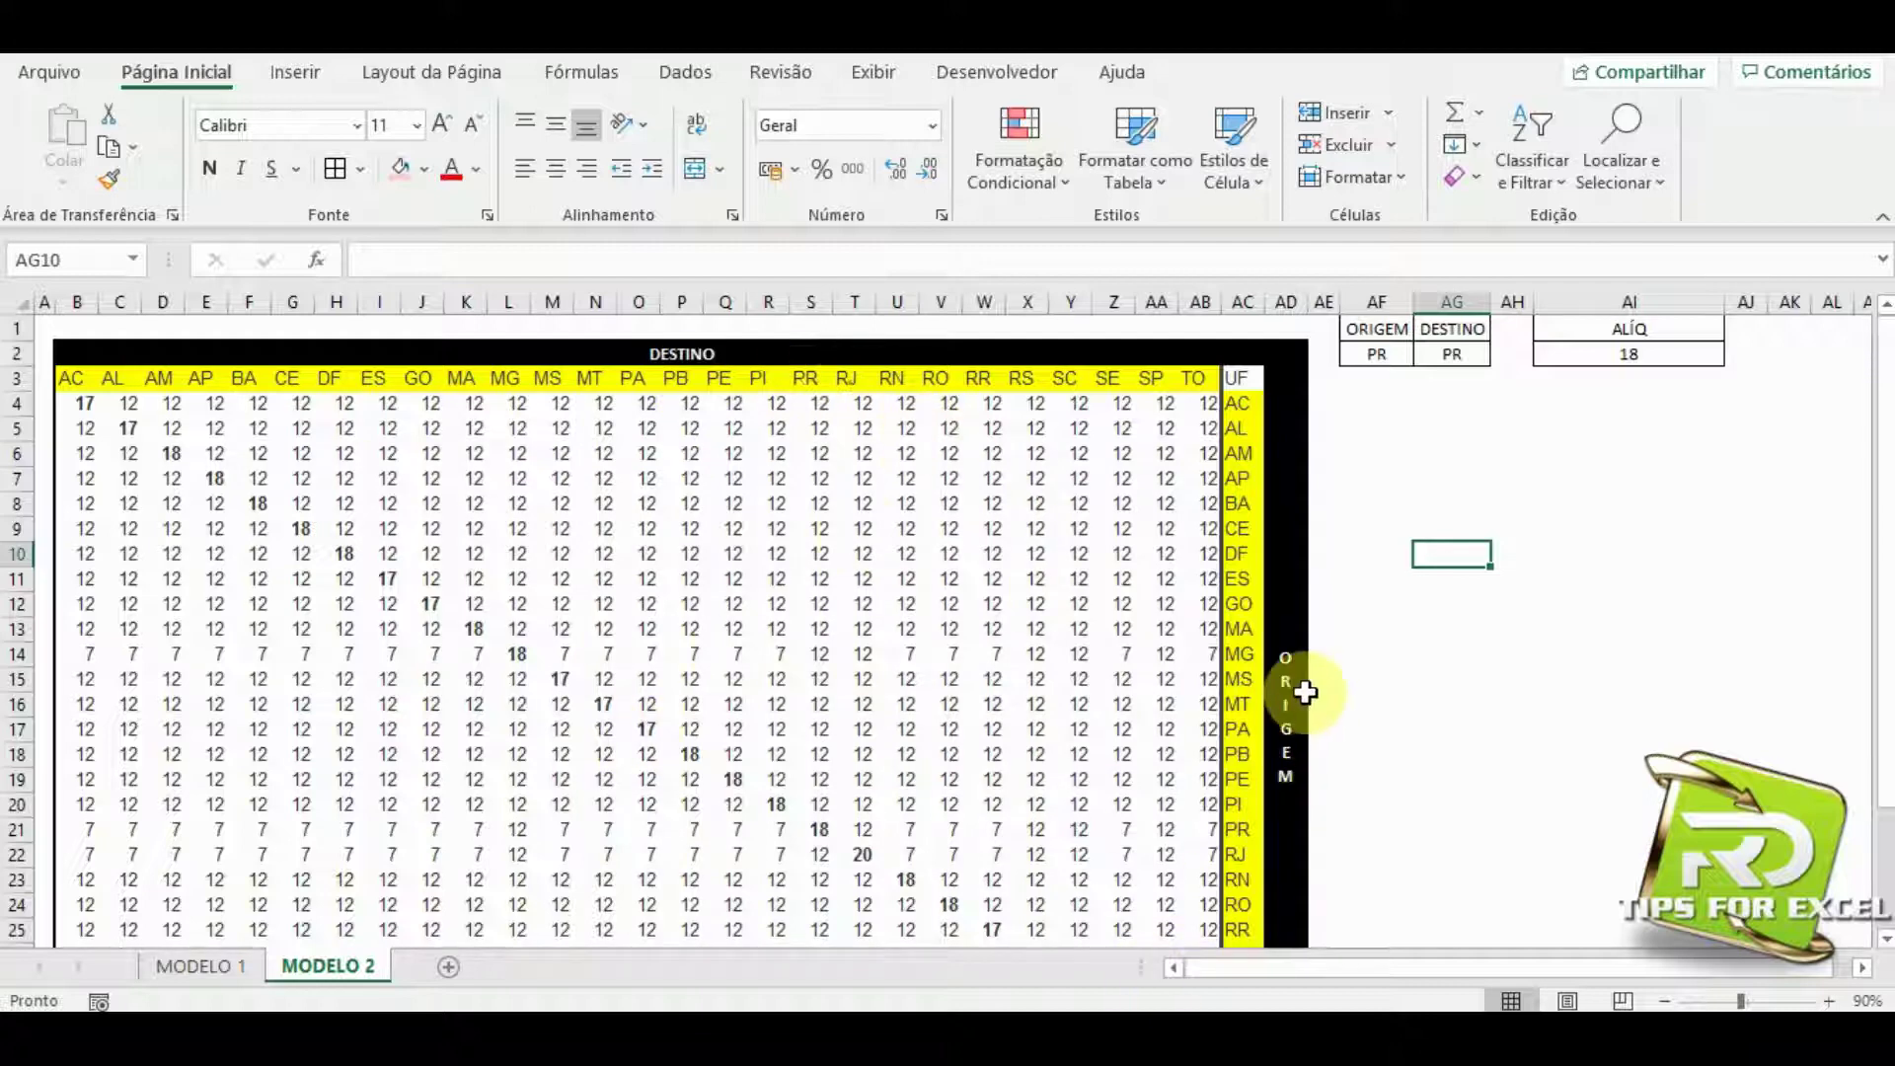
scroll(1303, 696, down, 4)
scroll(1293, 711, up, 4)
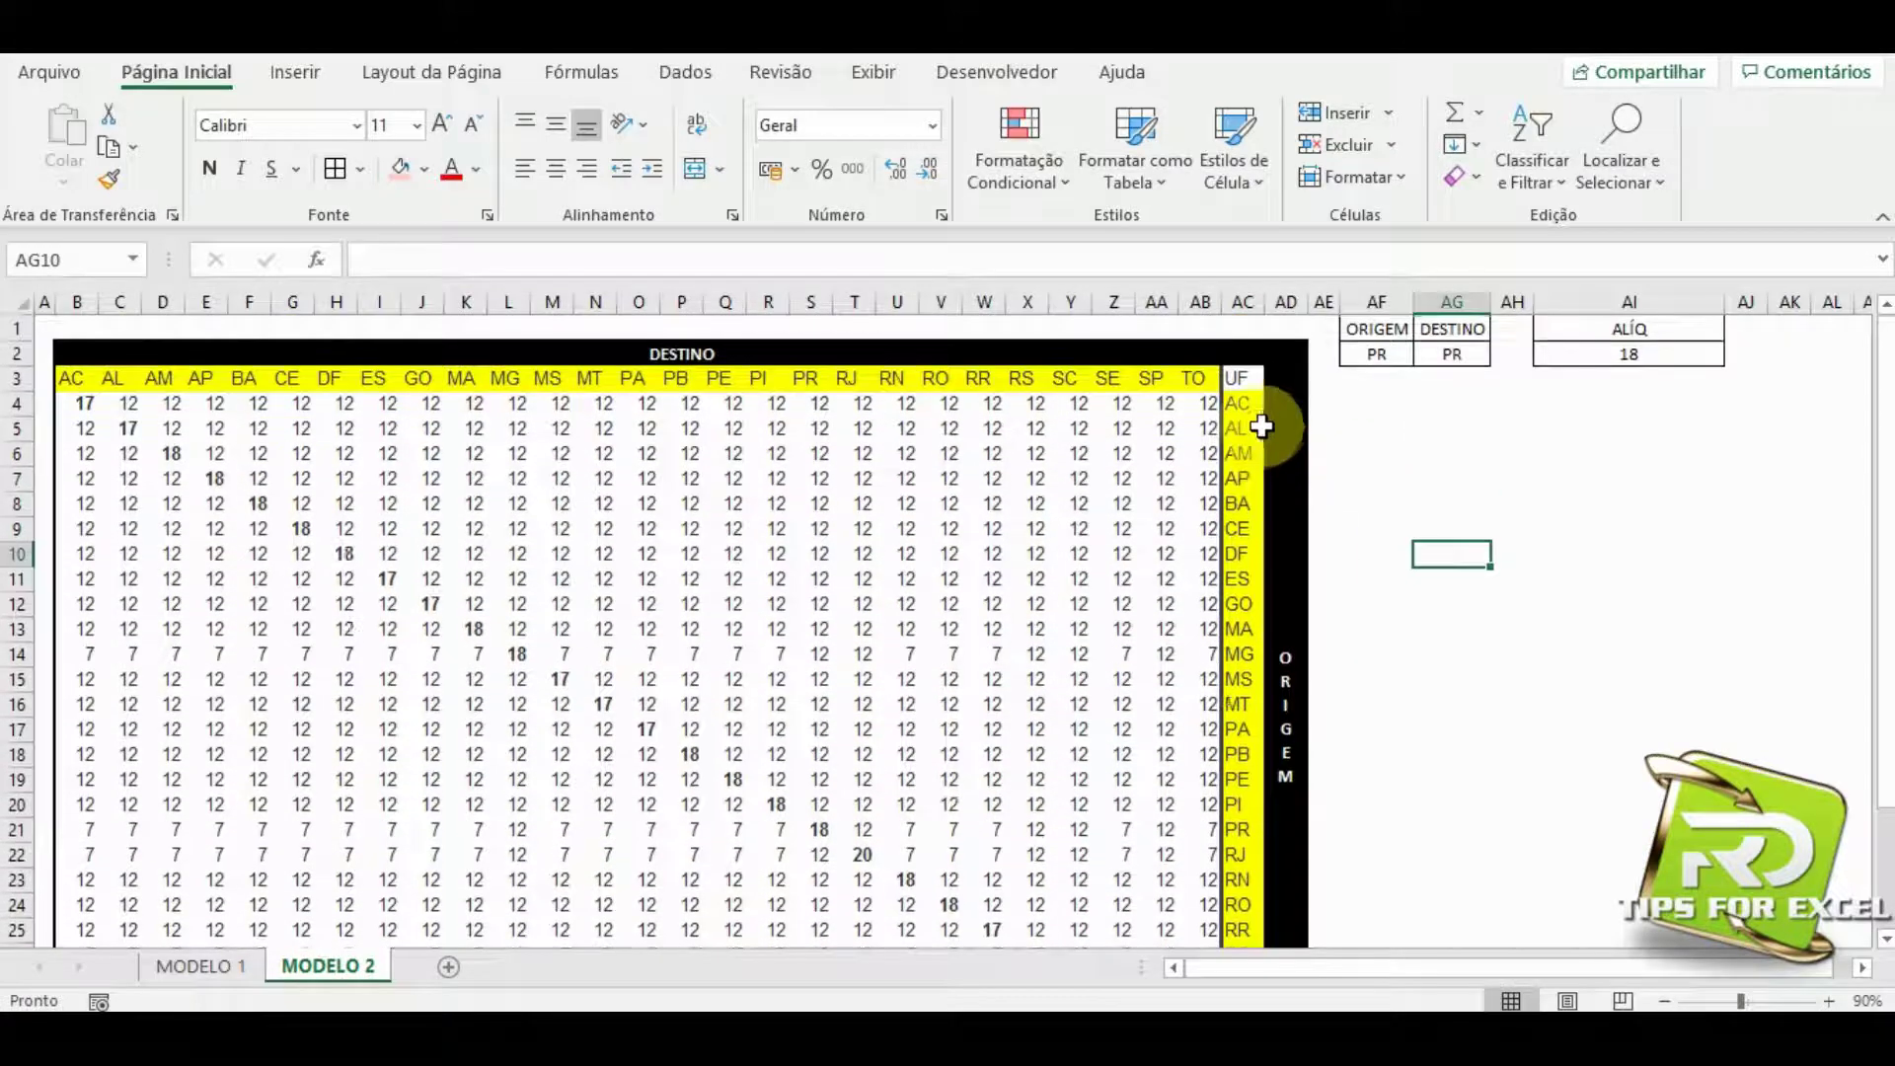
drag(1242, 403, 1246, 928)
scroll(1241, 886, down, 4)
scroll(1241, 883, up, 5)
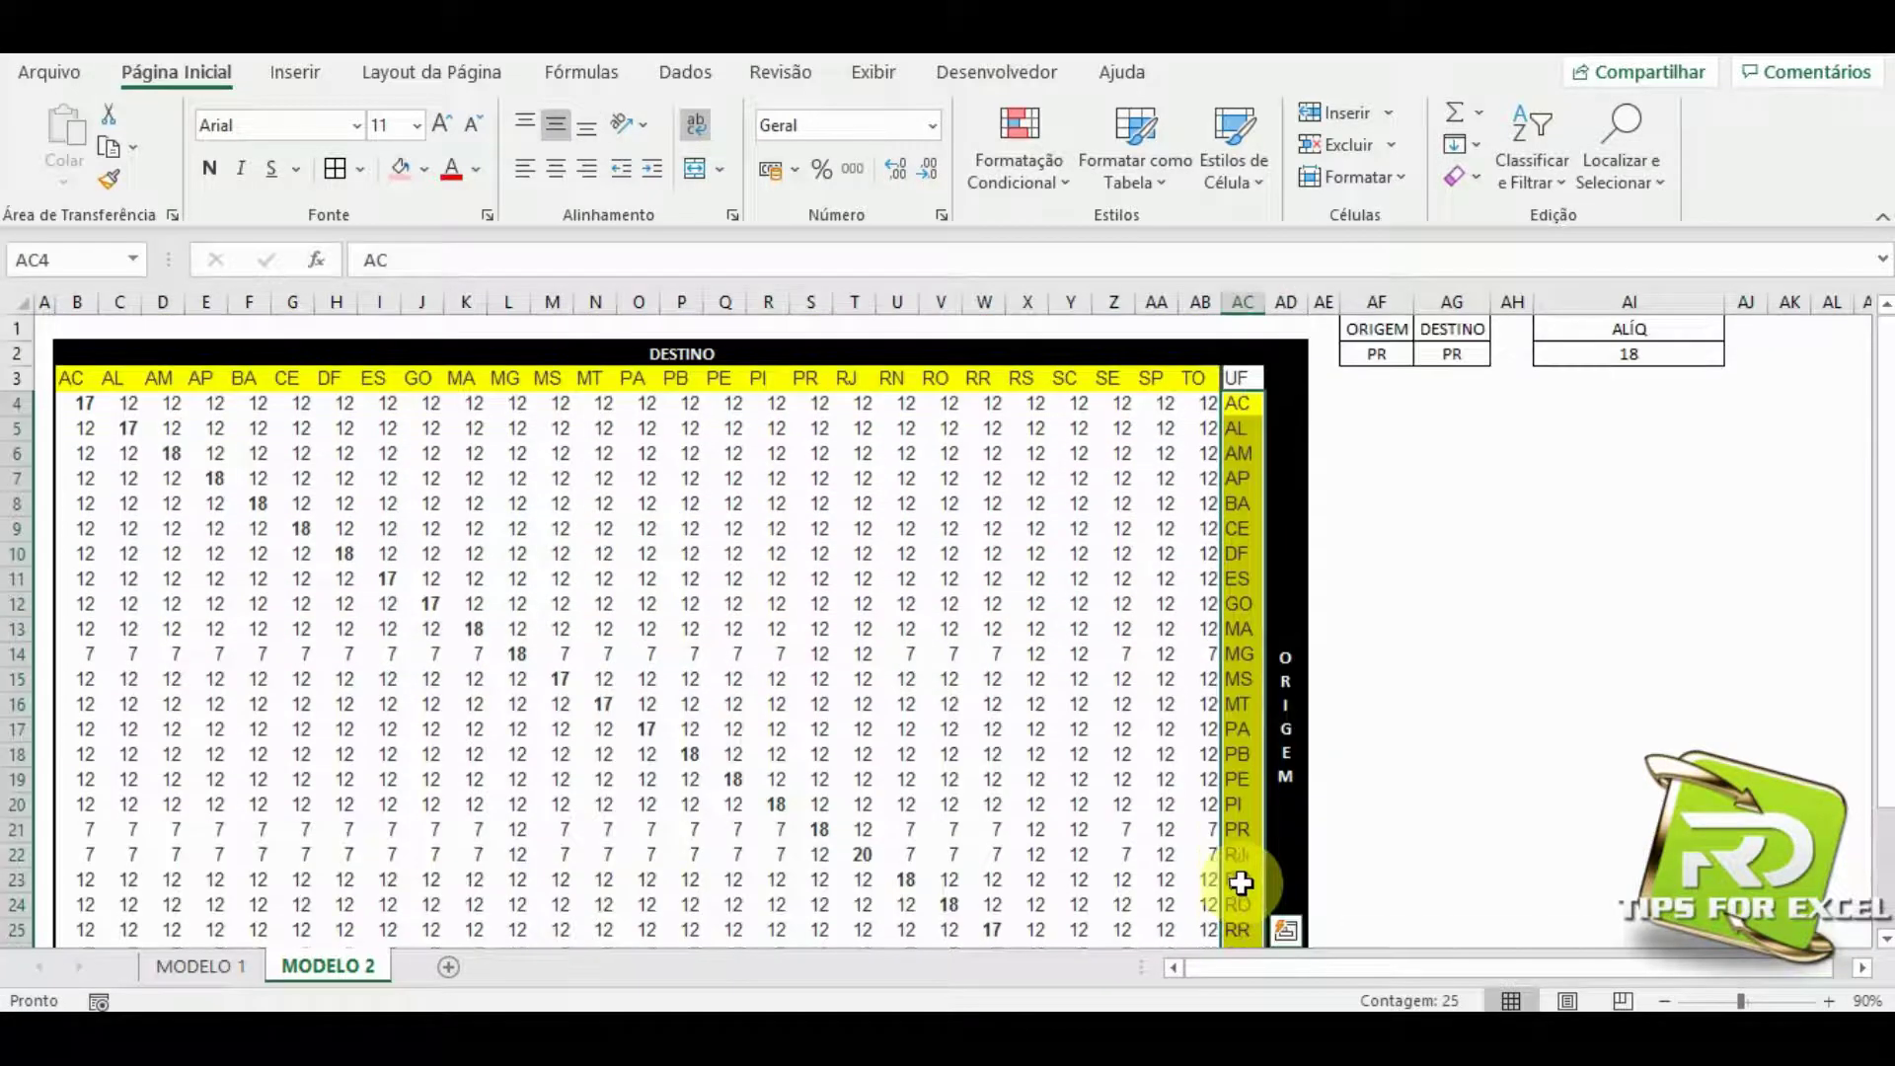
click(1330, 557)
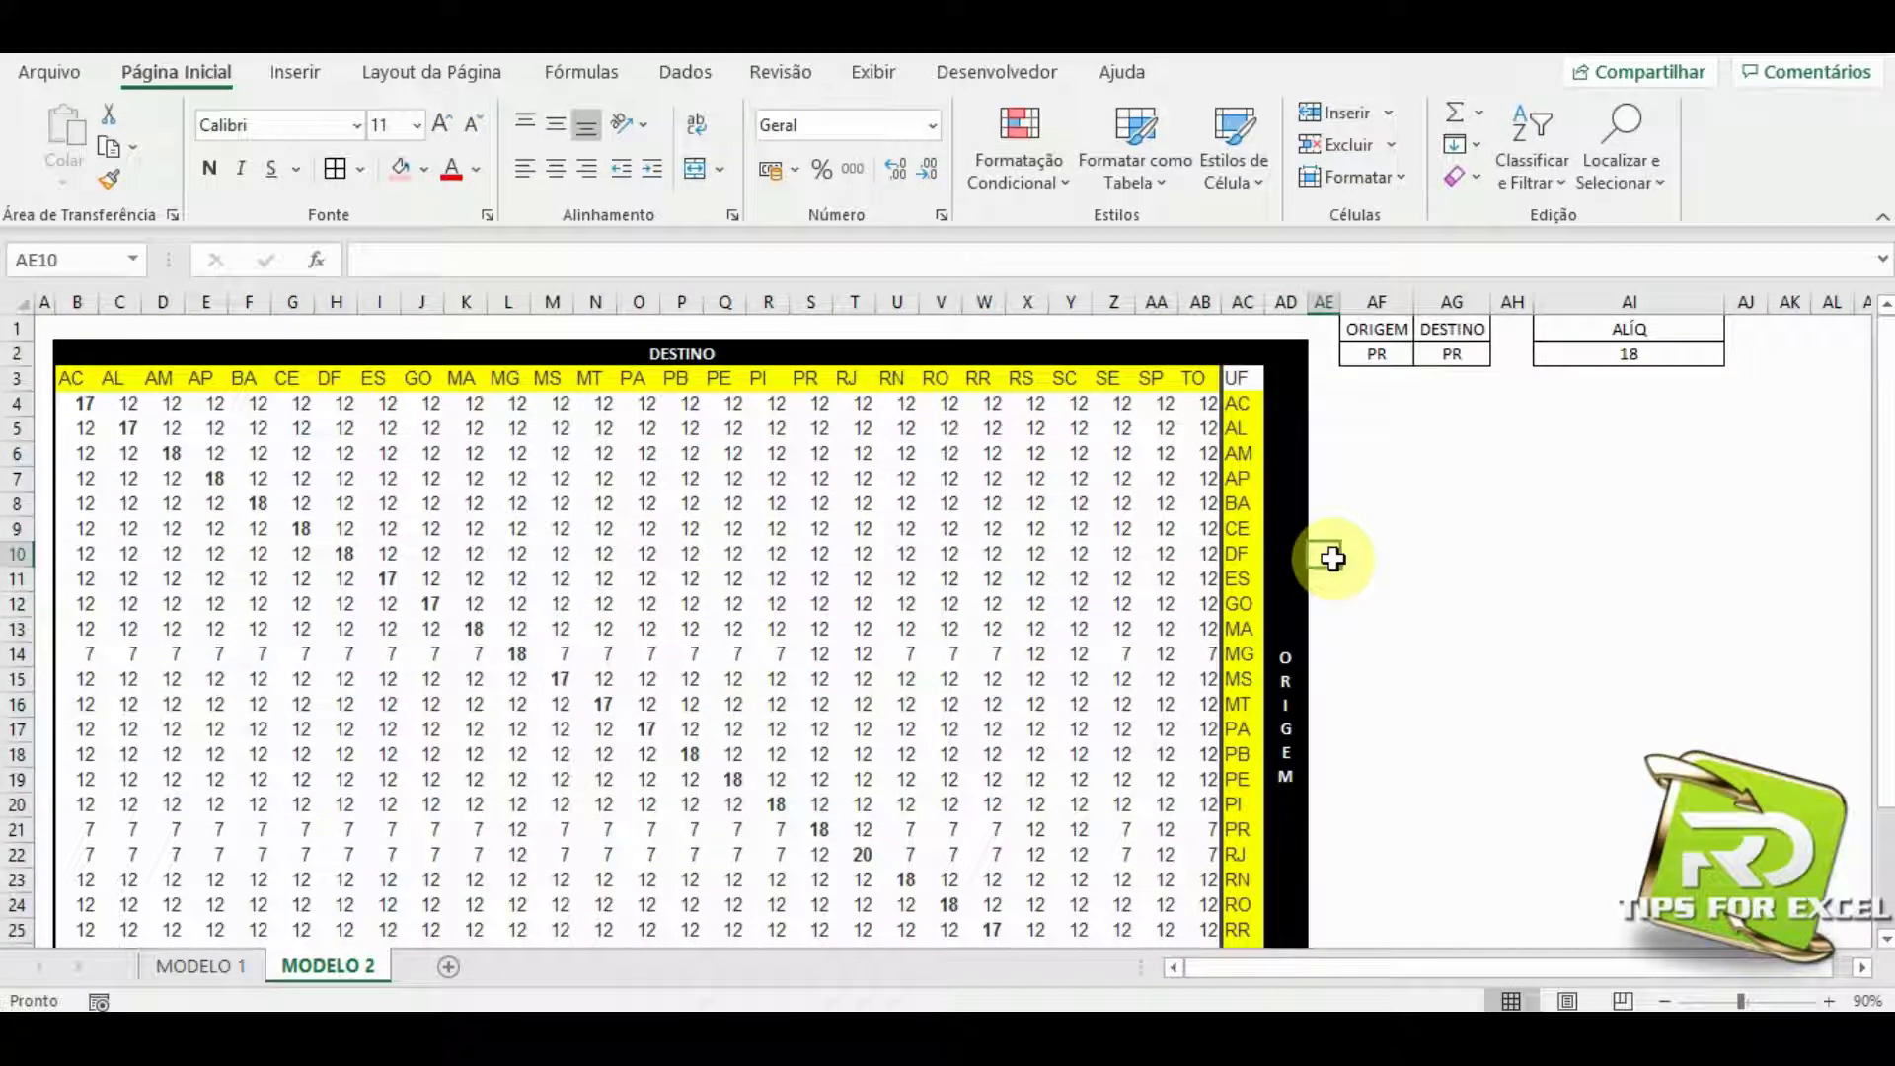
Clear the ALÍQ cell AI2 and start an ÍNDICE formula there with the rate table B4:AB30 as its matrix.
click(1575, 356)
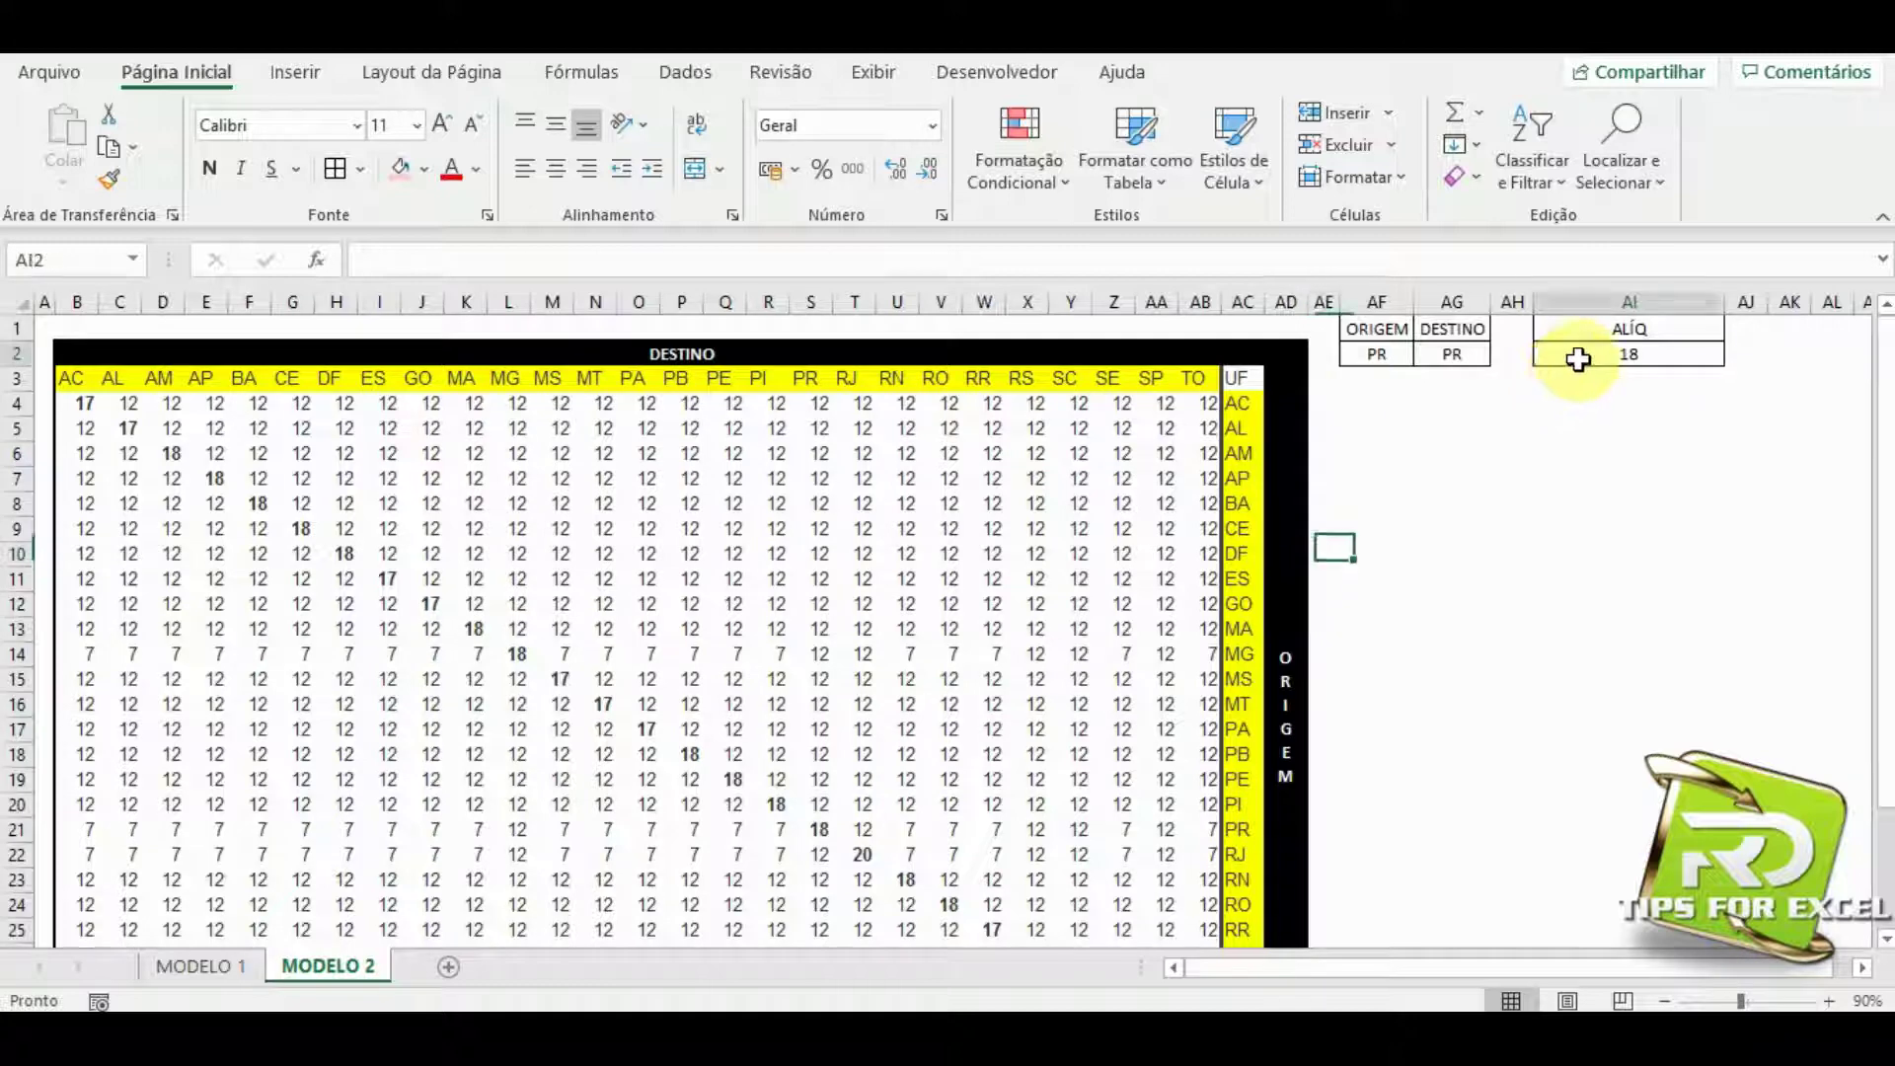
key(Delete)
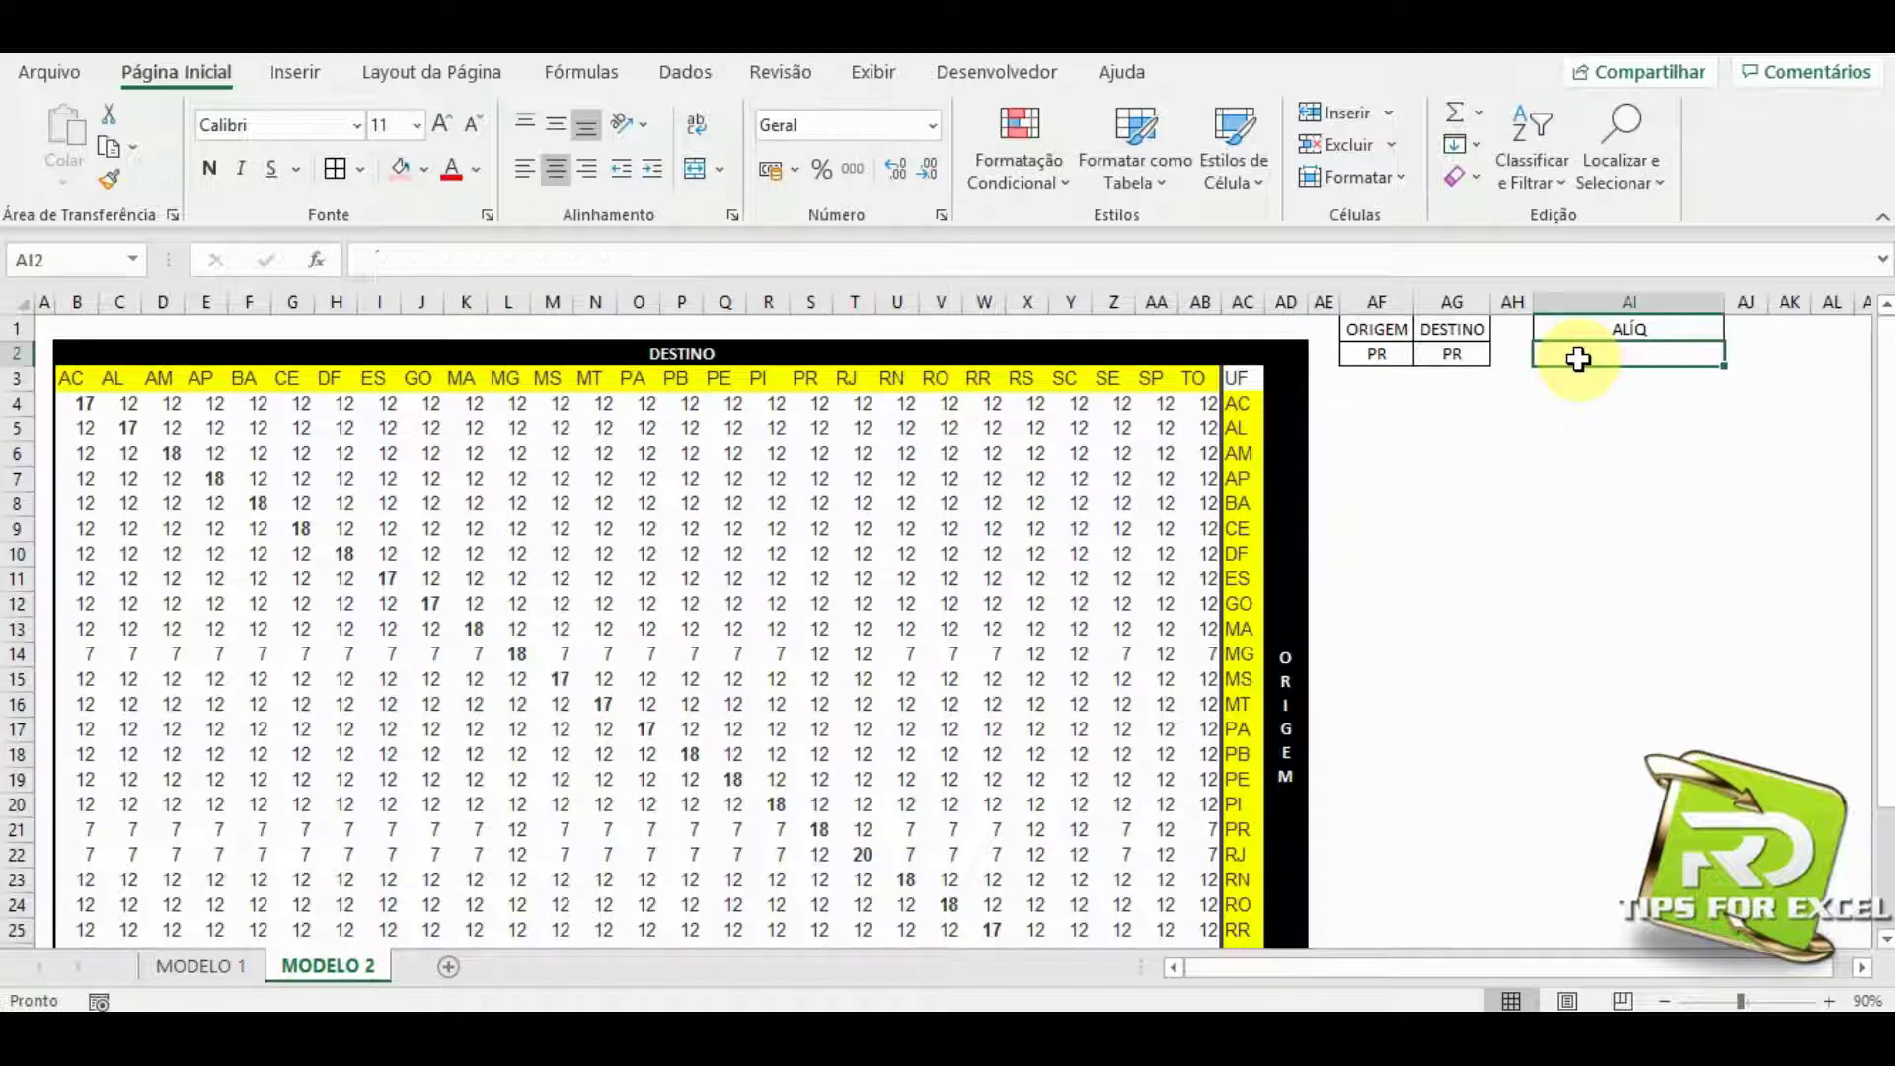
text(=ÍND)
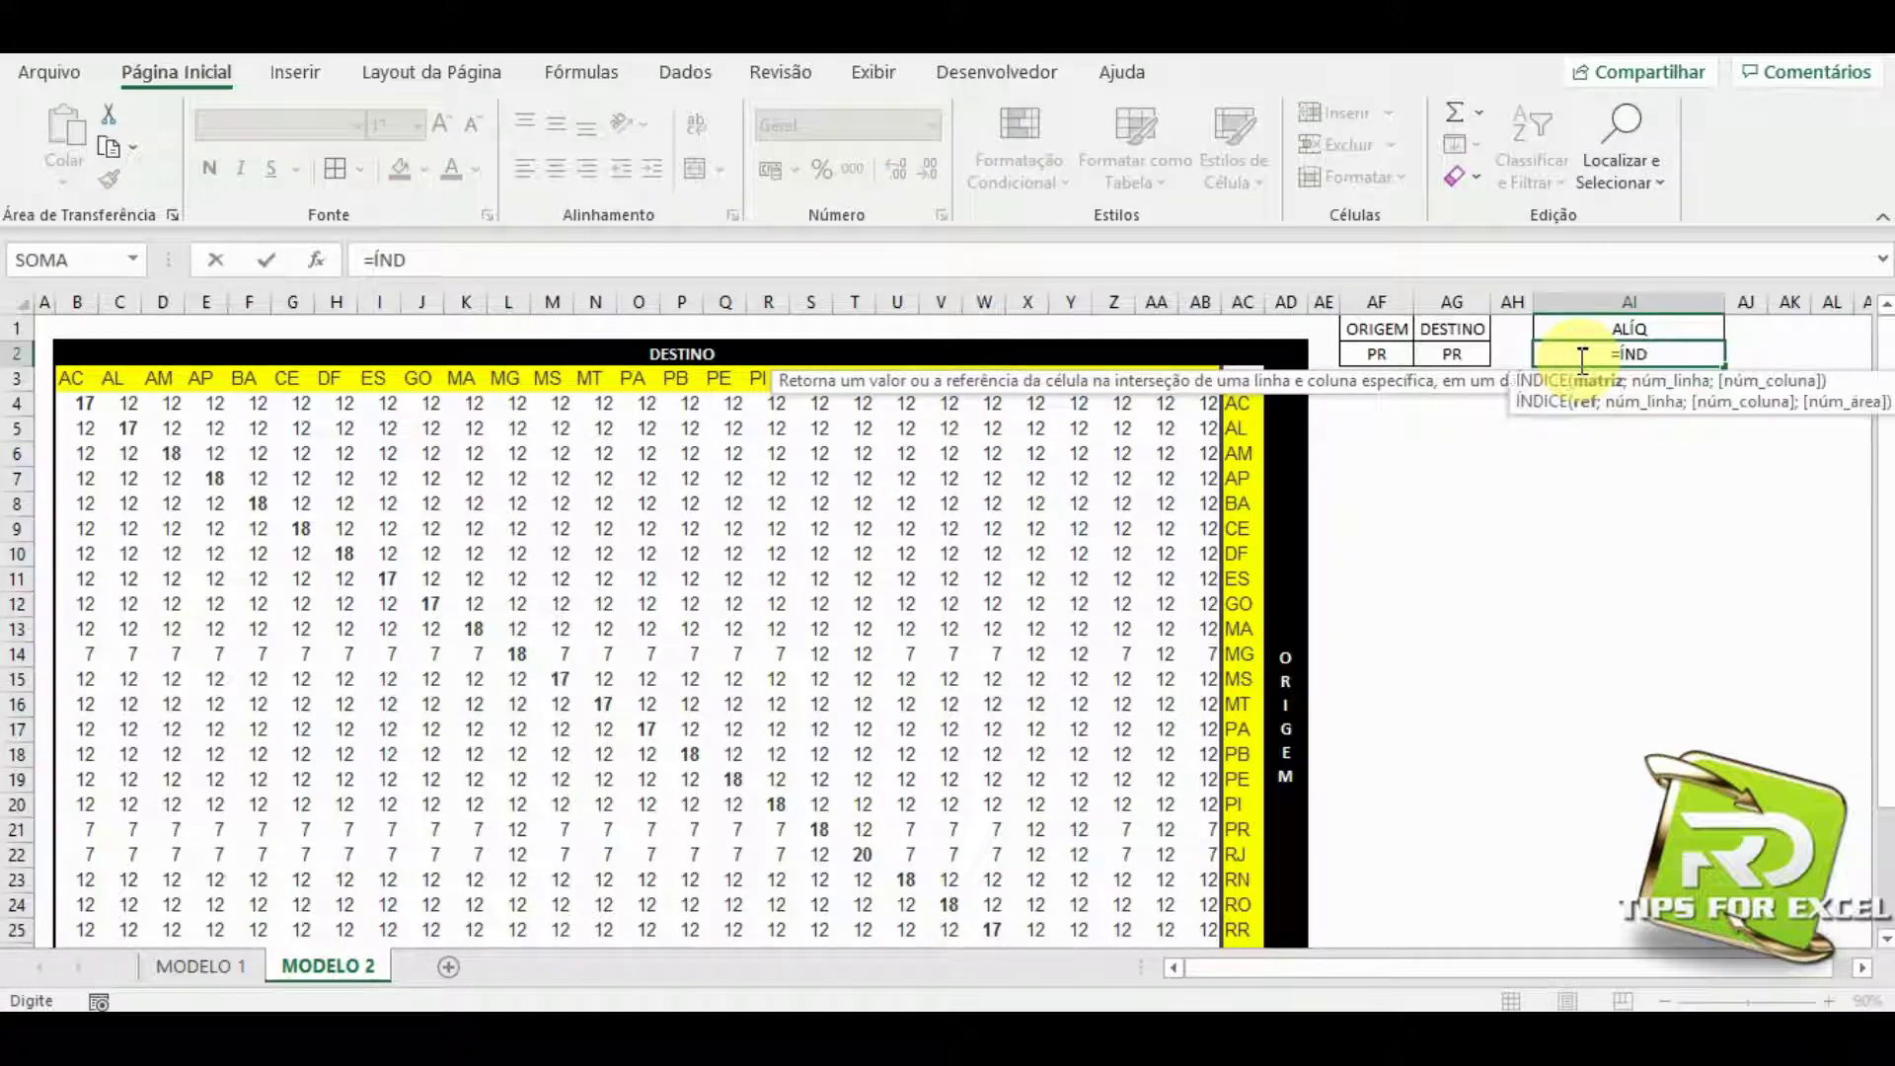
key(Tab)
drag(1870, 385, 1083, 562)
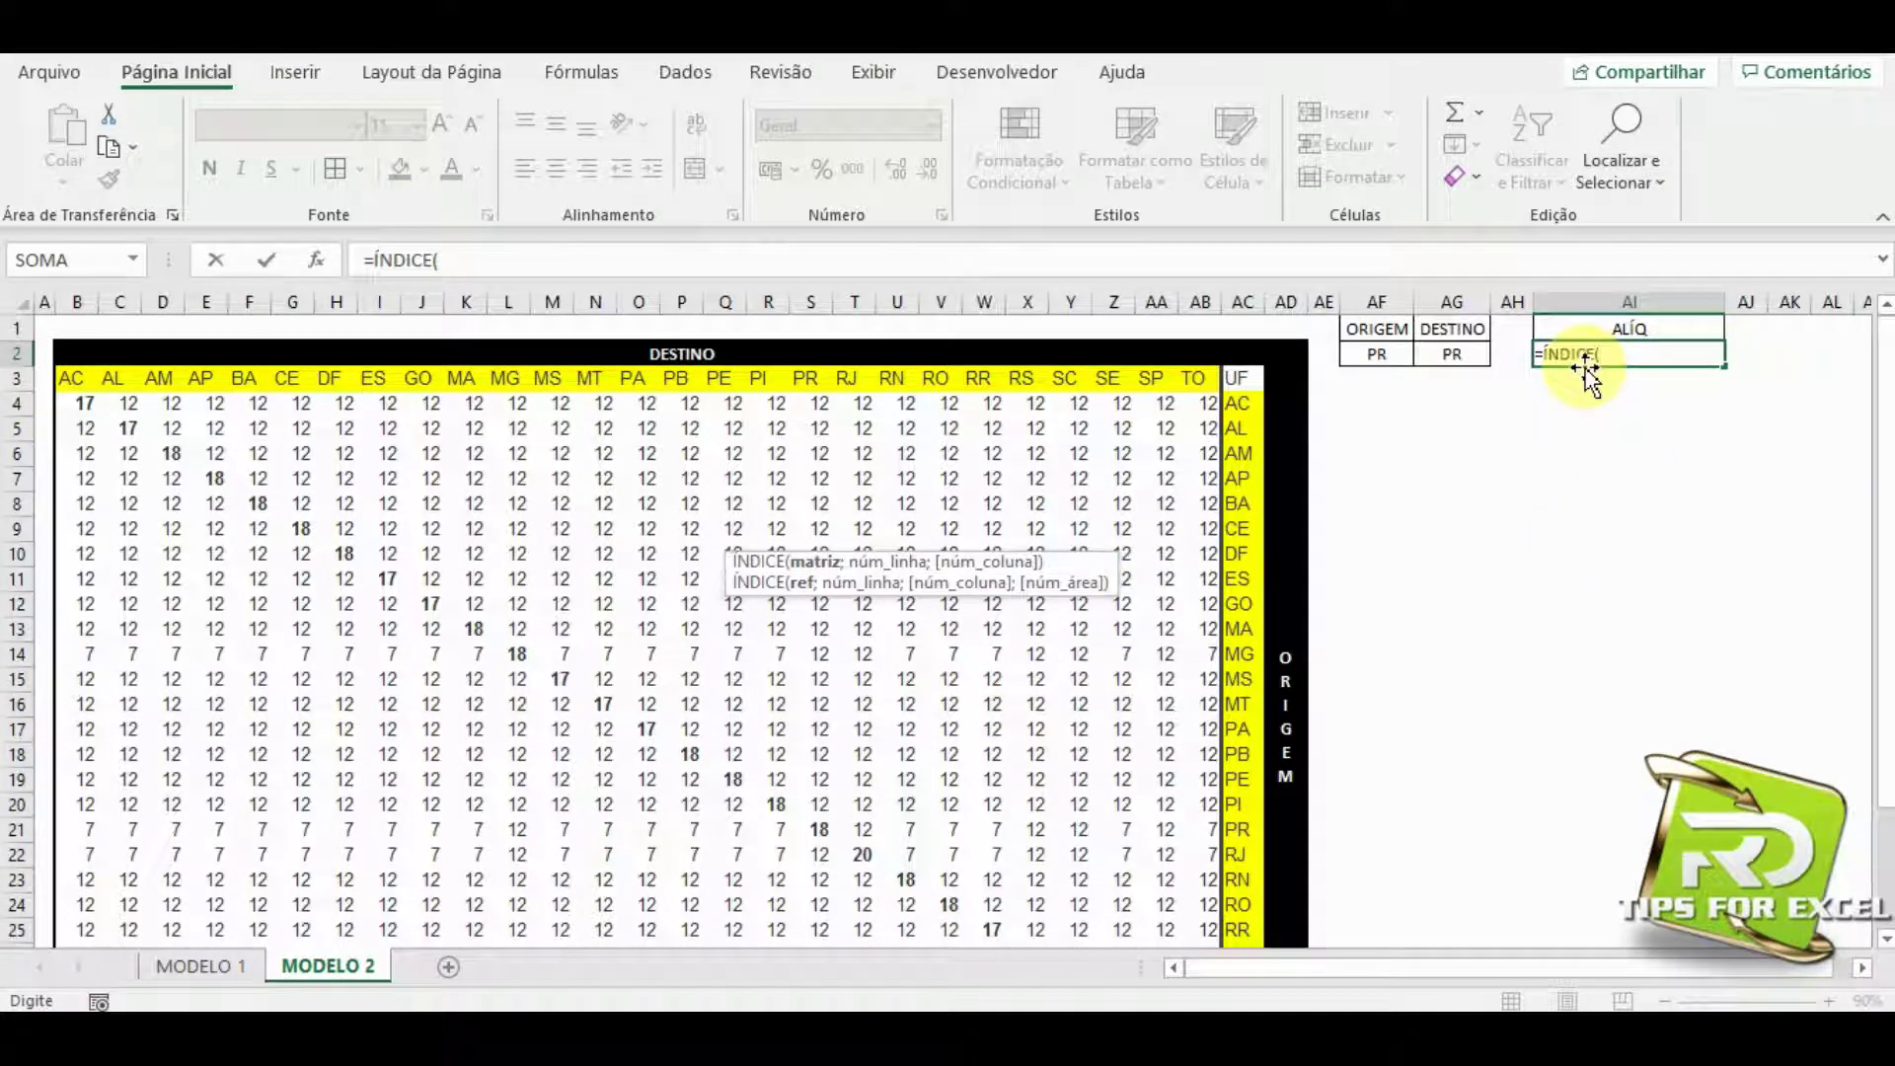
drag(76, 400, 1205, 897)
scroll(1205, 897, up, 2)
text(;)
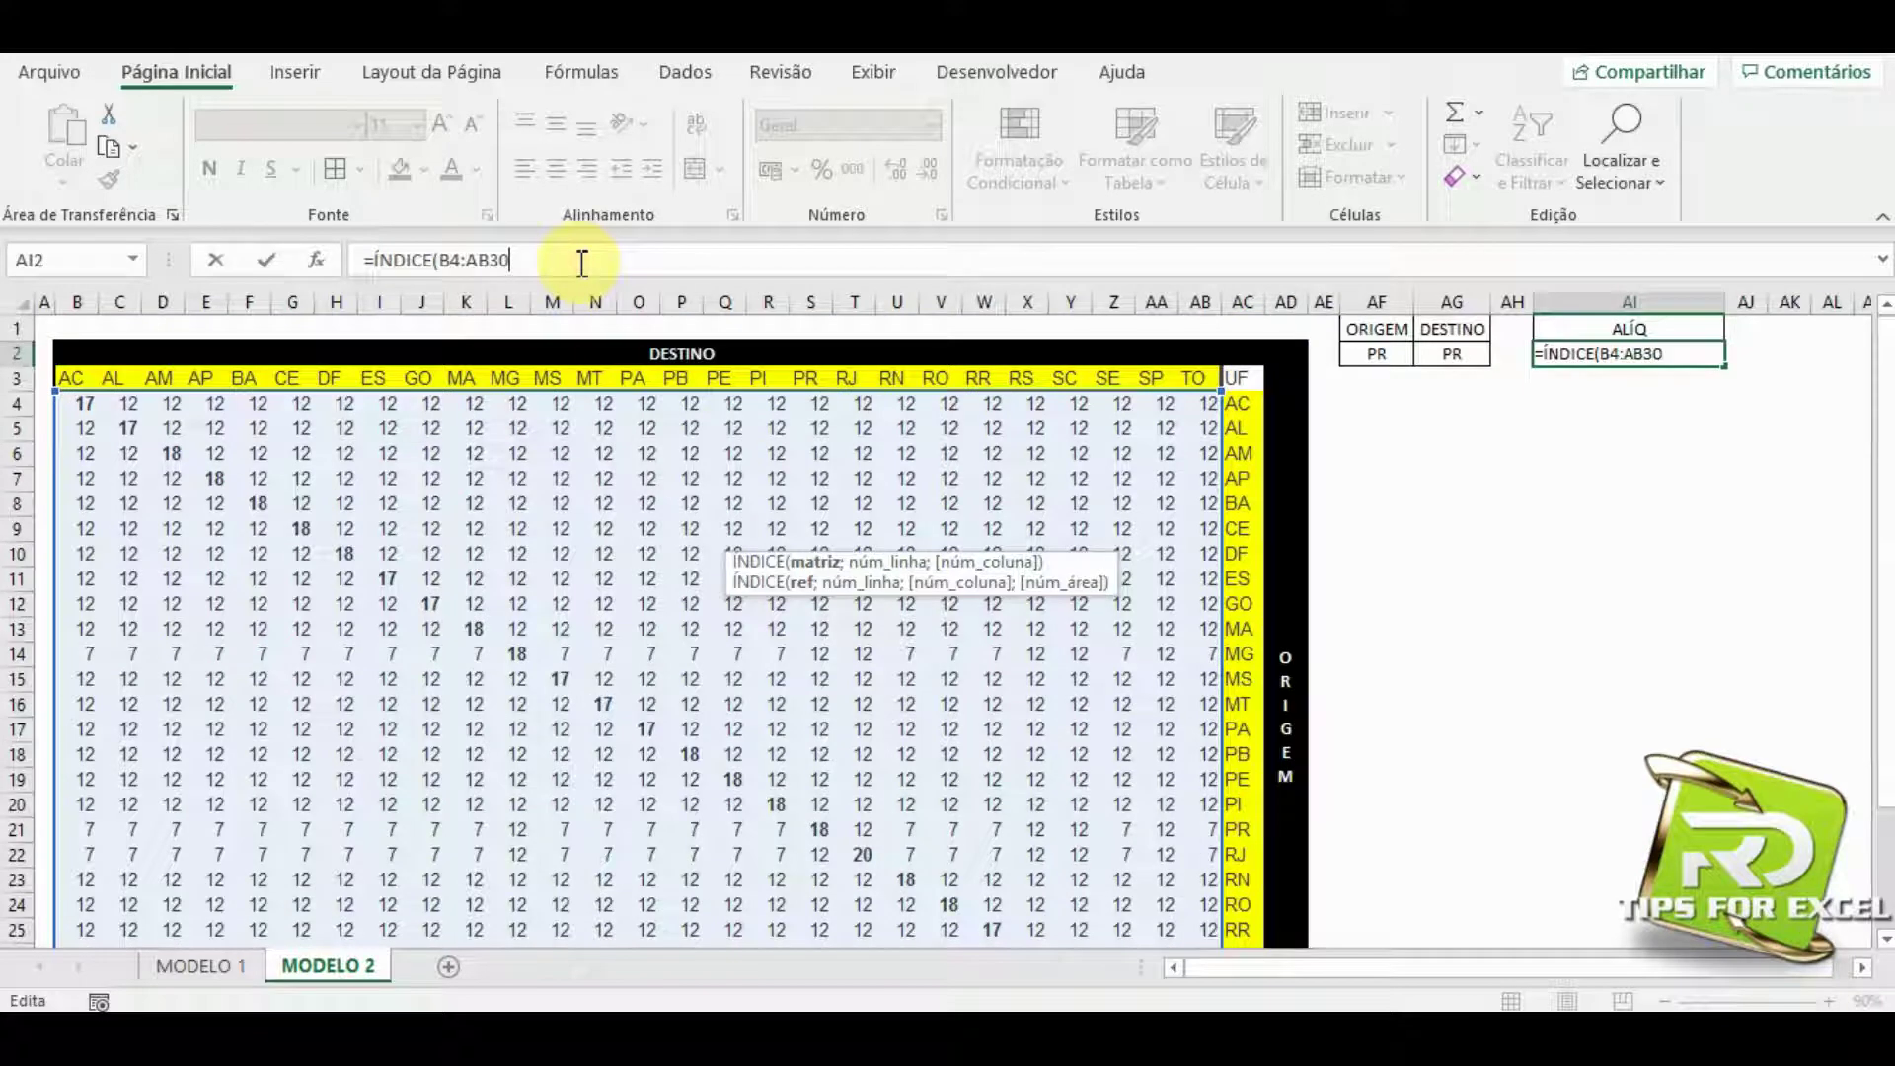
Add CORRESP as the row argument, looking up origin AF2 in AC4:AC30 with exact match 0.
text(CORR)
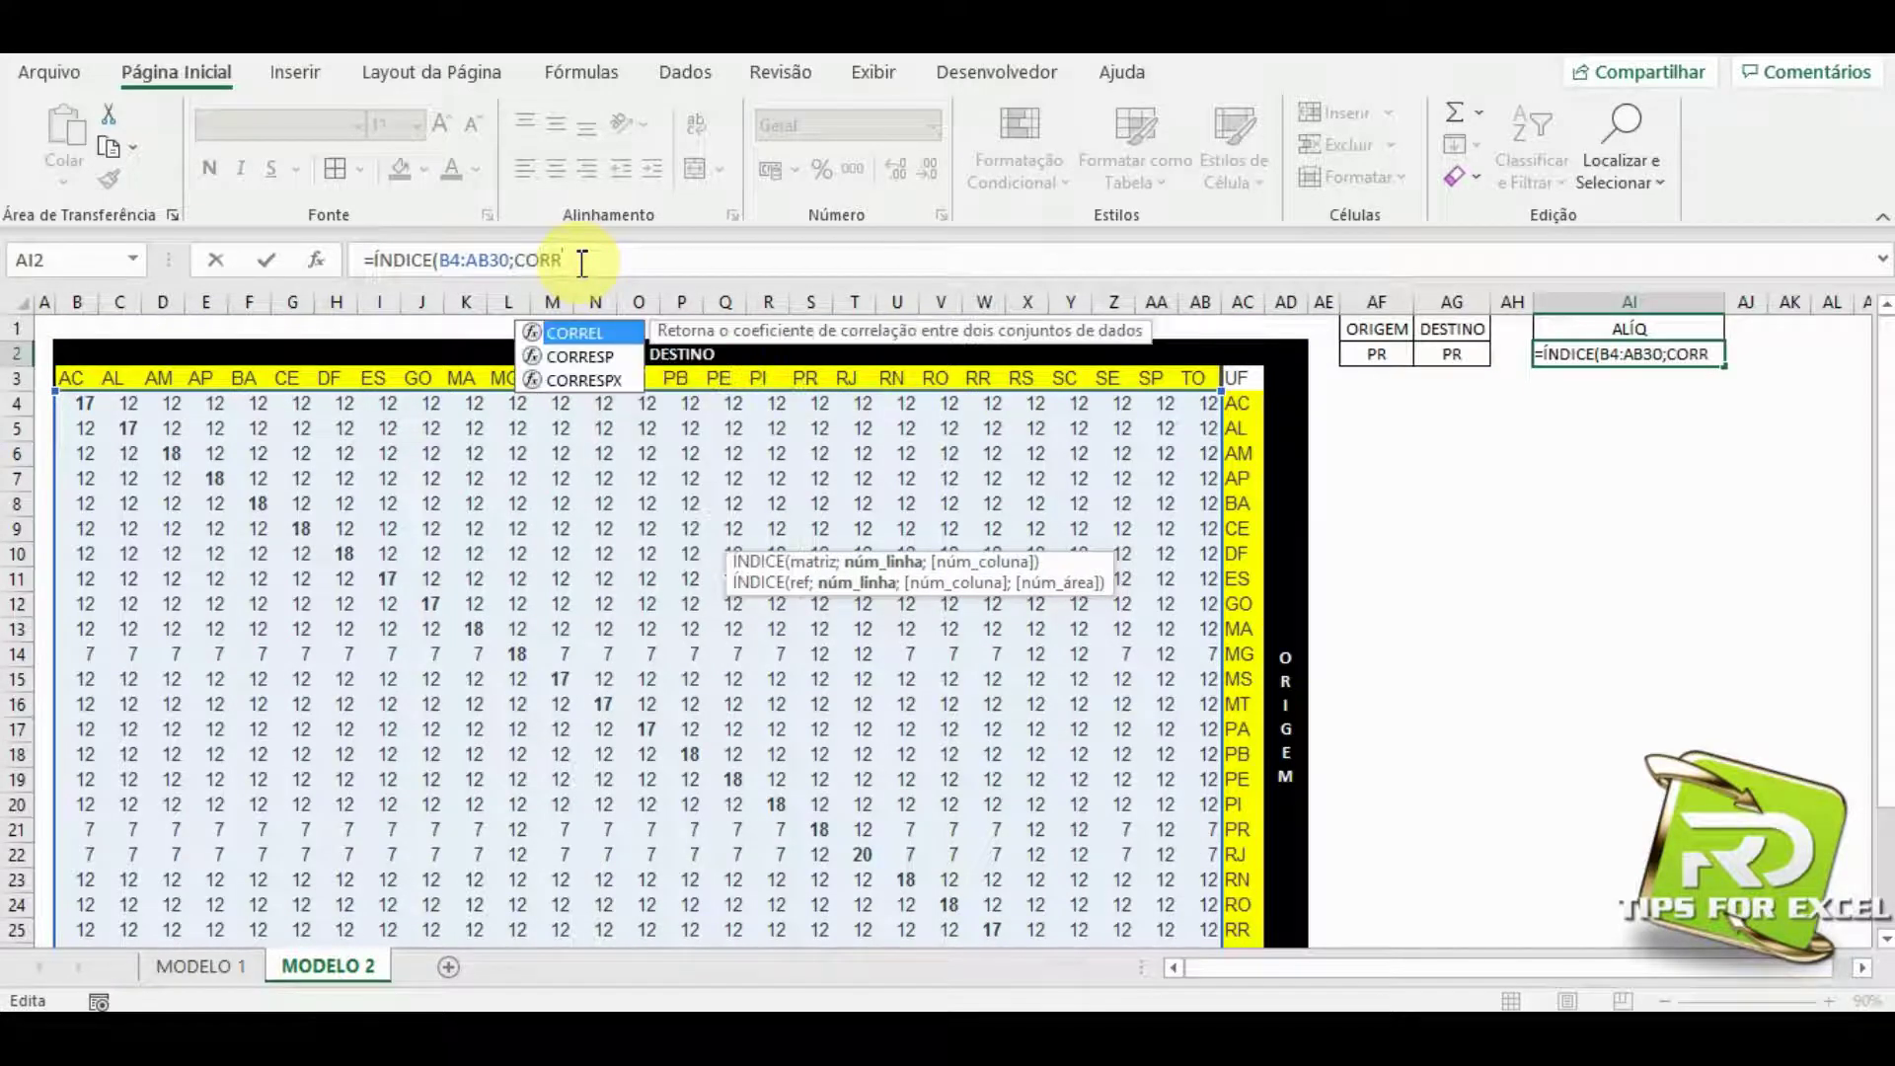
key(Down)
key(Tab)
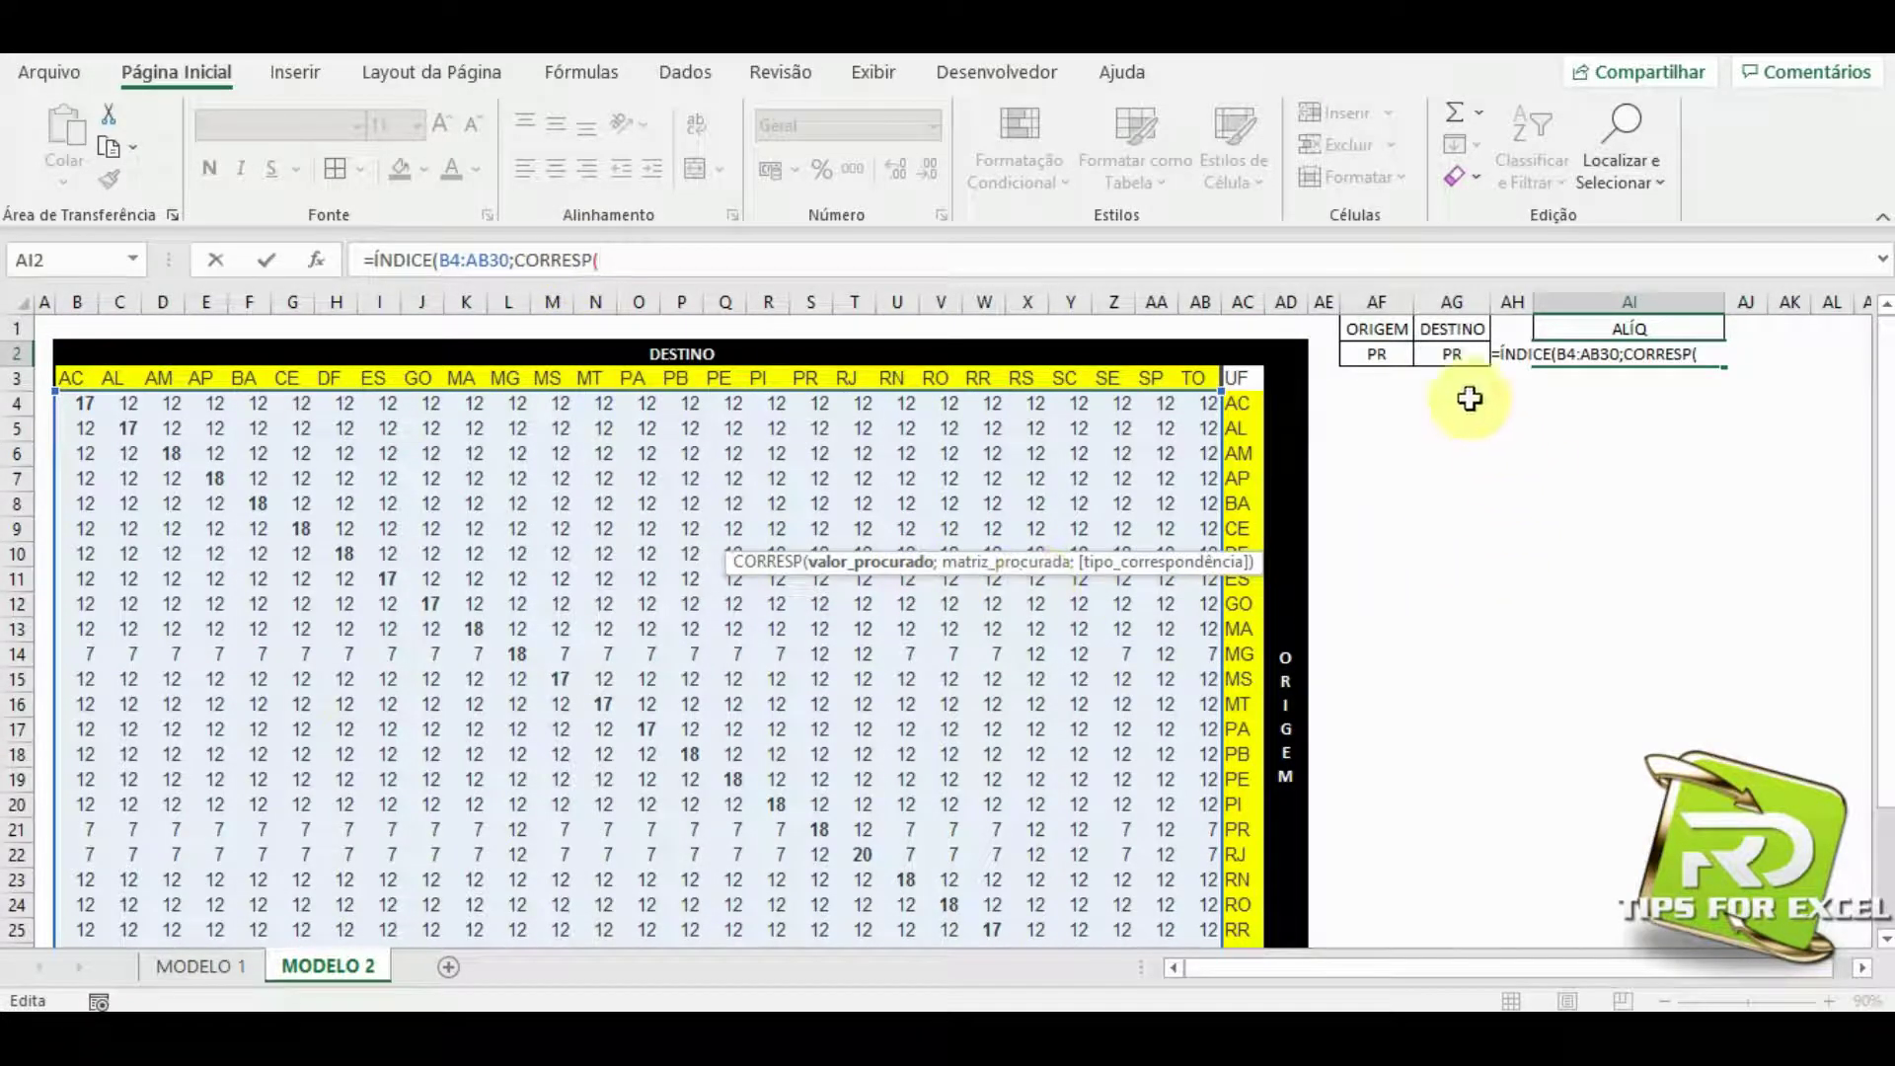
click(1380, 357)
text(;)
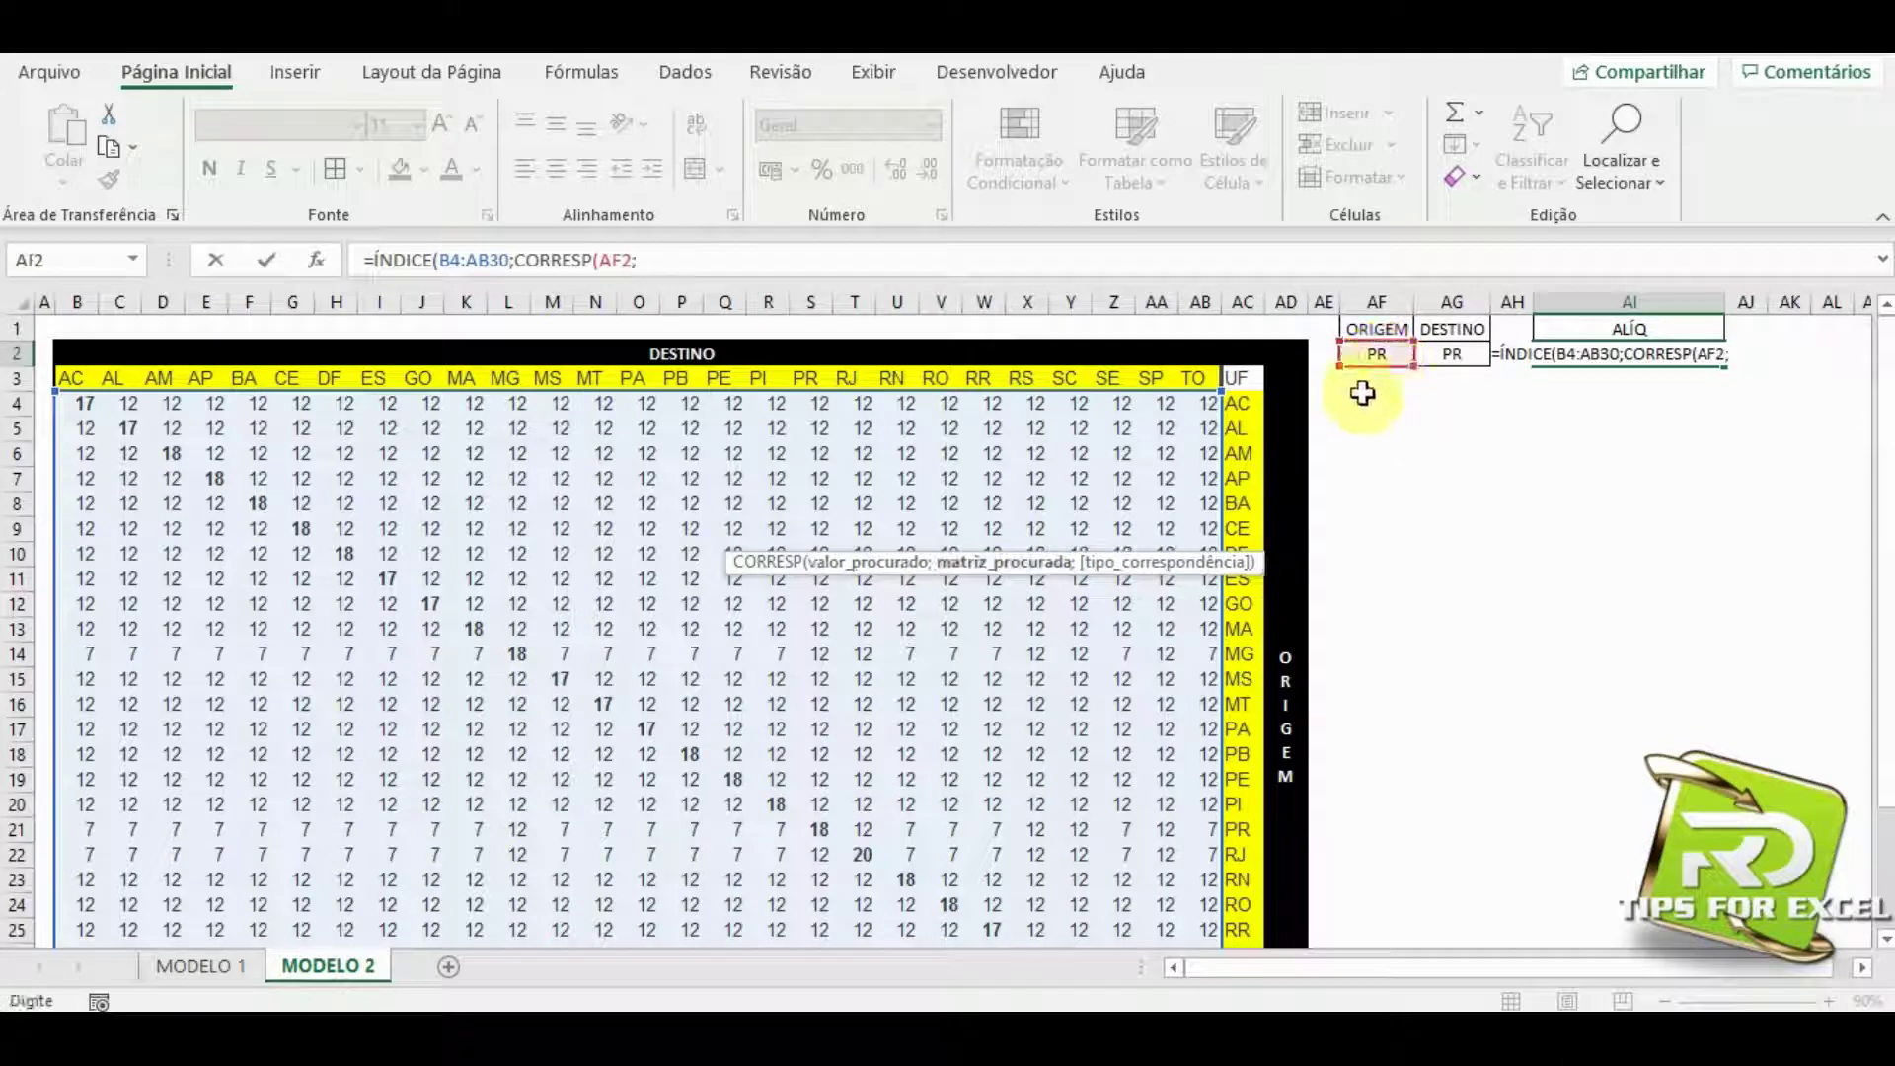
drag(1241, 408, 1249, 926)
text(;)
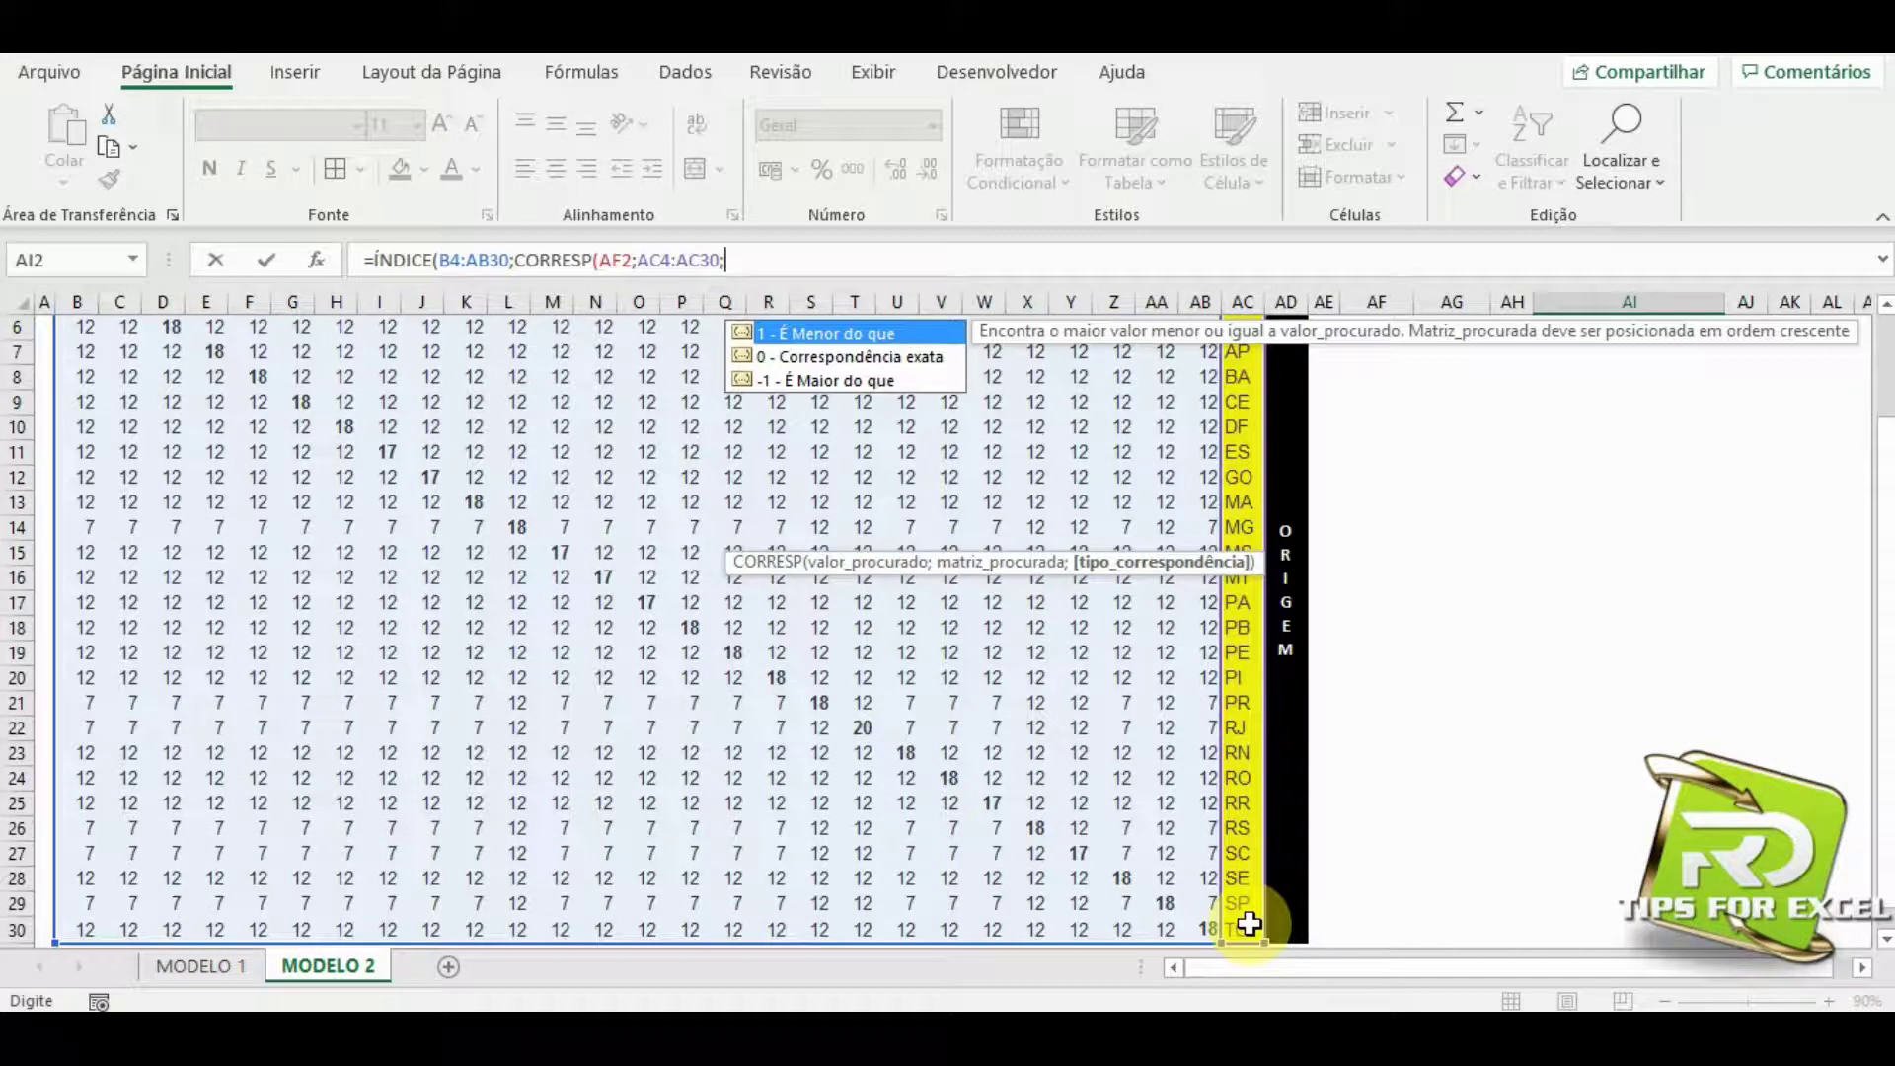
text(0);)
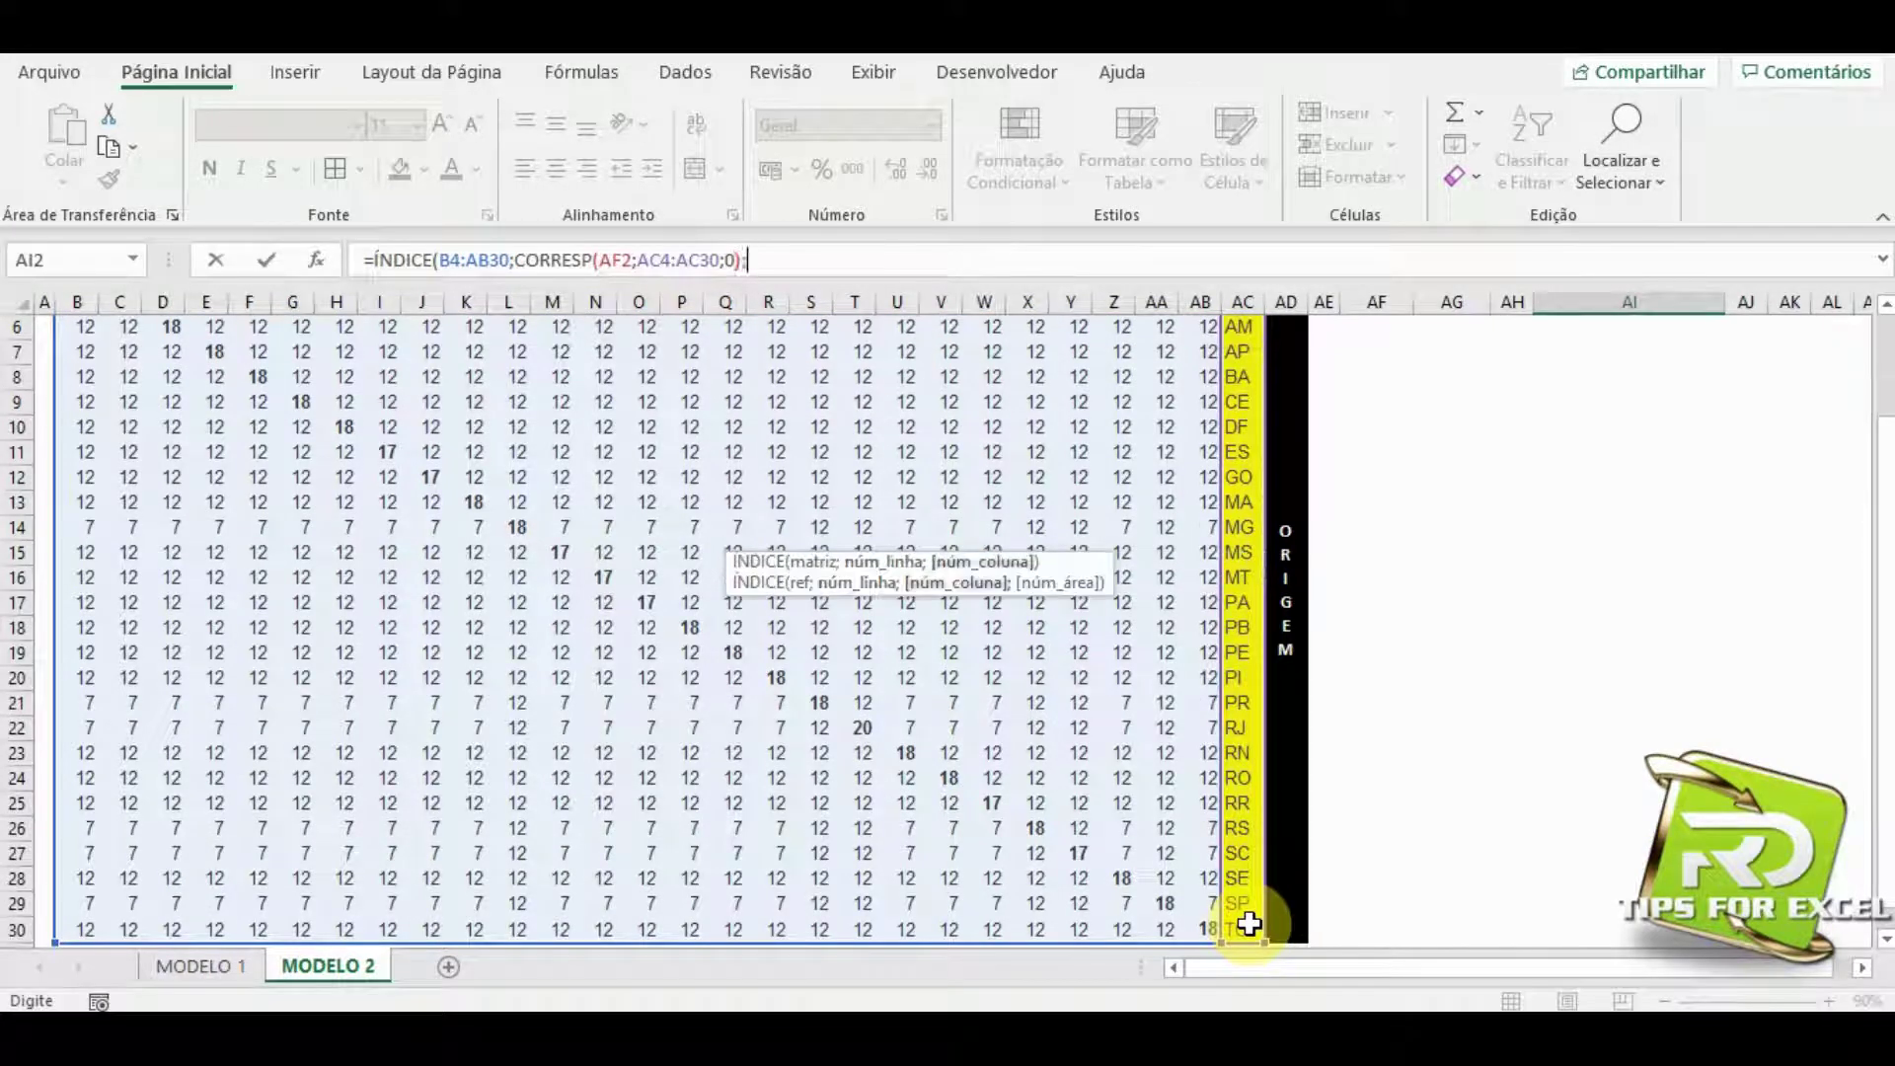
Add CORRESP as the column argument, looking up destination AG2 in B3:AB3 with exact match 0, and complete the formula with the proposed parenthesis correction.
text(CORRESP()
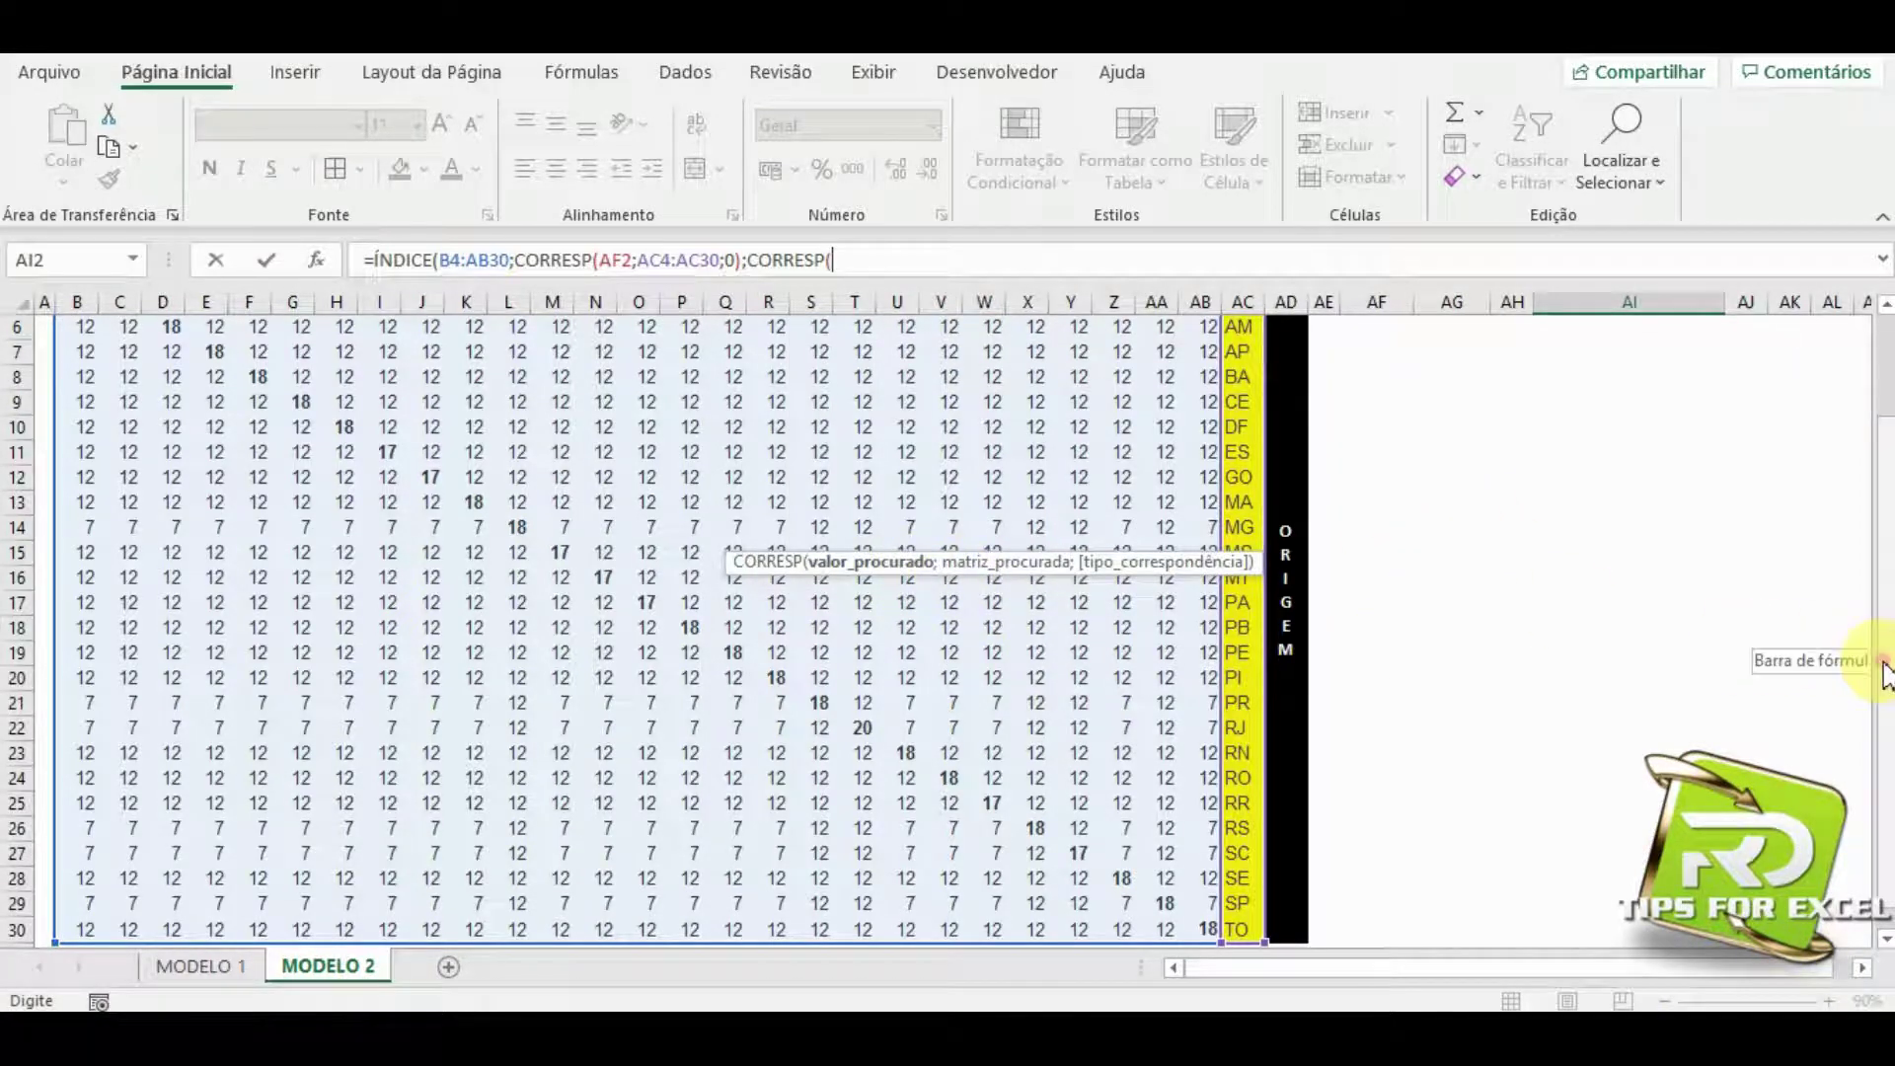
scroll(1882, 674, up, 2)
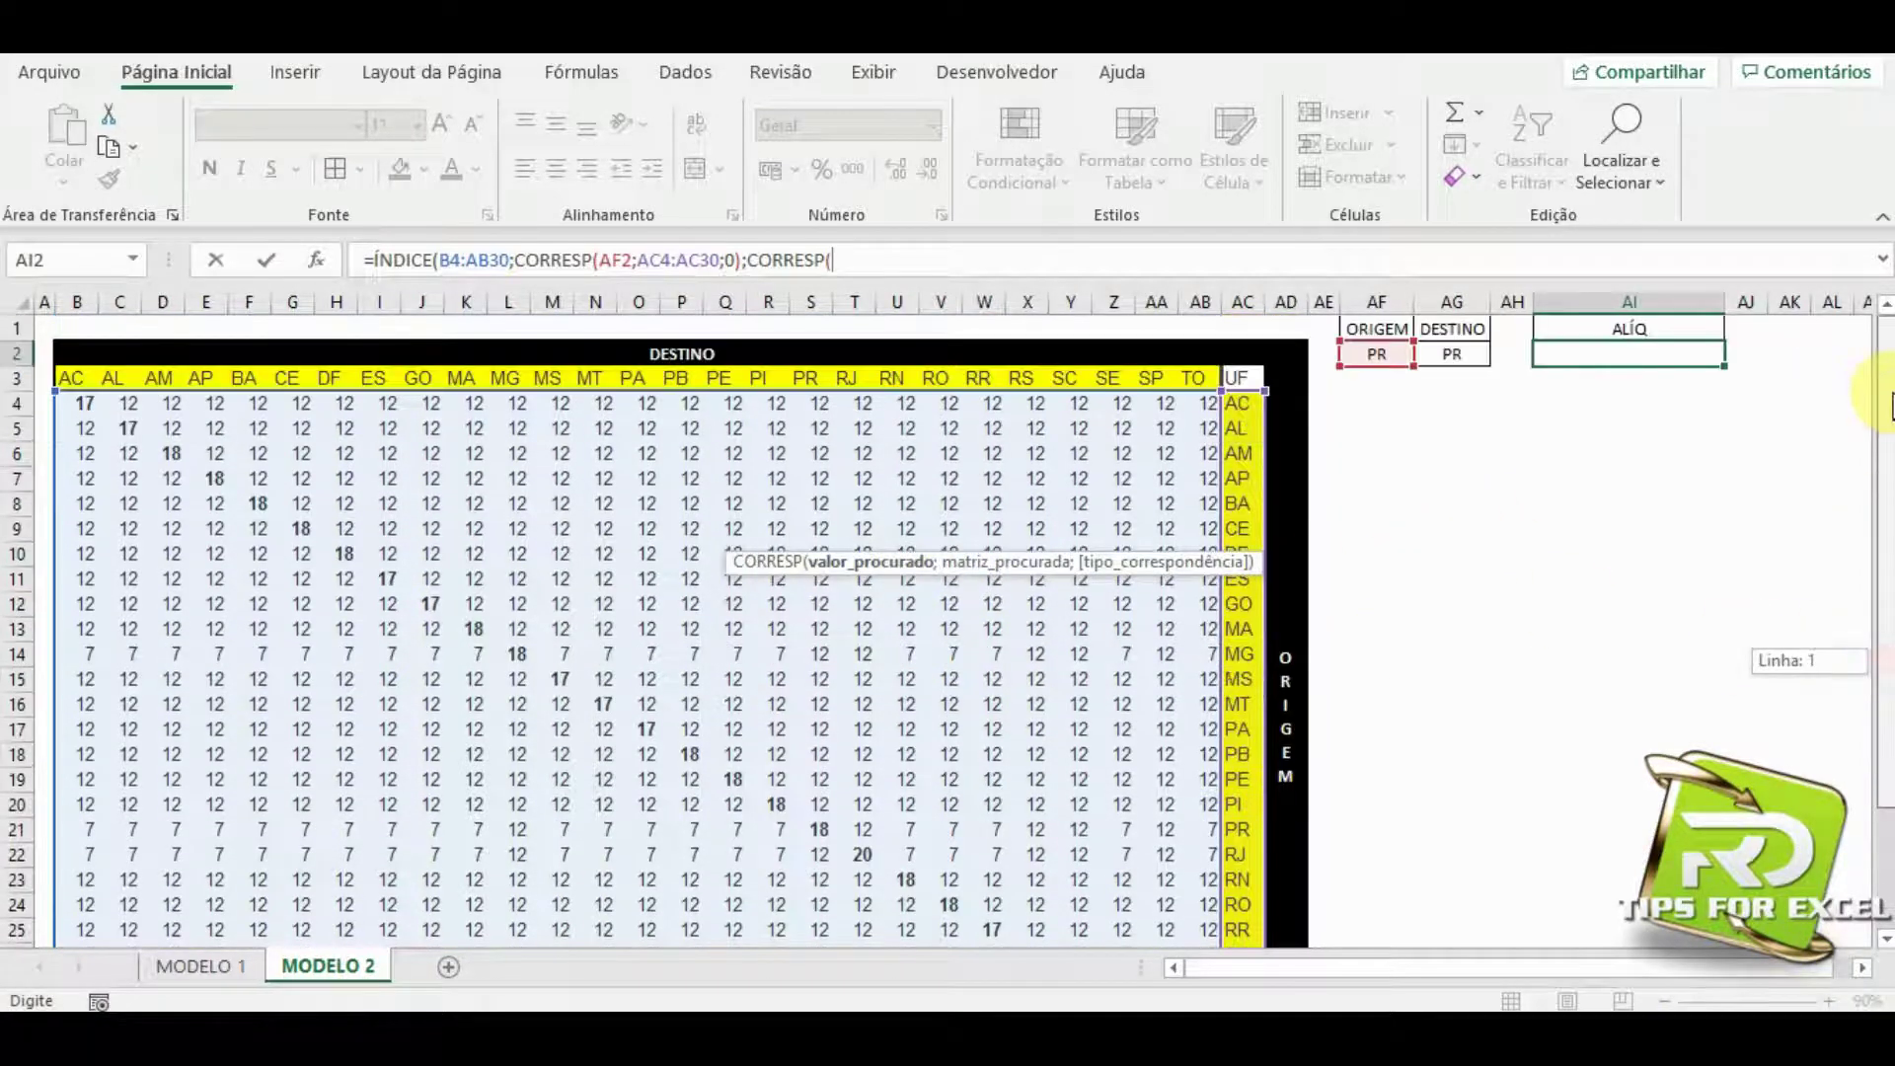
click(1443, 377)
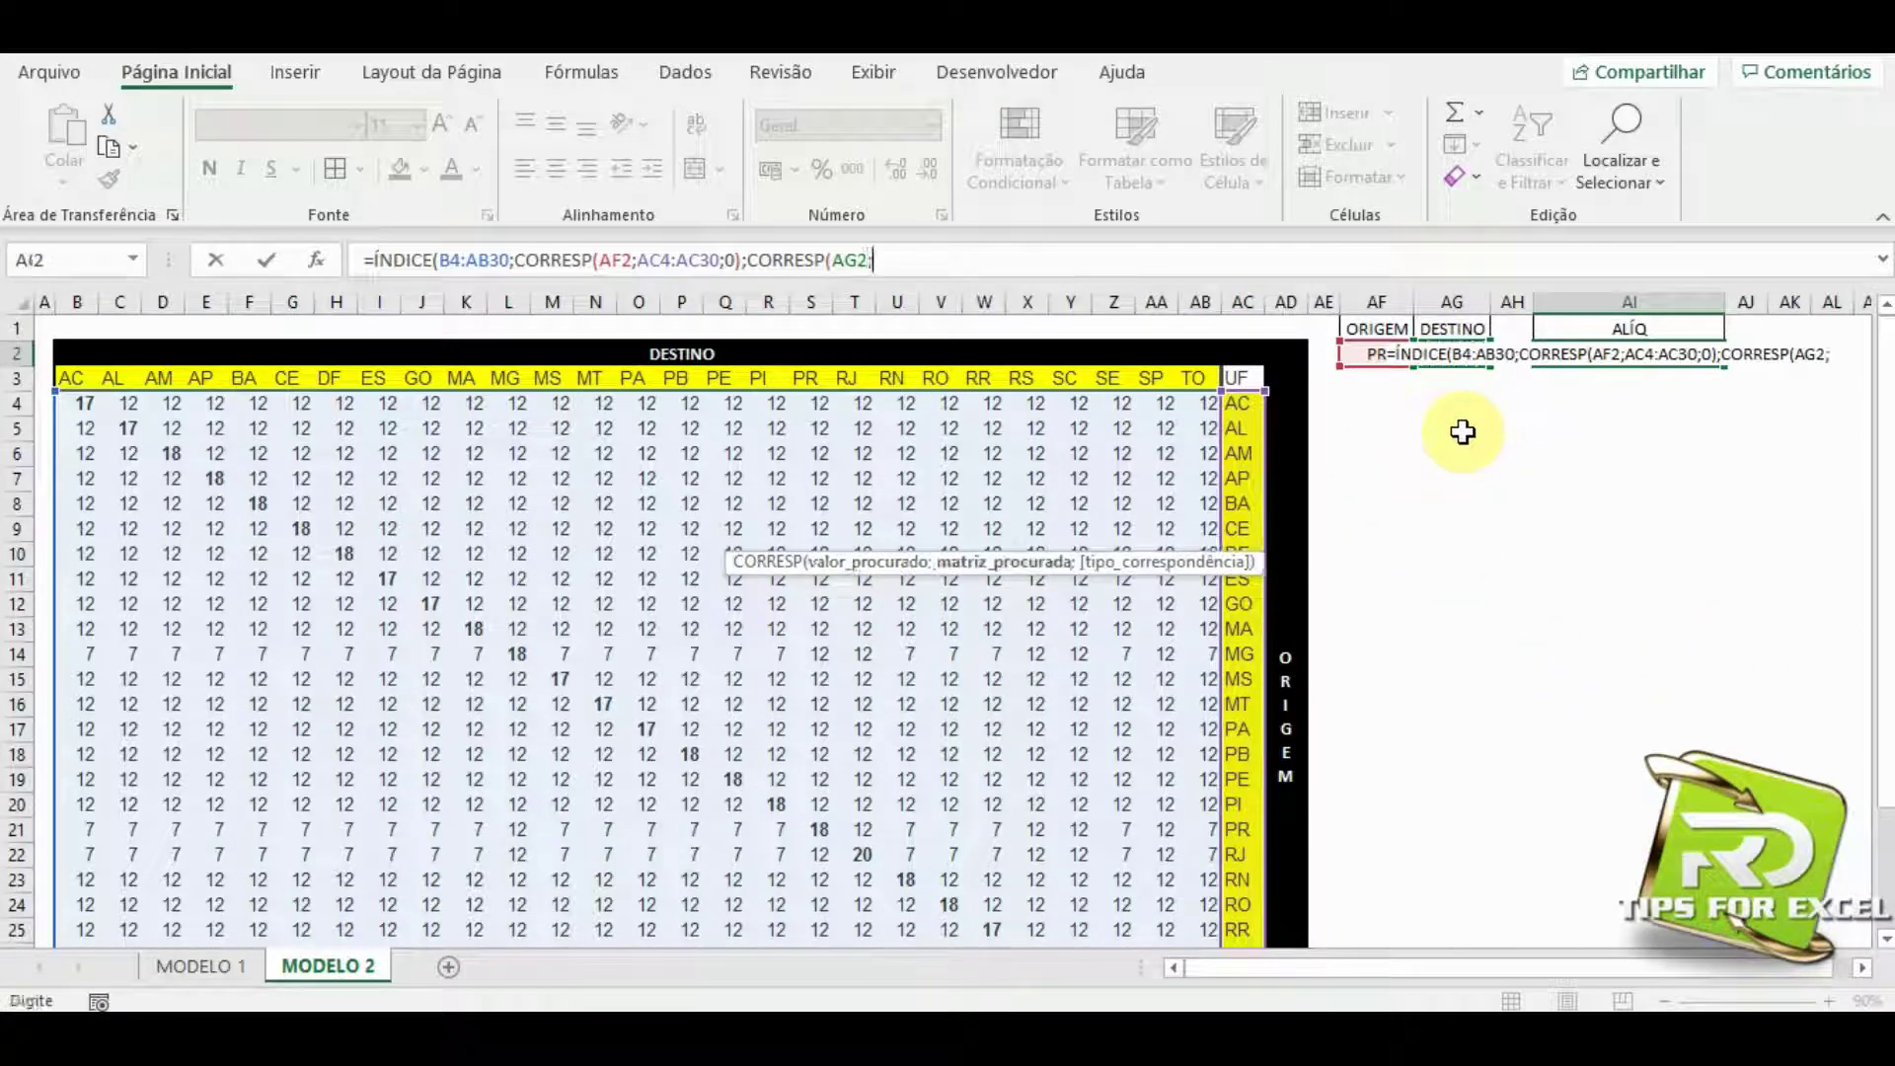
text(;)
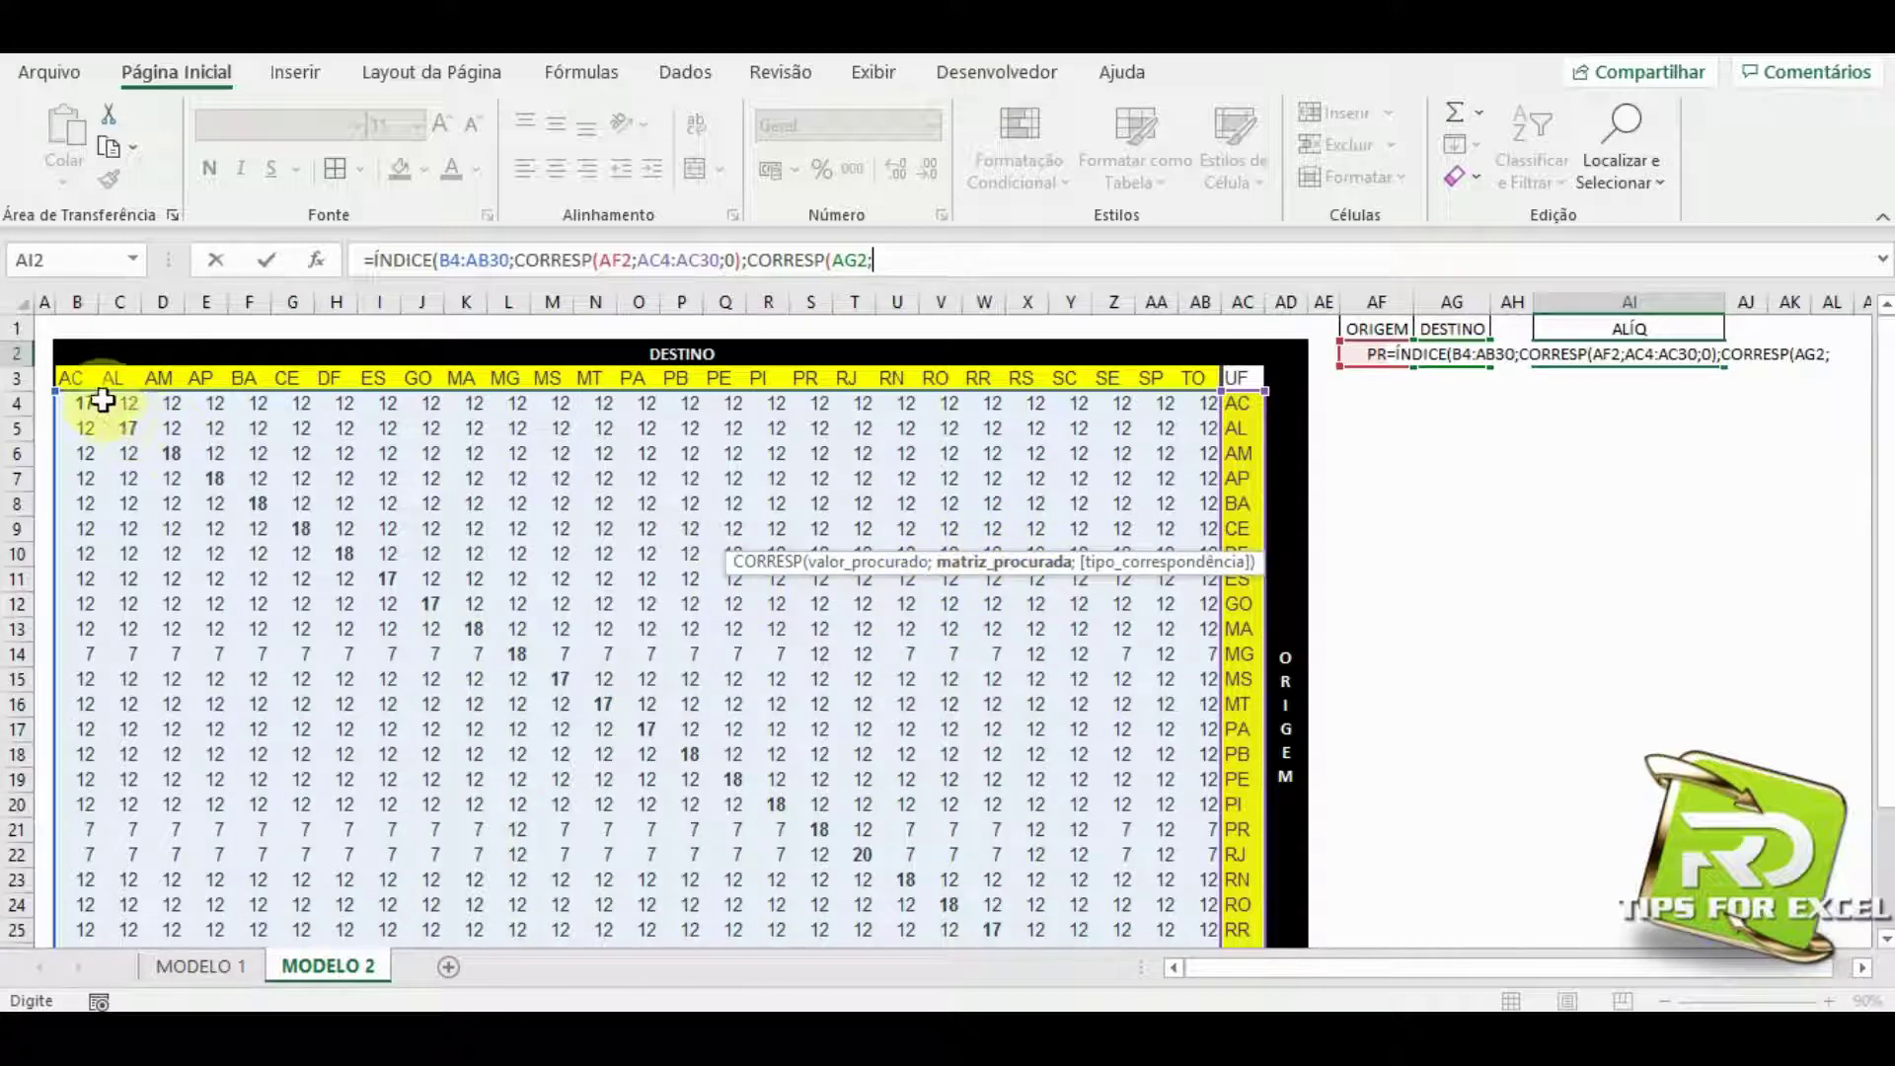
drag(79, 378, 1192, 380)
text(;)
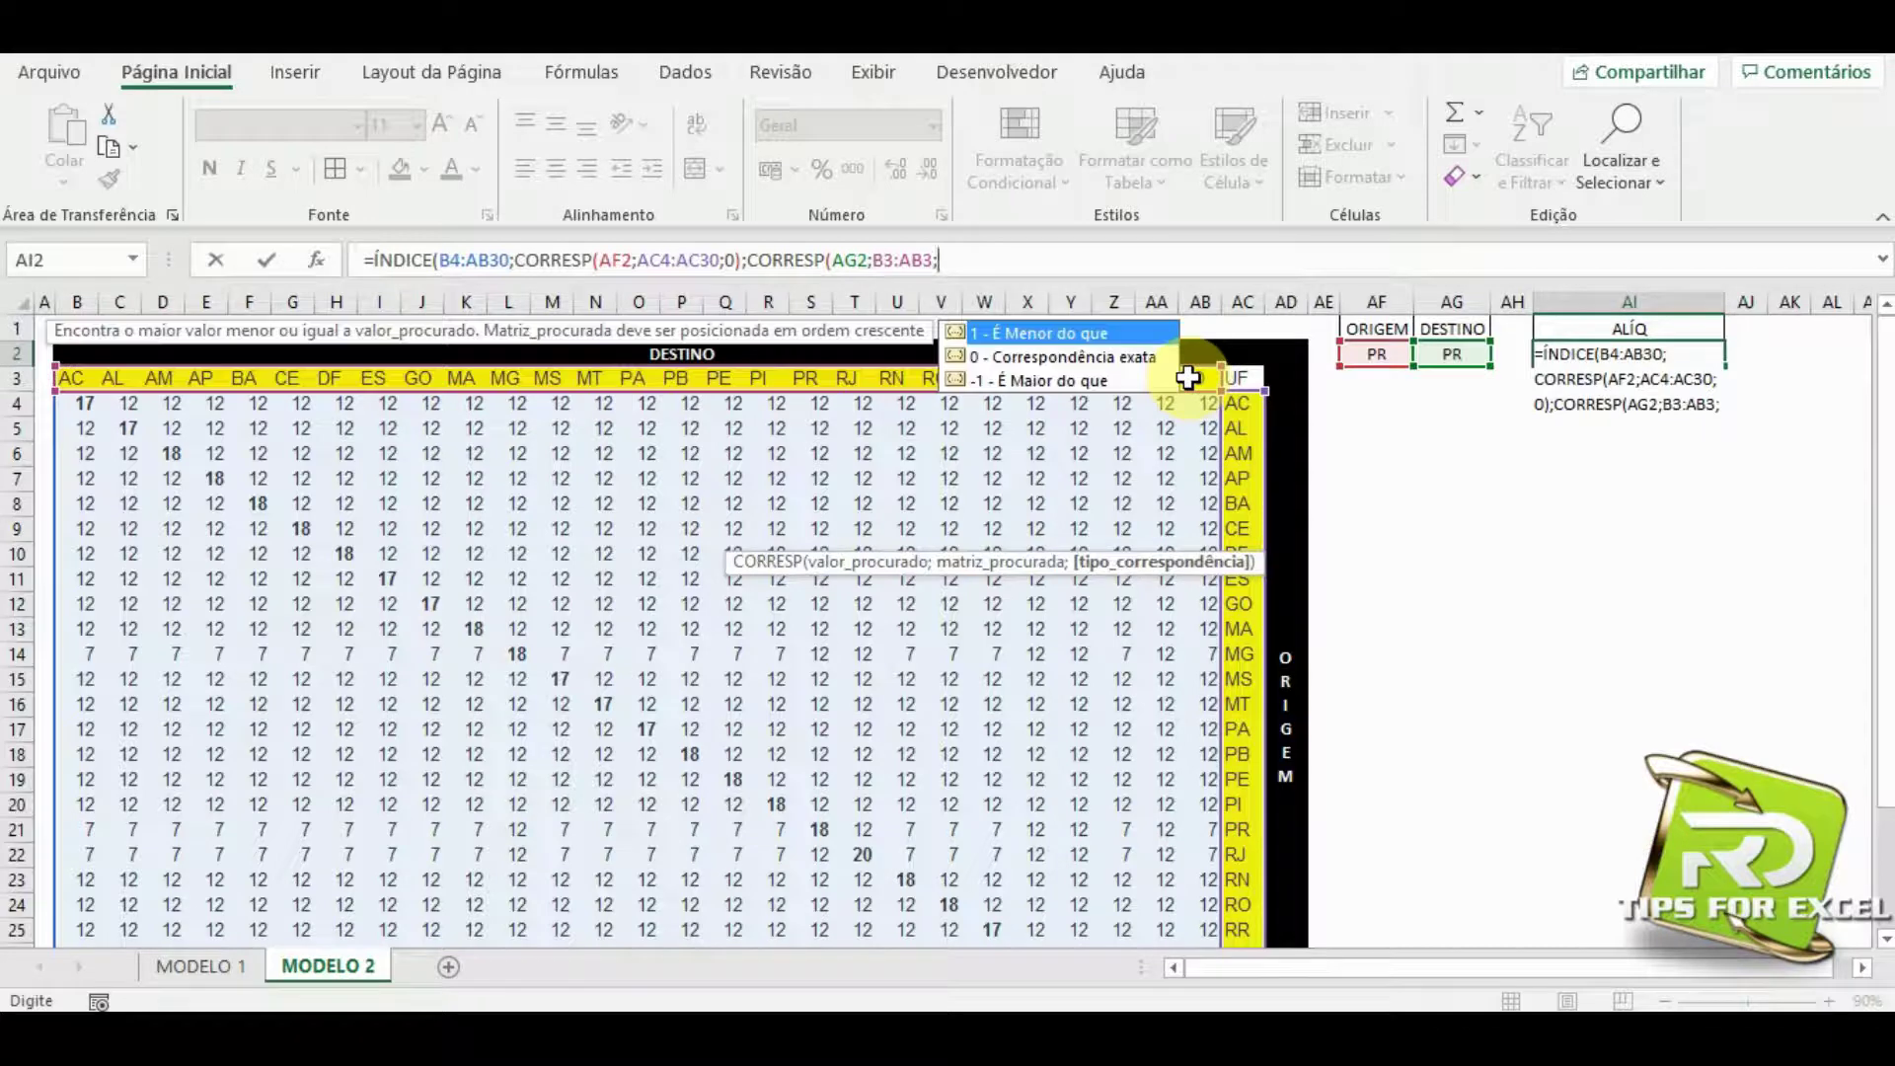
text(0)
key(Return)
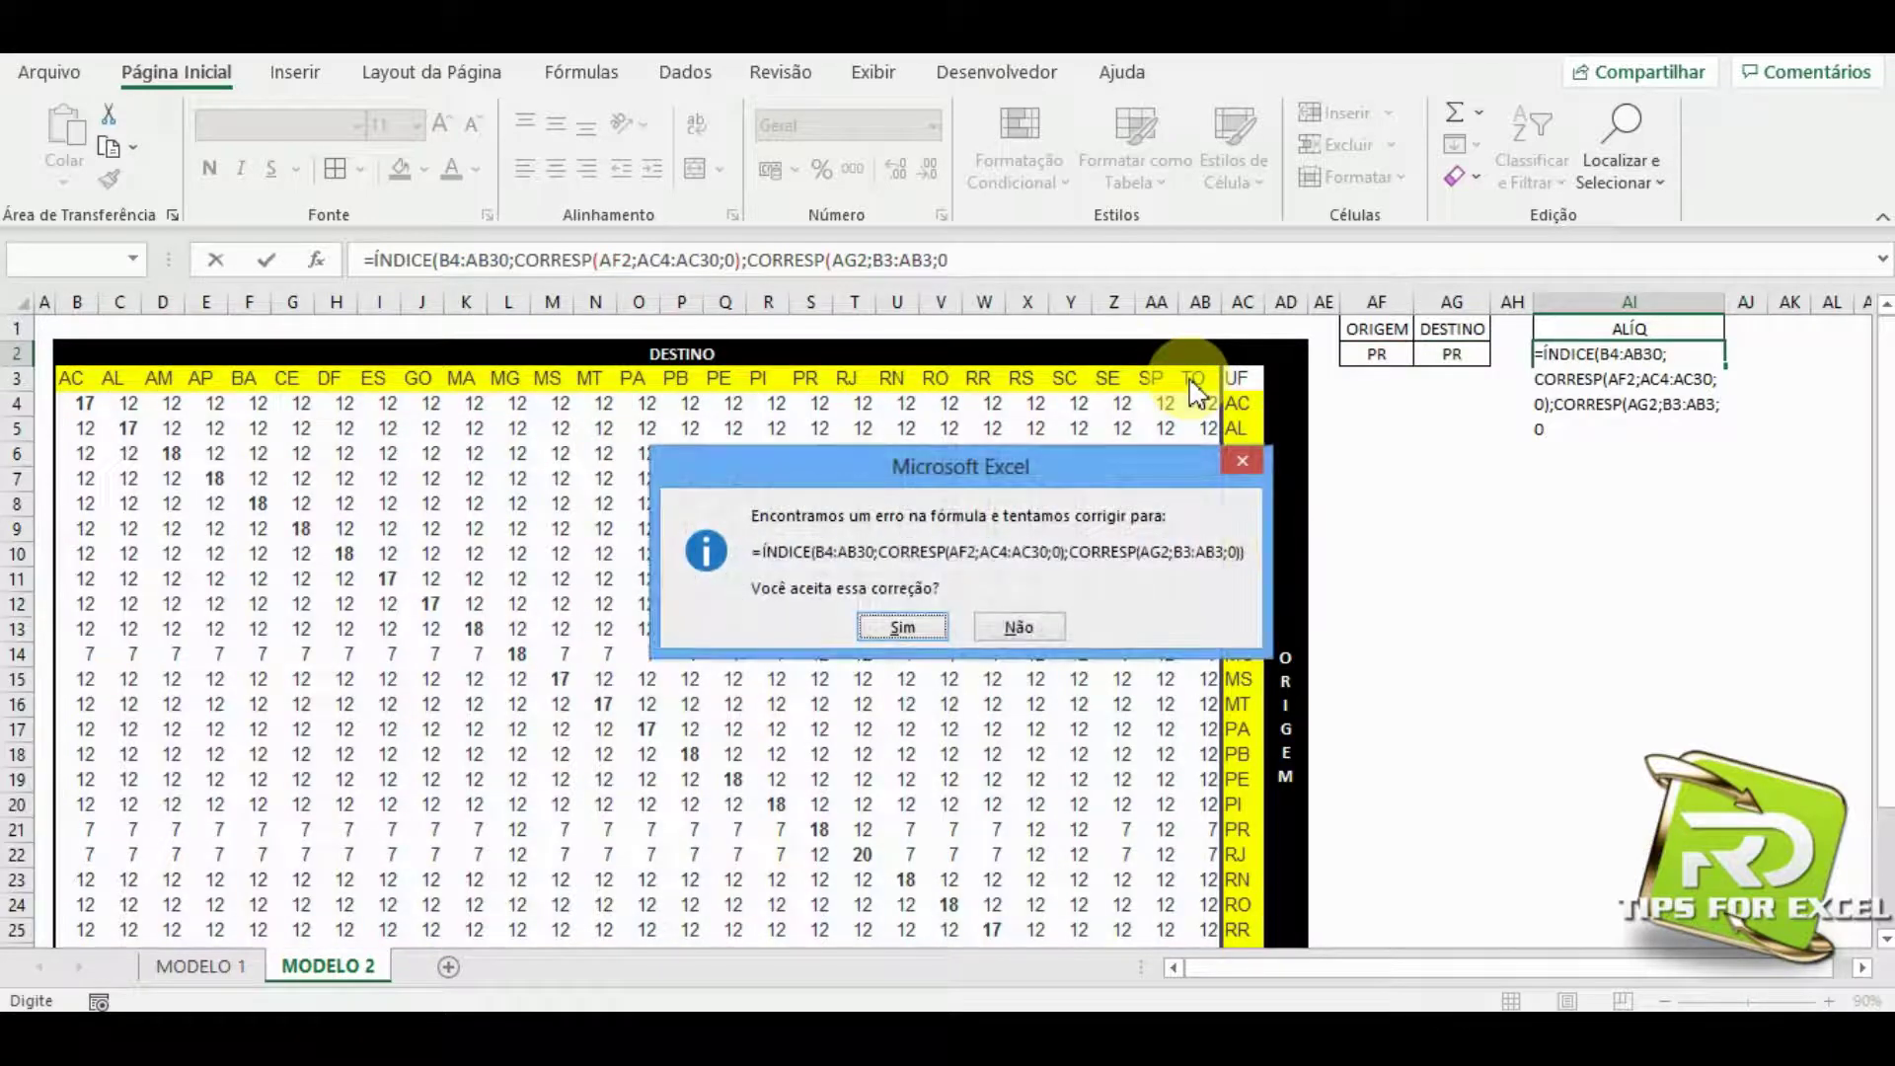
click(903, 627)
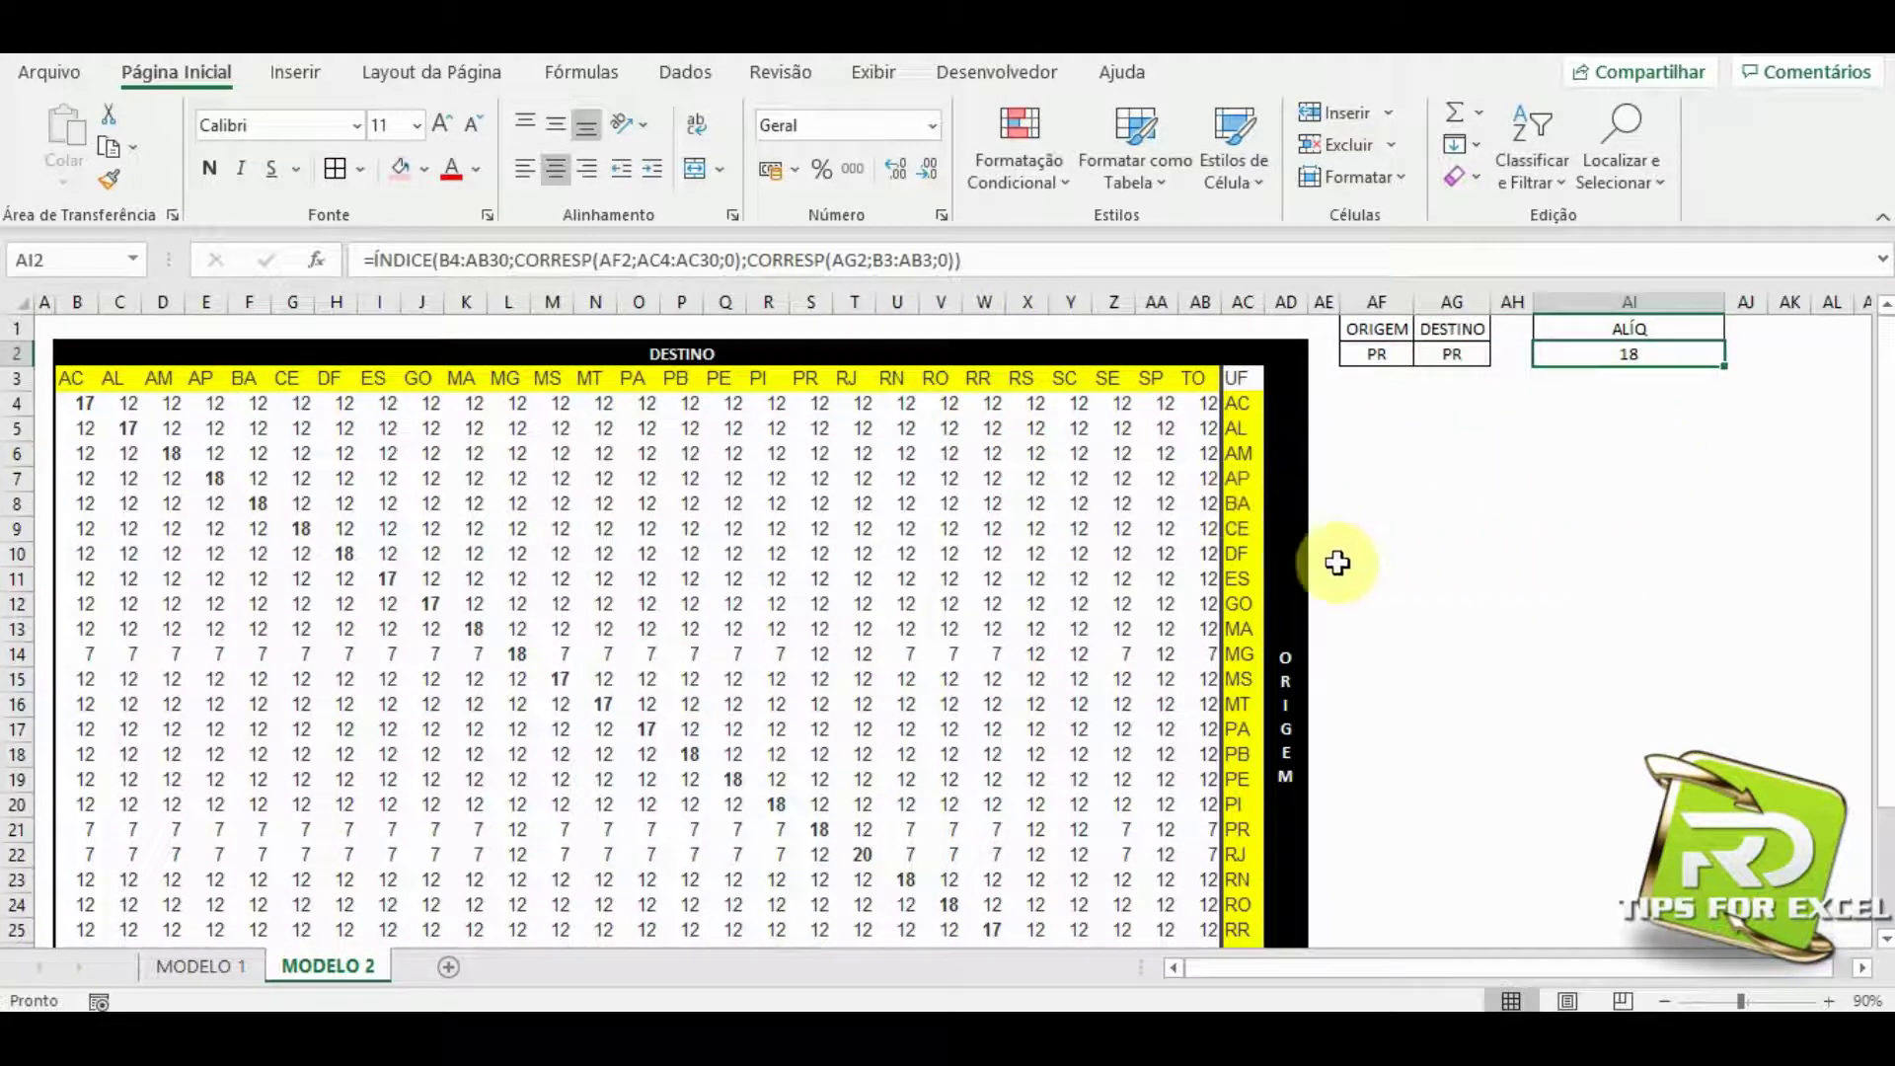
Check the ALÍQ result by tracing origin PR and destination PR to their intersection in the rate table.
click(1383, 357)
click(1437, 358)
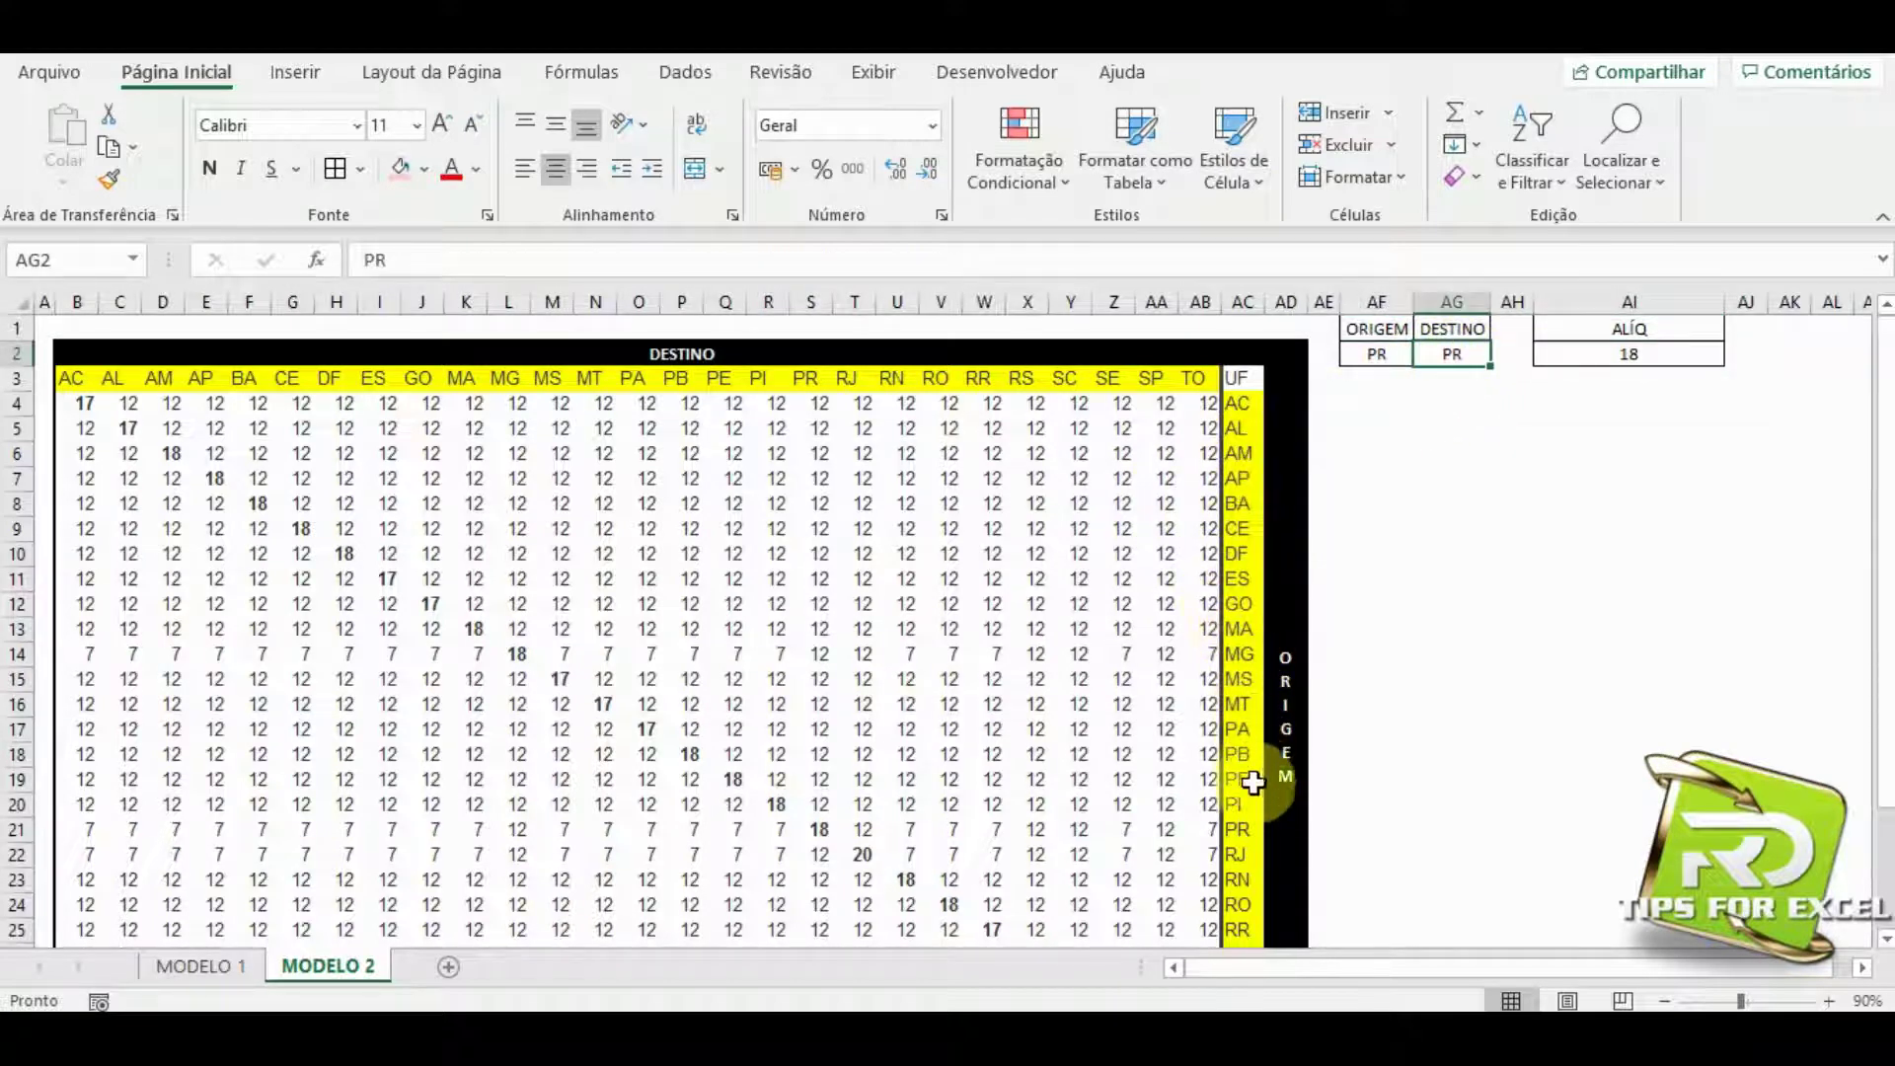
click(1245, 827)
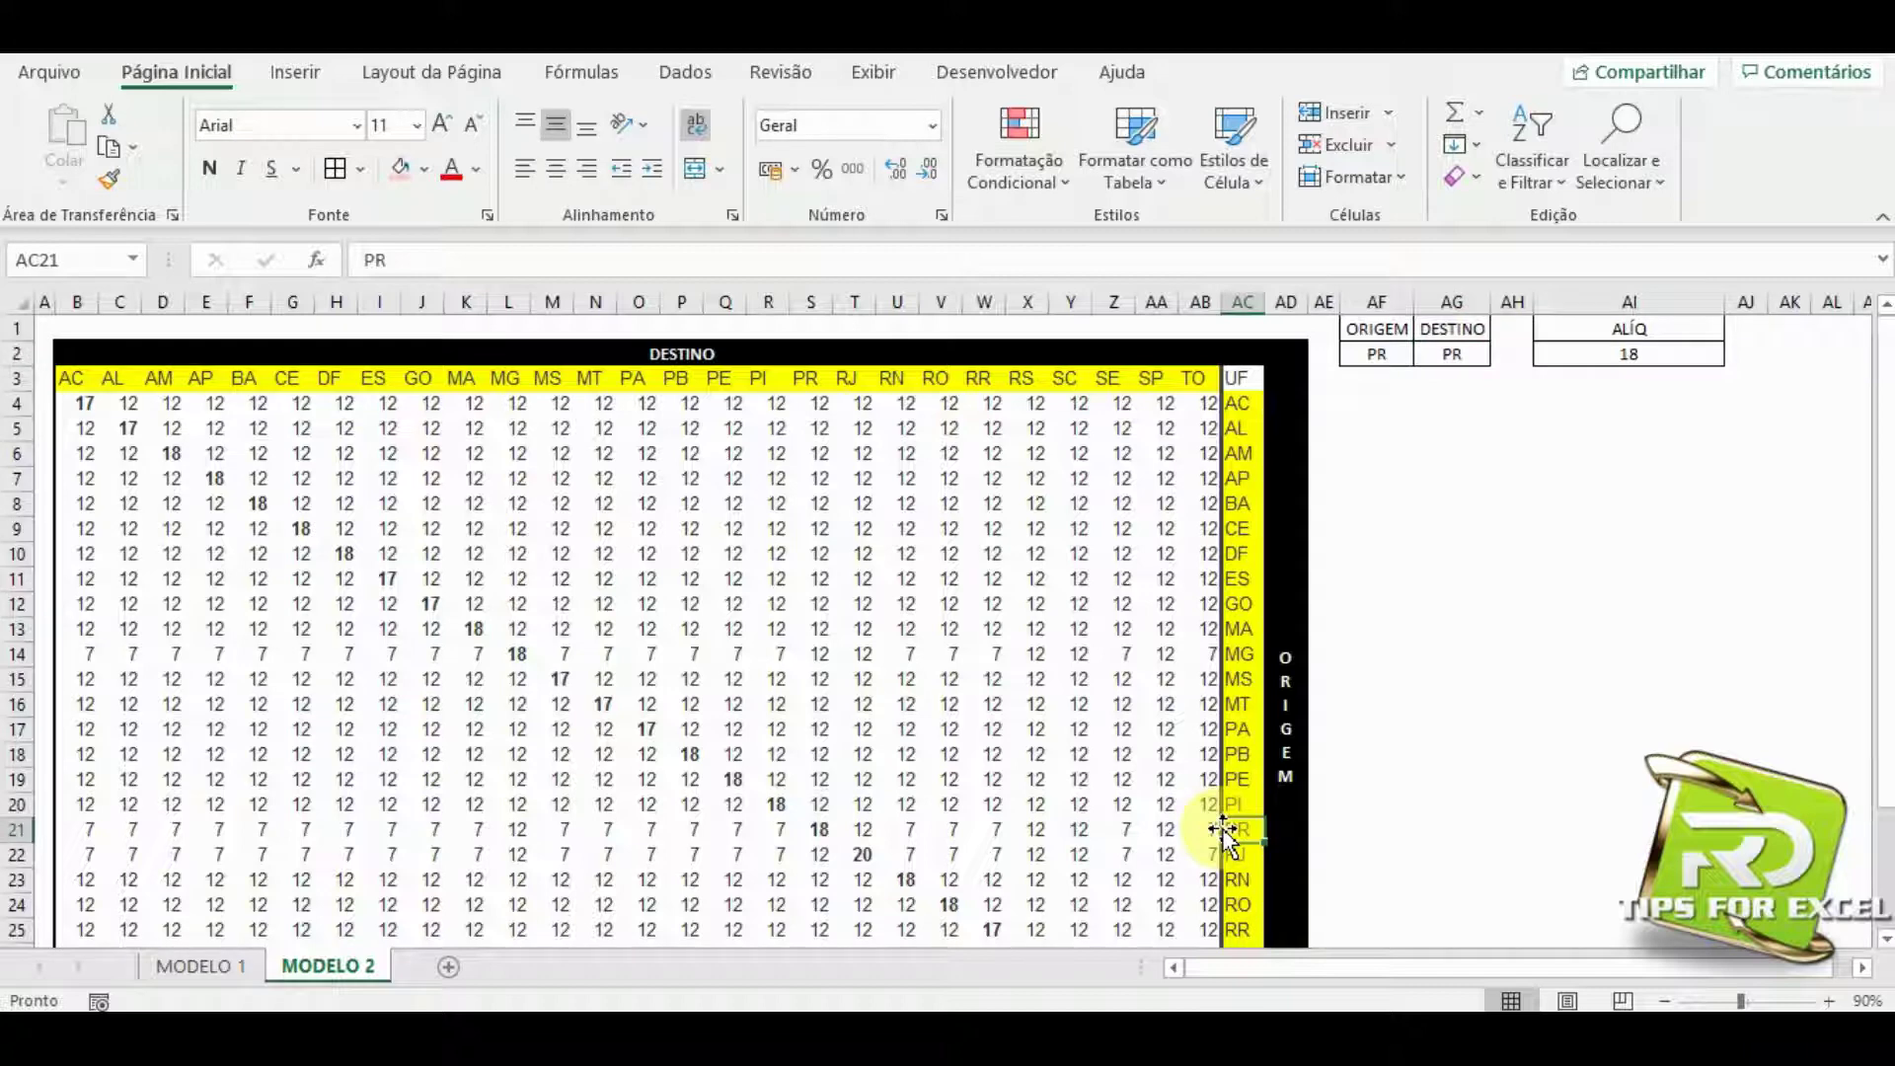
click(831, 831)
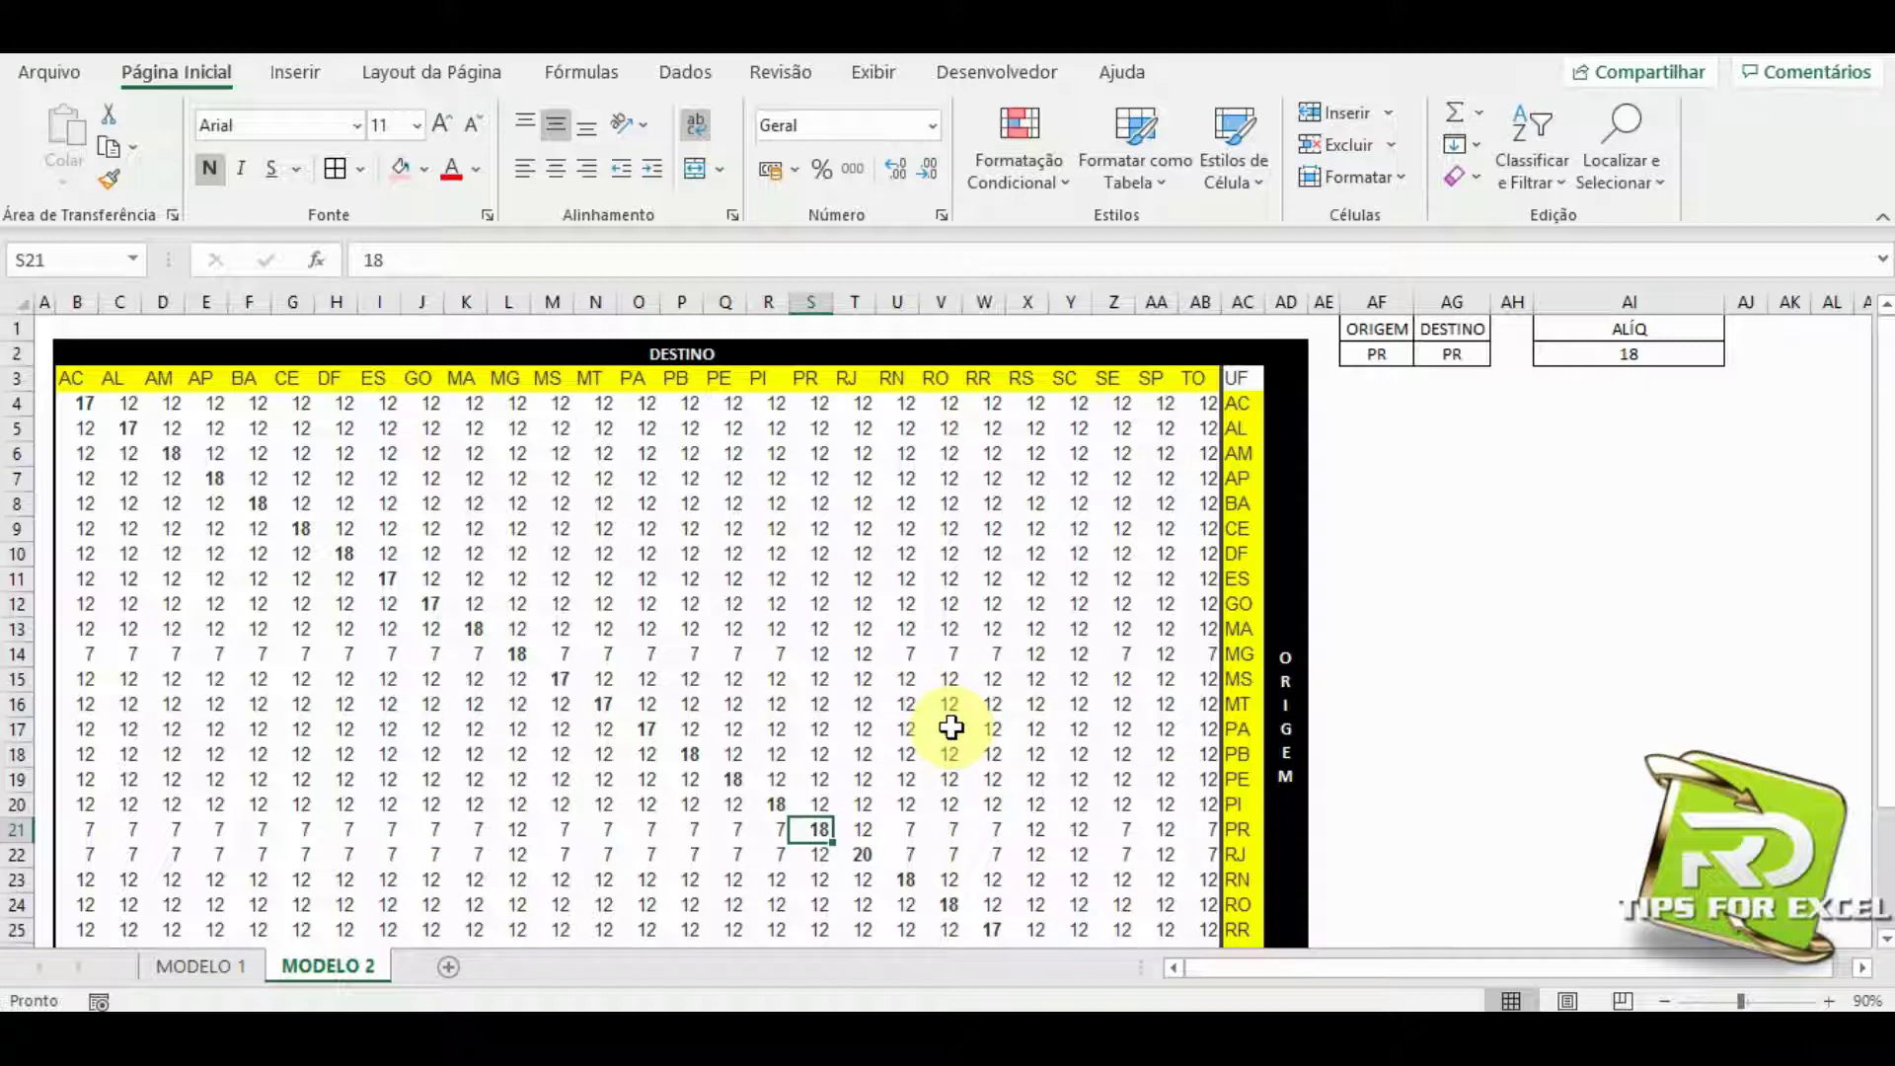
Review the rates inside the table and the ORIGEM and DESTINO cells that drive the lookup.
drag(679, 798, 978, 520)
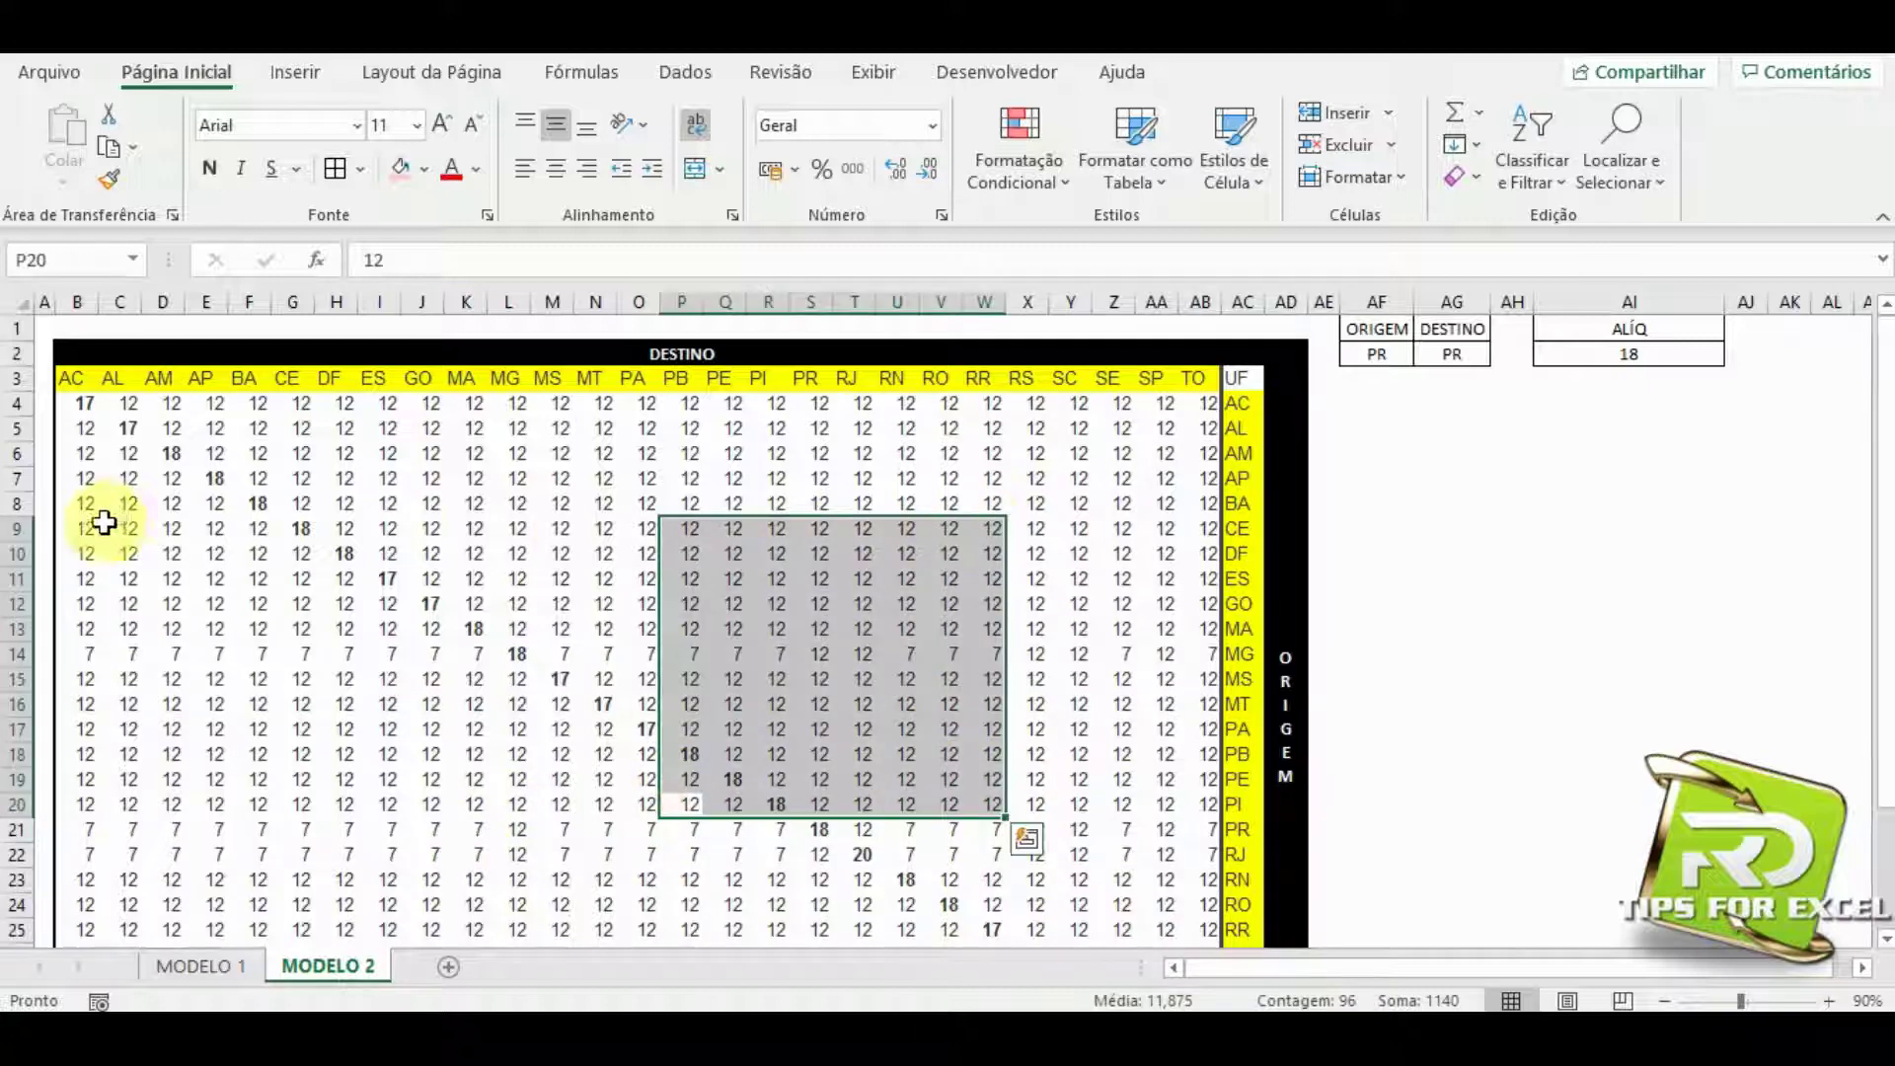
click(170, 501)
drag(192, 515, 780, 873)
click(927, 711)
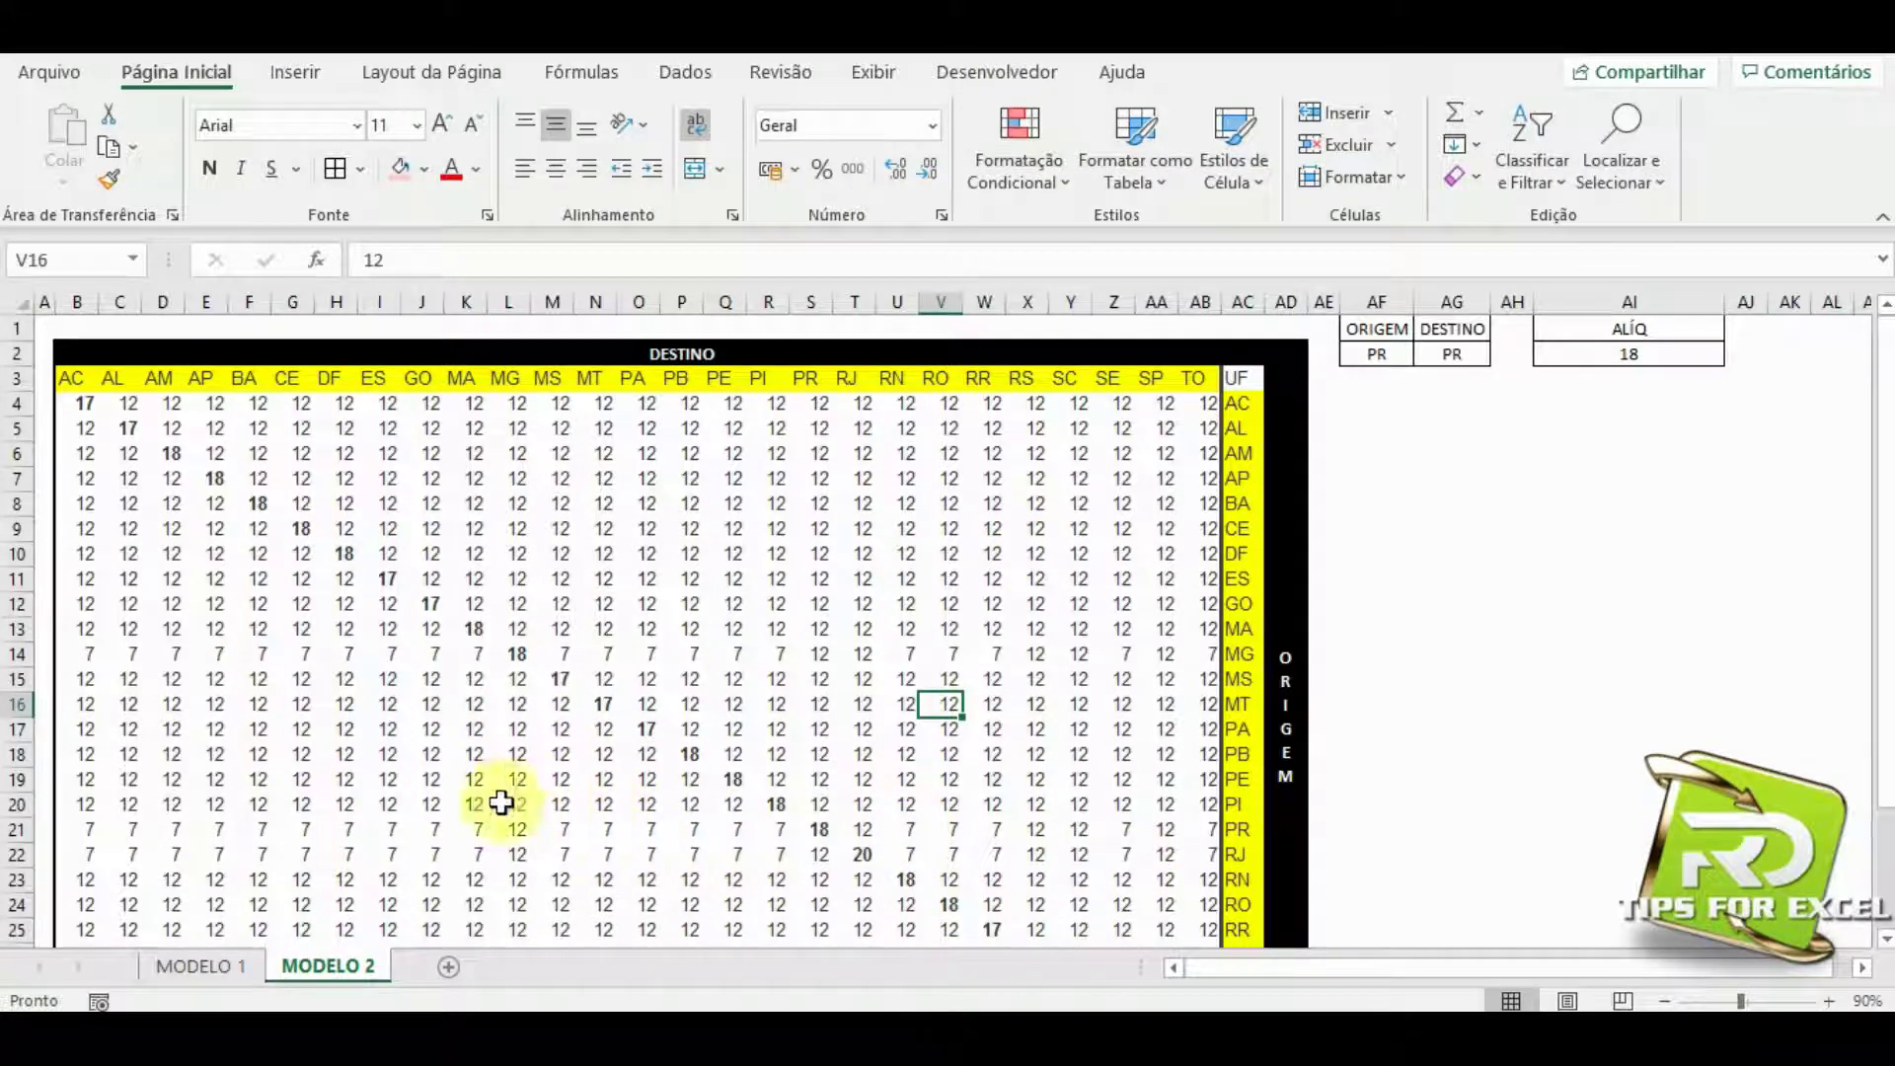
click(1366, 361)
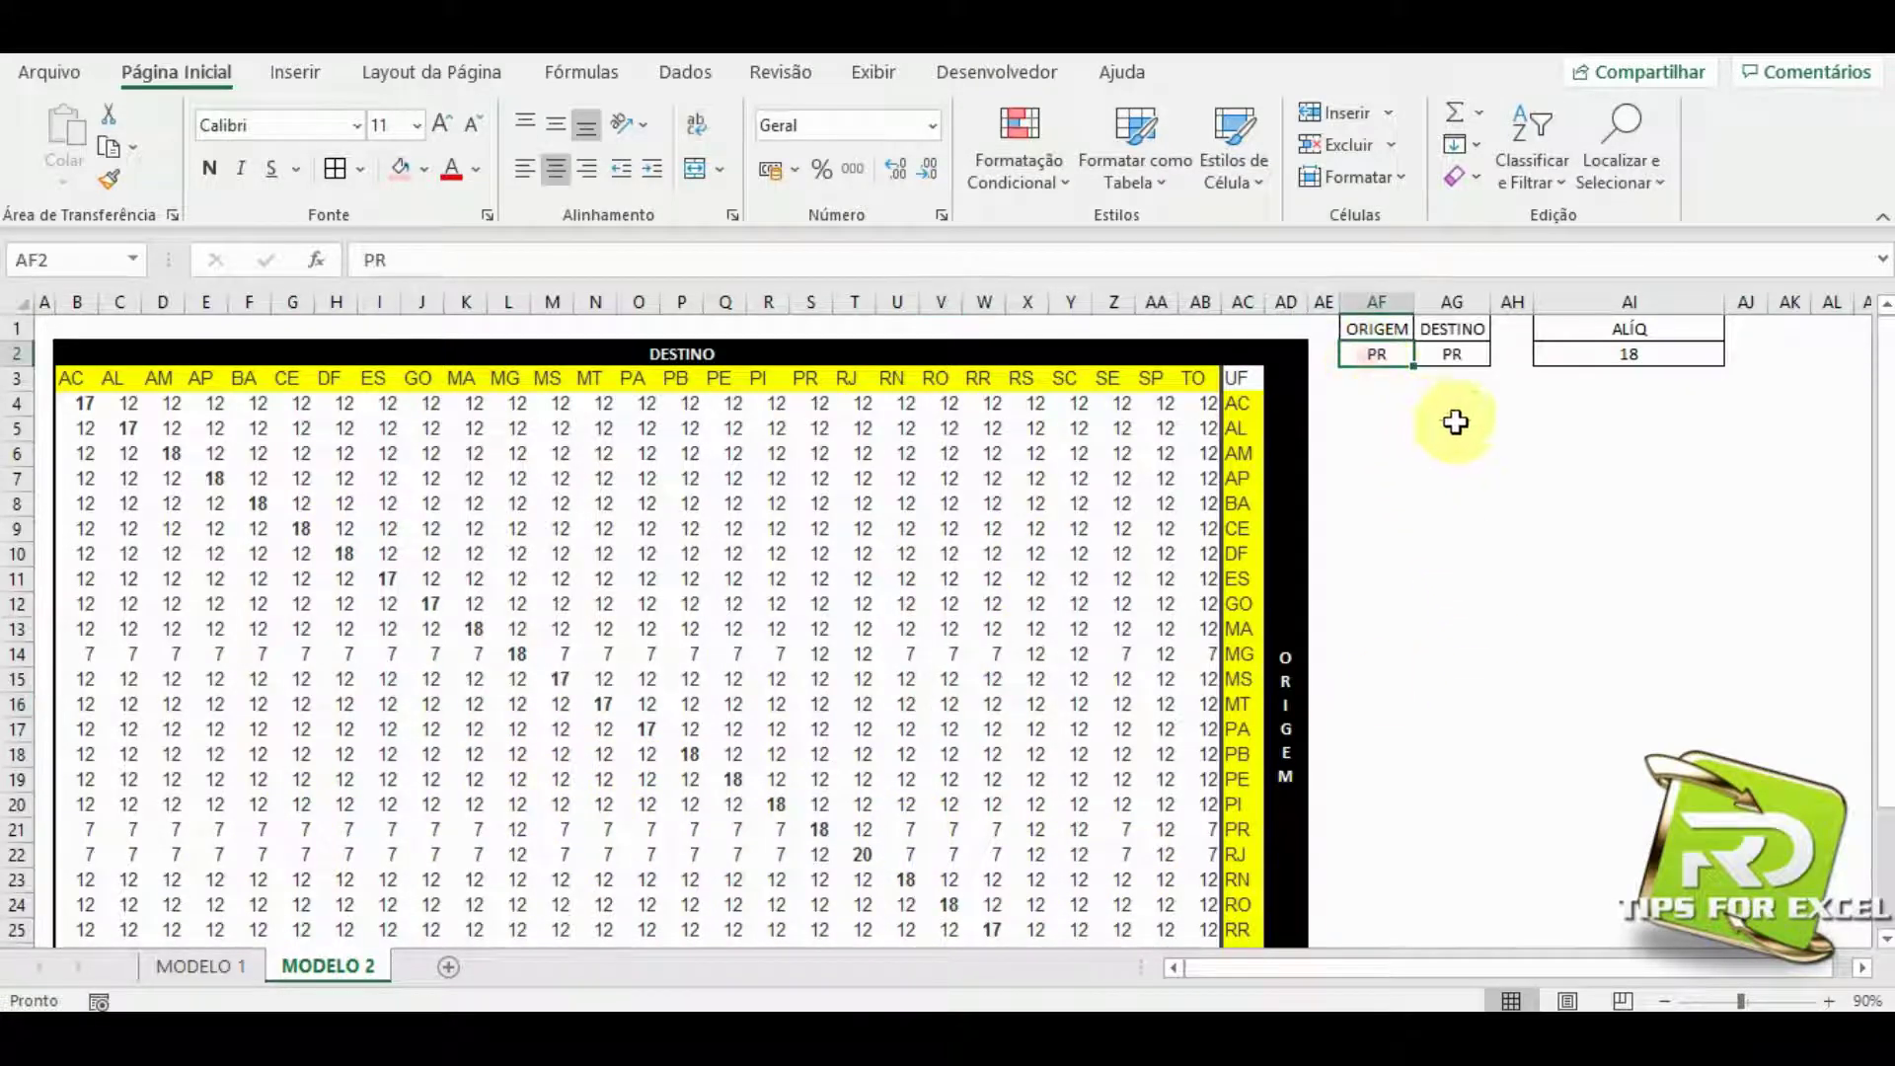
click(1451, 359)
click(1394, 355)
click(1461, 353)
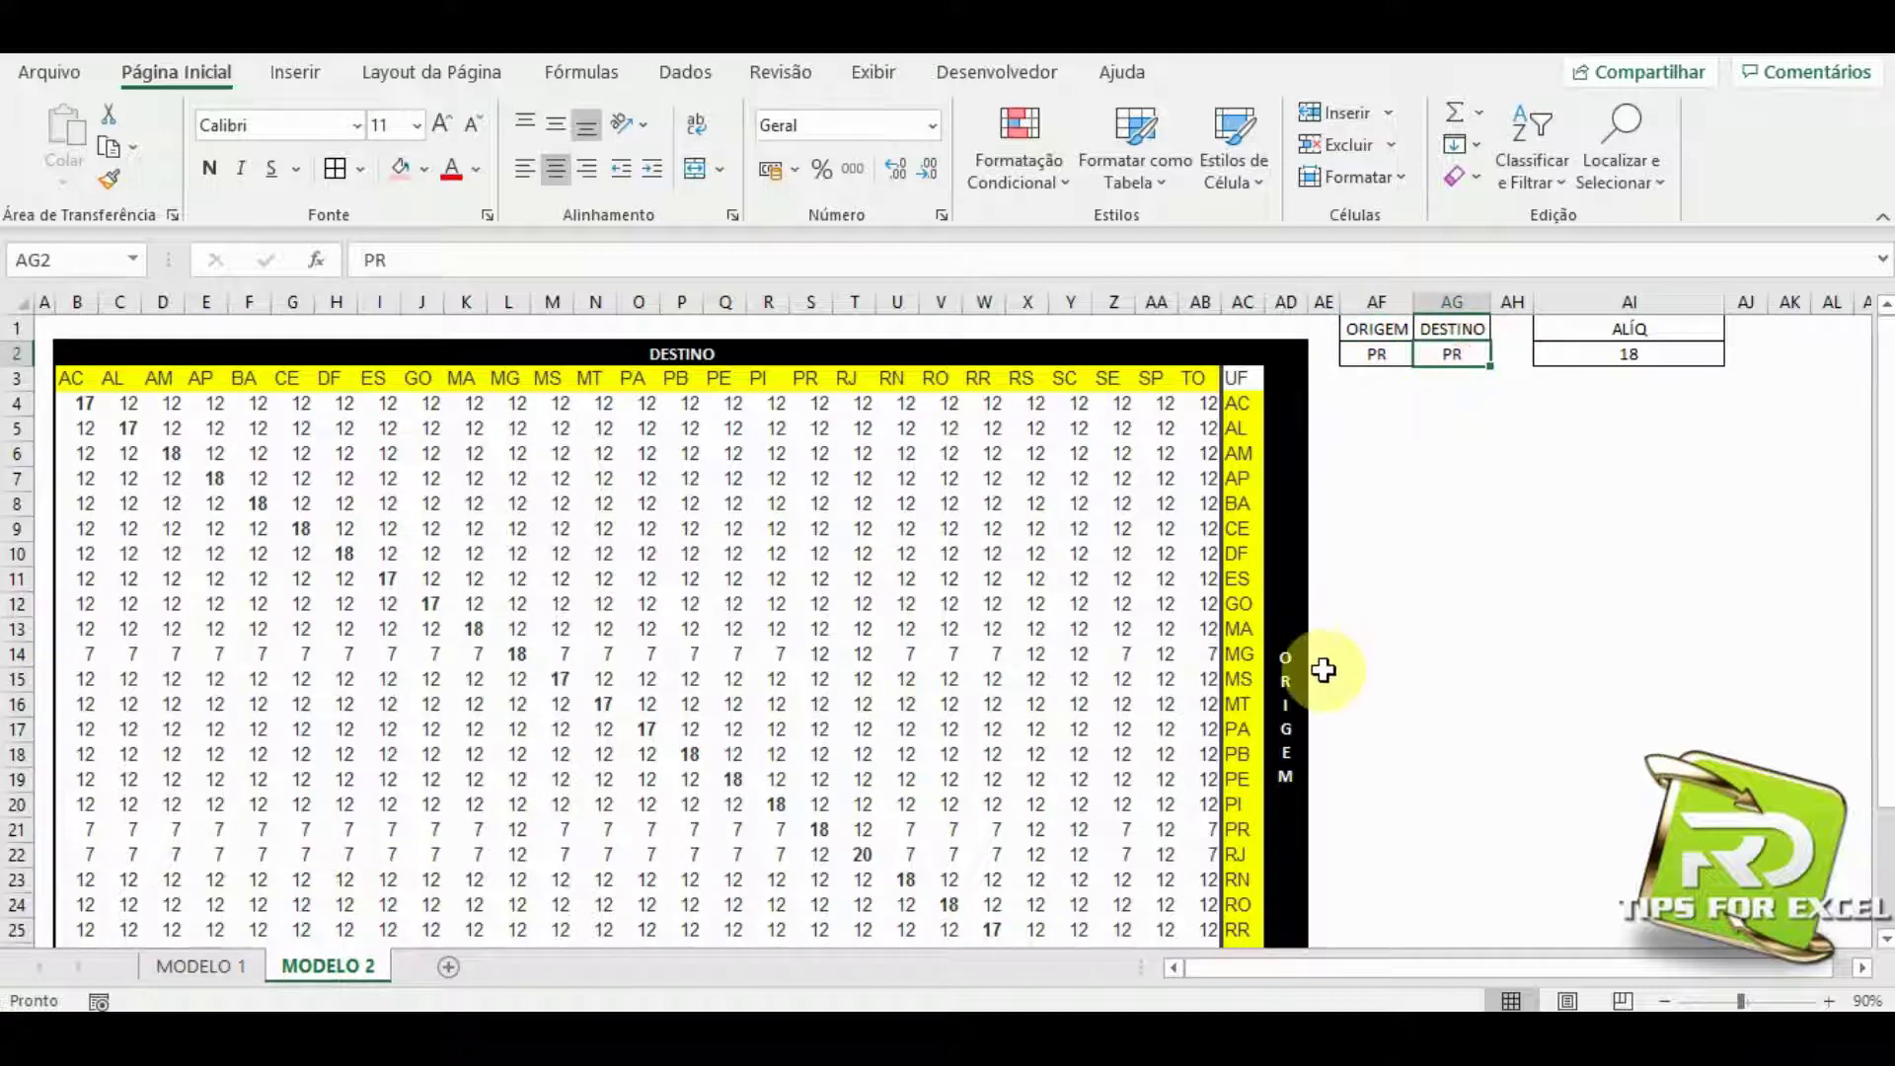